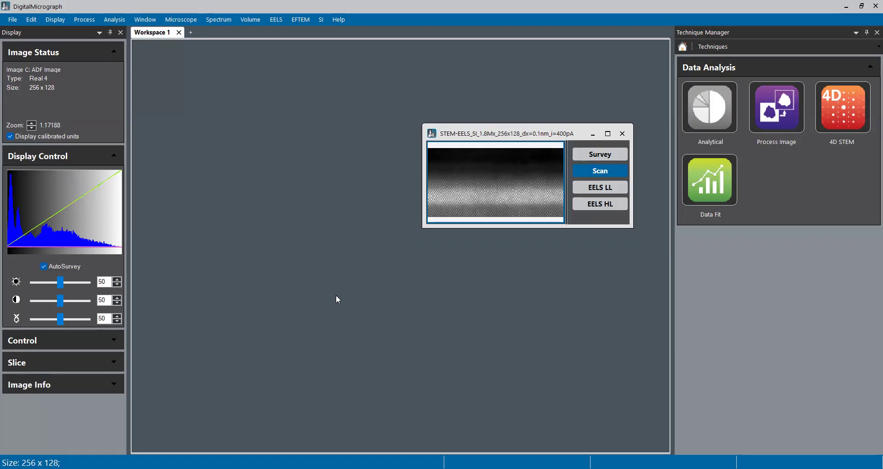
Move and resize the STEM-EELS spectrum image window, and enlarge it to span the workspace width
{"action": "left_click_drag", "start_coordinate": [512, 134], "coordinate": [367, 147]}
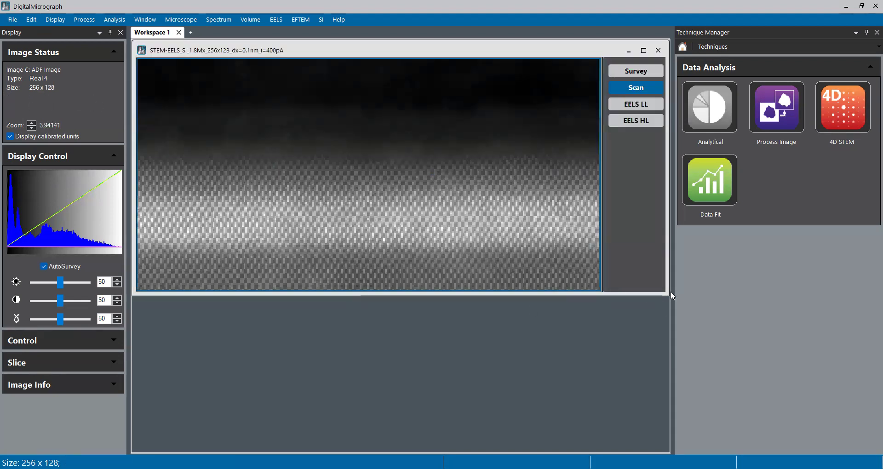
{"action": "left_click_drag", "start_coordinate": [665, 290], "coordinate": [440, 182]}
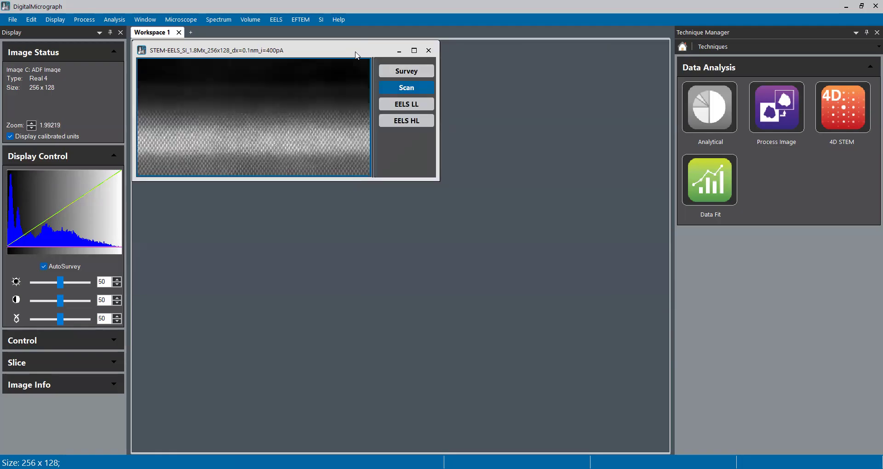
{"action": "left_click_drag", "start_coordinate": [349, 50], "coordinate": [512, 199]}
{"action": "double_click", "coordinate": [511, 198]}
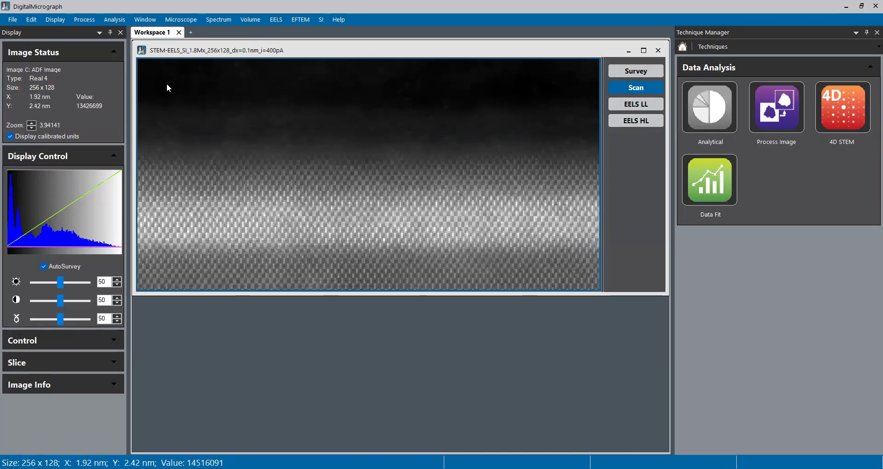
Auto-arrange the workspace windows using Auto layout with Maximize enabled
{"action": "right_click", "coordinate": [159, 33]}
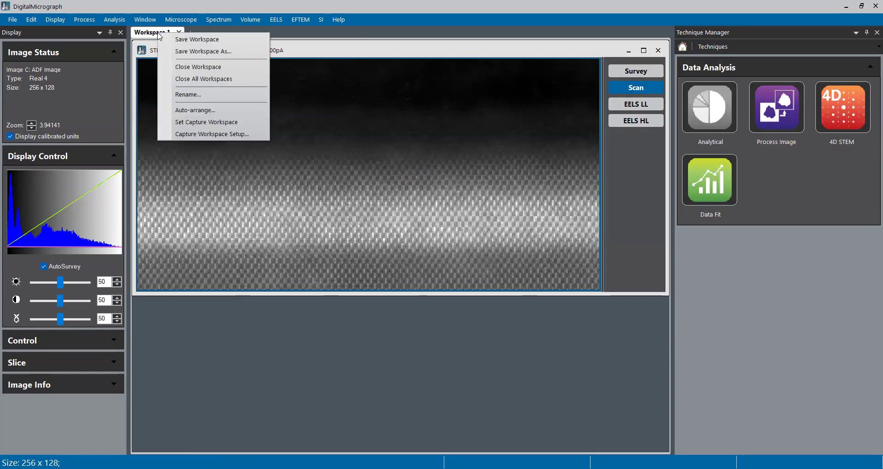
{"action": "left_click", "coordinate": [213, 112]}
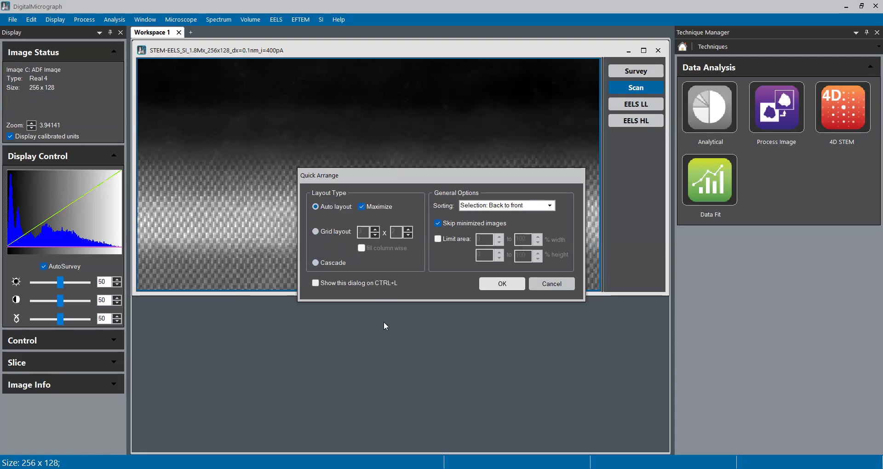
{"action": "left_click", "coordinate": [502, 284]}
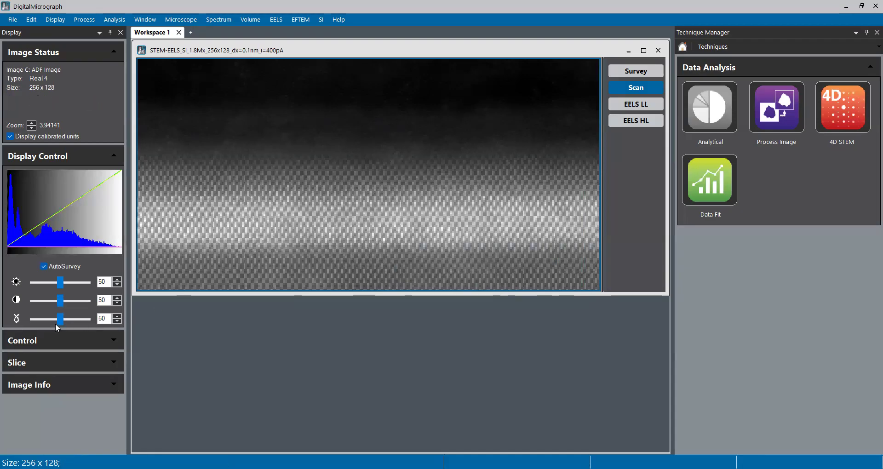
Raise the ADF image's gamma to 57, and reset it to 50
{"action": "left_click_drag", "start_coordinate": [59, 318], "coordinate": [64, 320]}
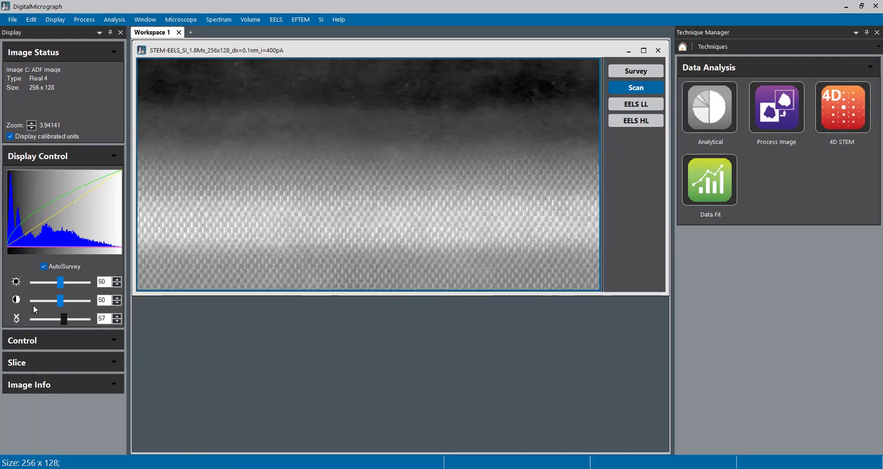
{"action": "left_click", "coordinate": [14, 322]}
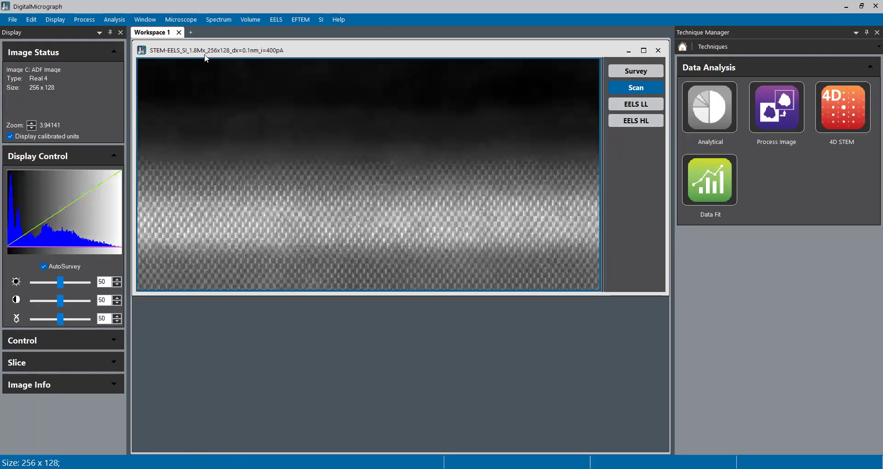
Duplicate the ADF scan image into a separate window and add a scale bar to the copy
{"action": "left_click", "coordinate": [32, 19]}
{"action": "left_click", "coordinate": [51, 129]}
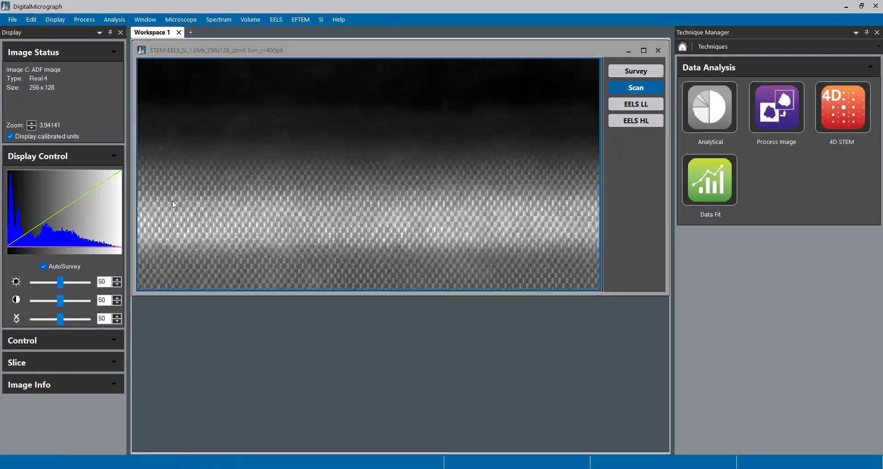
{"action": "left_click_drag", "start_coordinate": [327, 59], "coordinate": [337, 115]}
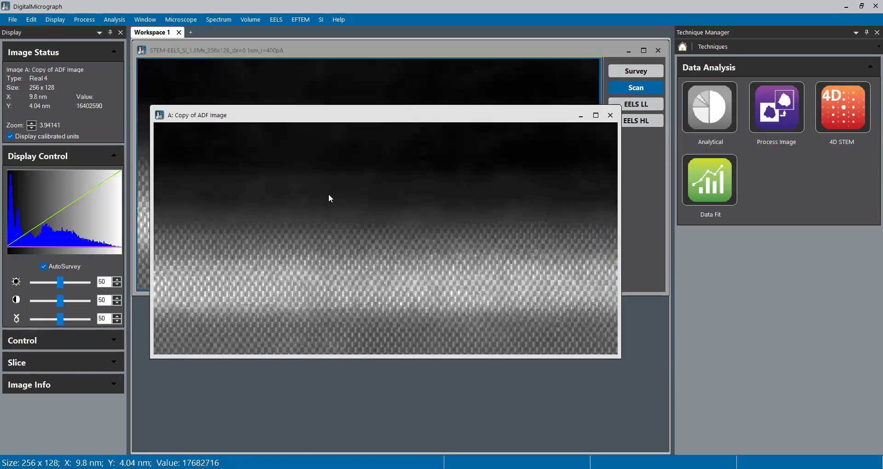
{"action": "right_click", "coordinate": [353, 247]}
{"action": "mouse_move", "coordinate": [459, 319]}
{"action": "left_click", "coordinate": [502, 320]}
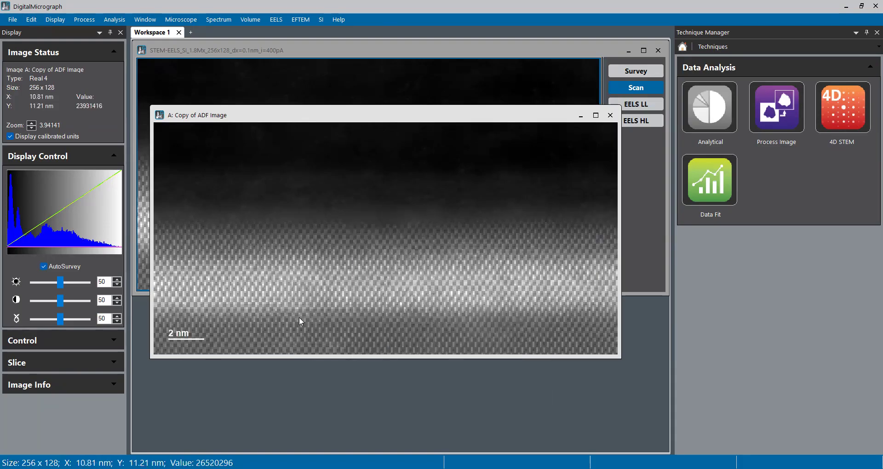
Select the scale bar on the ADF image copy and enlarge it
{"action": "left_click", "coordinate": [202, 337]}
{"action": "left_click", "coordinate": [261, 318]}
{"action": "left_click", "coordinate": [201, 336]}
{"action": "left_click_drag", "start_coordinate": [233, 327], "coordinate": [257, 314]}
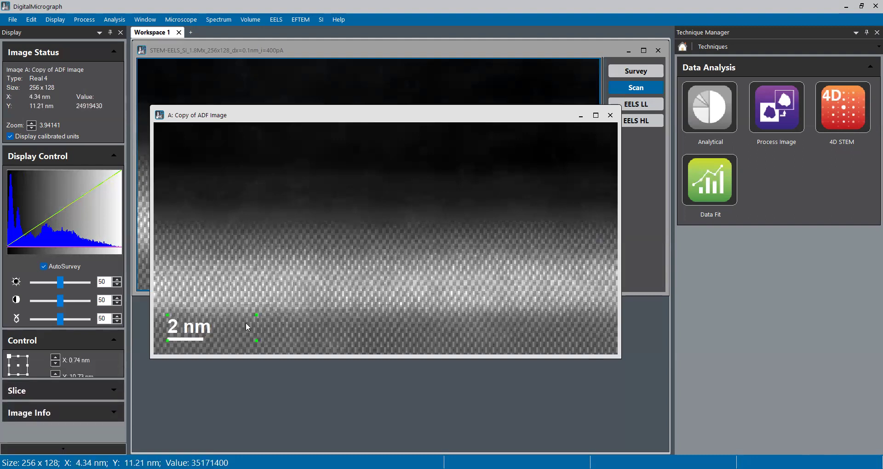
{"action": "left_click_drag", "start_coordinate": [258, 312], "coordinate": [314, 301]}
{"action": "left_click_drag", "start_coordinate": [205, 319], "coordinate": [238, 296]}
Delete the scale bar and close the copy of the ADF image
{"action": "key", "text": "Delete"}
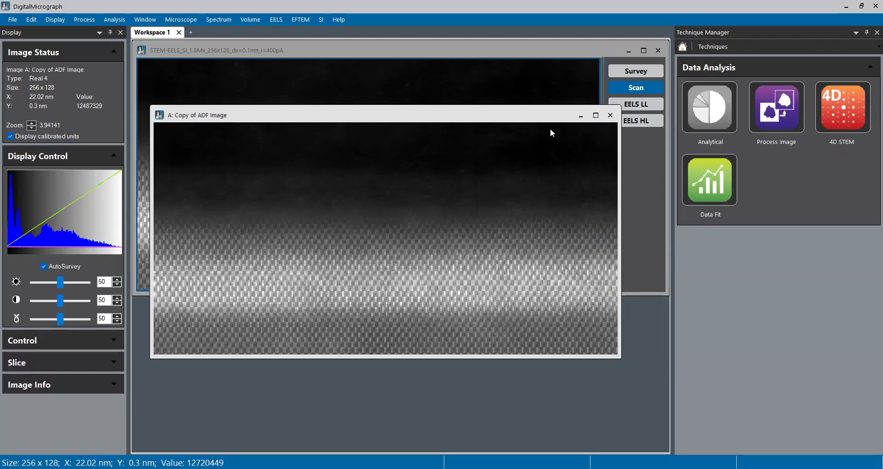
{"action": "left_click", "coordinate": [610, 116]}
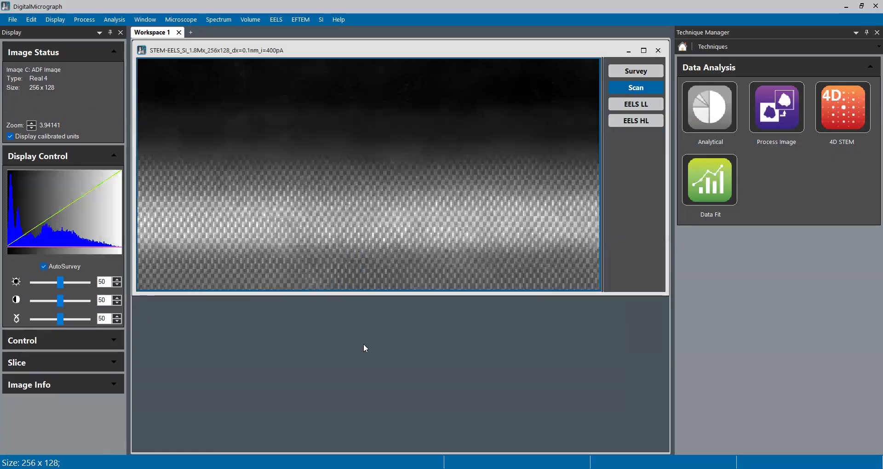
Examine the atomic lattice in the ADF scan image at higher magnification
{"action": "right_click", "coordinate": [407, 134]}
{"action": "left_click", "coordinate": [350, 175]}
{"action": "scroll", "coordinate": [351, 176], "scroll_direction": "up", "scroll_amount": 5}
{"action": "scroll", "coordinate": [350, 176], "scroll_direction": "down", "scroll_amount": 5}
{"action": "scroll", "coordinate": [350, 176], "scroll_direction": "up", "scroll_amount": 1}
{"action": "scroll", "coordinate": [350, 176], "scroll_direction": "down", "scroll_amount": 1}
{"action": "scroll", "coordinate": [350, 175], "scroll_direction": "up", "scroll_amount": 2}
{"action": "scroll", "coordinate": [351, 175], "scroll_direction": "down", "scroll_amount": 1}
{"action": "scroll", "coordinate": [367, 176], "scroll_direction": "up", "scroll_amount": 1}
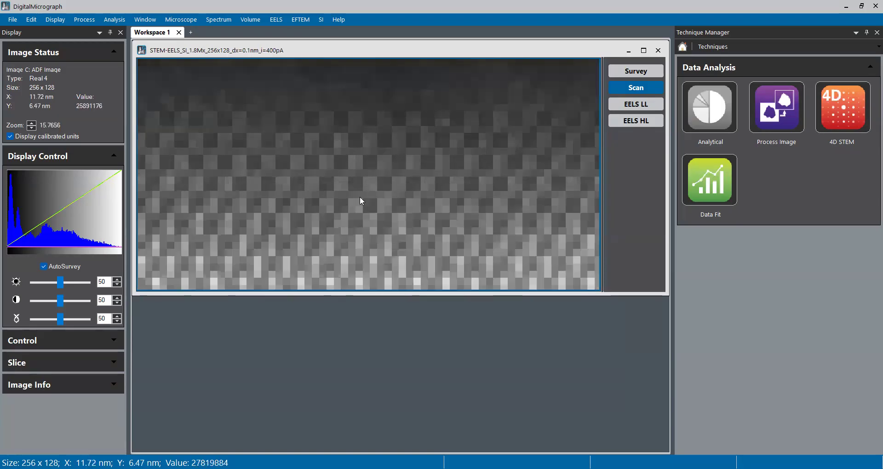
Inspect different areas of the ADF scan image with the hand tool, and restore the full image view
{"action": "right_click", "coordinate": [428, 154]}
{"action": "left_click", "coordinate": [461, 129]}
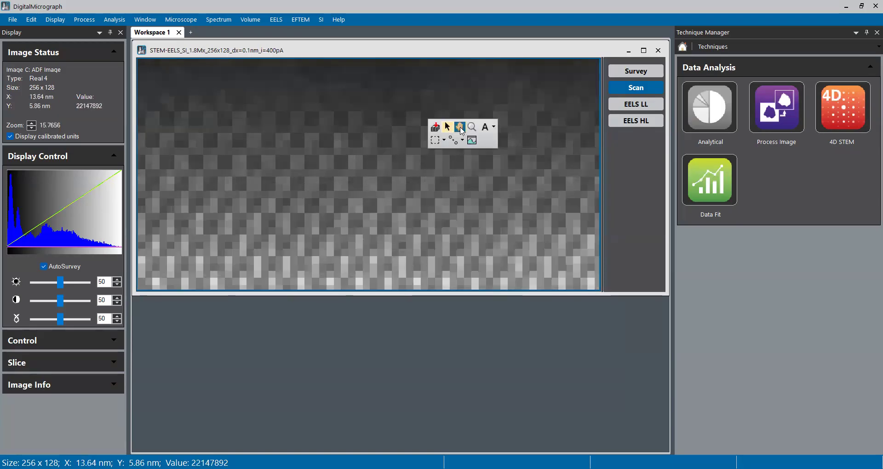
{"action": "left_click_drag", "start_coordinate": [384, 147], "coordinate": [278, 267]}
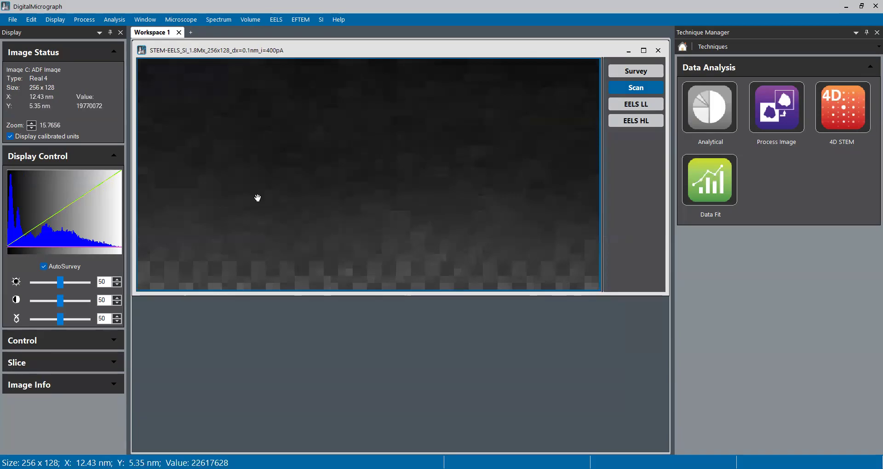
{"action": "left_click_drag", "start_coordinate": [338, 234], "coordinate": [404, 69]}
{"action": "left_click_drag", "start_coordinate": [313, 189], "coordinate": [390, 214]}
{"action": "scroll", "coordinate": [339, 194], "scroll_direction": "down", "scroll_amount": 3}
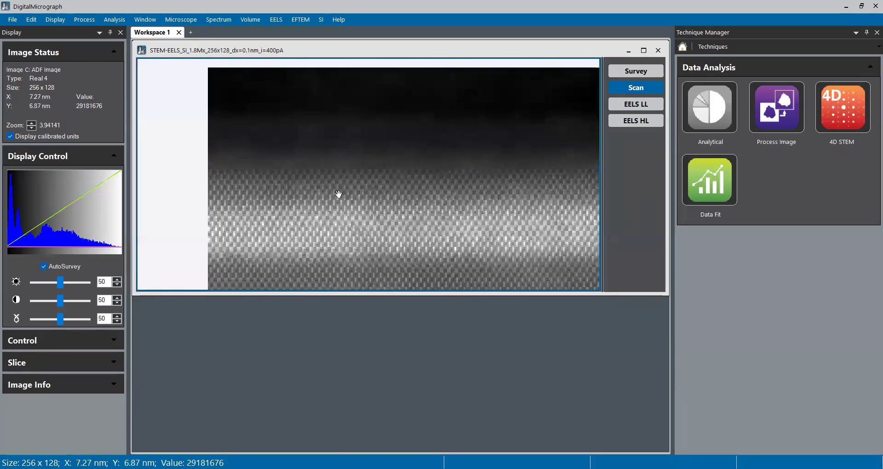
{"action": "scroll", "coordinate": [343, 187], "scroll_direction": "up", "scroll_amount": 3}
{"action": "scroll", "coordinate": [338, 198], "scroll_direction": "down", "scroll_amount": 3}
{"action": "scroll", "coordinate": [349, 184], "scroll_direction": "up", "scroll_amount": 2}
{"action": "scroll", "coordinate": [350, 186], "scroll_direction": "down", "scroll_amount": 2}
{"action": "scroll", "coordinate": [351, 186], "scroll_direction": "up", "scroll_amount": 2}
{"action": "scroll", "coordinate": [351, 187], "scroll_direction": "down", "scroll_amount": 1}
{"action": "scroll", "coordinate": [352, 186], "scroll_direction": "down", "scroll_amount": 1}
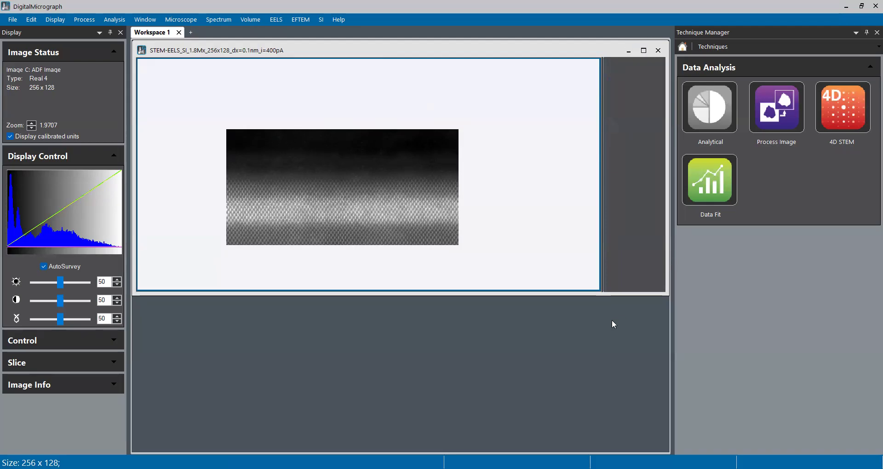
{"action": "scroll", "coordinate": [325, 157], "scroll_direction": "up", "scroll_amount": 1}
{"action": "left_click_drag", "start_coordinate": [359, 209], "coordinate": [374, 142]}
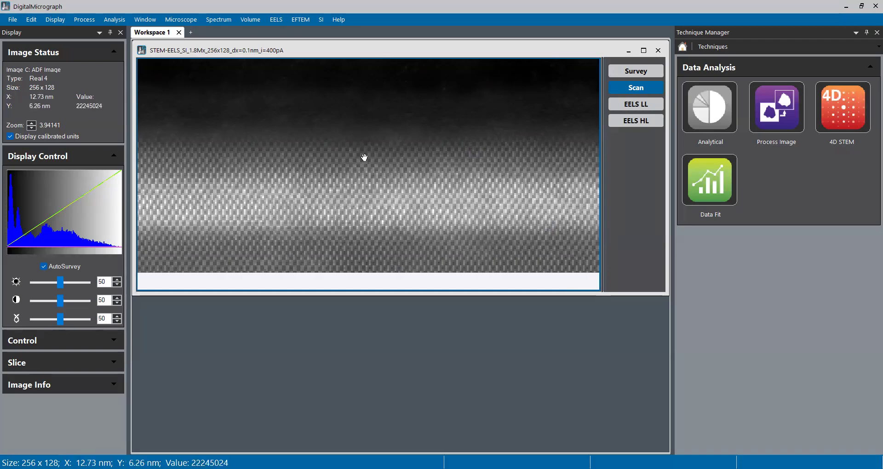
{"action": "left_click_drag", "start_coordinate": [364, 157], "coordinate": [364, 158]}
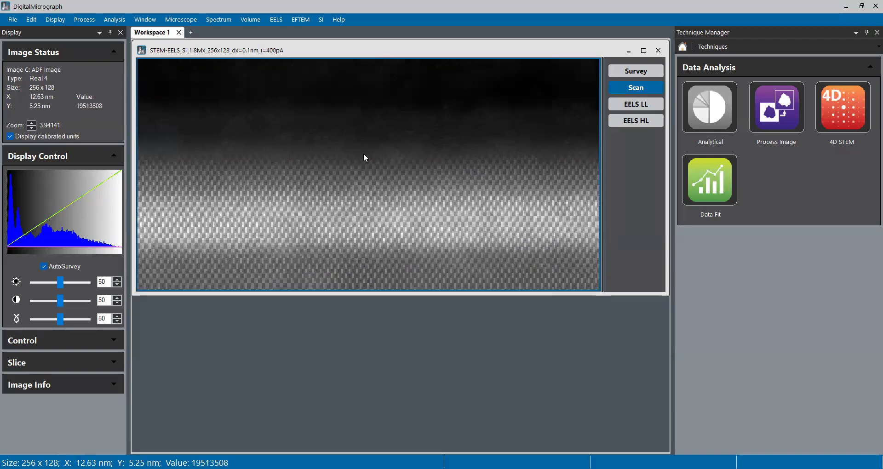
{"action": "right_click", "coordinate": [363, 155]}
{"action": "left_click", "coordinate": [273, 180]}
{"action": "left_click_drag", "start_coordinate": [274, 180], "coordinate": [446, 149]}
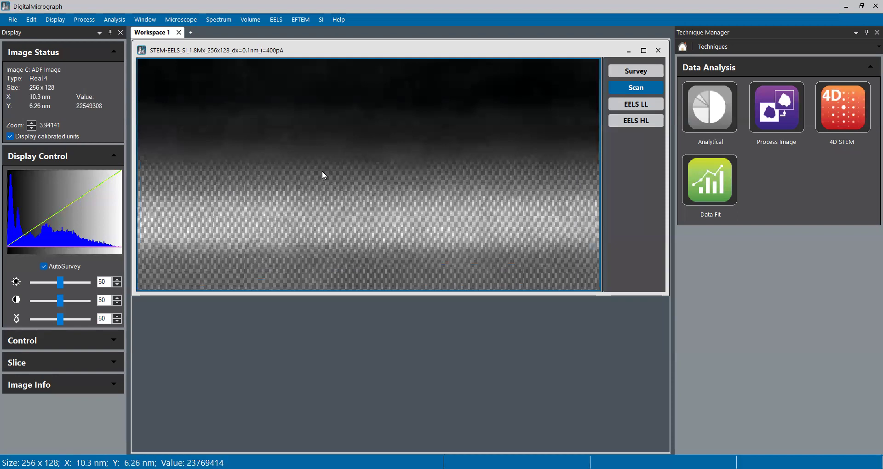
{"action": "right_click", "coordinate": [339, 146]}
{"action": "key", "text": "Escape"}
Display the Survey image, duplicate it into a separate window, and close the copy
{"action": "left_click", "coordinate": [641, 72]}
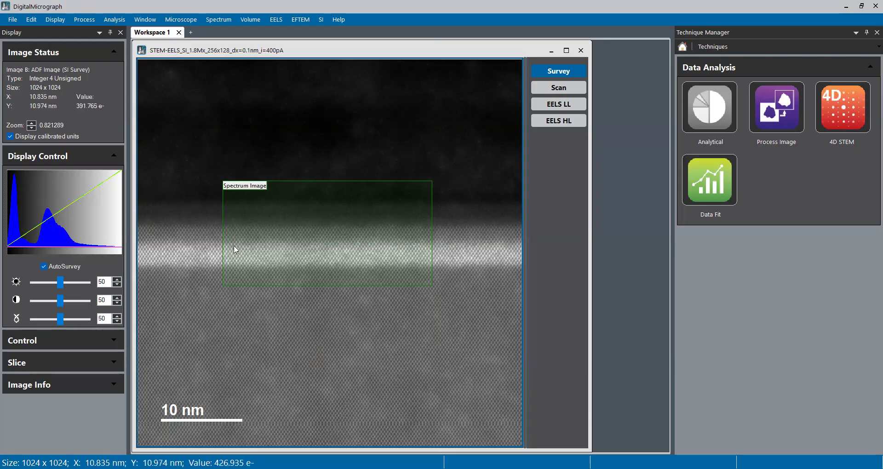
{"action": "left_click", "coordinate": [31, 19]}
{"action": "left_click", "coordinate": [50, 130]}
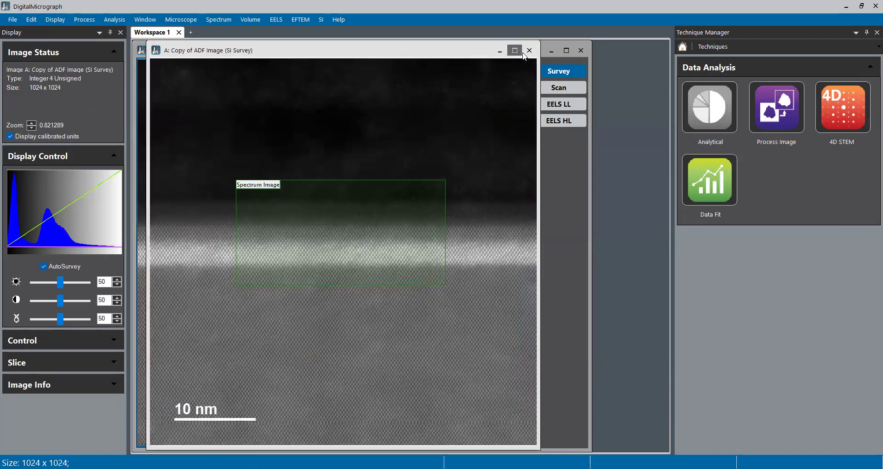
{"action": "left_click", "coordinate": [526, 52]}
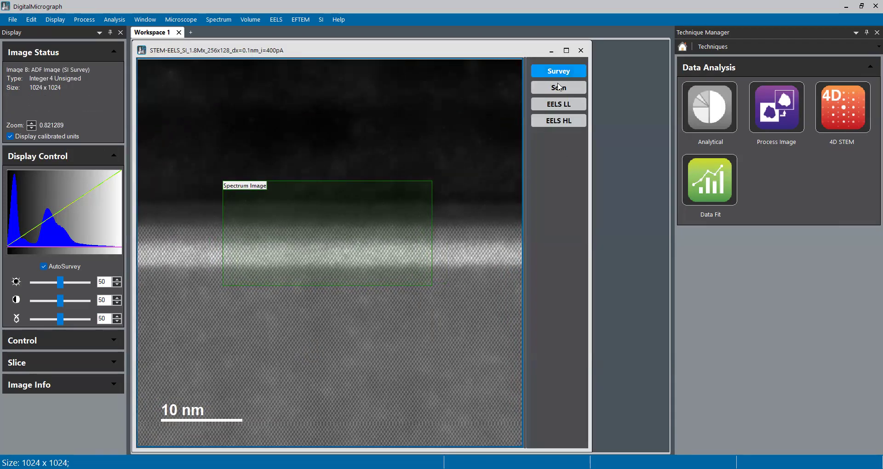
Show the low-loss EELS spectrum image and set its slice read-out to Display Center
{"action": "left_click", "coordinate": [570, 104]}
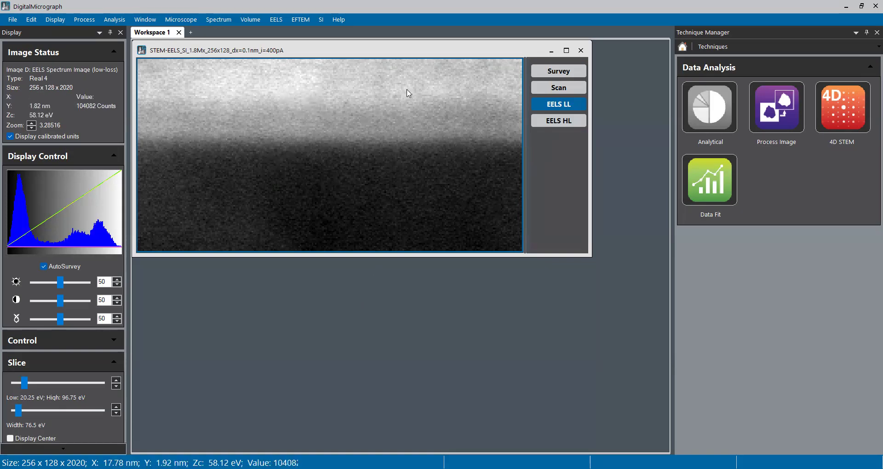
{"action": "left_click", "coordinate": [113, 342]}
{"action": "left_click", "coordinate": [113, 343]}
{"action": "left_click", "coordinate": [113, 156]}
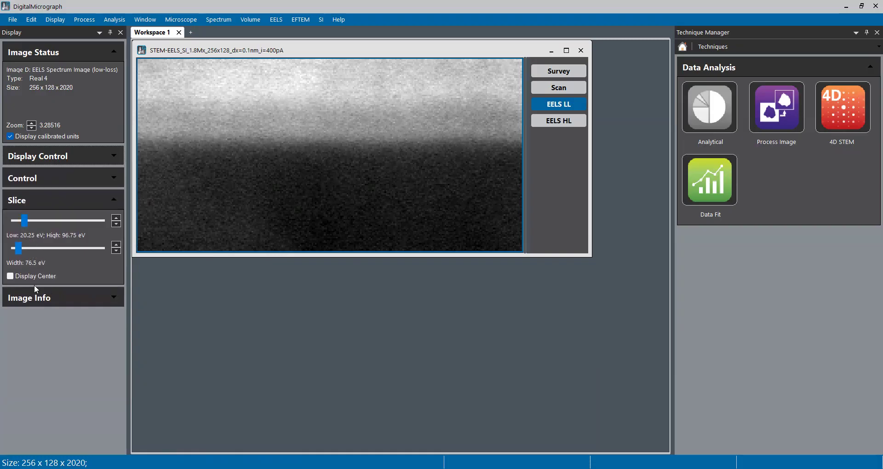
{"action": "left_click", "coordinate": [22, 276]}
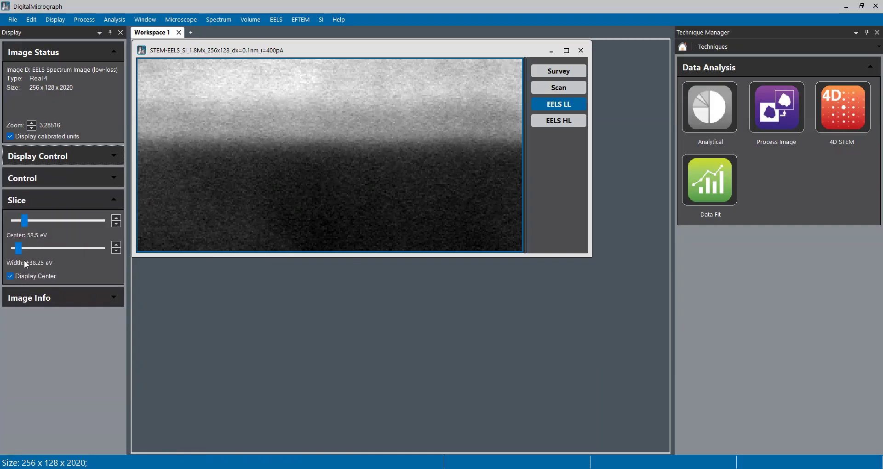
Set the low-loss energy slice to a width of ±24.75 eV centred at 45 eV
{"action": "left_click", "coordinate": [115, 251]}
{"action": "left_click", "coordinate": [116, 251]}
{"action": "left_click", "coordinate": [116, 251]}
{"action": "left_click", "coordinate": [115, 251]}
{"action": "left_click", "coordinate": [116, 251]}
{"action": "left_click", "coordinate": [115, 251]}
{"action": "left_click", "coordinate": [116, 251]}
{"action": "left_click", "coordinate": [116, 251]}
{"action": "left_click", "coordinate": [116, 251]}
{"action": "left_click", "coordinate": [116, 251]}
{"action": "left_click", "coordinate": [26, 222]}
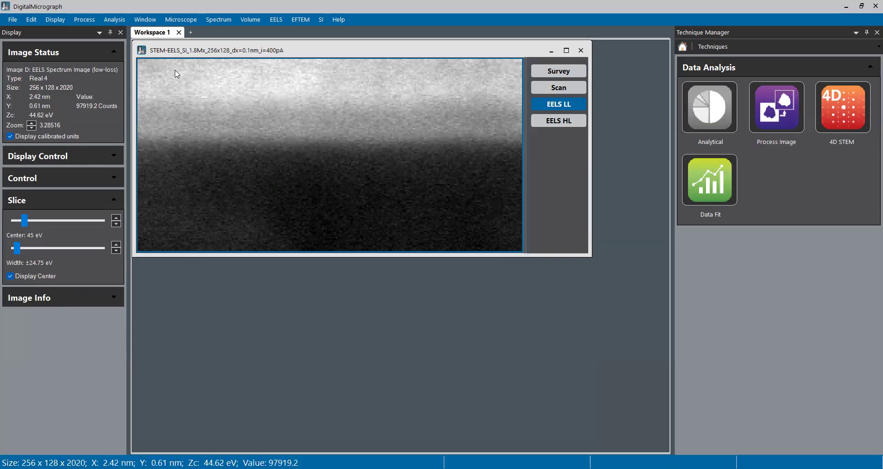
Place a spectrum picker region about 24.45 nm wide and 0.81 nm high along the low-loss image's upper edge
{"action": "left_click_drag", "start_coordinate": [176, 69], "coordinate": [505, 81]}
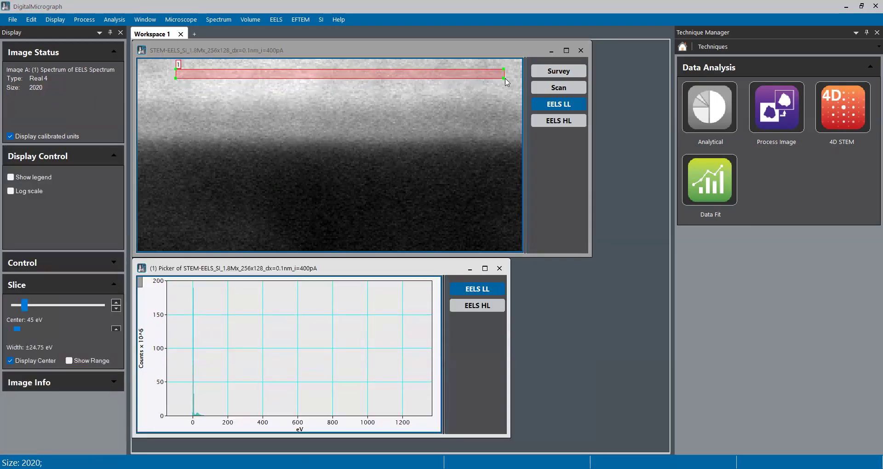
{"action": "left_click_drag", "start_coordinate": [505, 81], "coordinate": [297, 193]}
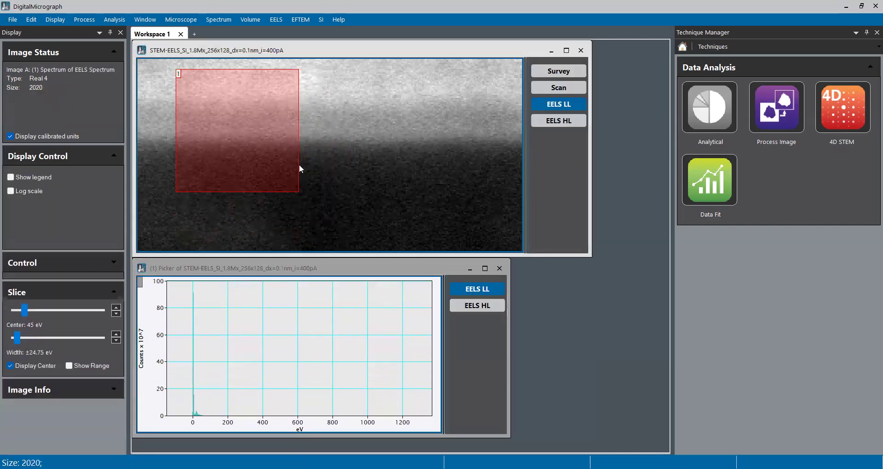
{"action": "left_click_drag", "start_coordinate": [339, 143], "coordinate": [513, 82]}
{"action": "left_click_drag", "start_coordinate": [177, 82], "coordinate": [150, 84]}
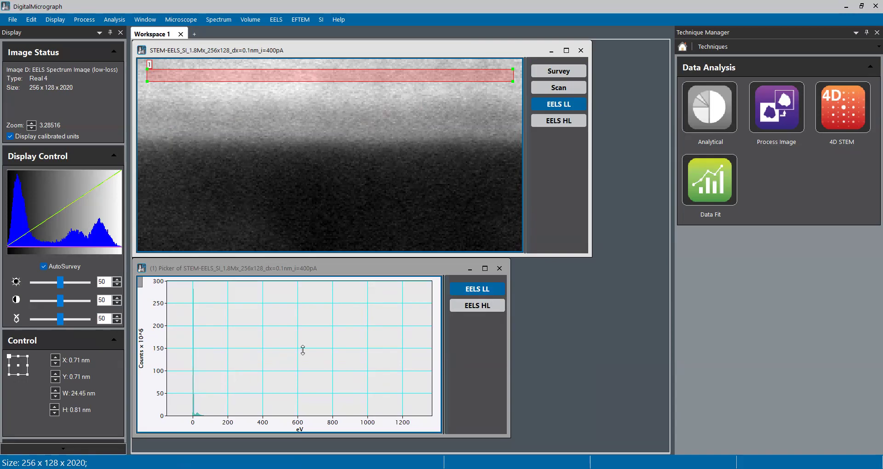
Open the Analytical techniques and expand the picked low-loss spectrum around the zero-loss peak, to about -38 to 75 eV
{"action": "left_click", "coordinate": [708, 114]}
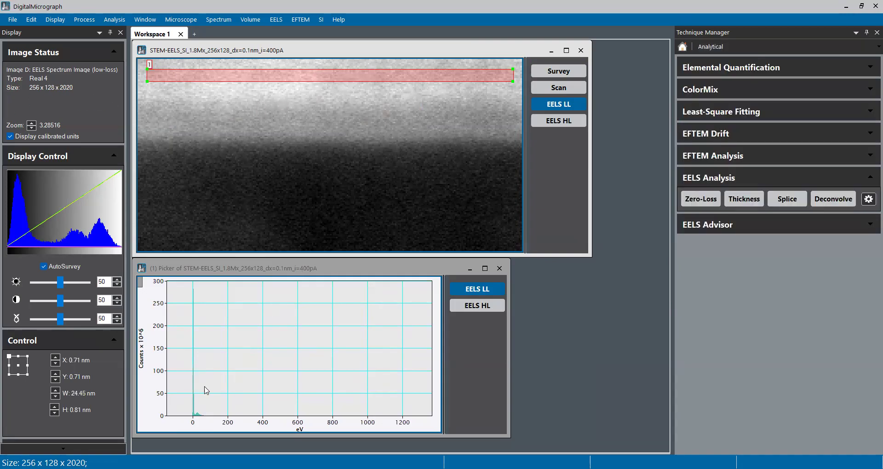
{"action": "left_click", "coordinate": [175, 427]}
{"action": "left_click_drag", "start_coordinate": [199, 424], "coordinate": [324, 422]}
{"action": "left_click_drag", "start_coordinate": [265, 424], "coordinate": [285, 426]}
{"action": "left_click_drag", "start_coordinate": [354, 427], "coordinate": [265, 430]}
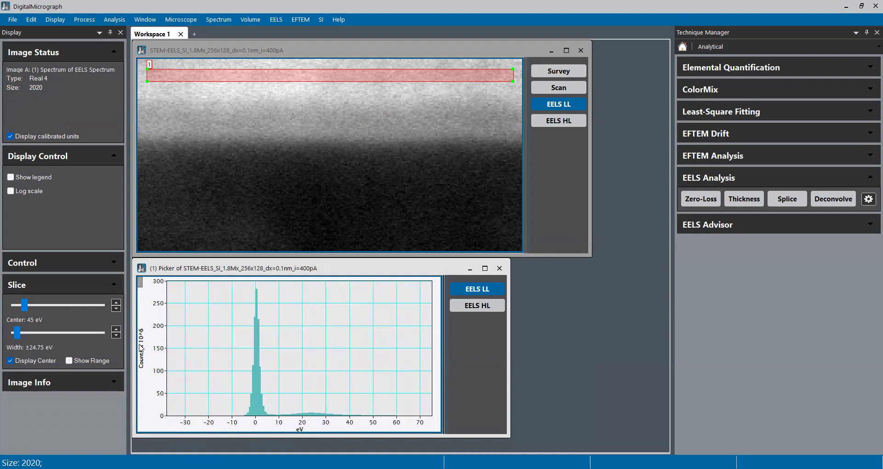
{"action": "mouse_move", "coordinate": [141, 353]}
{"action": "left_mouse_down"}
{"action": "mouse_move", "coordinate": [142, 327]}
{"action": "mouse_move", "coordinate": [140, 364]}
{"action": "mouse_move", "coordinate": [140, 341]}
{"action": "left_mouse_up"}
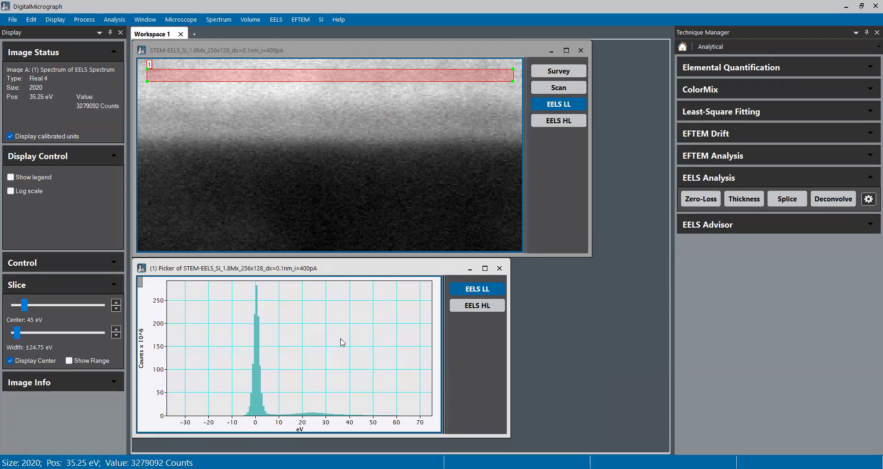
Reset the picked spectrum to its home display and expand its energy axis to about -17 to 80 eV
{"action": "right_click", "coordinate": [379, 303]}
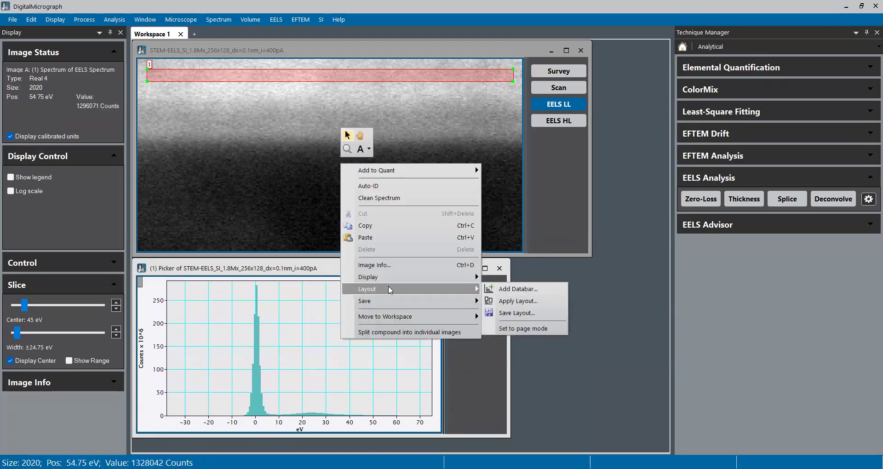
{"action": "mouse_move", "coordinate": [459, 282]}
{"action": "left_click", "coordinate": [514, 304]}
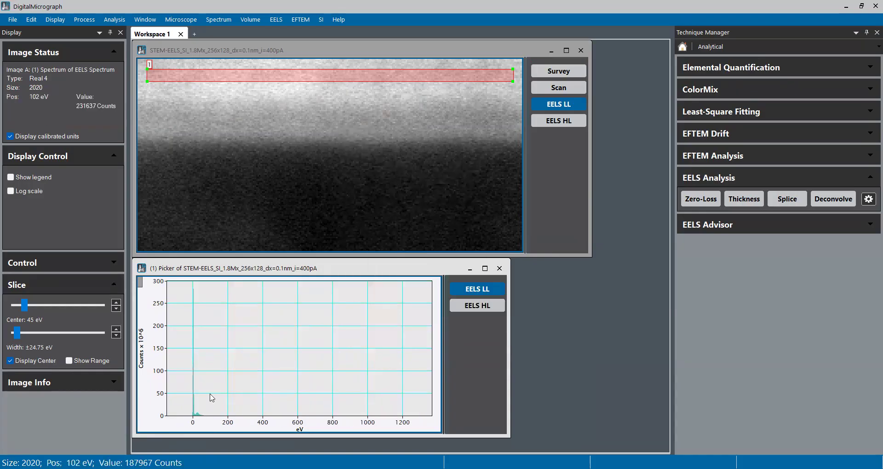
{"action": "left_click_drag", "start_coordinate": [269, 419], "coordinate": [273, 419]}
{"action": "left_click_drag", "start_coordinate": [178, 420], "coordinate": [271, 421]}
{"action": "left_click_drag", "start_coordinate": [155, 366], "coordinate": [157, 360]}
Show the slice range on the picked spectrum and fit it over the zero-loss peak, centred at 0.38 eV with a ±1.88 eV width
{"action": "left_click", "coordinate": [66, 290]}
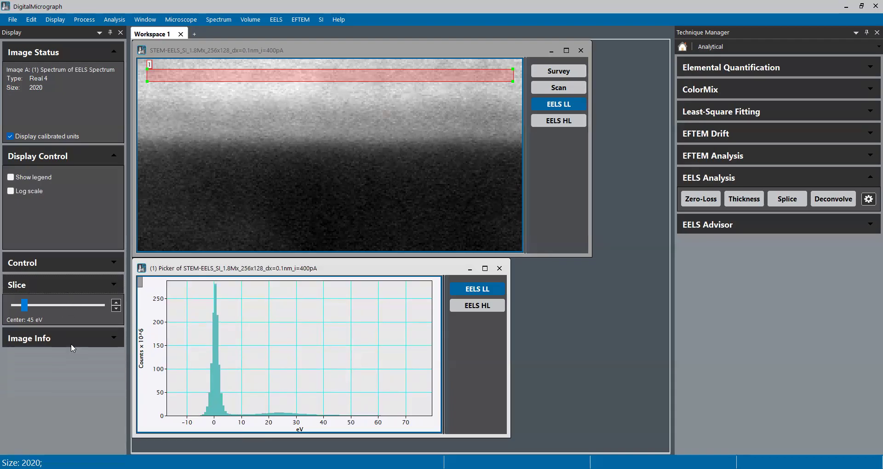
{"action": "left_click", "coordinate": [59, 290]}
{"action": "left_click", "coordinate": [71, 357]}
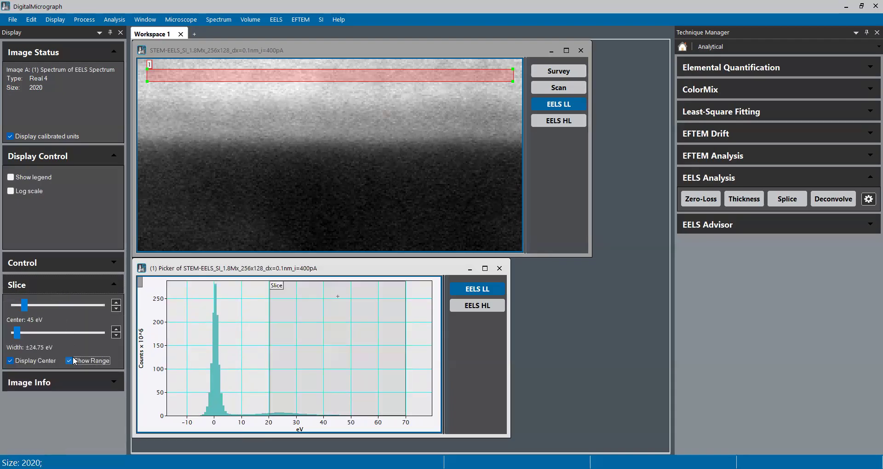
{"action": "left_click_drag", "start_coordinate": [405, 352], "coordinate": [275, 364]}
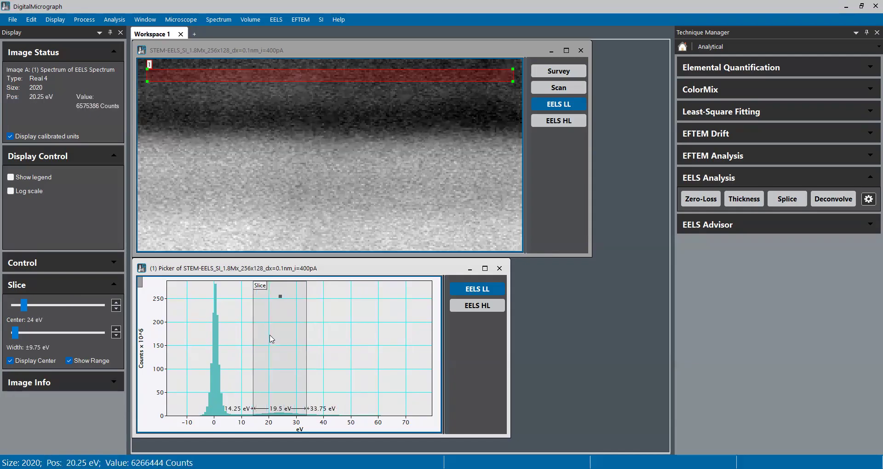
{"action": "left_click_drag", "start_coordinate": [270, 340], "coordinate": [208, 360]}
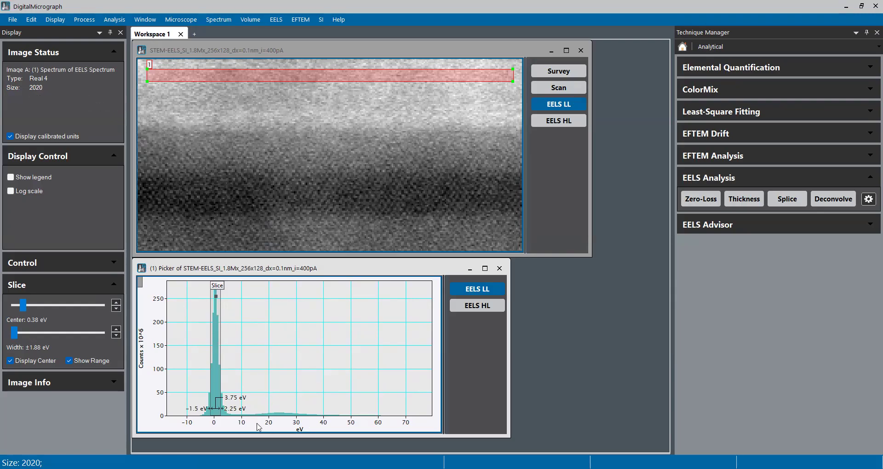
Magnify the spectrum's intensity scale and set the slice over the broad plasmon peak, centred at 24 eV with a ±6 eV width
{"action": "left_click_drag", "start_coordinate": [151, 385], "coordinate": [144, 203]}
{"action": "mouse_move", "coordinate": [215, 329]}
{"action": "left_mouse_down"}
{"action": "mouse_move", "coordinate": [296, 351]}
{"action": "mouse_move", "coordinate": [281, 367]}
{"action": "left_mouse_up"}
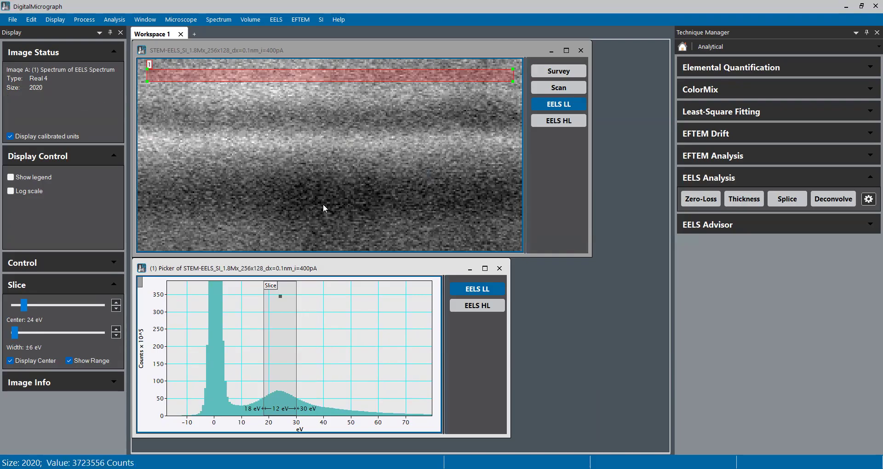
Move the picker region down just below the layer interface and fit the slice to its plasmon peak at 17.25 eV, ±2.25 eV
{"action": "left_click_drag", "start_coordinate": [341, 75], "coordinate": [339, 118]}
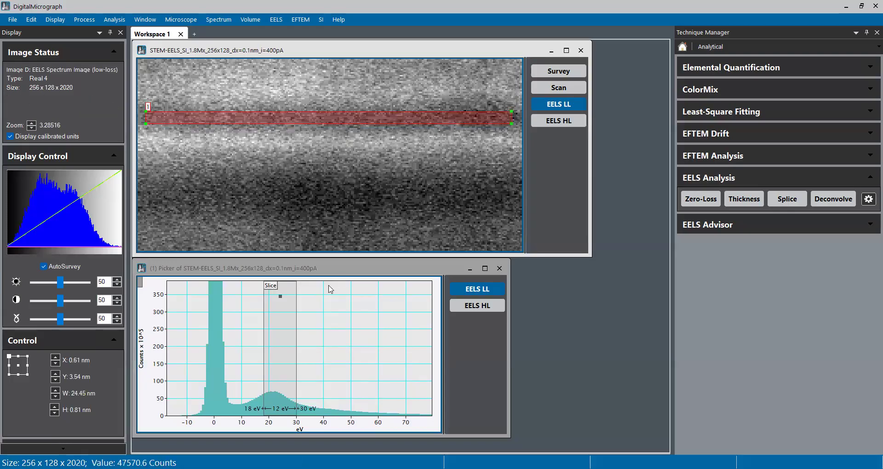
{"action": "left_click_drag", "start_coordinate": [334, 118], "coordinate": [335, 150]}
{"action": "left_click_drag", "start_coordinate": [282, 359], "coordinate": [268, 381]}
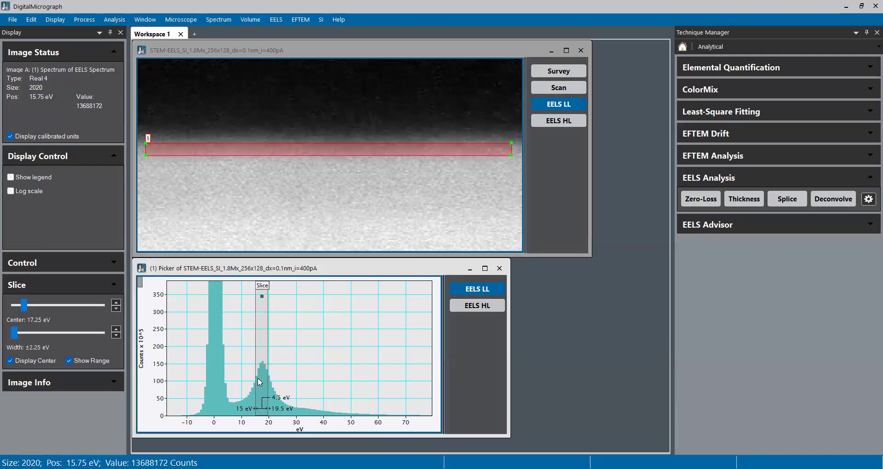
Compare slices with the picker in the upper layer, then place it on the interface at X 1.41 nm, Y 4.65 nm with the slice at 20.25 eV
{"action": "left_click_drag", "start_coordinate": [313, 145], "coordinate": [316, 88]}
{"action": "left_click_drag", "start_coordinate": [263, 338], "coordinate": [281, 339]}
{"action": "left_click_drag", "start_coordinate": [322, 90], "coordinate": [335, 129]}
{"action": "left_click_drag", "start_coordinate": [286, 344], "coordinate": [265, 372]}
{"action": "mouse_move", "coordinate": [305, 128]}
{"action": "left_mouse_down"}
{"action": "mouse_move", "coordinate": [284, 190]}
{"action": "mouse_move", "coordinate": [301, 93]}
{"action": "mouse_move", "coordinate": [297, 178]}
{"action": "mouse_move", "coordinate": [307, 84]}
{"action": "mouse_move", "coordinate": [308, 134]}
{"action": "left_mouse_up"}
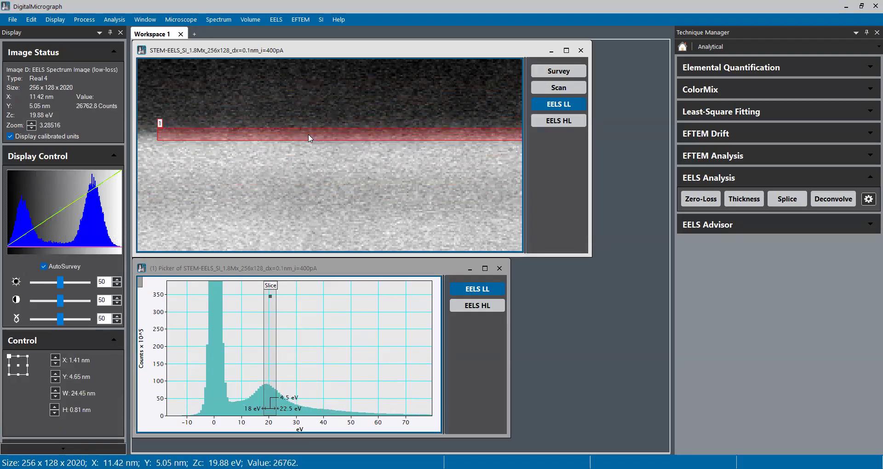
Delete the slice marker from the spectrum and rescale the intensity axis to the zero-loss peak's height
{"action": "left_click", "coordinate": [276, 326]}
{"action": "key", "text": "Delete"}
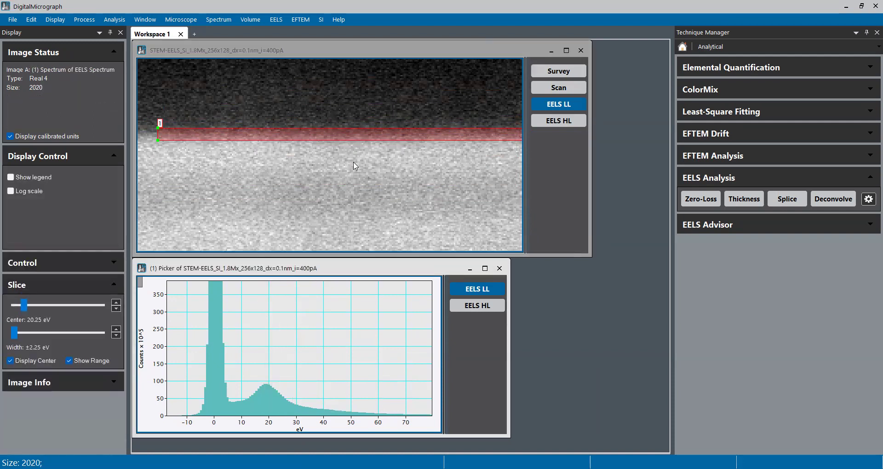
{"action": "right_click", "coordinate": [317, 348]}
{"action": "left_click_drag", "start_coordinate": [150, 300], "coordinate": [162, 350]}
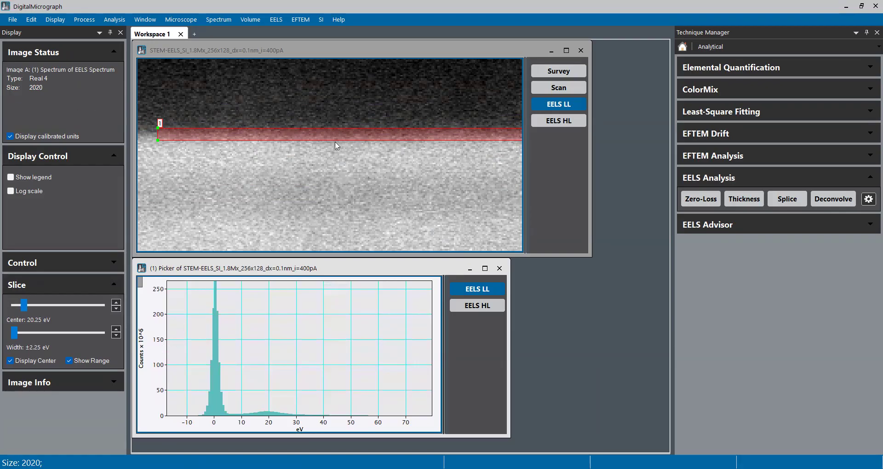
Move the picker region to X 0.71 nm, Y 1.31 nm in the upper layer and extract its zero-loss peak in an enlarged spectrum window
{"action": "left_click_drag", "start_coordinate": [330, 134], "coordinate": [325, 81]}
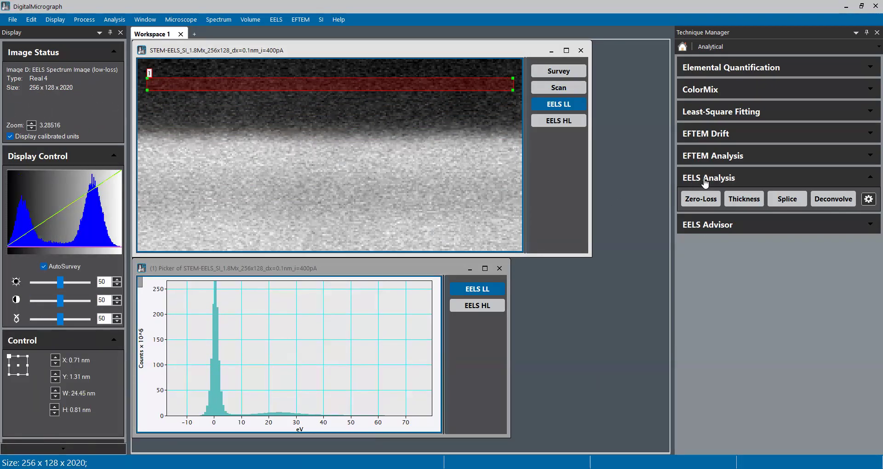
{"action": "left_click", "coordinate": [406, 265]}
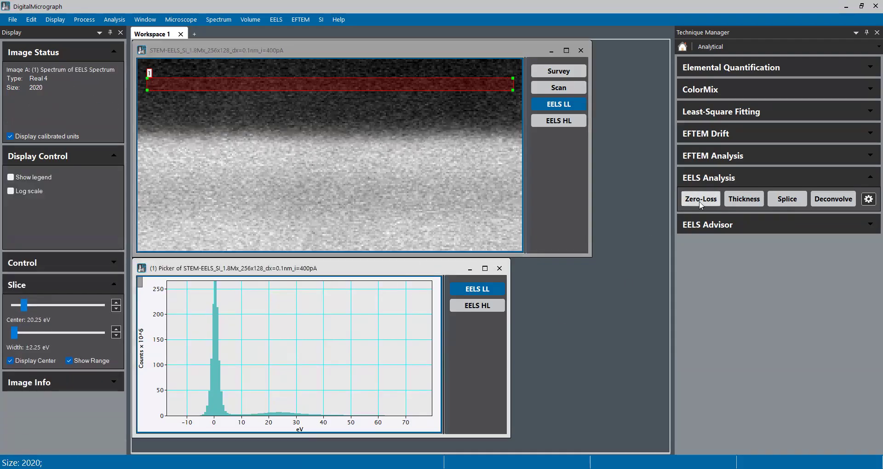
{"action": "left_click", "coordinate": [700, 200]}
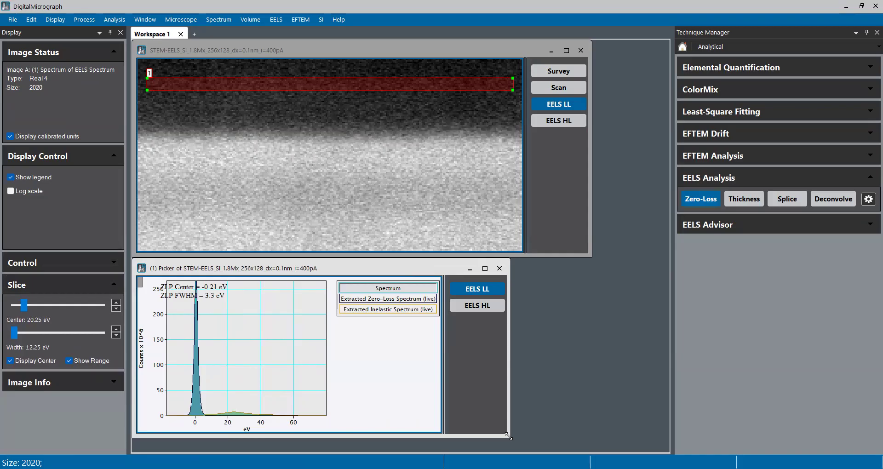
{"action": "left_click_drag", "start_coordinate": [507, 435], "coordinate": [636, 448]}
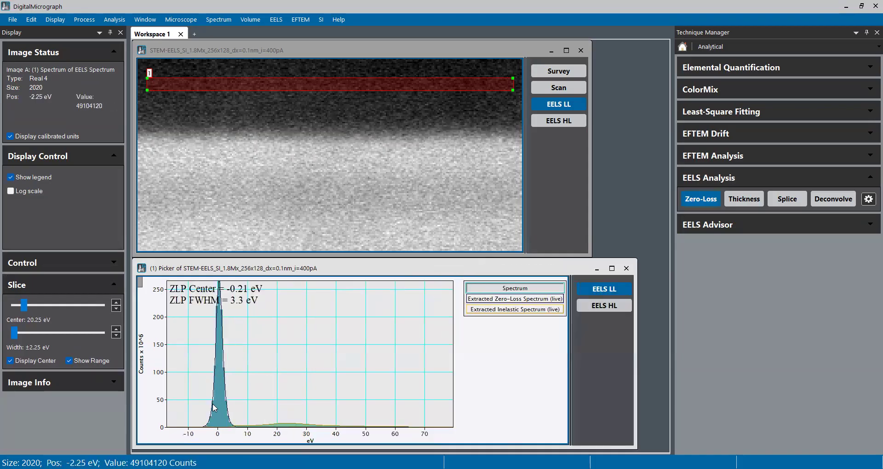
Turn off the zero-loss computation and compute the relative thickness of the picked spectrum
{"action": "left_click", "coordinate": [699, 202]}
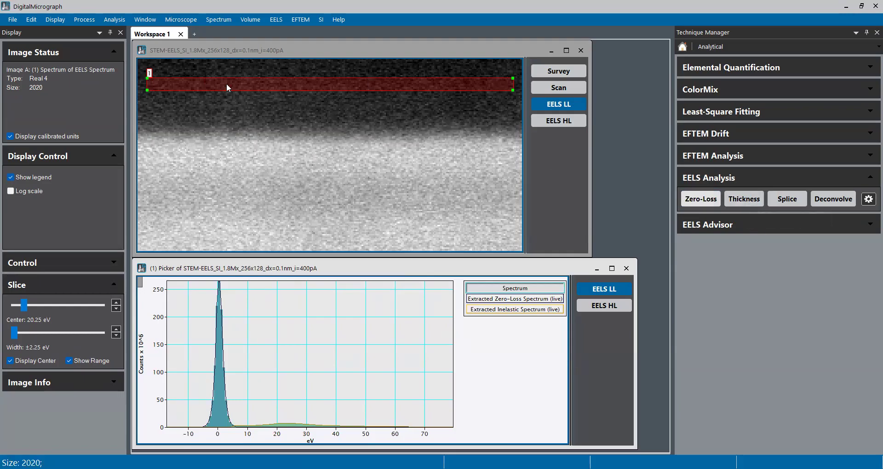
{"action": "left_click", "coordinate": [744, 199]}
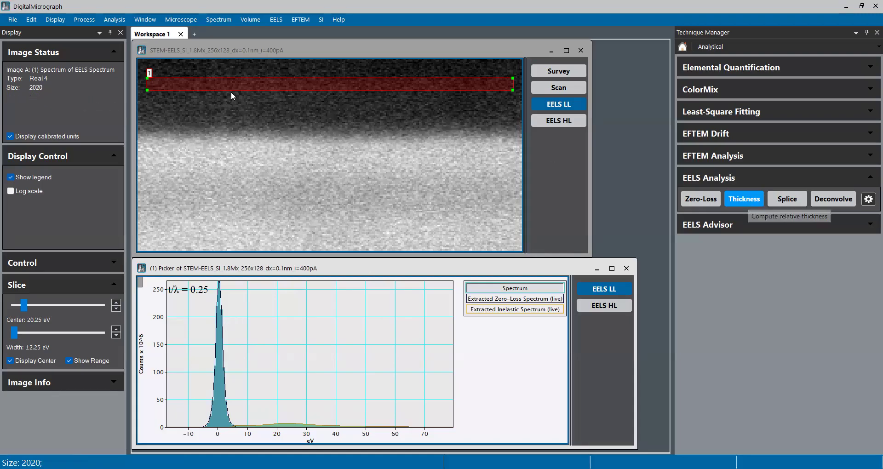
Shrink the picker region to a single 0.1 by 0.1 nm pixel at X 10.61 nm, Y 7.17 nm in the lower layer
{"action": "left_click_drag", "start_coordinate": [512, 90], "coordinate": [228, 124]}
{"action": "left_click_drag", "start_coordinate": [296, 160], "coordinate": [297, 161]}
{"action": "scroll", "coordinate": [298, 170], "scroll_direction": "up", "scroll_amount": 7}
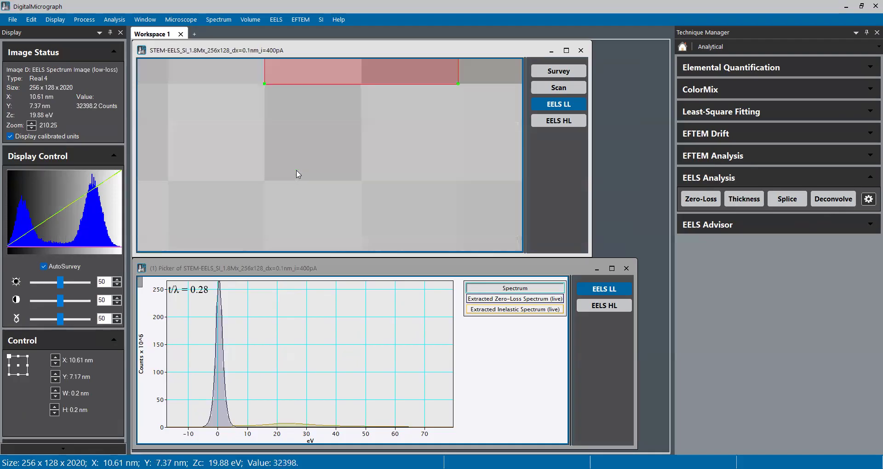
{"action": "scroll", "coordinate": [299, 162], "scroll_direction": "down", "scroll_amount": 2}
{"action": "scroll", "coordinate": [312, 141], "scroll_direction": "down", "scroll_amount": 2}
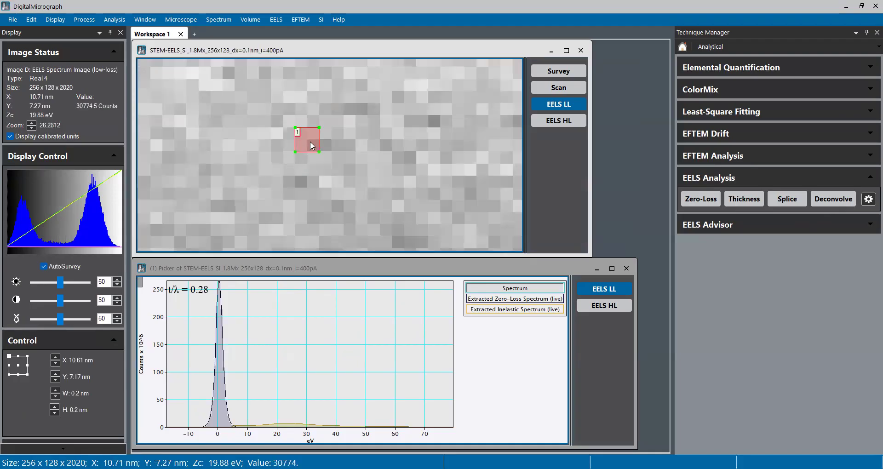
{"action": "scroll", "coordinate": [313, 139], "scroll_direction": "up", "scroll_amount": 1}
{"action": "left_click_drag", "start_coordinate": [318, 151], "coordinate": [303, 134]}
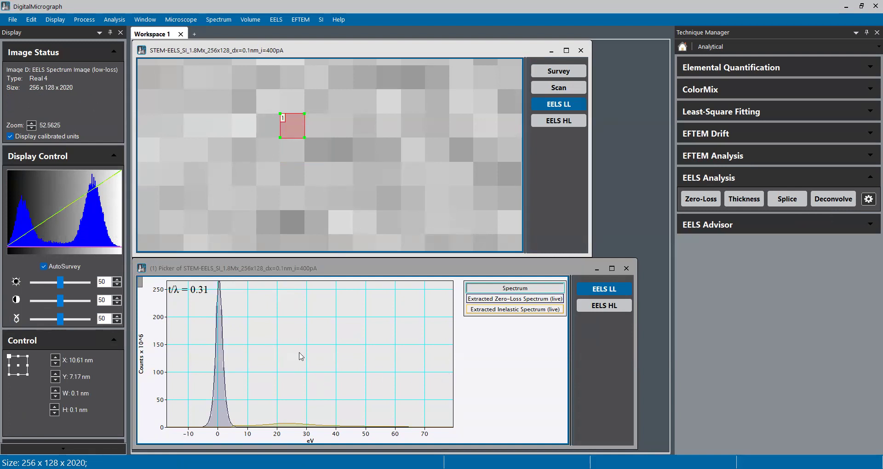
Restore the picked spectrum's home display and expand the energy axis around the zero-loss peak, to about -20 to 46 eV
{"action": "left_click", "coordinate": [375, 349]}
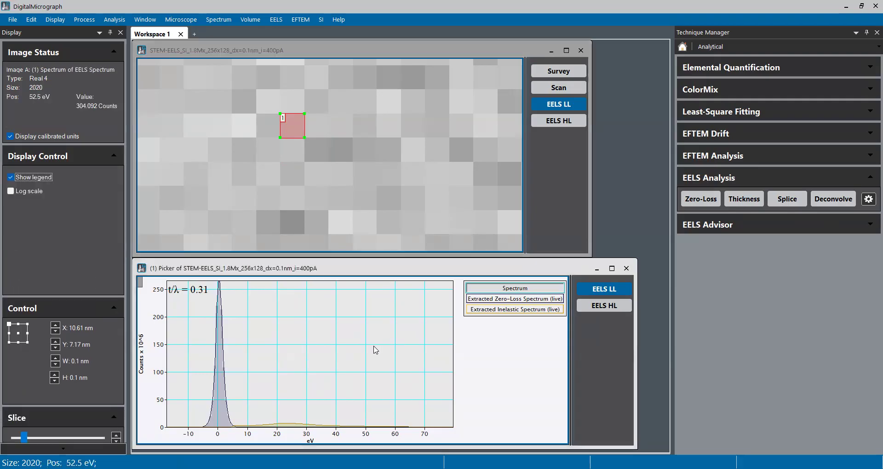
{"action": "right_click", "coordinate": [422, 316]}
{"action": "mouse_move", "coordinate": [404, 290]}
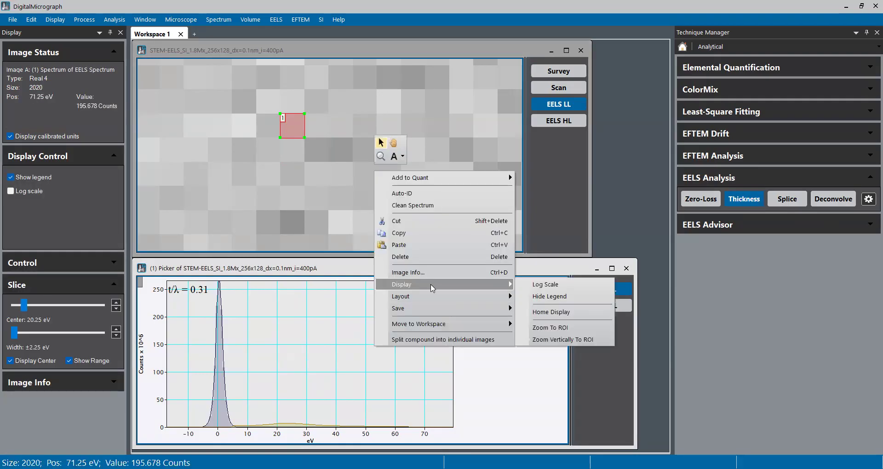
{"action": "left_click", "coordinate": [554, 315]}
{"action": "left_click_drag", "start_coordinate": [184, 440], "coordinate": [262, 437]}
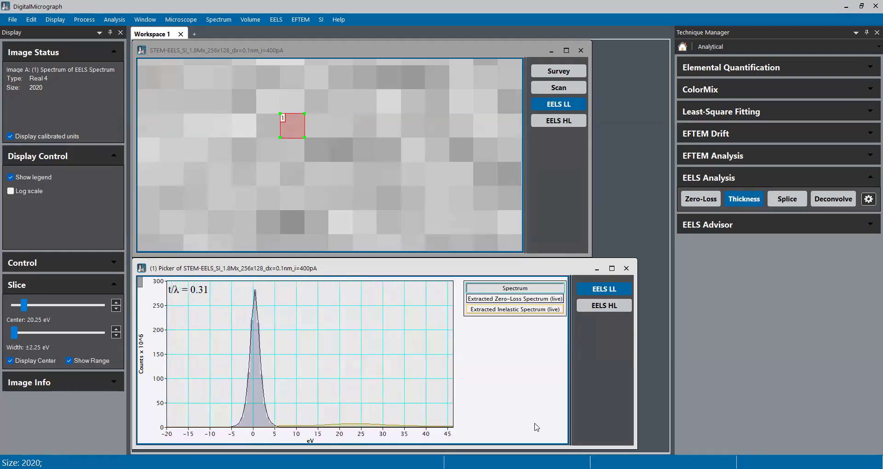
Turn off the relative thickness computation and close the picker spectrum window
{"action": "left_click", "coordinate": [742, 206]}
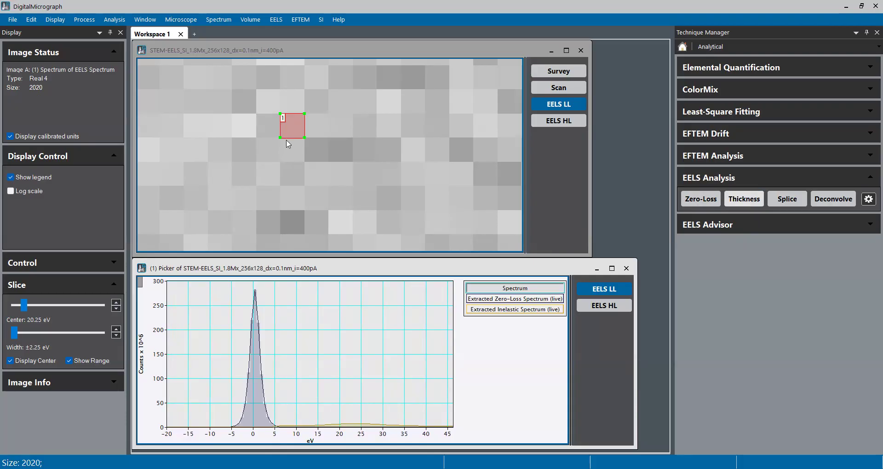
{"action": "left_click", "coordinate": [333, 147]}
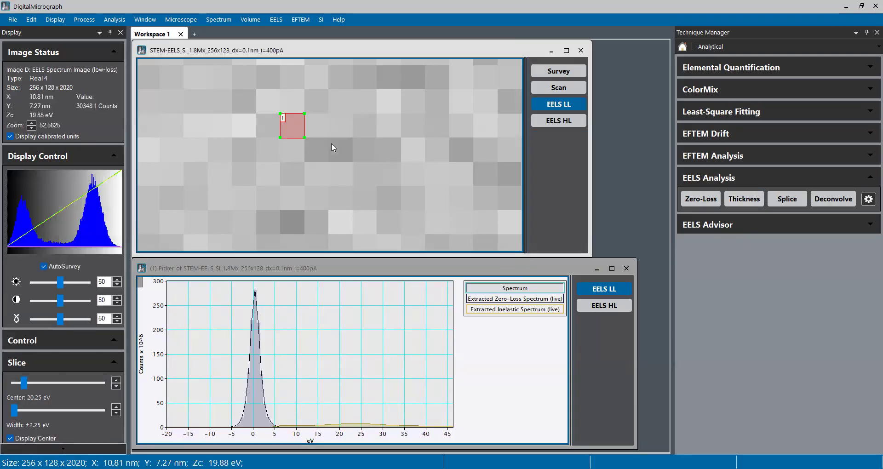
{"action": "right_click", "coordinate": [334, 147]}
{"action": "left_click", "coordinate": [239, 193]}
{"action": "scroll", "coordinate": [238, 193], "scroll_direction": "down", "scroll_amount": 4}
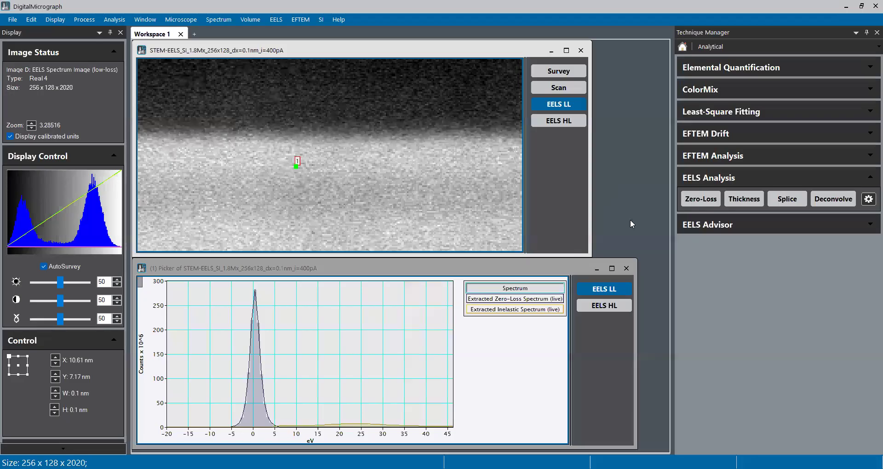
{"action": "left_click", "coordinate": [628, 272]}
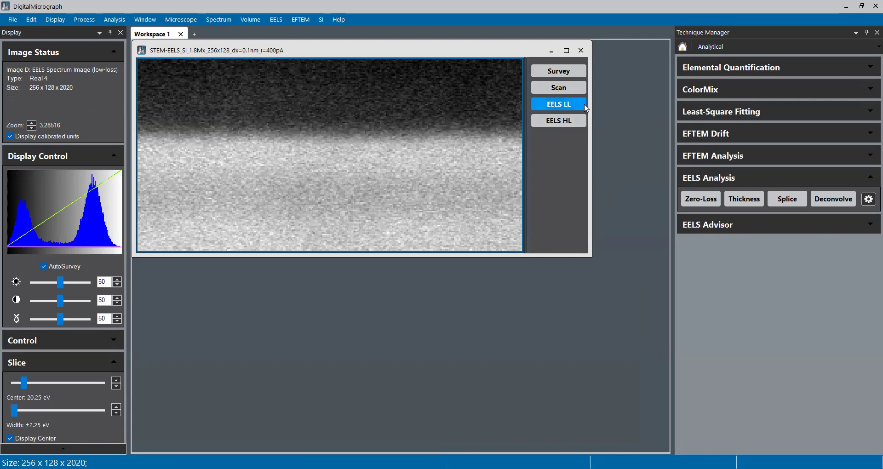
Compute a relative thickness map from the whole low-loss spectrum image and add an intensity bar to it
{"action": "left_click", "coordinate": [748, 201]}
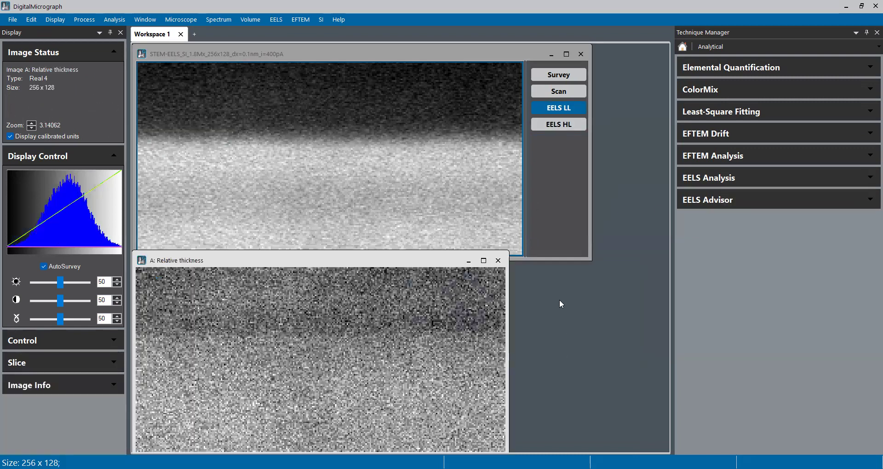
{"action": "left_click_drag", "start_coordinate": [588, 256], "coordinate": [599, 310]}
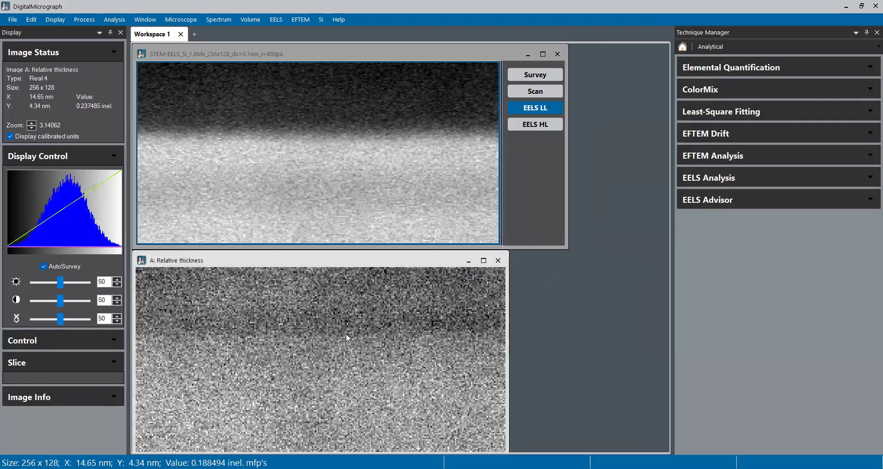
{"action": "right_click", "coordinate": [358, 337]}
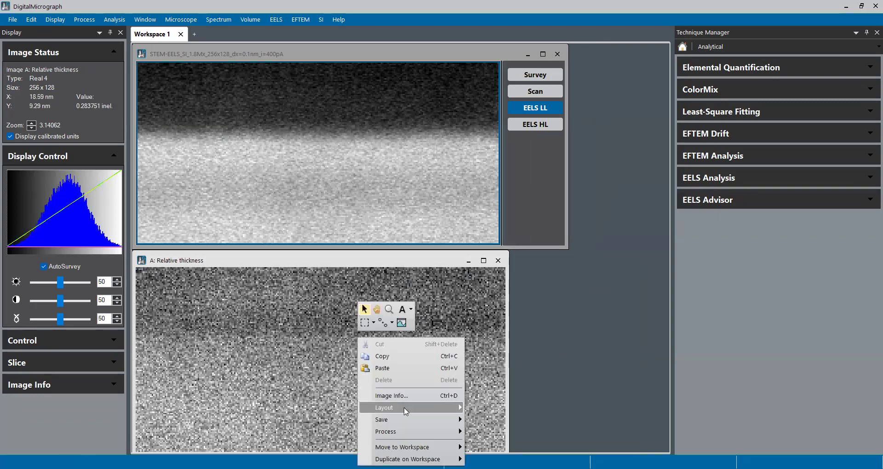
{"action": "mouse_move", "coordinate": [407, 409]}
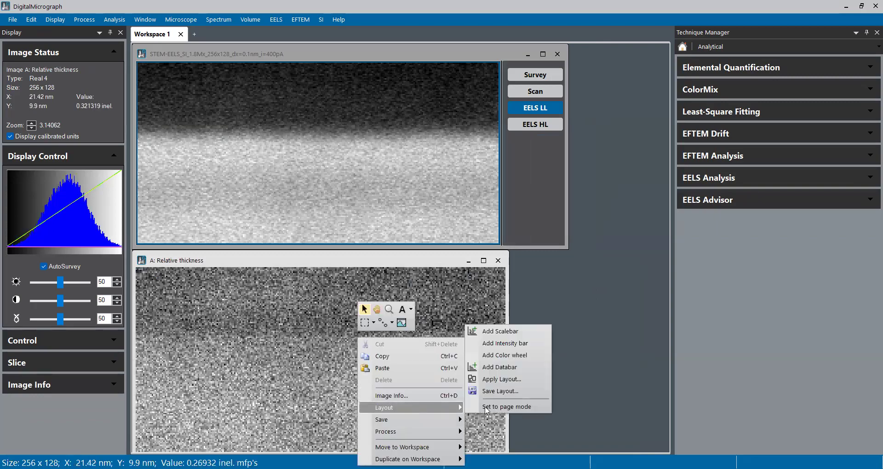
{"action": "left_click", "coordinate": [520, 343]}
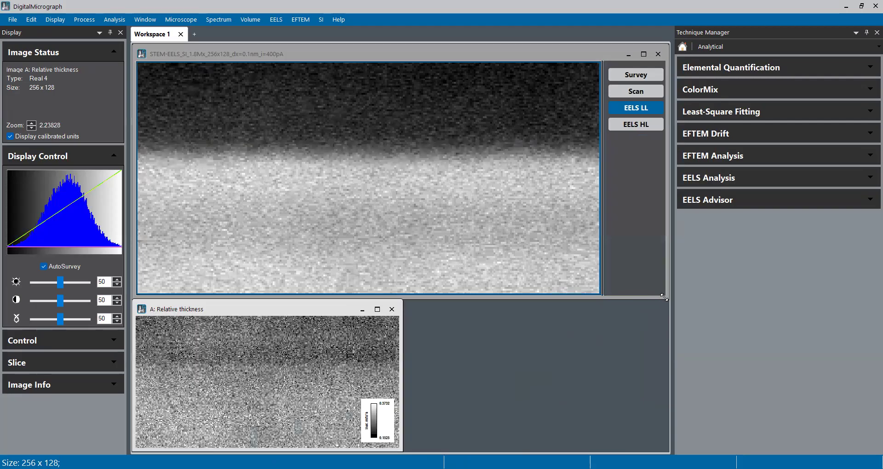
Minimise the spectrum image window and create a live histogram of the relative thickness map
{"action": "left_click", "coordinate": [636, 55]}
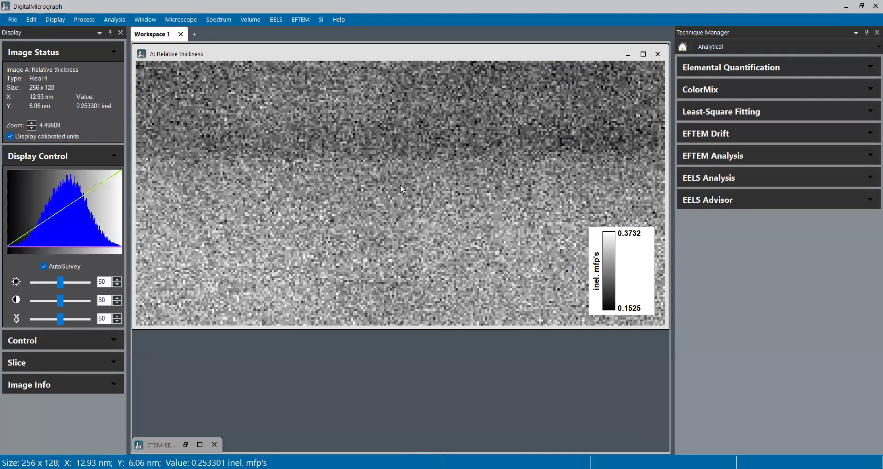
{"action": "key", "text": "ctrl+h"}
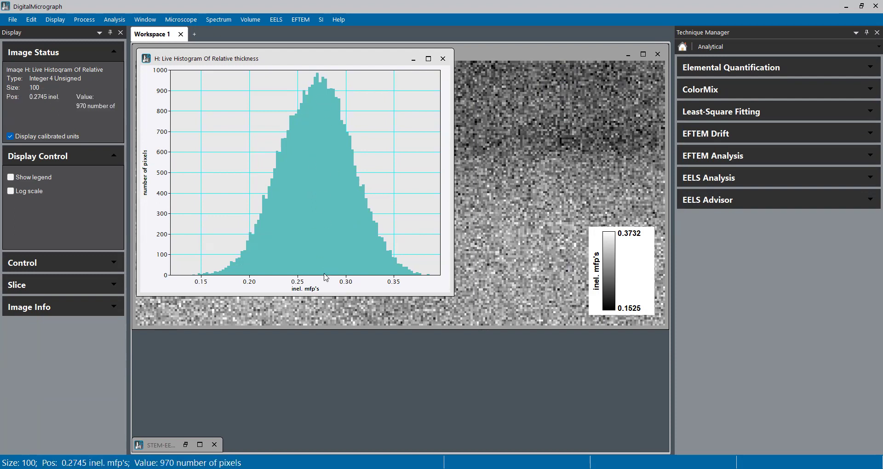
Close the live histogram and compute the minimum and maximum statistics of the relative thickness map
{"action": "left_click", "coordinate": [443, 59]}
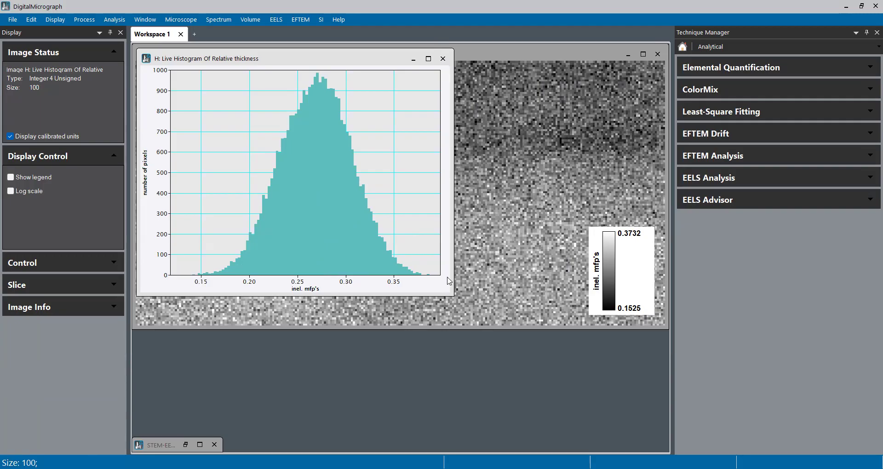
{"action": "left_click", "coordinate": [444, 260]}
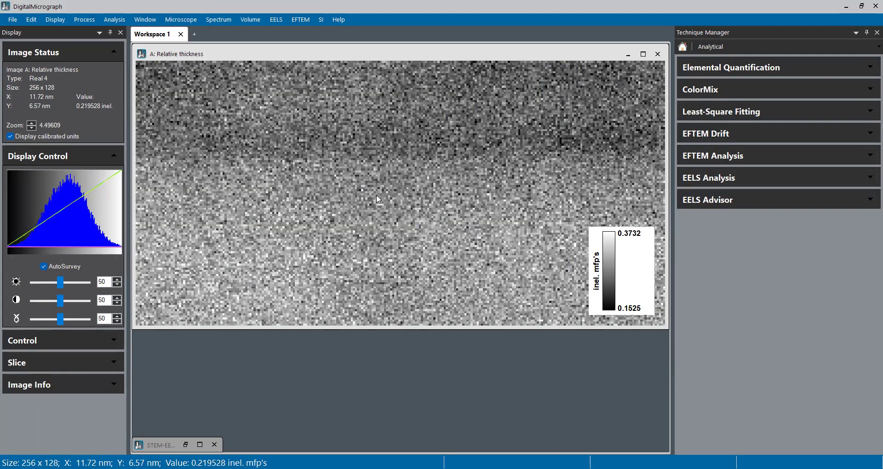
{"action": "double_click", "coordinate": [377, 198]}
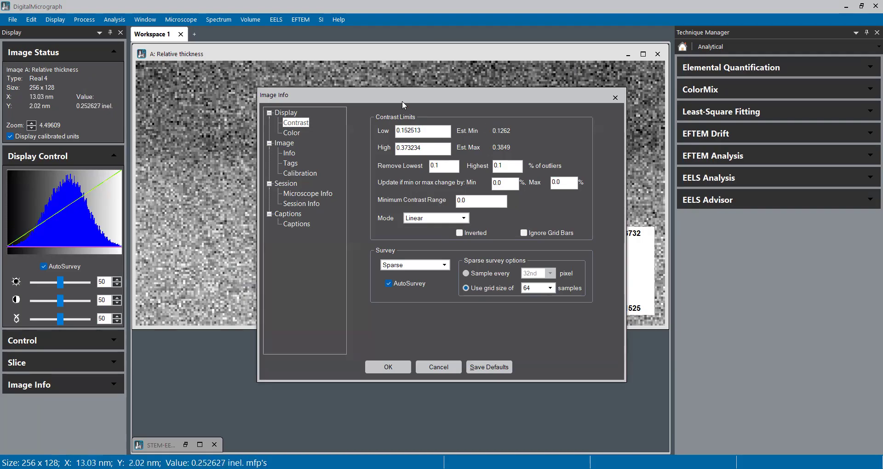
{"action": "key", "text": "Return"}
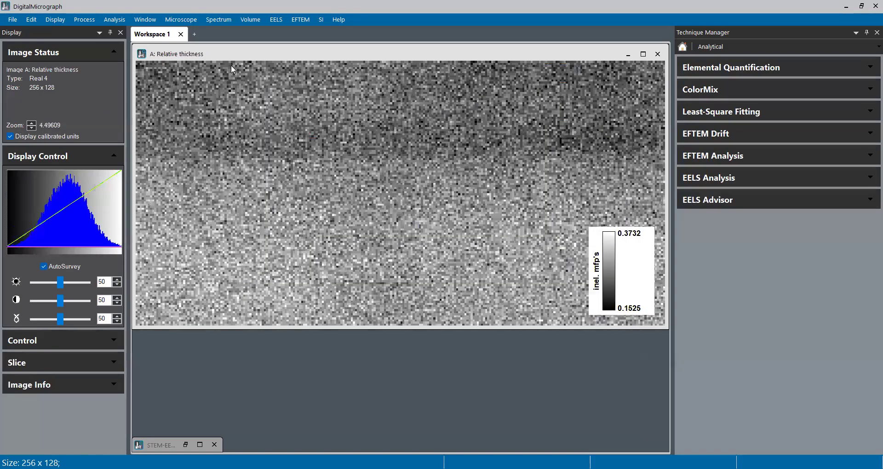
{"action": "left_click", "coordinate": [117, 21]}
{"action": "mouse_move", "coordinate": [150, 51]}
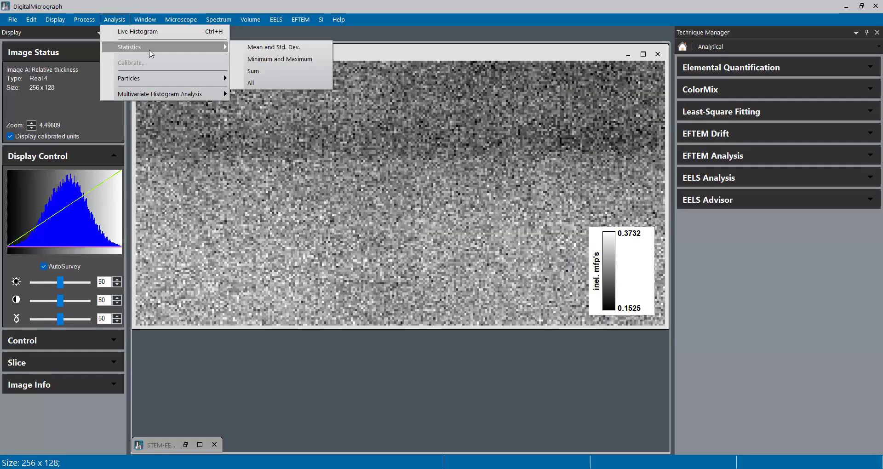
{"action": "left_click", "coordinate": [263, 63]}
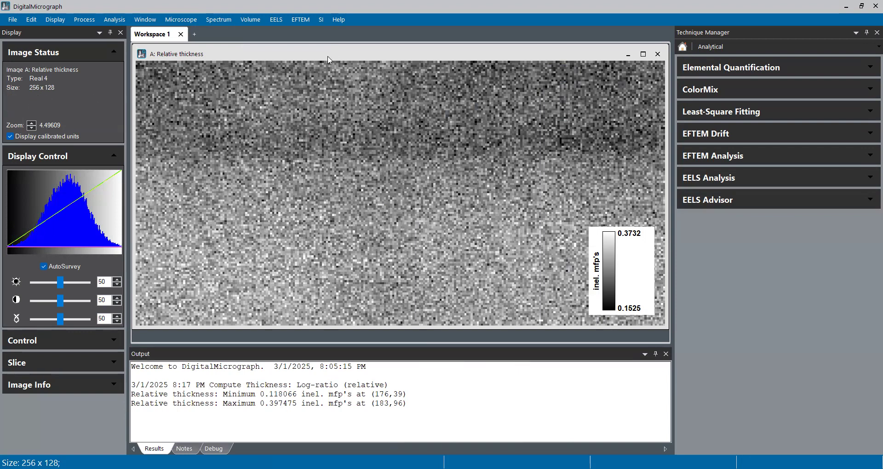
Set the relative thickness map's contrast limits to 0.118 low and 0.397 high
{"action": "double_click", "coordinate": [384, 103]}
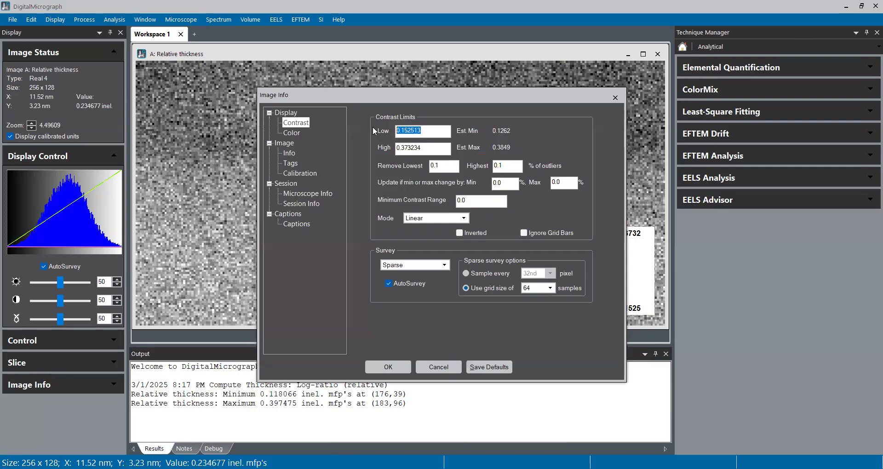
{"action": "type", "text": ".118"}
{"action": "key", "text": "Tab"}
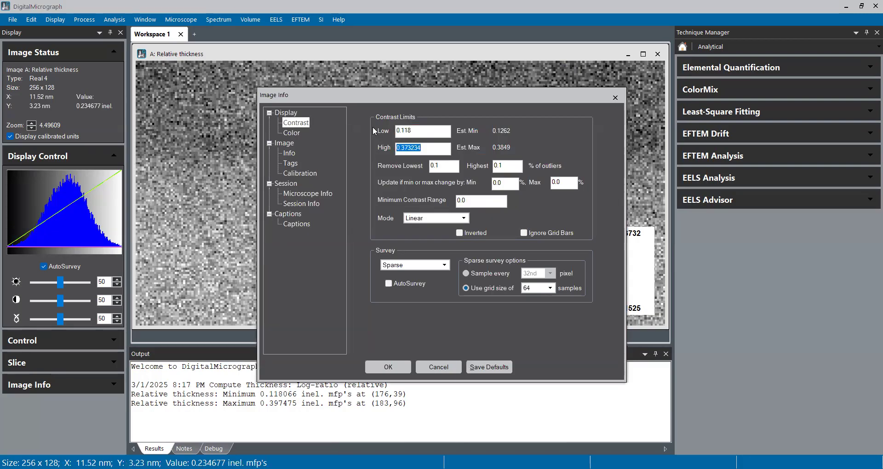
{"action": "type", "text": ".397"}
{"action": "key", "text": "Tab"}
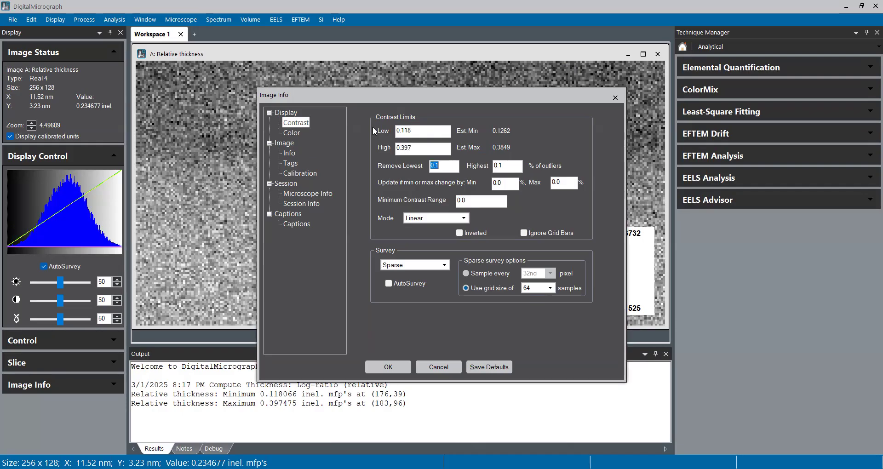
{"action": "left_click", "coordinate": [389, 367]}
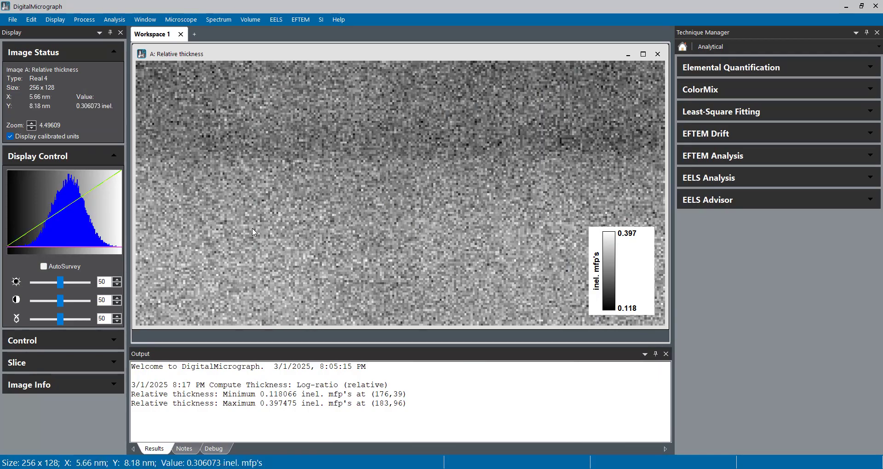
Apply the Black Body Extended color table to the relative thickness map
{"action": "key", "text": "ctrl+i"}
{"action": "left_click", "coordinate": [292, 132]}
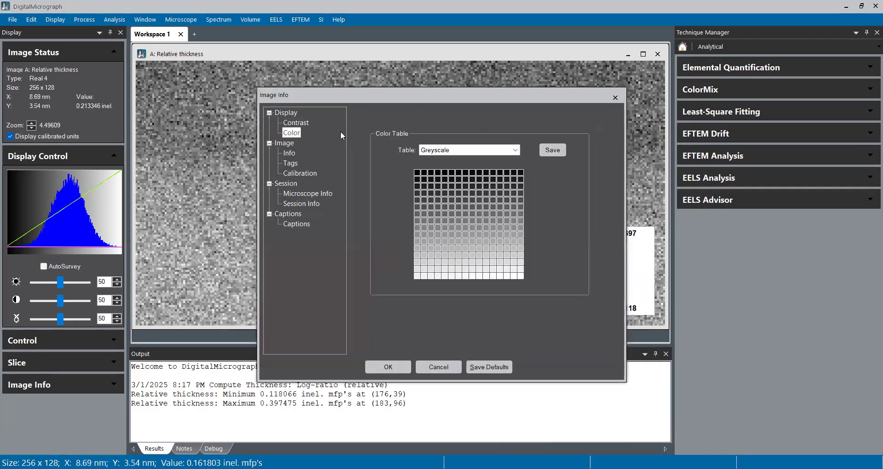
{"action": "left_click", "coordinate": [463, 149]}
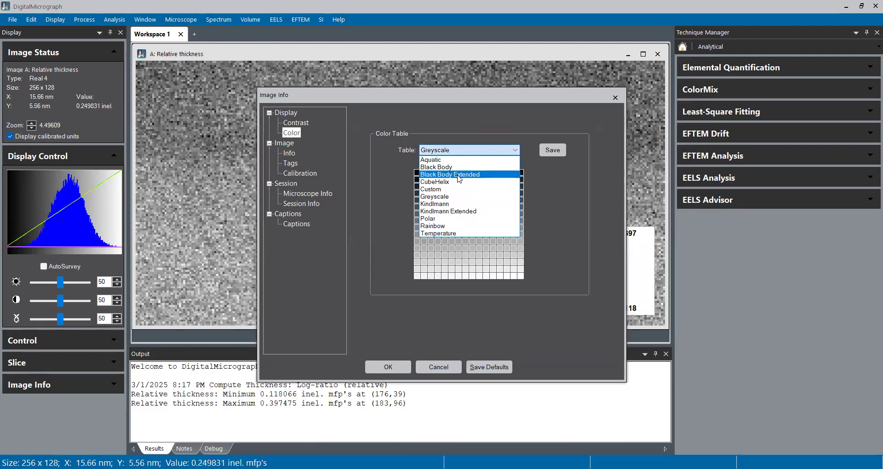
{"action": "left_click", "coordinate": [458, 174]}
{"action": "left_click", "coordinate": [388, 366]}
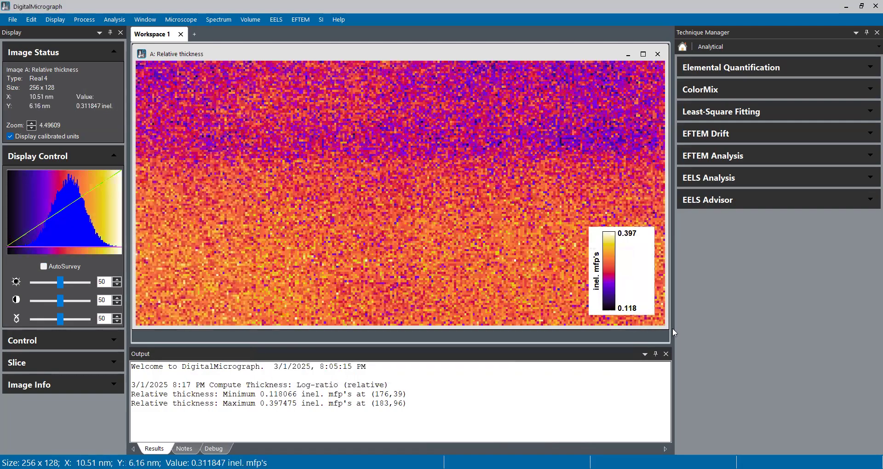
Shrink and put away the relative thickness map, closing both the map and the results output window
{"action": "left_click_drag", "start_coordinate": [664, 329], "coordinate": [476, 232]}
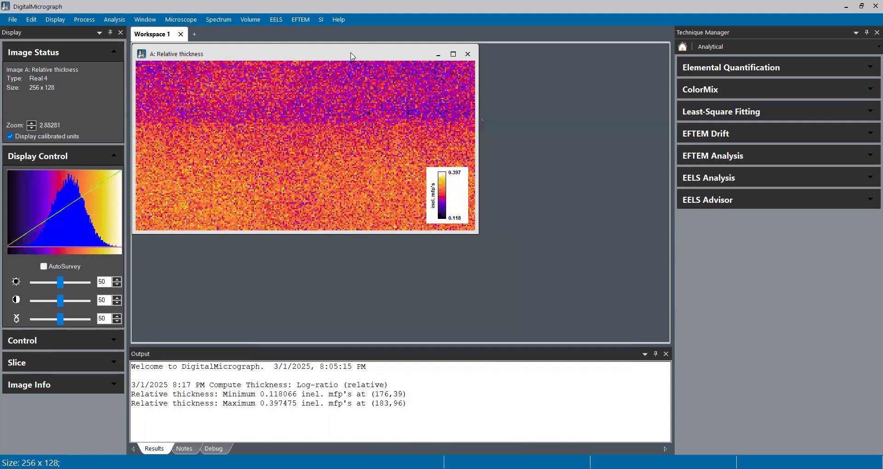
{"action": "left_click_drag", "start_coordinate": [351, 58], "coordinate": [350, 85]}
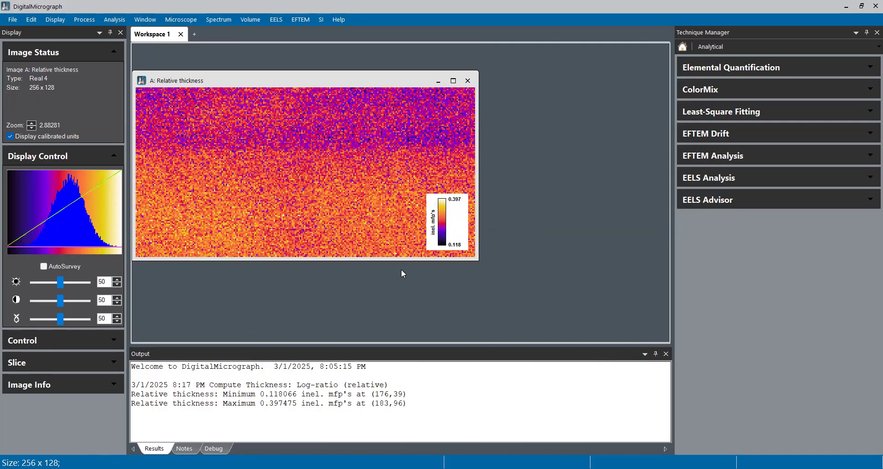
{"action": "left_click", "coordinate": [438, 81]}
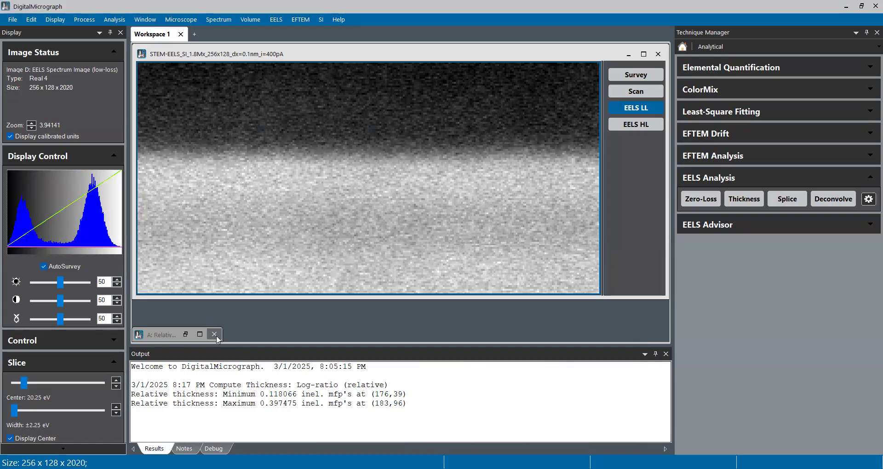
{"action": "left_click", "coordinate": [214, 335]}
{"action": "left_click", "coordinate": [666, 354]}
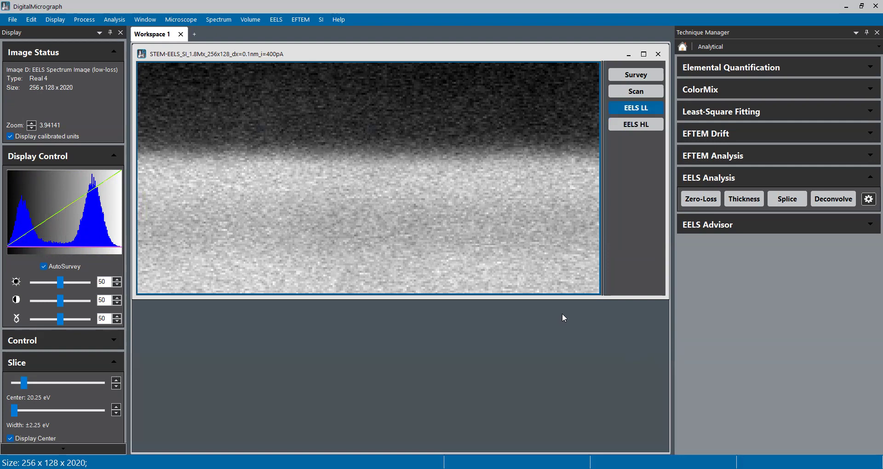
Display the high-loss spectrum image and pick a spectrum from a strip about 24.85 by 0.61 nm along its upper edge
{"action": "left_click", "coordinate": [636, 124]}
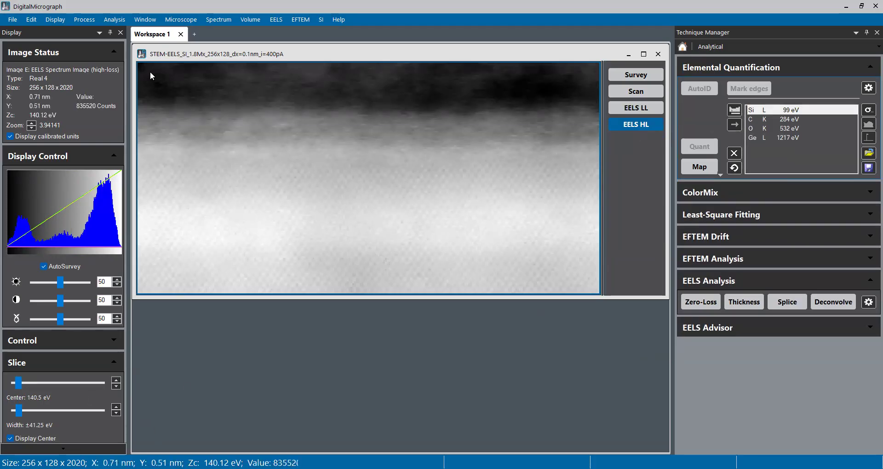
{"action": "left_click_drag", "start_coordinate": [308, 87], "coordinate": [591, 81]}
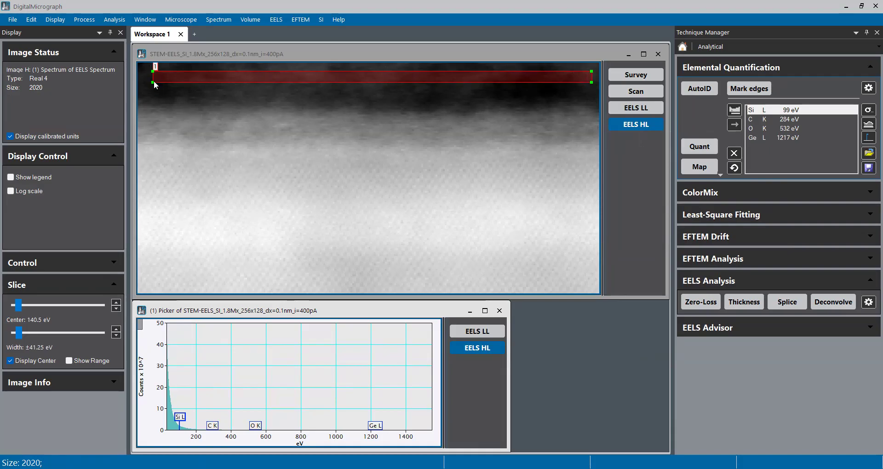
{"action": "left_click_drag", "start_coordinate": [153, 82], "coordinate": [144, 81]}
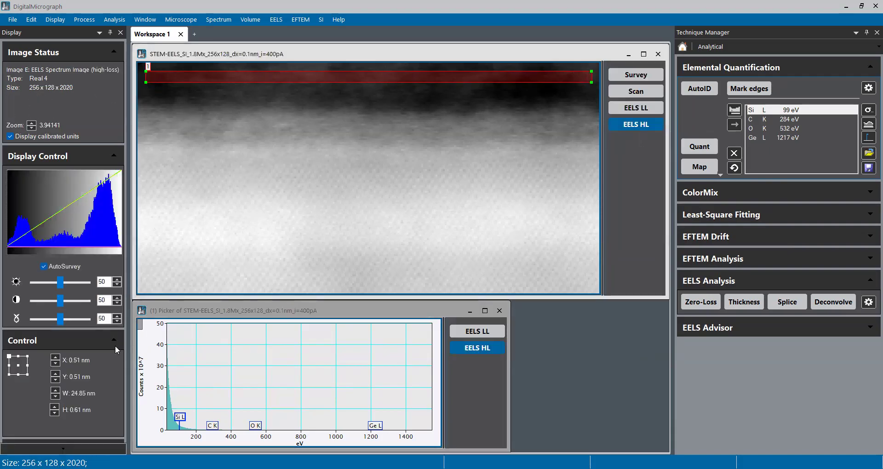
Narrow the high-loss energy slice to a width of ±24.75 eV
{"action": "left_click", "coordinate": [78, 344]}
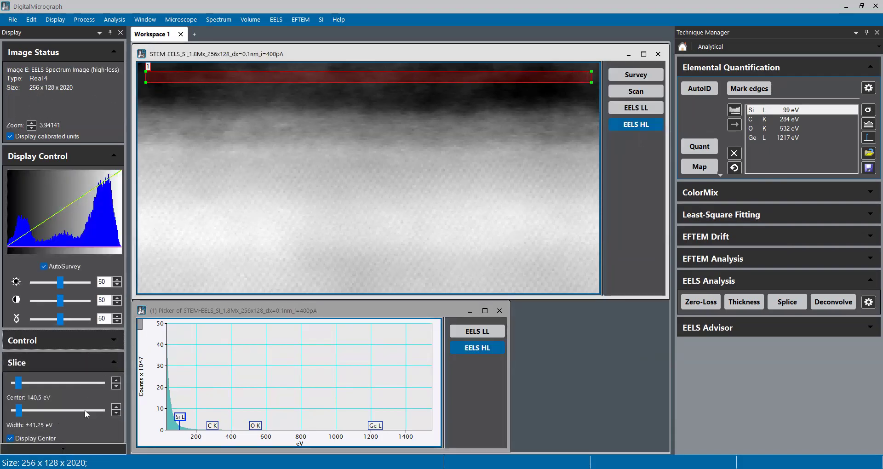
{"action": "left_click", "coordinate": [116, 412]}
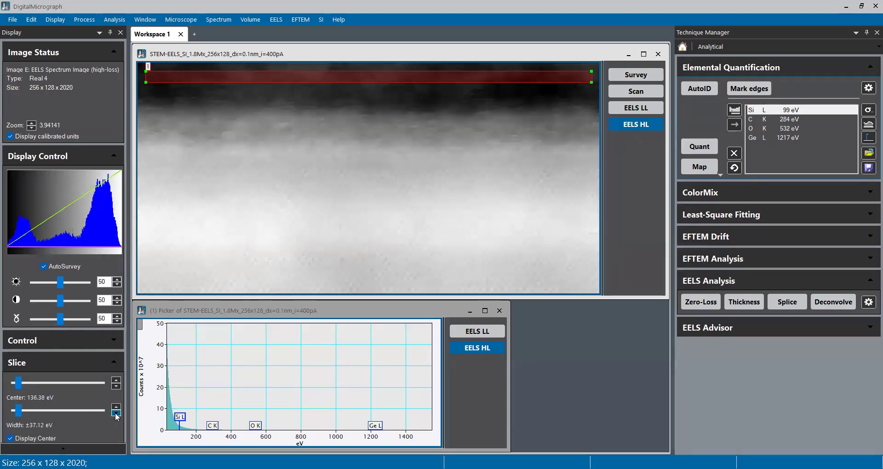
{"action": "left_click", "coordinate": [116, 415]}
{"action": "left_click", "coordinate": [116, 416]}
{"action": "left_click", "coordinate": [117, 415]}
{"action": "left_click", "coordinate": [116, 416]}
{"action": "left_click", "coordinate": [116, 415]}
{"action": "left_click", "coordinate": [116, 415]}
{"action": "left_click", "coordinate": [116, 415]}
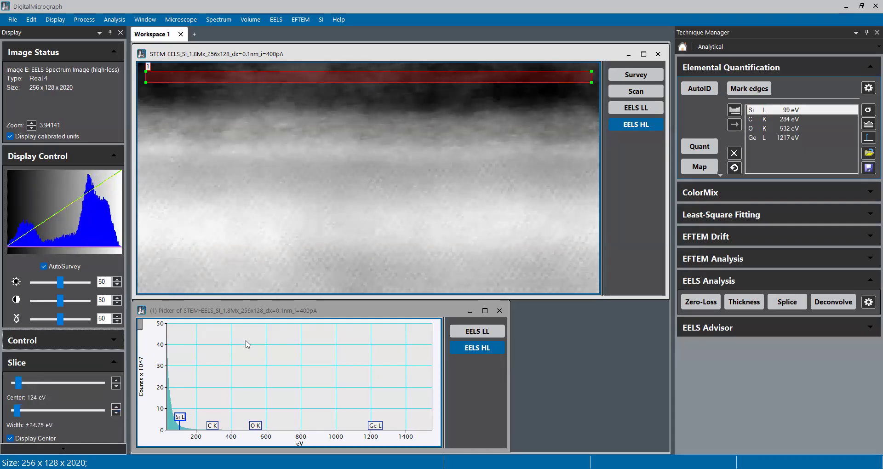
Show the slice range on the picked spectrum and move the slice down to about 55.75 eV and back up to about 132.25 eV
{"action": "left_click", "coordinate": [240, 305]}
{"action": "left_click", "coordinate": [90, 360]}
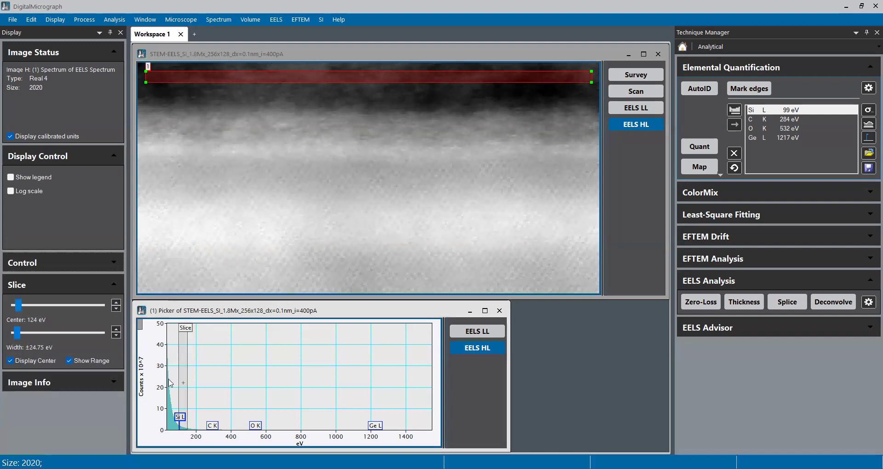
{"action": "left_click_drag", "start_coordinate": [181, 370], "coordinate": [169, 371]}
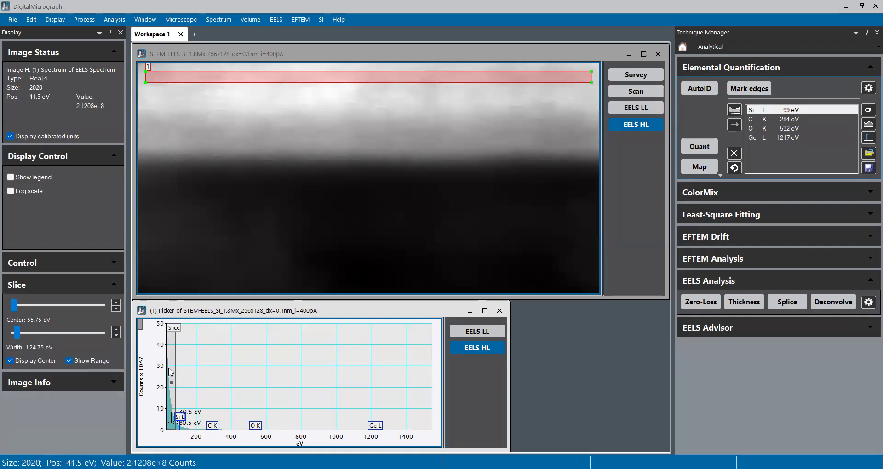
{"action": "left_click_drag", "start_coordinate": [169, 371], "coordinate": [183, 371]}
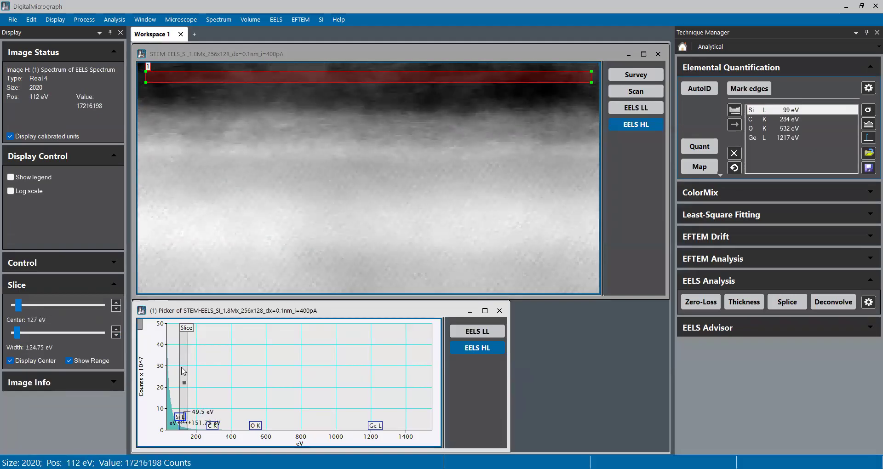
{"action": "left_click_drag", "start_coordinate": [183, 371], "coordinate": [184, 371]}
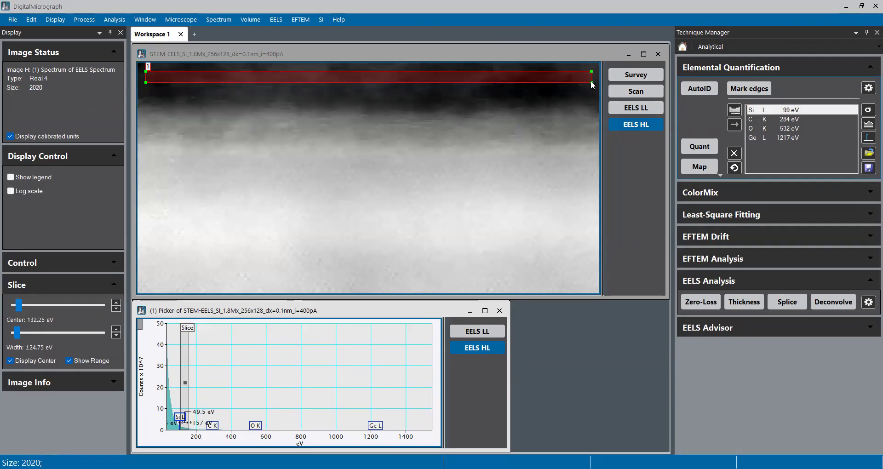
Enlarge the picker region to cover the whole high-loss image and move the energy slice to about 71.5 eV
{"action": "left_click_drag", "start_coordinate": [592, 85], "coordinate": [646, 370]}
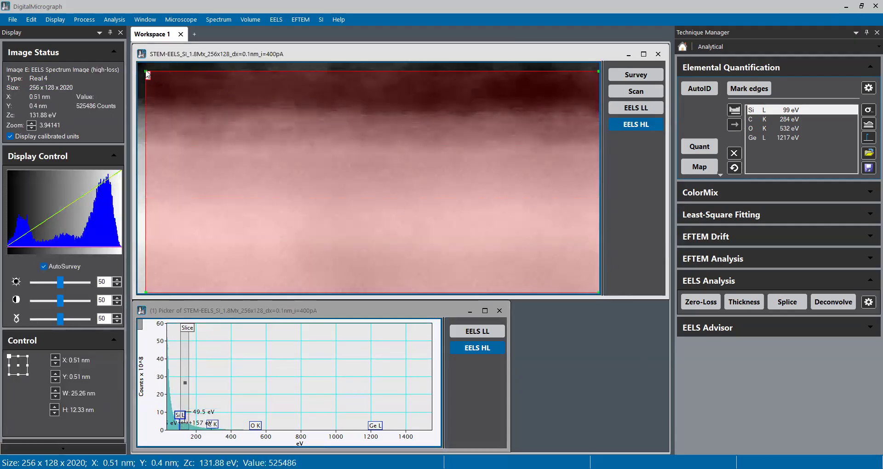
{"action": "left_click_drag", "start_coordinate": [184, 361], "coordinate": [173, 361]}
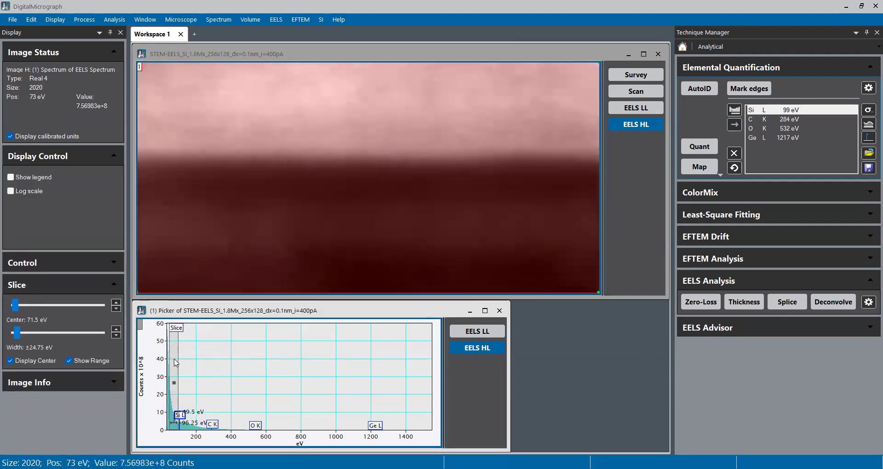
Clear all elements from the quantification list and centre the energy slice at about 55.75 eV
{"action": "left_click", "coordinate": [734, 168]}
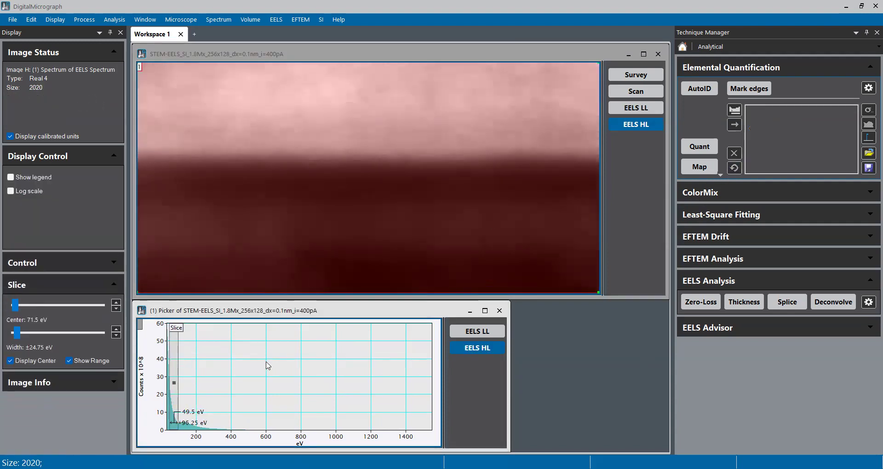
{"action": "left_click_drag", "start_coordinate": [172, 352], "coordinate": [169, 351]}
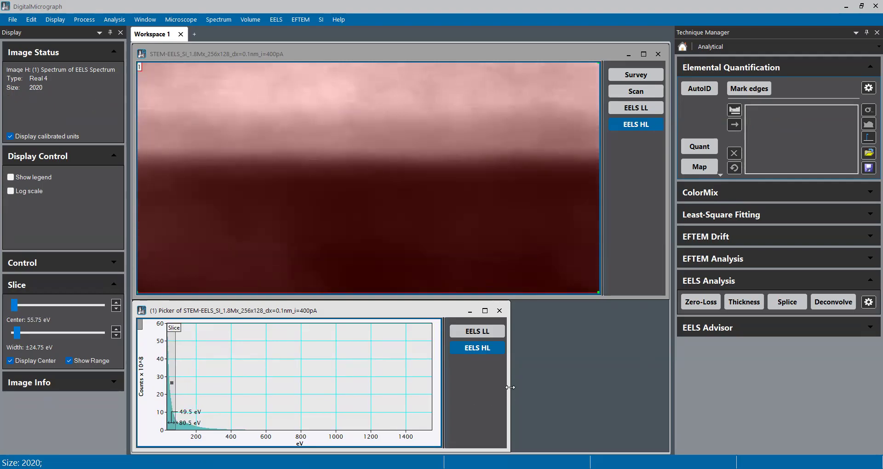
Resize the spectrum image and picker windows to stack at equal width, and move the energy slice to about 940 eV
{"action": "left_click_drag", "start_coordinate": [509, 387], "coordinate": [660, 388]}
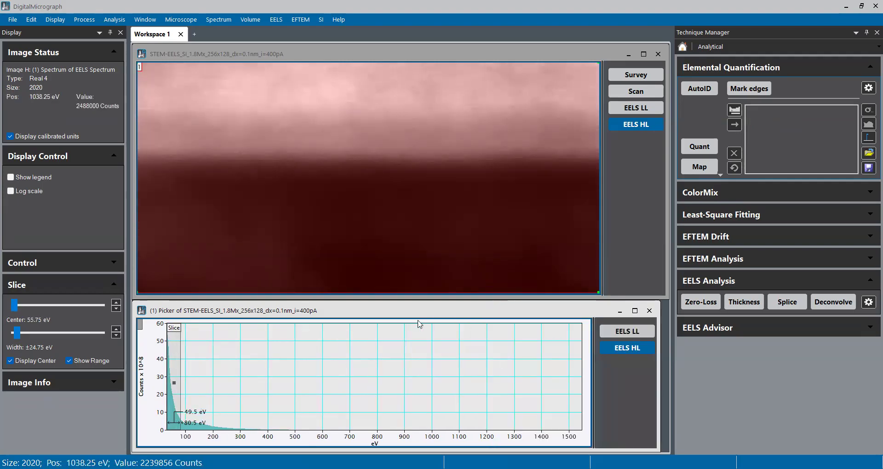
{"action": "left_click", "coordinate": [664, 295]}
{"action": "left_click_drag", "start_coordinate": [665, 296], "coordinate": [485, 249]}
{"action": "left_click_drag", "start_coordinate": [440, 312], "coordinate": [431, 237]}
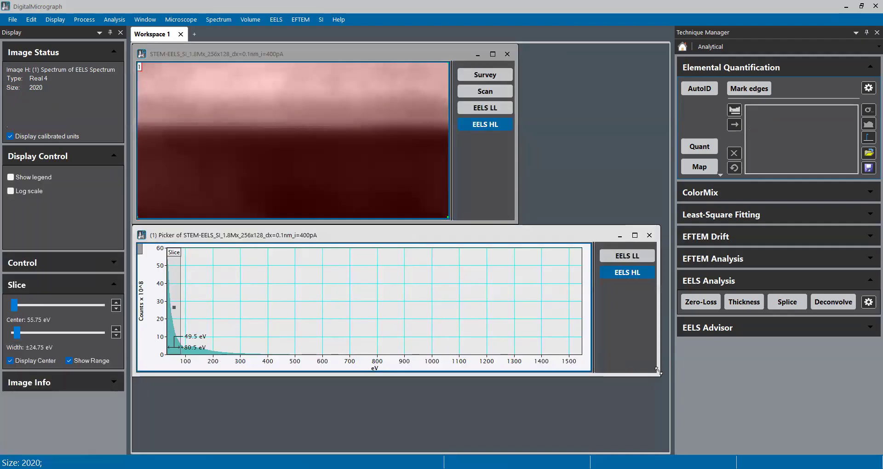
{"action": "left_click_drag", "start_coordinate": [658, 371], "coordinate": [518, 452]}
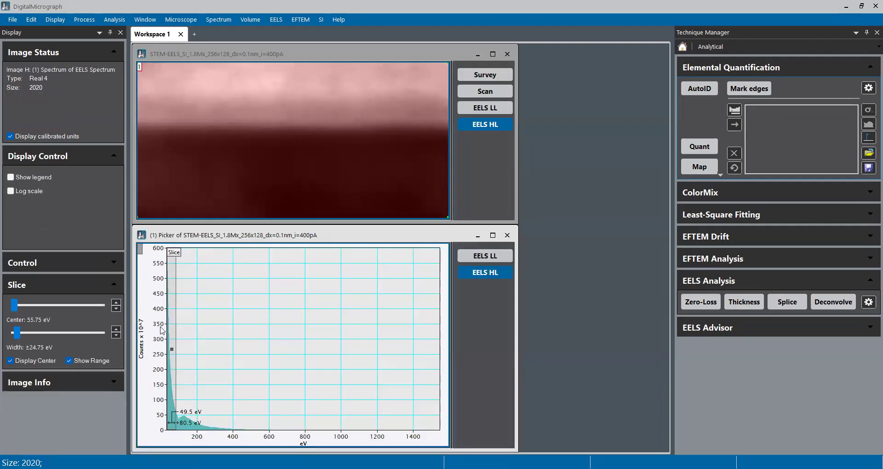
{"action": "left_click_drag", "start_coordinate": [172, 327], "coordinate": [332, 379]}
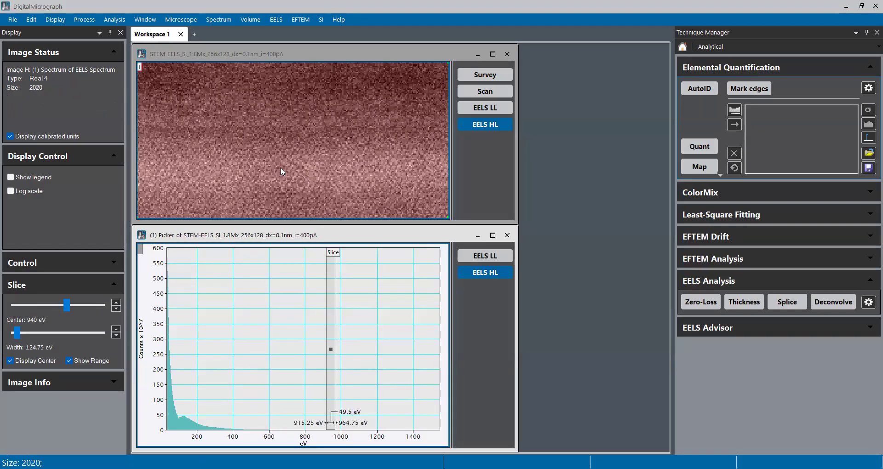
Shrink the picker region to a full-width strip 0.71 nm high near the image's upper edge and show the ADF scan with gamma 59
{"action": "left_click", "coordinate": [327, 162]}
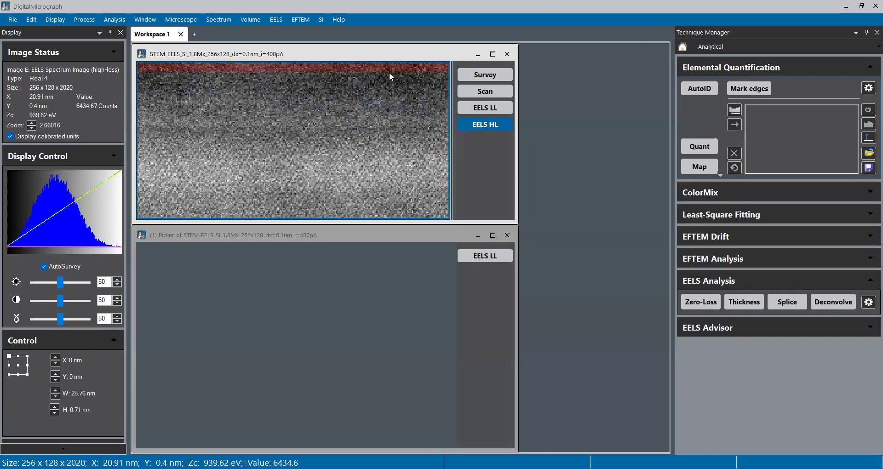
{"action": "left_click", "coordinate": [331, 296]}
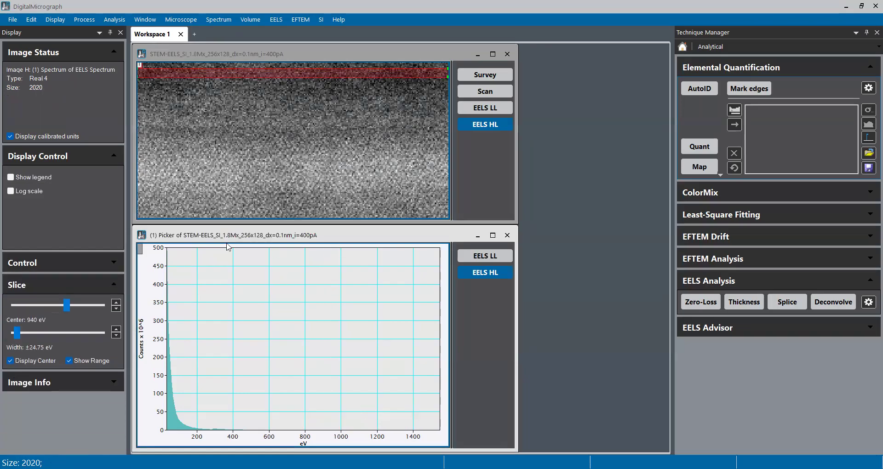
{"action": "left_click", "coordinate": [243, 73]}
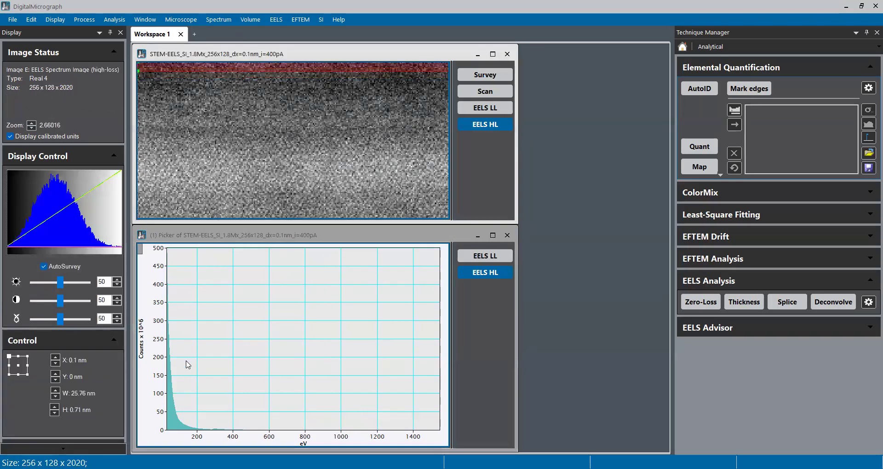
{"action": "left_click_drag", "start_coordinate": [267, 64], "coordinate": [268, 70]}
{"action": "left_click", "coordinate": [485, 91]}
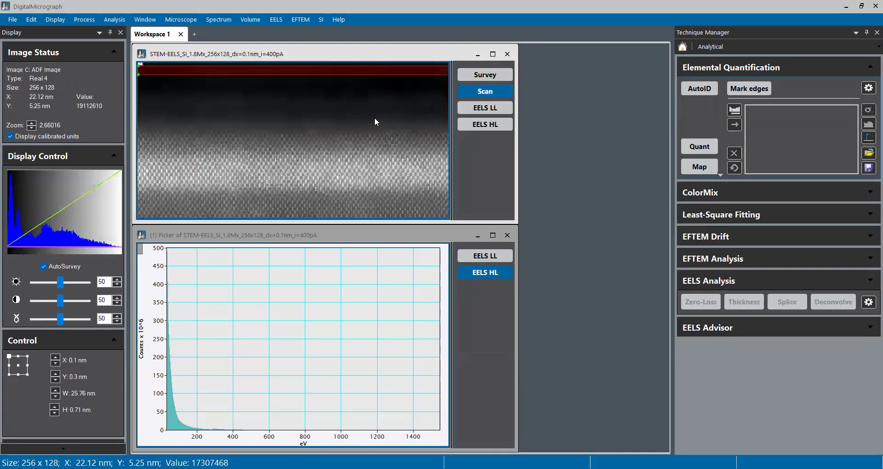
{"action": "left_click_drag", "start_coordinate": [62, 322], "coordinate": [65, 322]}
Move the picker strip down to Y 0.81 nm and magnify the spectrum above about 150 eV in a second pane
{"action": "left_click_drag", "start_coordinate": [272, 72], "coordinate": [271, 79]}
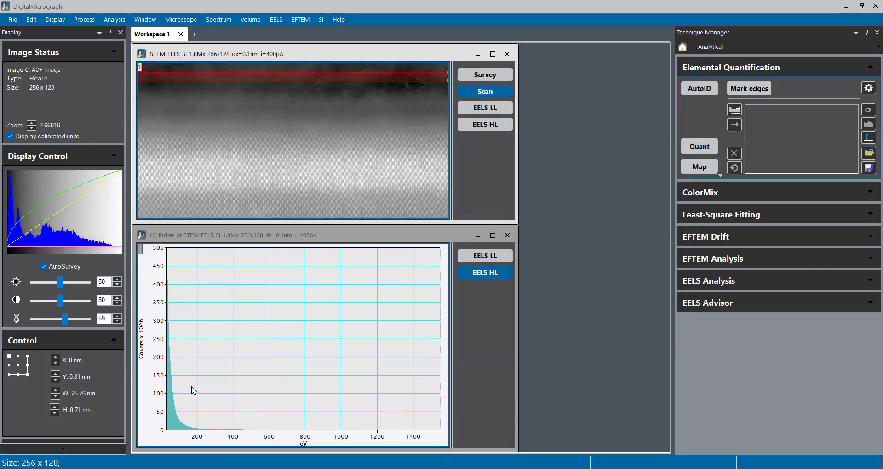
{"action": "left_click_drag", "start_coordinate": [141, 255], "coordinate": [193, 270]}
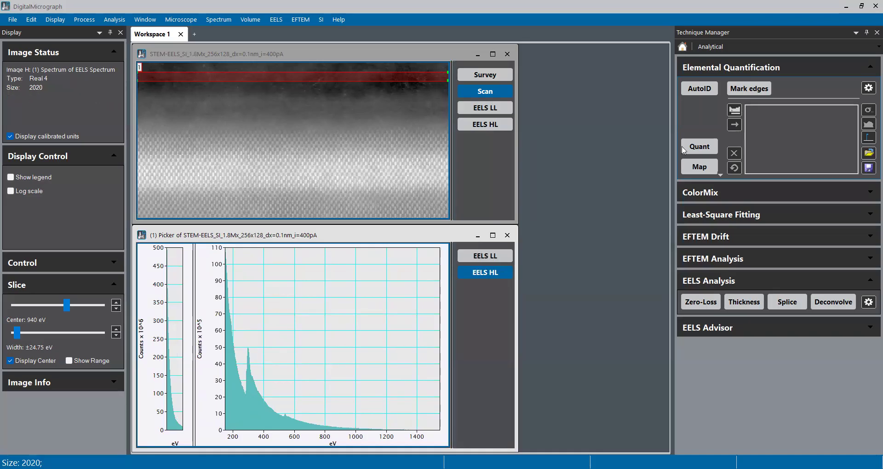
Add the carbon K edge to the quantification list from the periodic table, and clear the list again
{"action": "left_click", "coordinate": [734, 112]}
{"action": "left_click", "coordinate": [505, 167]}
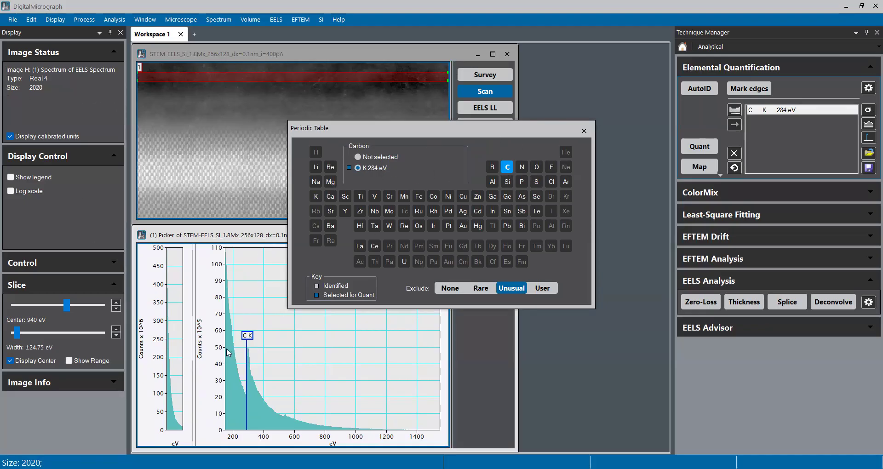
{"action": "left_click", "coordinate": [584, 131]}
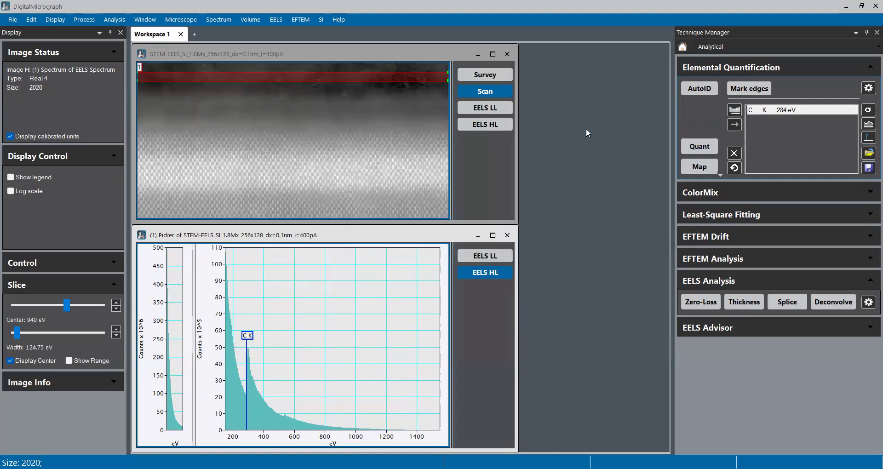
{"action": "left_click", "coordinate": [736, 167]}
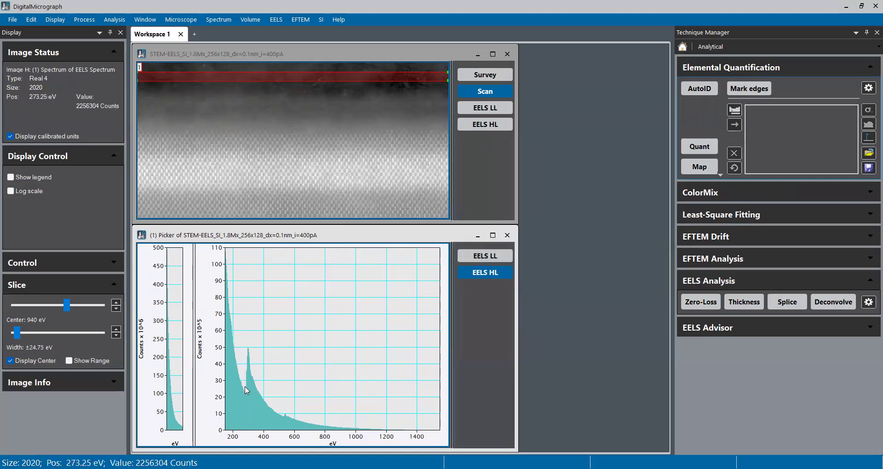
Add the C K edge at 284 eV to the quantification list directly from its onset in the picked spectrum
{"action": "right_click", "coordinate": [242, 331]}
{"action": "mouse_move", "coordinate": [290, 164]}
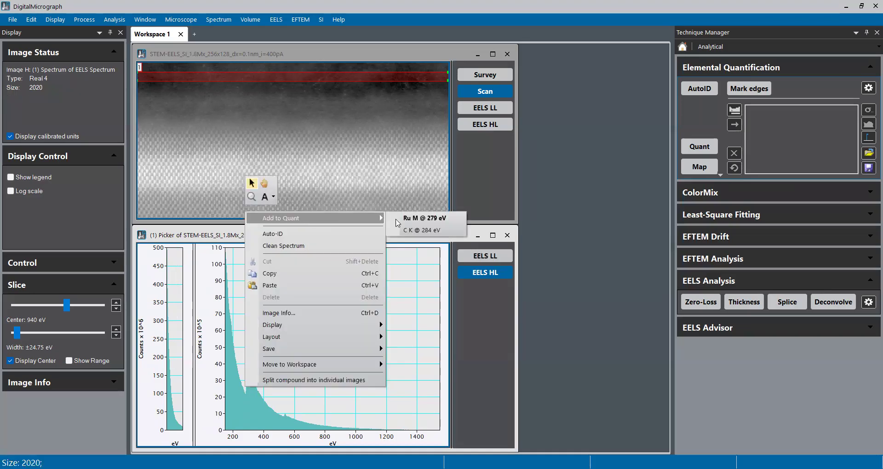
{"action": "left_click", "coordinate": [427, 176]}
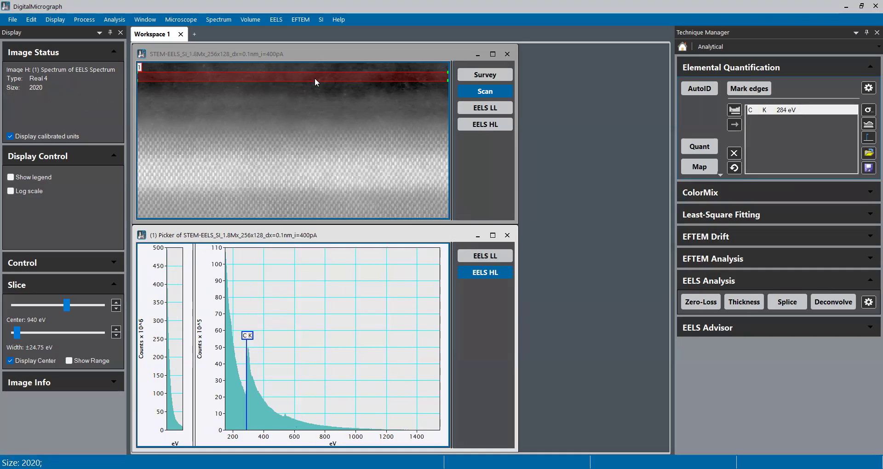
Move the picker strip to Y 3.33 nm, magnify the spectrum above about 400 eV, and add the O K edge at 532 eV to the quantification
{"action": "left_click", "coordinate": [316, 96]}
{"action": "left_click_drag", "start_coordinate": [314, 95], "coordinate": [315, 109]}
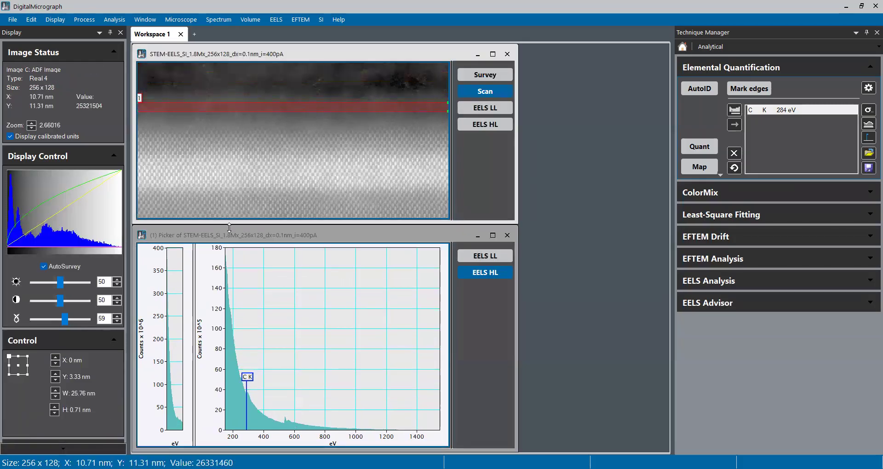
{"action": "left_click_drag", "start_coordinate": [194, 266], "coordinate": [227, 267]}
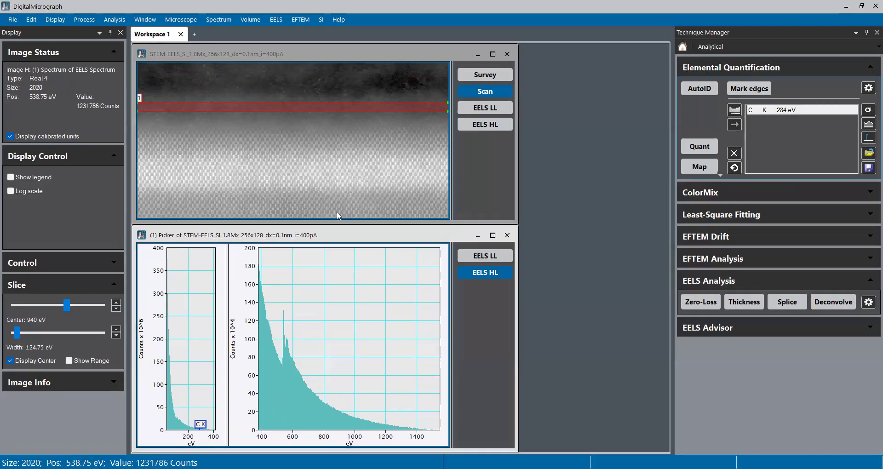
{"action": "right_click", "coordinate": [283, 361]}
{"action": "mouse_move", "coordinate": [350, 192]}
{"action": "left_click", "coordinate": [461, 216]}
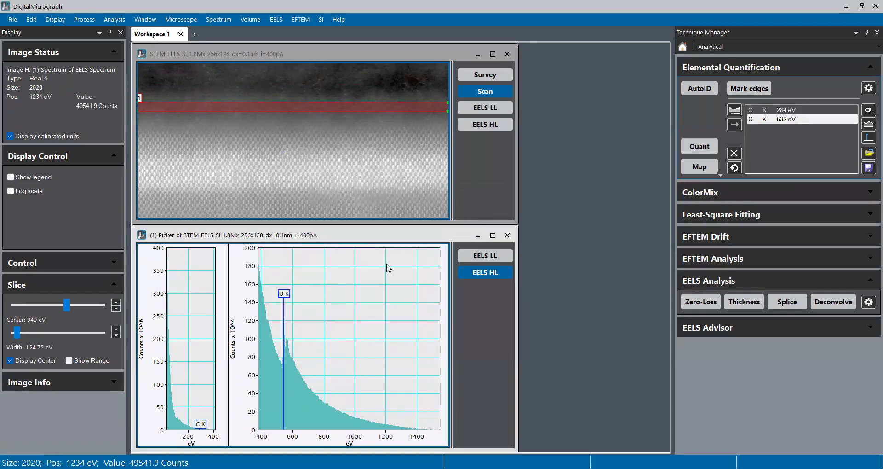
Move the picker strip down to Y 6.06 nm and return the picked spectrum to a single-pane home display
{"action": "left_click", "coordinate": [297, 112]}
{"action": "left_click_drag", "start_coordinate": [297, 112], "coordinate": [296, 139]}
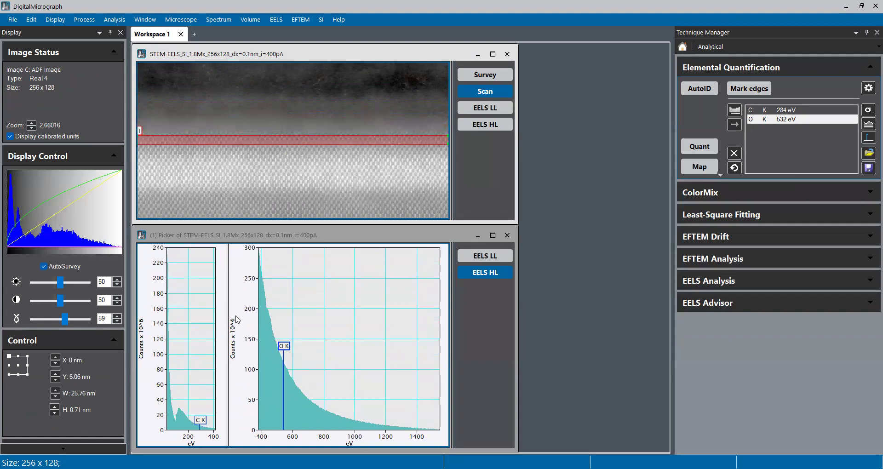
{"action": "left_click", "coordinate": [168, 333]}
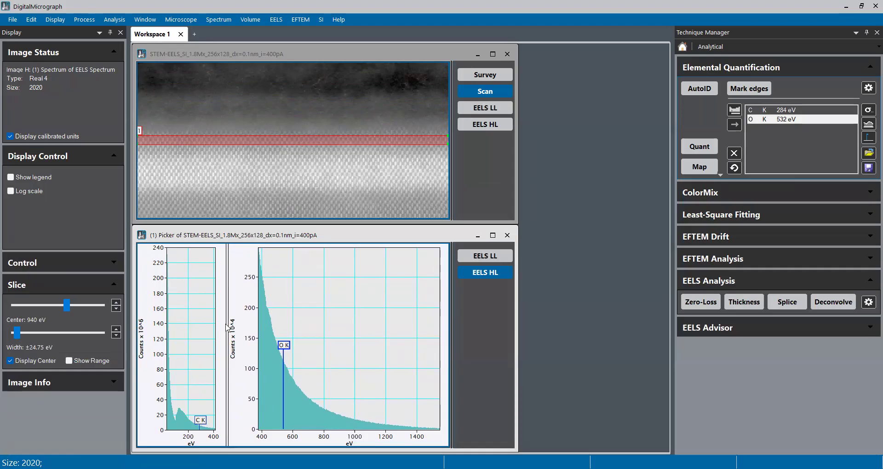
{"action": "left_click_drag", "start_coordinate": [227, 323], "coordinate": [121, 314]}
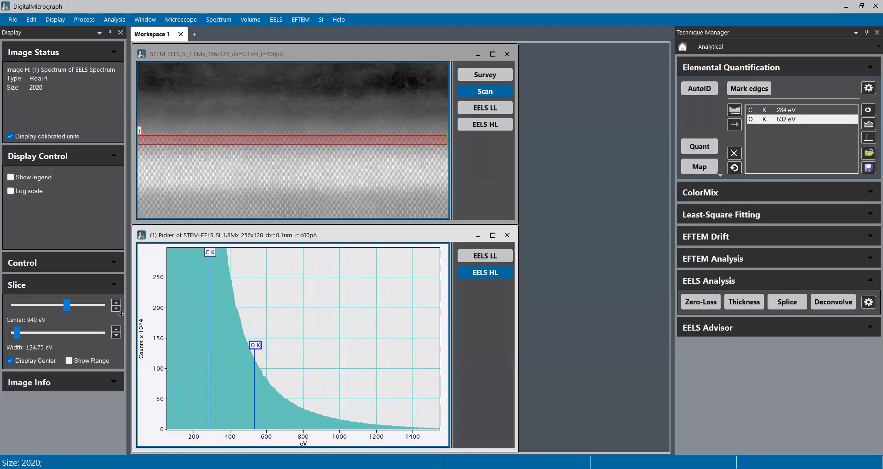
{"action": "right_click", "coordinate": [313, 312]}
{"action": "mouse_move", "coordinate": [402, 249]}
{"action": "left_click", "coordinate": [482, 276]}
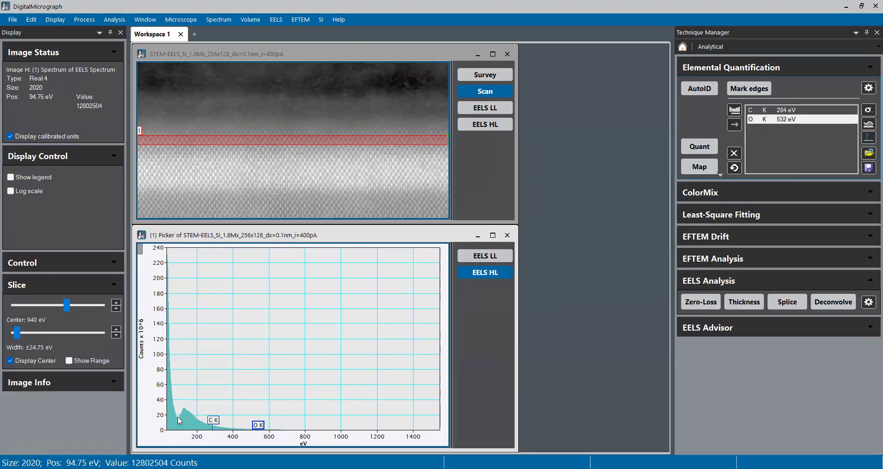
Magnify the spectrum between about 75 and 325 eV in a second pane and add the Si L edge at 99 eV to the quantification
{"action": "left_click_drag", "start_coordinate": [139, 251], "coordinate": [181, 268]}
{"action": "left_click_drag", "start_coordinate": [224, 442], "coordinate": [299, 436]}
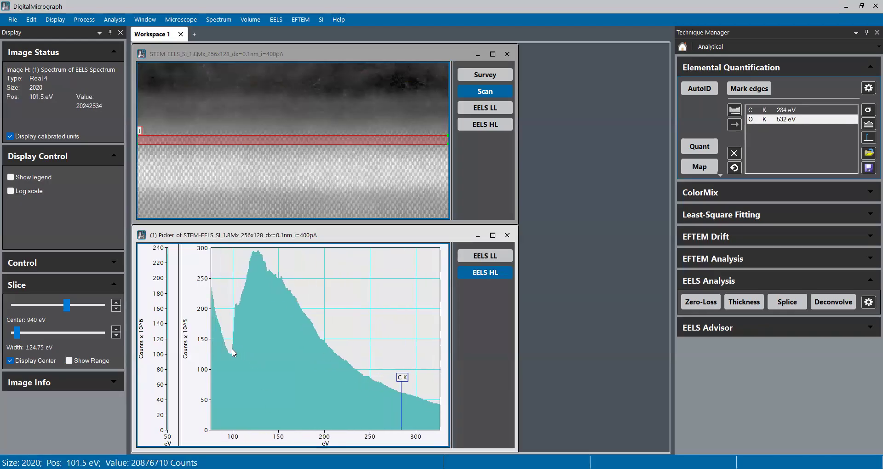
{"action": "right_click", "coordinate": [239, 145]}
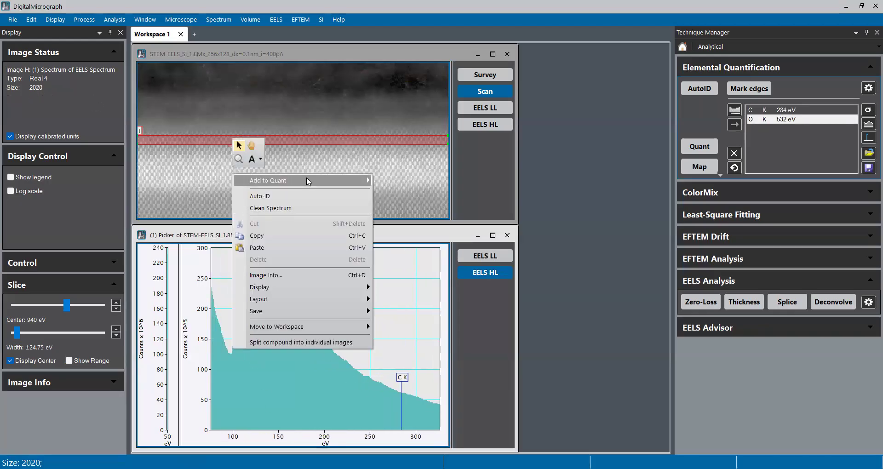
{"action": "mouse_move", "coordinate": [349, 181]}
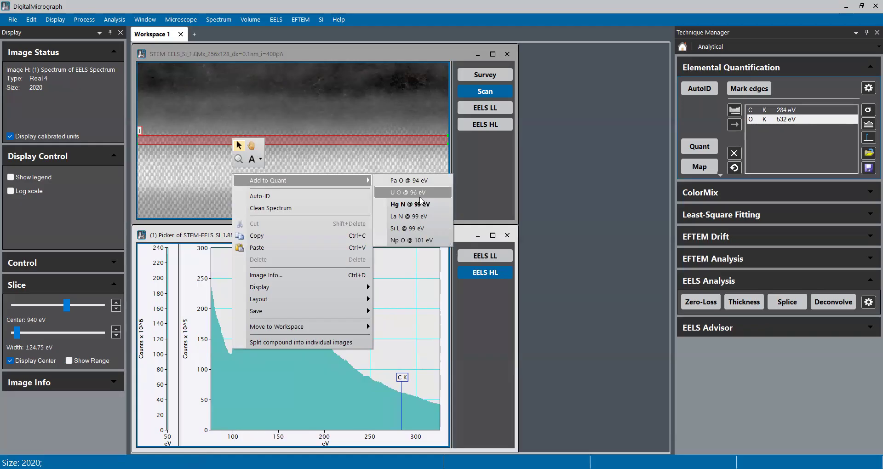
{"action": "left_click", "coordinate": [407, 228]}
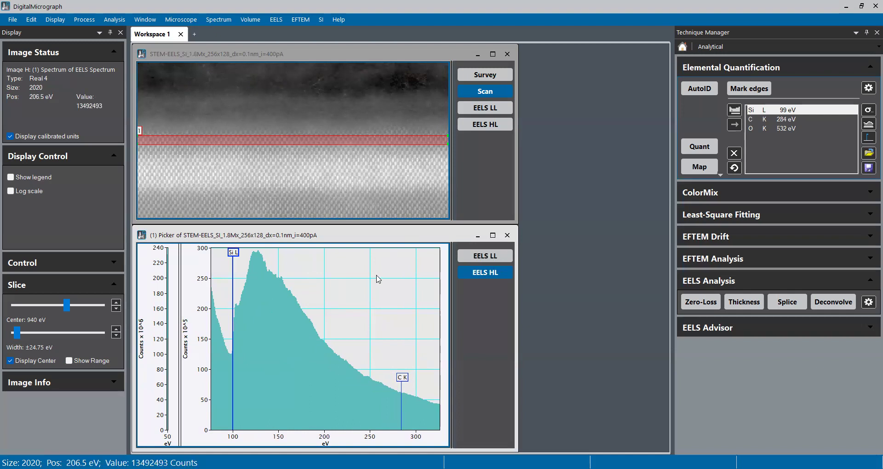
Reset the spectrum to its home display, move the picker strip to Y 8.99 nm, and magnify the signal above about 800 eV
{"action": "right_click", "coordinate": [332, 296]}
{"action": "mouse_move", "coordinate": [411, 230]}
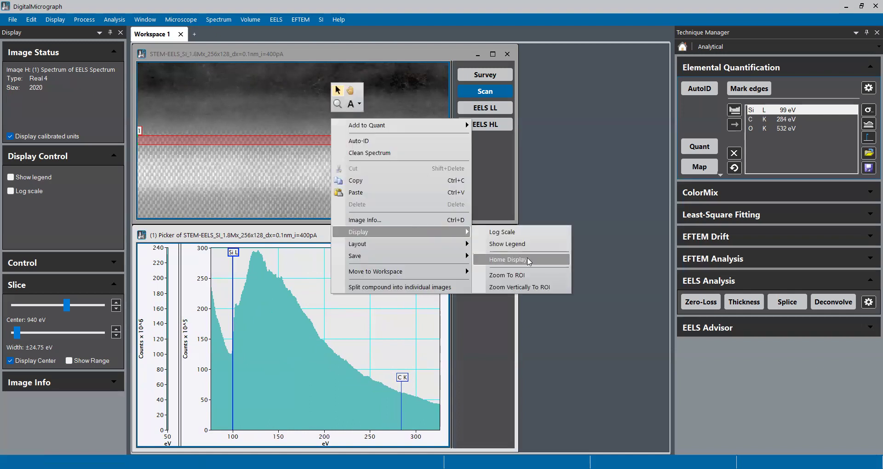
{"action": "left_click", "coordinate": [508, 259]}
{"action": "left_click_drag", "start_coordinate": [301, 139], "coordinate": [302, 180]}
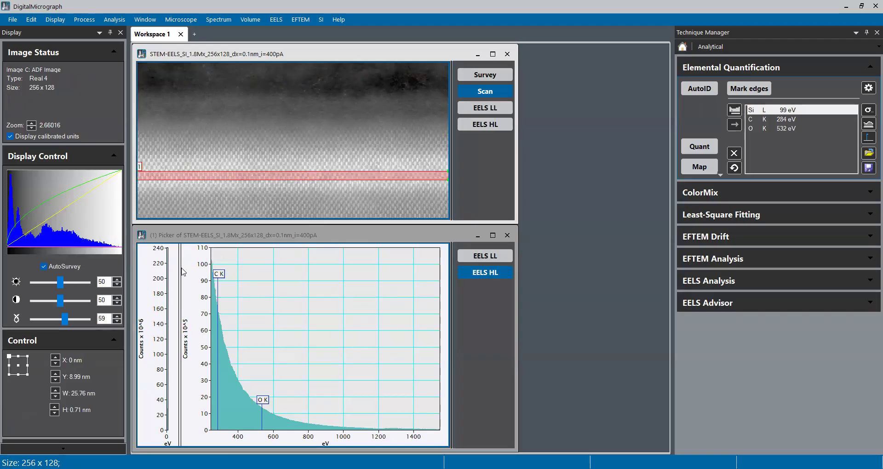
{"action": "left_click_drag", "start_coordinate": [181, 272], "coordinate": [276, 297]}
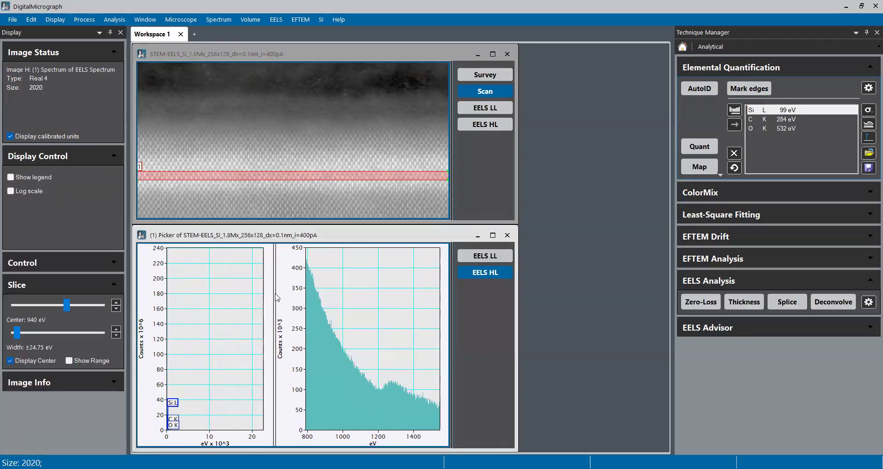
Mark the edge onset near 1210 eV and add the Ge L edge at 1217 eV to the quantification list
{"action": "left_click", "coordinate": [380, 392]}
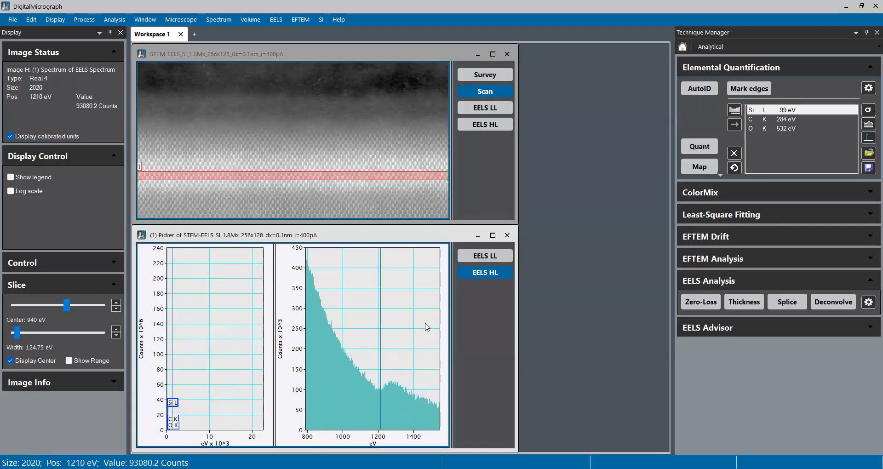
{"action": "right_click", "coordinate": [380, 391]}
{"action": "mouse_move", "coordinate": [441, 223]}
{"action": "left_click", "coordinate": [569, 232]}
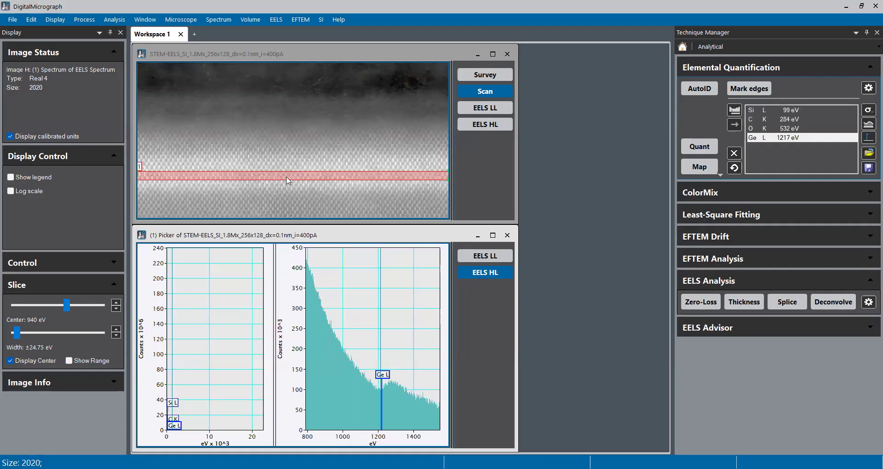
Reset the ADF scan's gamma to 50, enlarge the picker strip to 1.01 nm high, and position it at Y 8.49 nm
{"action": "left_click", "coordinate": [223, 81]}
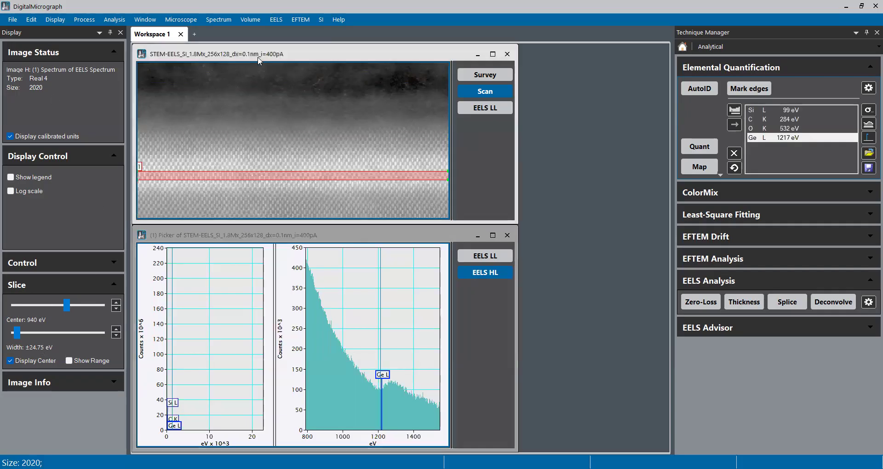
{"action": "left_click", "coordinate": [17, 318]}
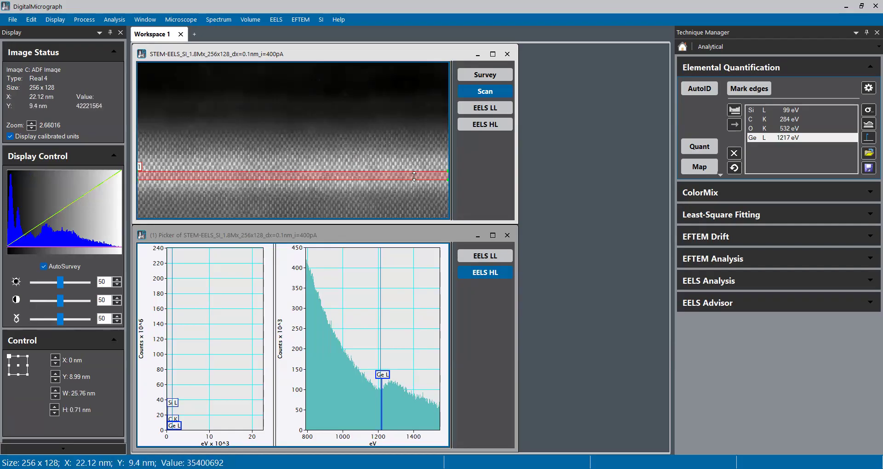
{"action": "left_click_drag", "start_coordinate": [447, 172], "coordinate": [447, 166]}
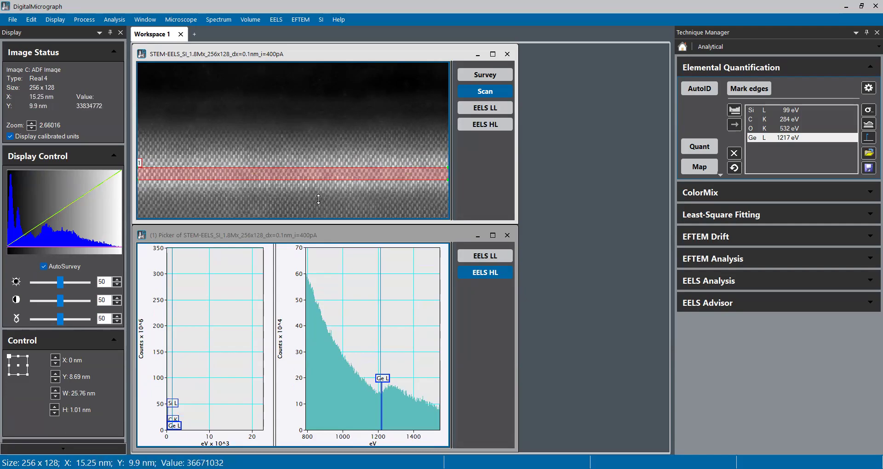
{"action": "left_click_drag", "start_coordinate": [308, 175], "coordinate": [306, 173]}
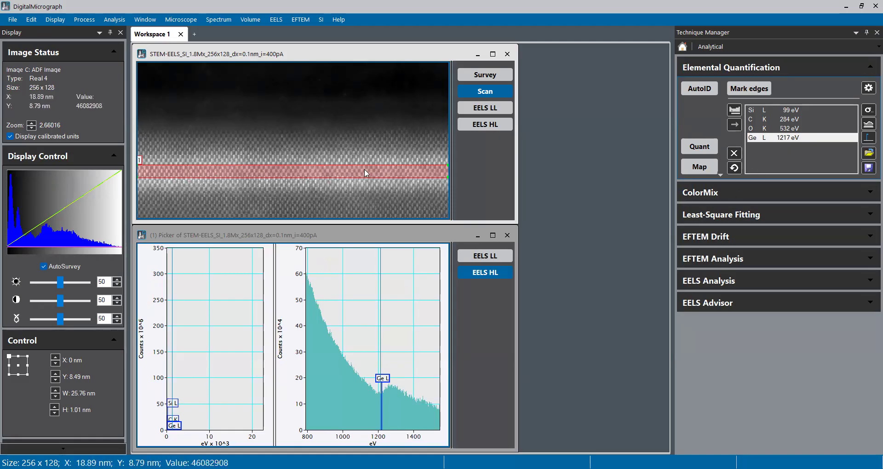
Remove the C K and O K edges from the quantification list and return the spectrum to a single pane
{"action": "left_click", "coordinate": [758, 121]}
{"action": "left_click", "coordinate": [735, 154]}
{"action": "left_click", "coordinate": [758, 121]}
{"action": "left_click", "coordinate": [733, 153]}
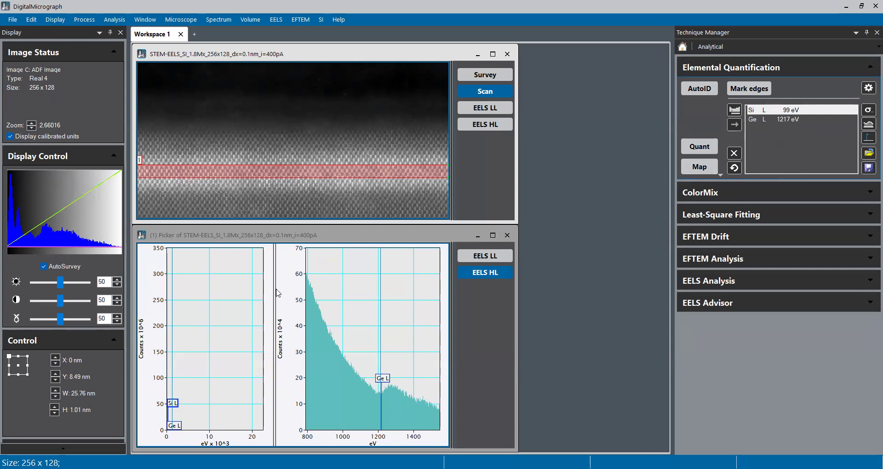
{"action": "left_click_drag", "start_coordinate": [274, 289], "coordinate": [78, 297]}
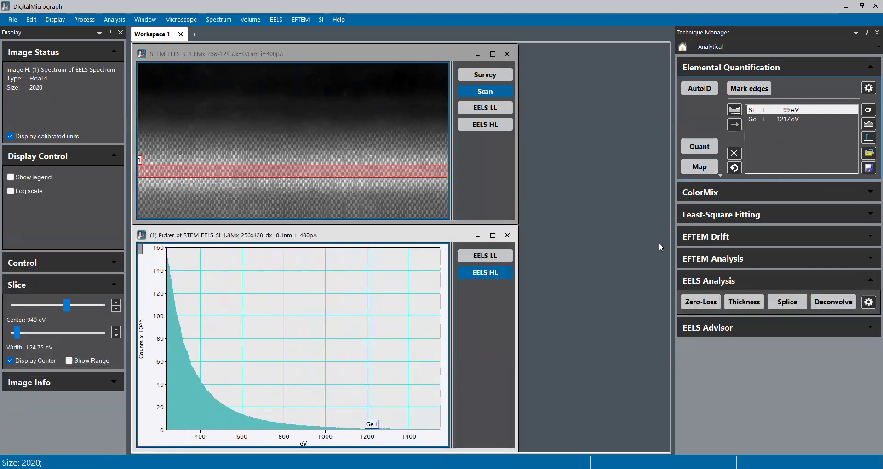
Open the edge setup for Si L and compare the model fit with plural scattering excluded and included, leaving it included
{"action": "double_click", "coordinate": [812, 127]}
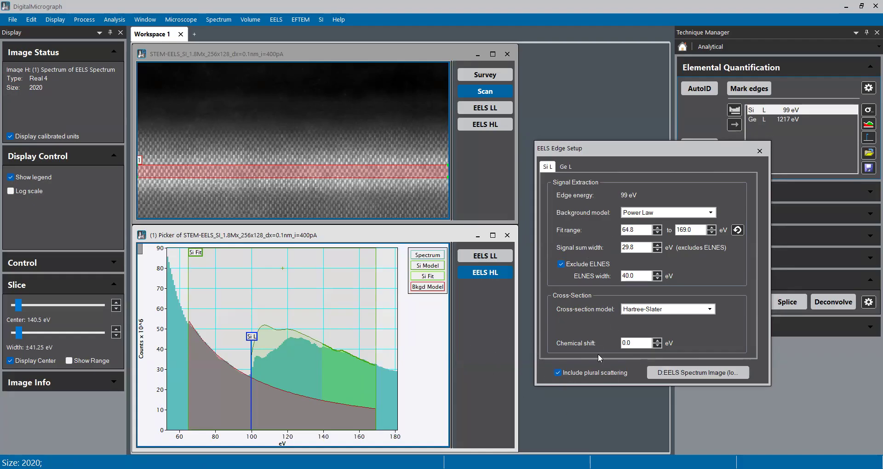
{"action": "left_click", "coordinate": [558, 373]}
{"action": "left_click", "coordinate": [558, 373]}
{"action": "left_click", "coordinate": [558, 374]}
{"action": "left_click", "coordinate": [558, 374]}
Try negative and positive chemical shifts on the Si L edge model and return the shift to 0.0 eV
{"action": "left_click", "coordinate": [659, 346]}
{"action": "left_click", "coordinate": [658, 346]}
{"action": "left_click", "coordinate": [658, 346]}
{"action": "left_click", "coordinate": [659, 345]}
{"action": "left_click", "coordinate": [658, 345]}
{"action": "left_click", "coordinate": [658, 339]}
{"action": "left_click", "coordinate": [658, 339]}
{"action": "left_click", "coordinate": [658, 339]}
{"action": "left_click", "coordinate": [658, 339]}
{"action": "left_click", "coordinate": [658, 339]}
{"action": "left_click", "coordinate": [658, 340]}
{"action": "left_click", "coordinate": [659, 339]}
{"action": "left_click", "coordinate": [658, 339]}
{"action": "left_click", "coordinate": [658, 346]}
{"action": "left_click", "coordinate": [658, 346]}
{"action": "left_click", "coordinate": [658, 346]}
Turn off the ELNES exclusion for the Si L edge
{"action": "left_click", "coordinate": [591, 261]}
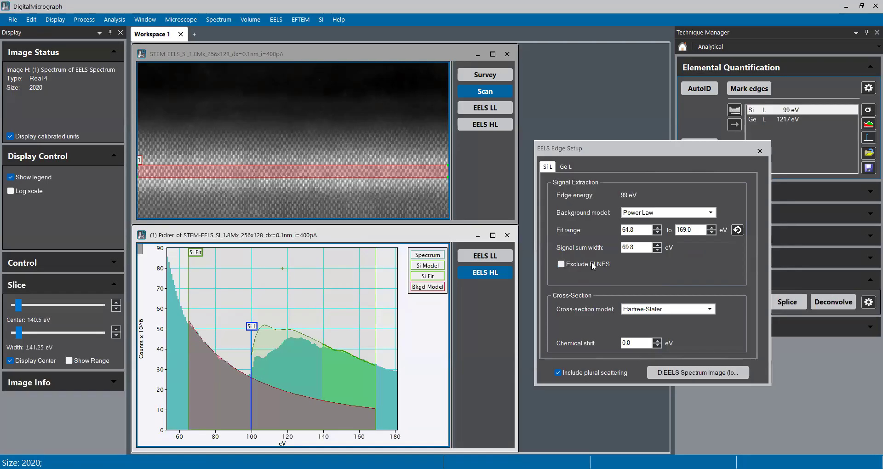
Exclude ELNES again for the Si L edge with a 40.0 eV width and move the fit range start to 73.0 eV
{"action": "left_click", "coordinate": [592, 261]}
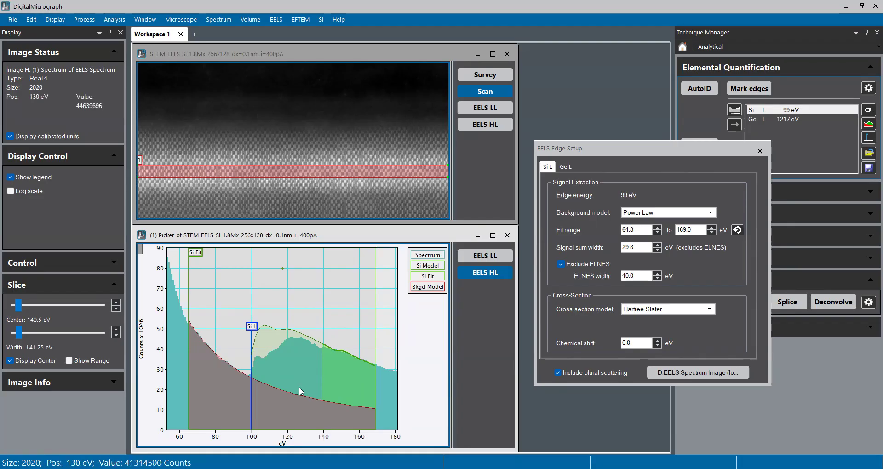
{"action": "left_click_drag", "start_coordinate": [188, 302], "coordinate": [192, 333]}
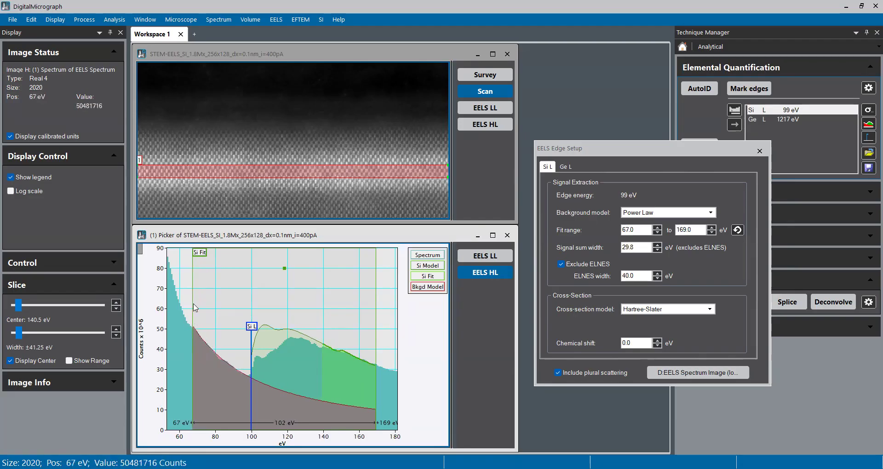
{"action": "mouse_move", "coordinate": [192, 305]}
{"action": "left_mouse_down"}
{"action": "mouse_move", "coordinate": [203, 310]}
{"action": "mouse_move", "coordinate": [177, 298]}
{"action": "mouse_move", "coordinate": [200, 306]}
{"action": "mouse_move", "coordinate": [178, 303]}
{"action": "mouse_move", "coordinate": [185, 299]}
{"action": "mouse_move", "coordinate": [203, 329]}
{"action": "mouse_move", "coordinate": [188, 321]}
{"action": "left_mouse_up"}
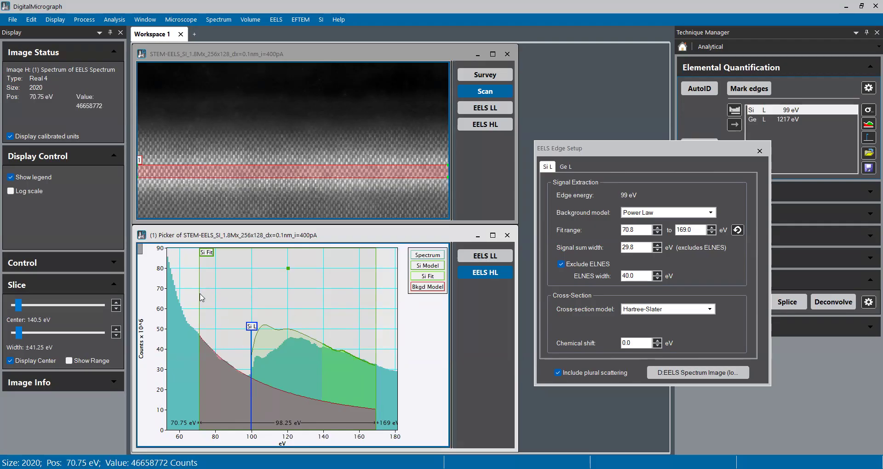
{"action": "left_click_drag", "start_coordinate": [199, 297], "coordinate": [204, 305]}
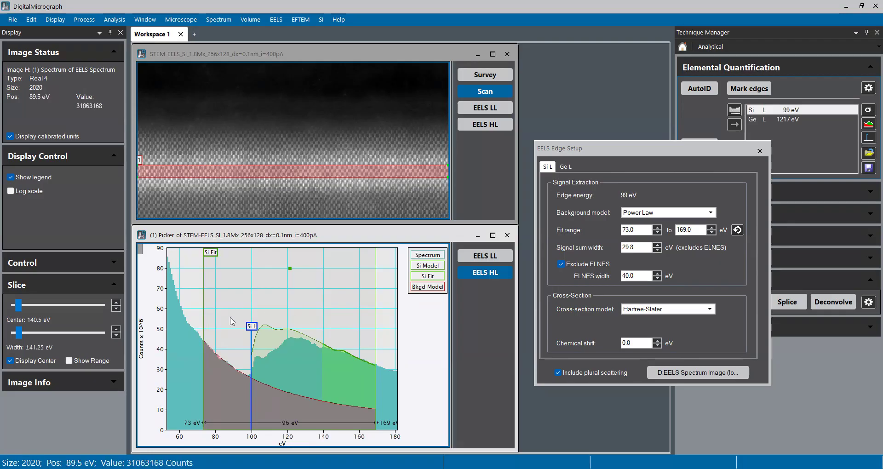
Set the Ge L edge's fit range to start at 988.0 eV, resetting the first adjustment on the way, and close the edge setup
{"action": "left_click", "coordinate": [567, 167]}
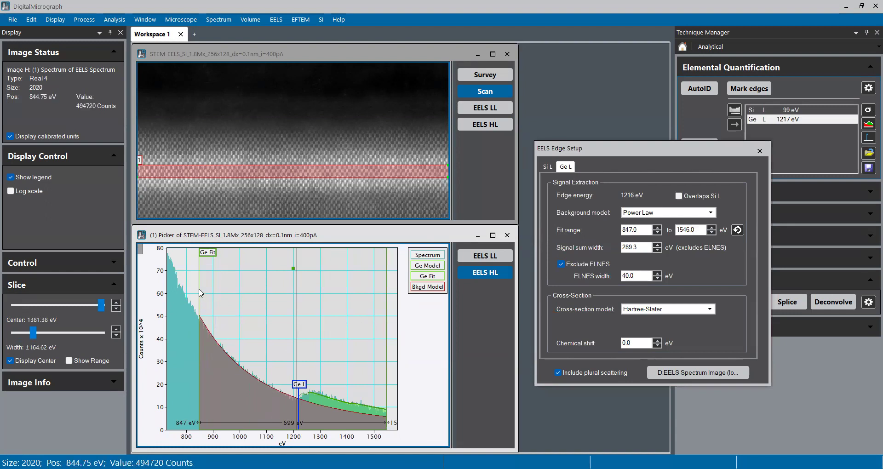
{"action": "left_click_drag", "start_coordinate": [200, 293], "coordinate": [201, 330]}
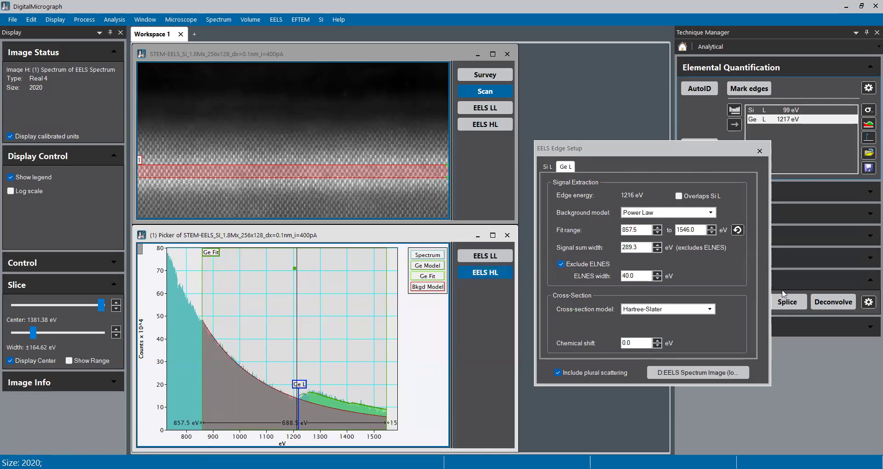
{"action": "left_click", "coordinate": [742, 230]}
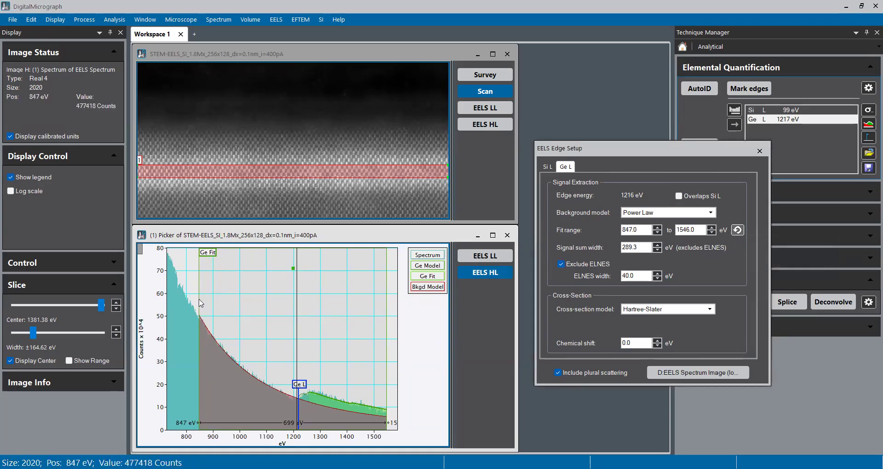
{"action": "left_click_drag", "start_coordinate": [199, 297], "coordinate": [237, 346]}
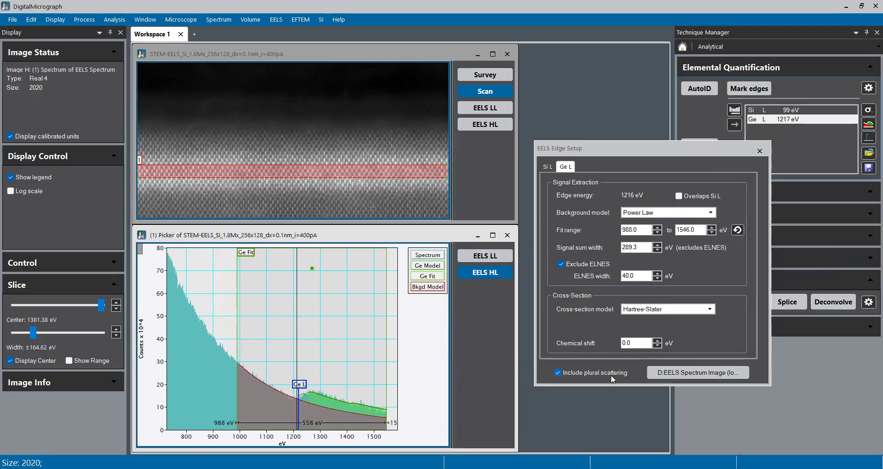
{"action": "left_click", "coordinate": [758, 152]}
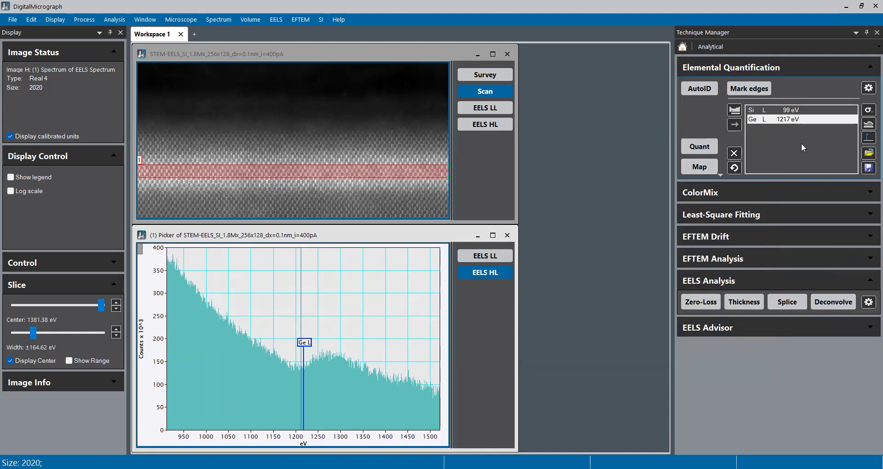
Replace the existing SiGe_quant analytical setup by deleting it and saving the current Si and Ge edge settings as SiGe_quant
{"action": "left_click", "coordinate": [869, 169]}
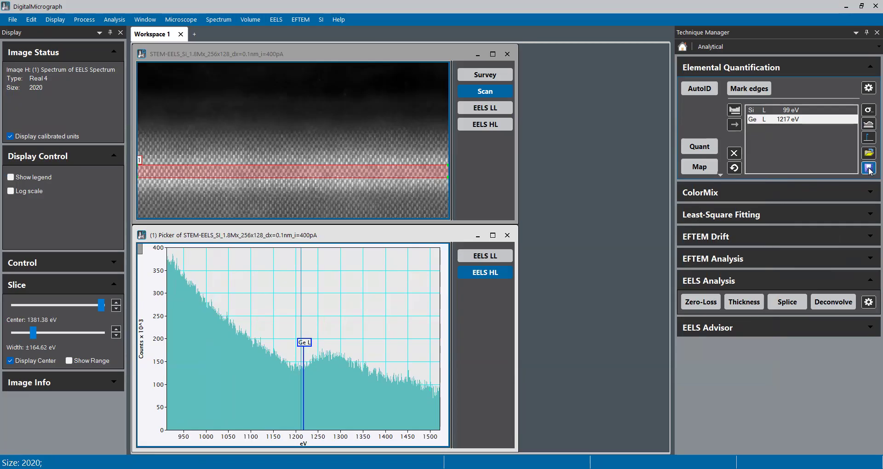
{"action": "left_click", "coordinate": [402, 206]}
{"action": "left_click", "coordinate": [510, 197]}
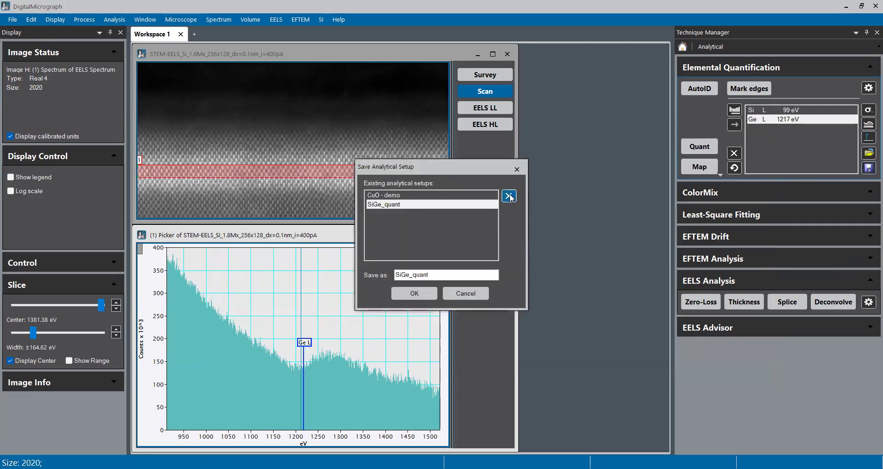
{"action": "left_click", "coordinate": [431, 277]}
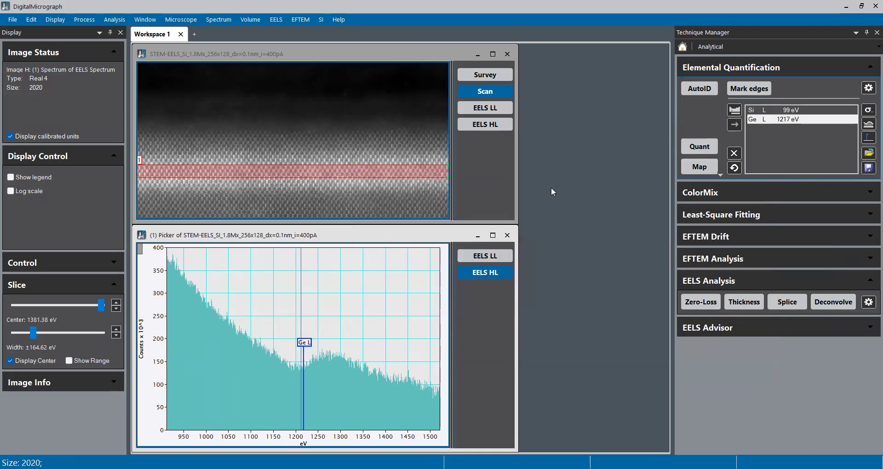
Quantify Si and Ge in the picker spectrum, and review the full composition table and the Si L model fit
{"action": "left_click", "coordinate": [705, 149]}
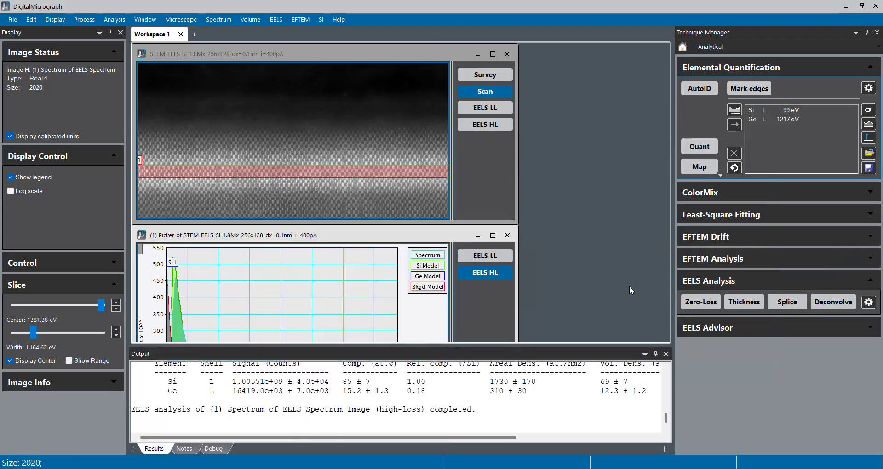
{"action": "left_click", "coordinate": [477, 55]}
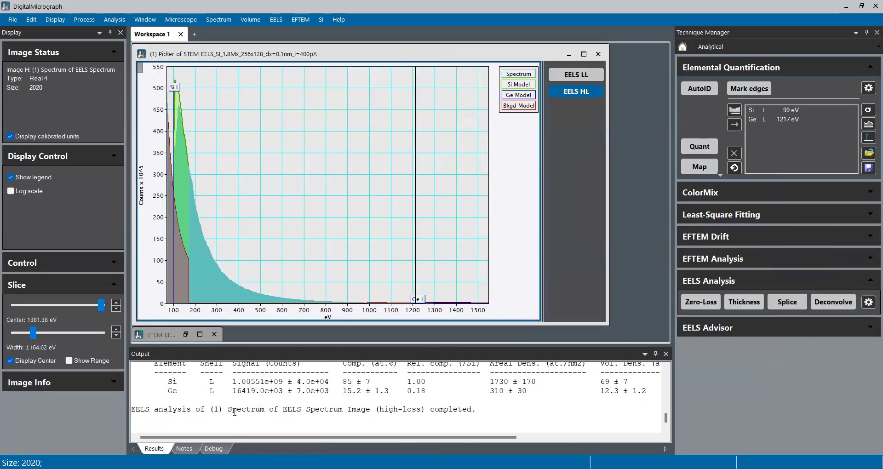
{"action": "scroll", "coordinate": [234, 412], "scroll_direction": "up", "scroll_amount": 1}
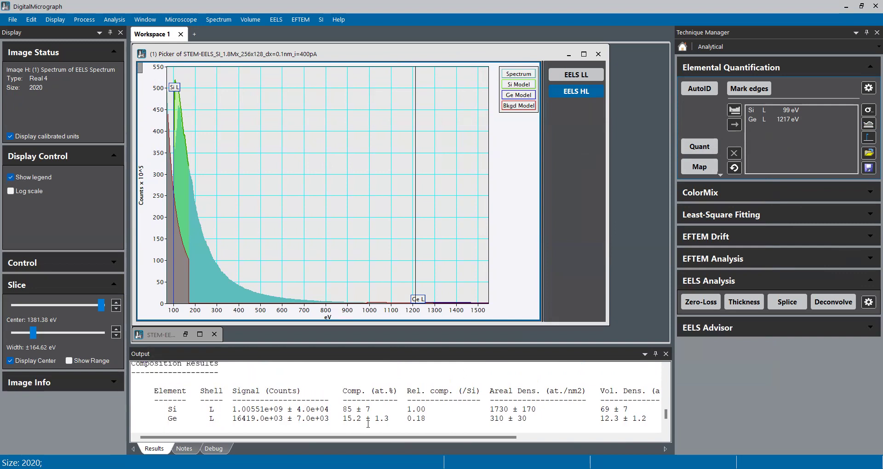
{"action": "left_click_drag", "start_coordinate": [467, 438], "coordinate": [567, 440]}
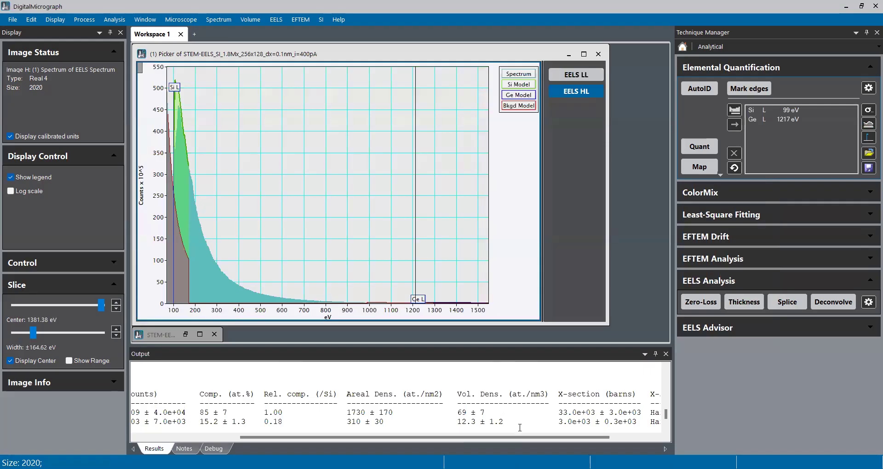
{"action": "scroll", "coordinate": [529, 423], "scroll_direction": "right", "scroll_amount": 3}
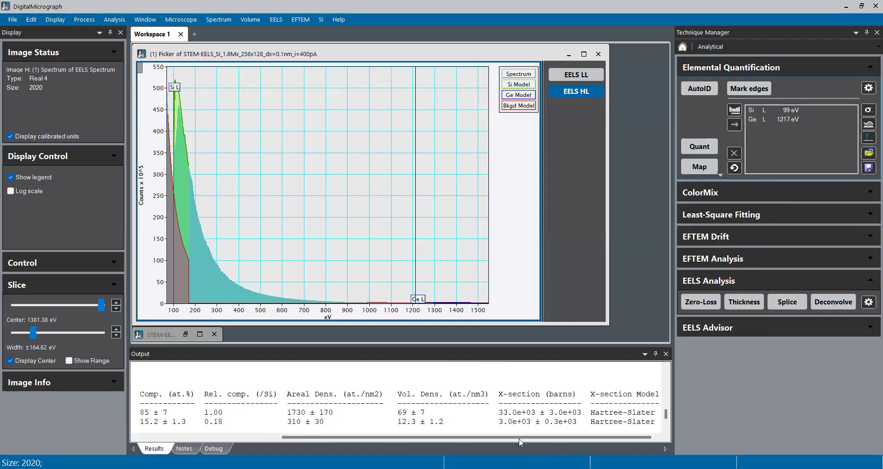
{"action": "left_click_drag", "start_coordinate": [532, 439], "coordinate": [376, 428]}
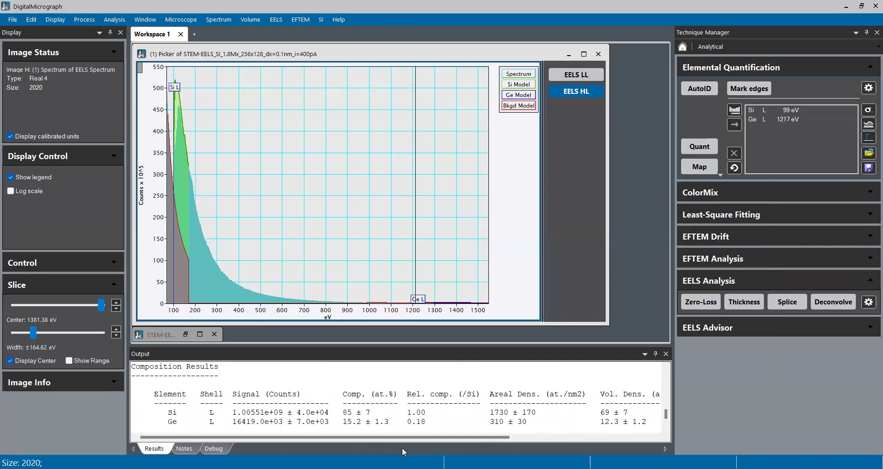
{"action": "mouse_move", "coordinate": [202, 313]}
{"action": "left_mouse_down"}
{"action": "mouse_move", "coordinate": [331, 317]}
{"action": "mouse_move", "coordinate": [234, 313]}
{"action": "mouse_move", "coordinate": [326, 312]}
{"action": "left_mouse_up"}
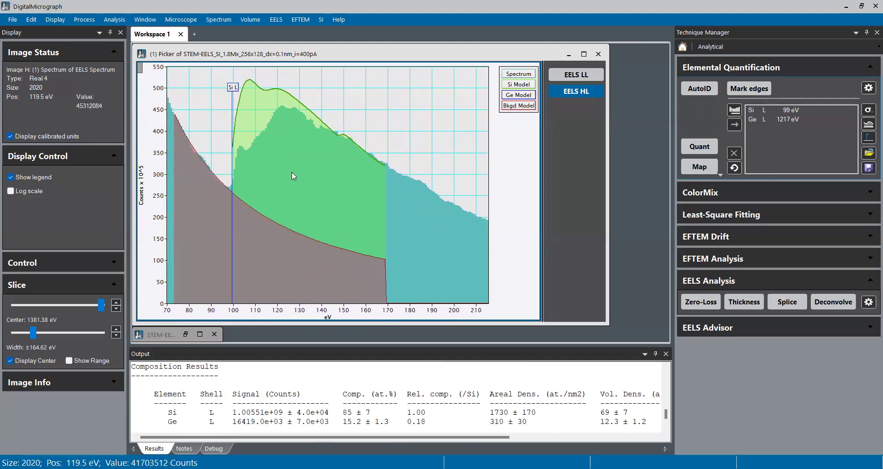
Close the quantified picker spectrum, restore the spectrum image and glance at its high-loss data before returning to the ADF scan image
{"action": "left_click", "coordinate": [598, 54]}
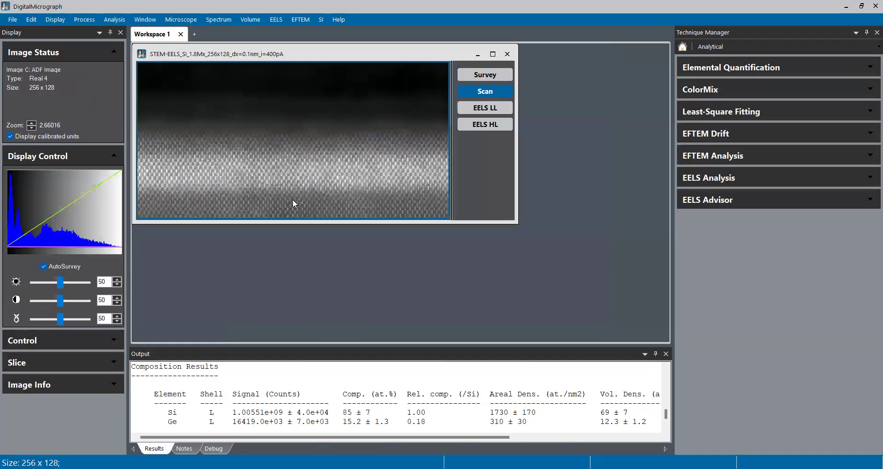
{"action": "left_click", "coordinate": [485, 124]}
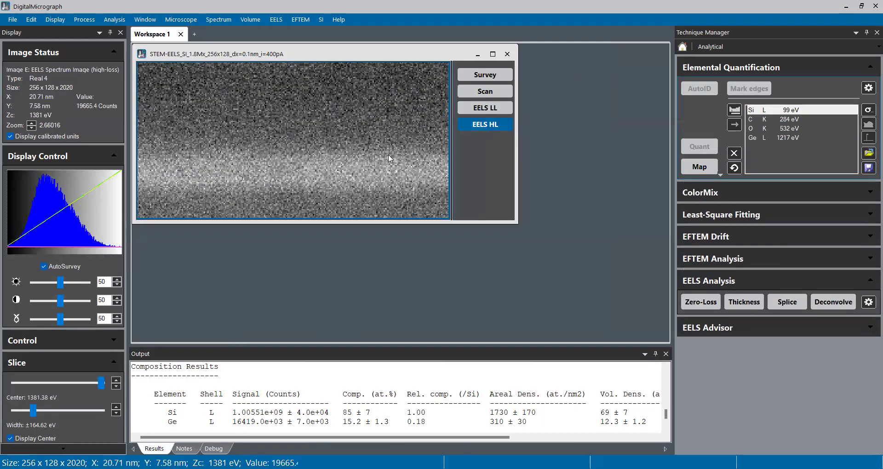
{"action": "left_click", "coordinate": [485, 91]}
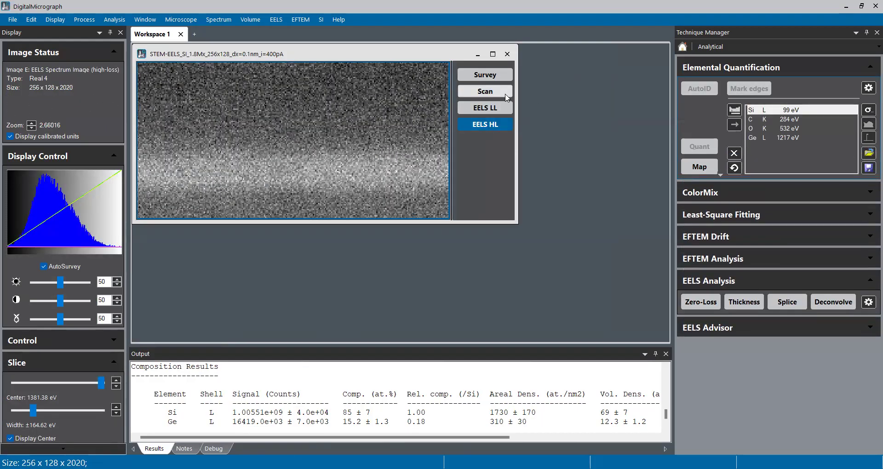
{"action": "left_click", "coordinate": [714, 69]}
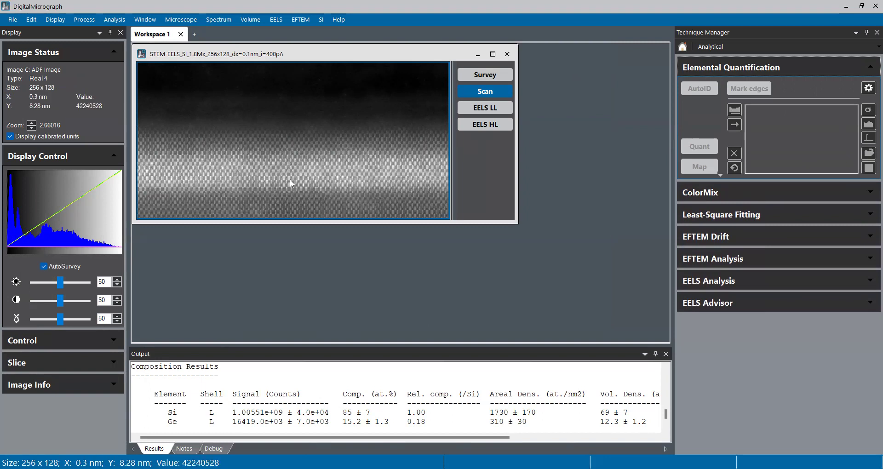
Draw a picker about 25.8 nm wide and 1.2 nm high across the bright SiGe layer, showing only its high-loss spectrum
{"action": "left_click_drag", "start_coordinate": [290, 179], "coordinate": [456, 177]}
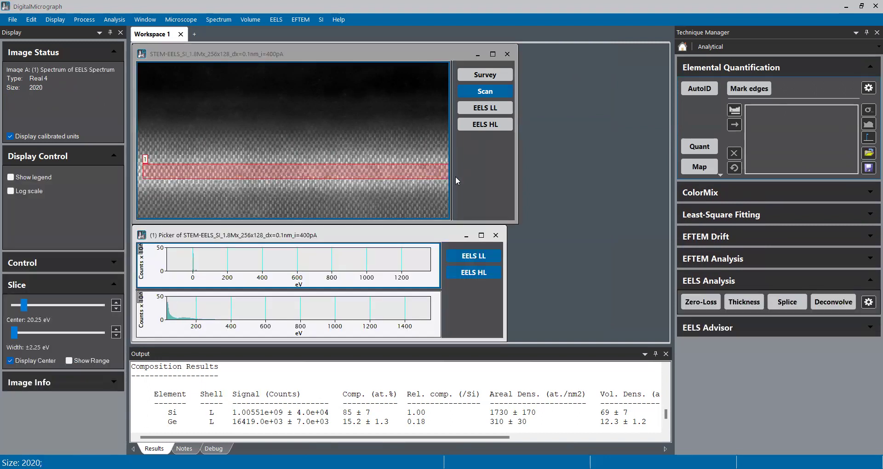
{"action": "left_click_drag", "start_coordinate": [146, 179], "coordinate": [138, 179]}
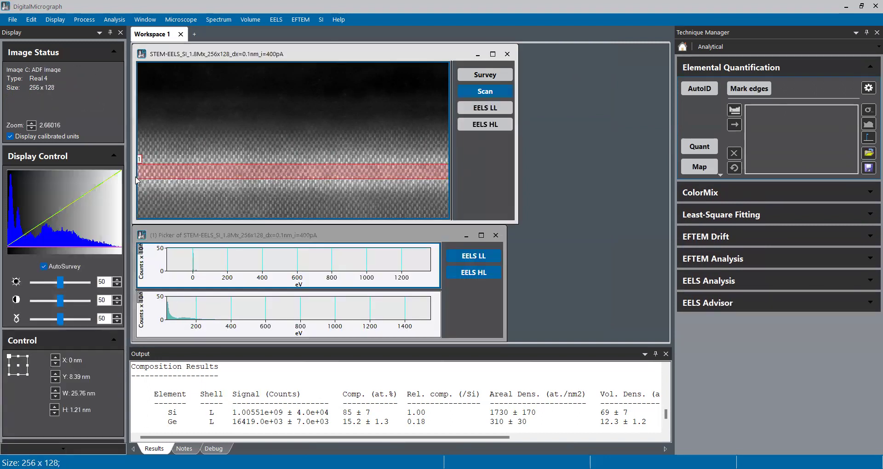
{"action": "left_click", "coordinate": [483, 260]}
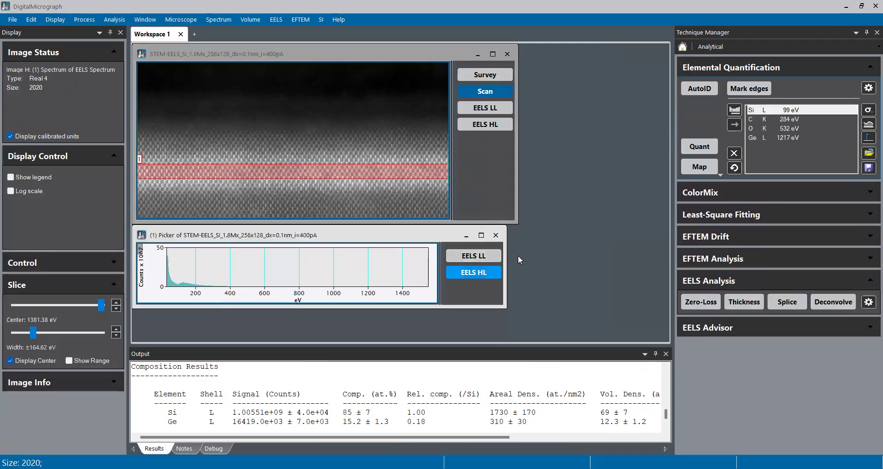
Load the SiGe_quant analytical setup onto the new picker spectrum and close the edge setup that opens
{"action": "left_click", "coordinate": [868, 152]}
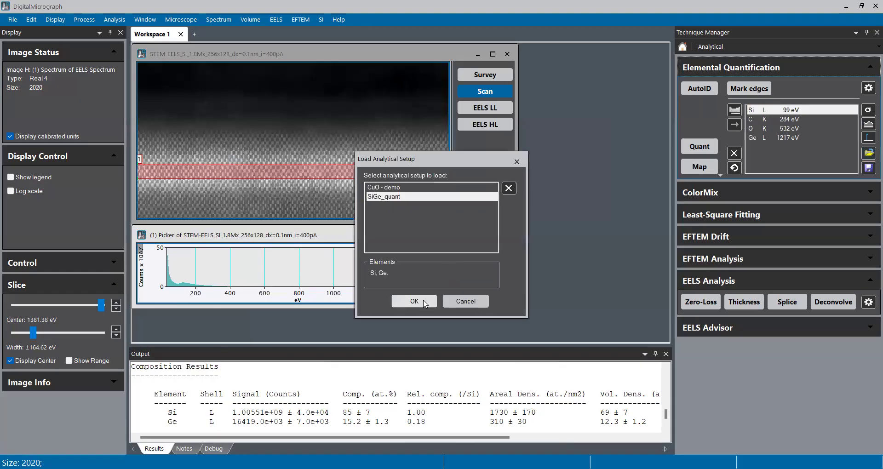
{"action": "left_click", "coordinate": [414, 301]}
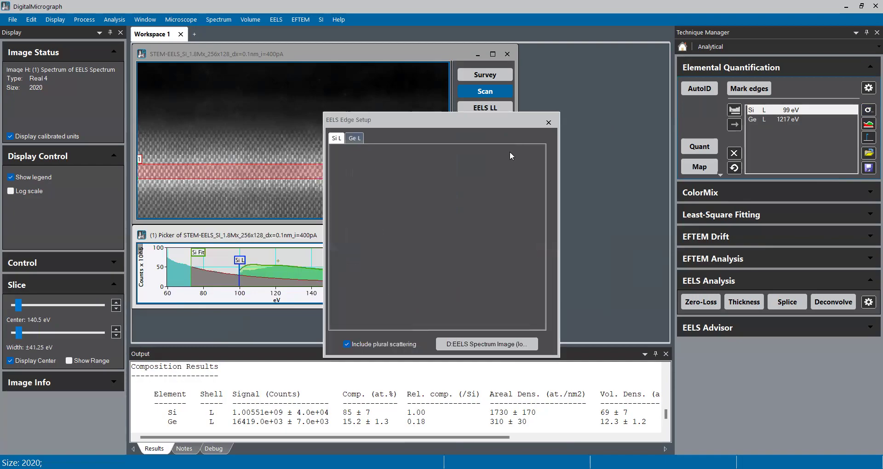
{"action": "left_click", "coordinate": [548, 122]}
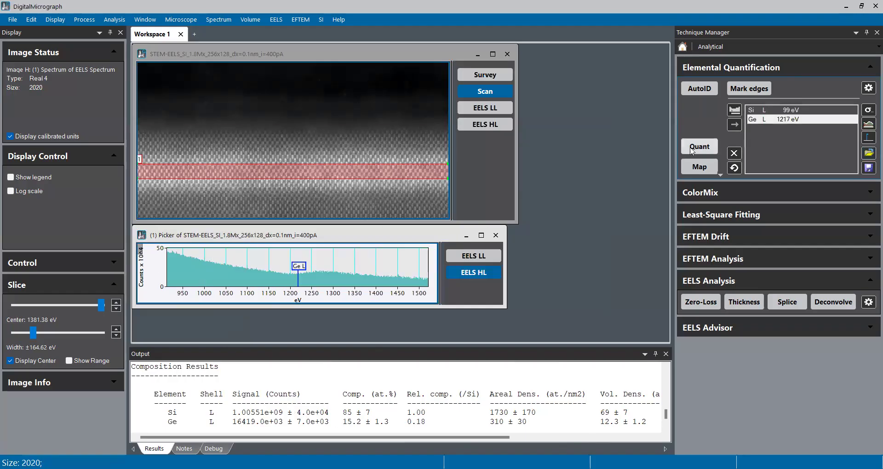
Quantify Si and Ge with the loaded setup and review the thickness, plural scattering and composition results
{"action": "left_click", "coordinate": [704, 146]}
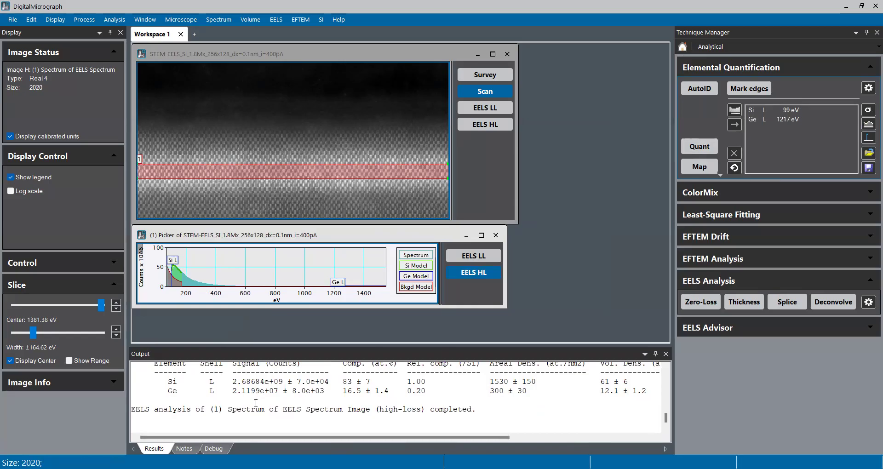
{"action": "scroll", "coordinate": [263, 406], "scroll_direction": "up", "scroll_amount": 2}
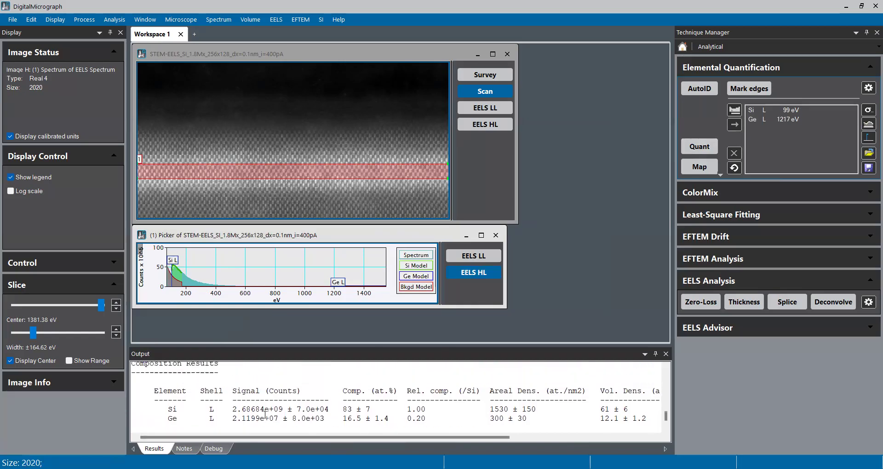
{"action": "scroll", "coordinate": [265, 415], "scroll_direction": "up", "scroll_amount": 8}
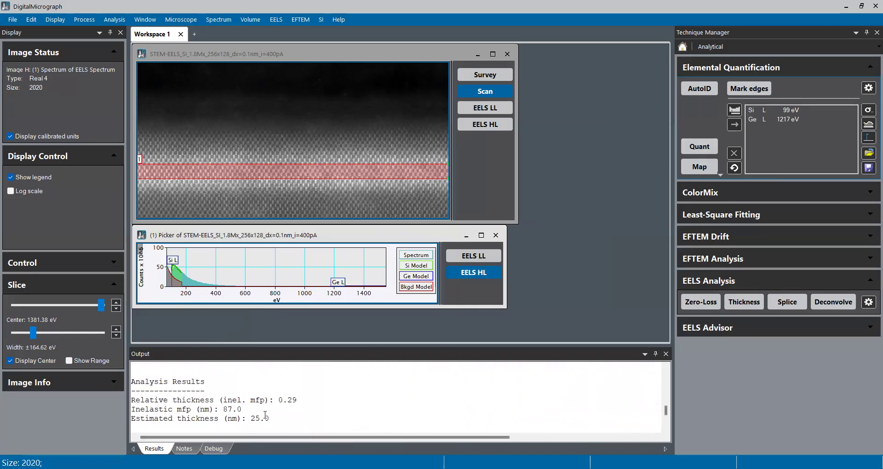
{"action": "scroll", "coordinate": [265, 414], "scroll_direction": "down", "scroll_amount": 8}
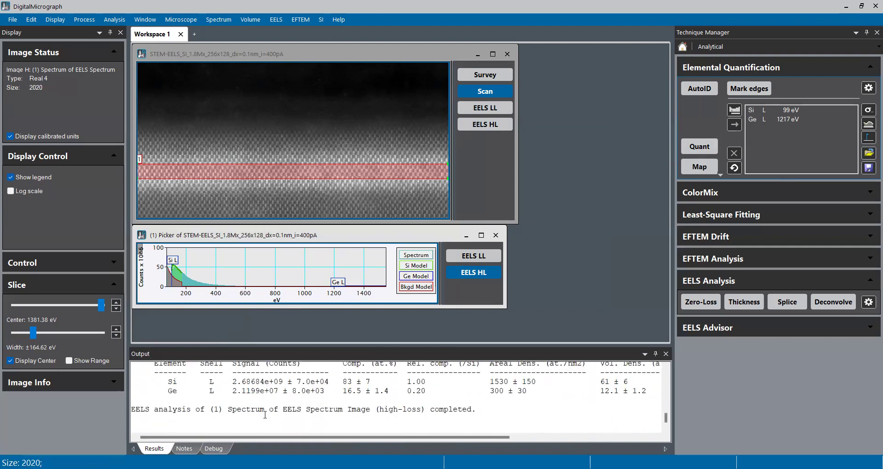
{"action": "scroll", "coordinate": [265, 414], "scroll_direction": "up", "scroll_amount": 8}
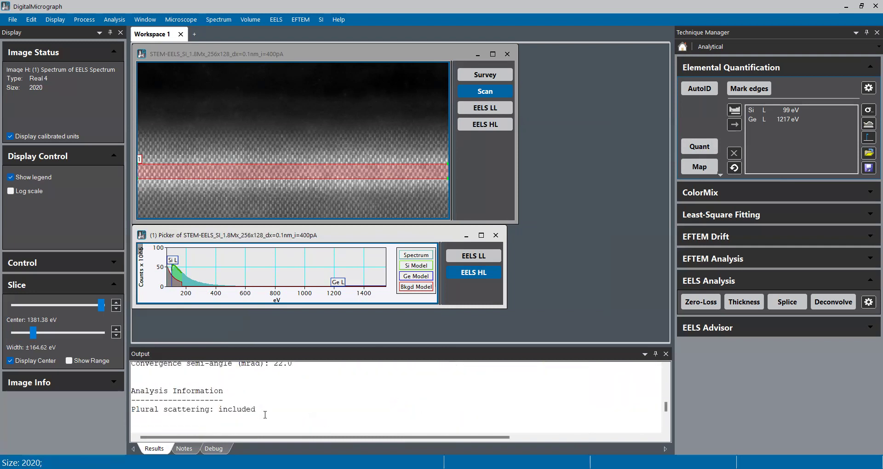
{"action": "scroll", "coordinate": [265, 414], "scroll_direction": "down", "scroll_amount": 8}
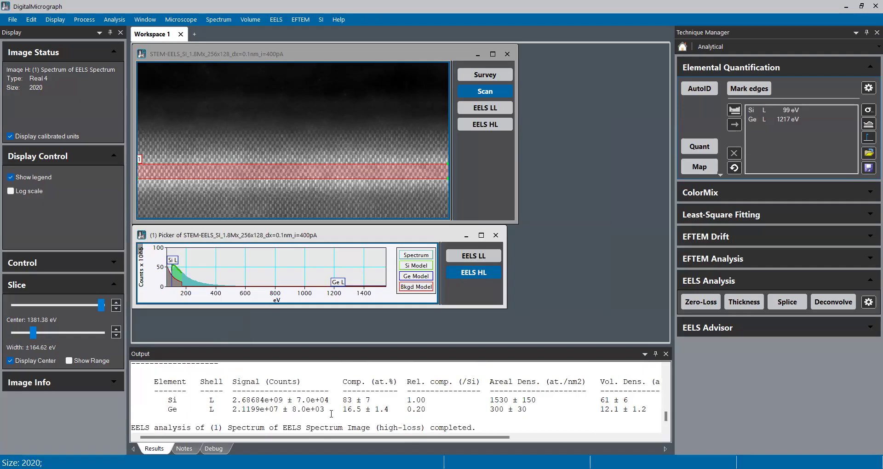
Enlarge the quantified picker spectrum and examine the Si L edge model and background fit between about 85 and 215 eV
{"action": "scroll", "coordinate": [390, 428], "scroll_direction": "down", "scroll_amount": 2}
{"action": "scroll", "coordinate": [390, 427], "scroll_direction": "up", "scroll_amount": 3}
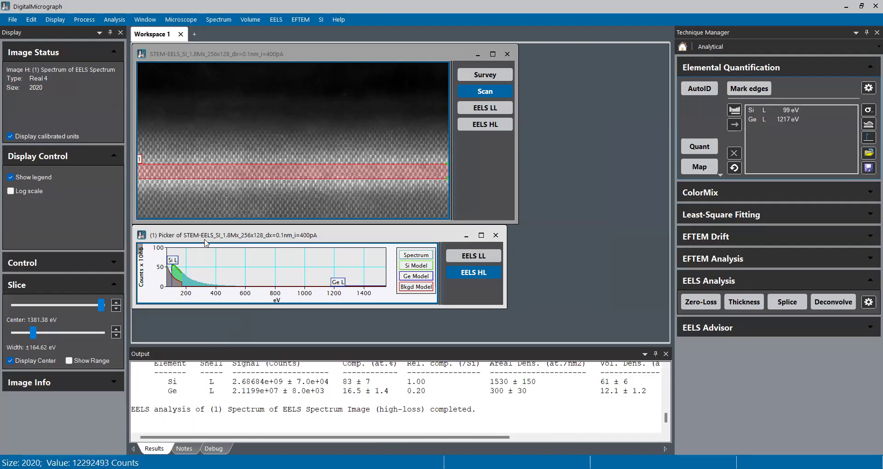
{"action": "left_click_drag", "start_coordinate": [211, 235], "coordinate": [223, 157]}
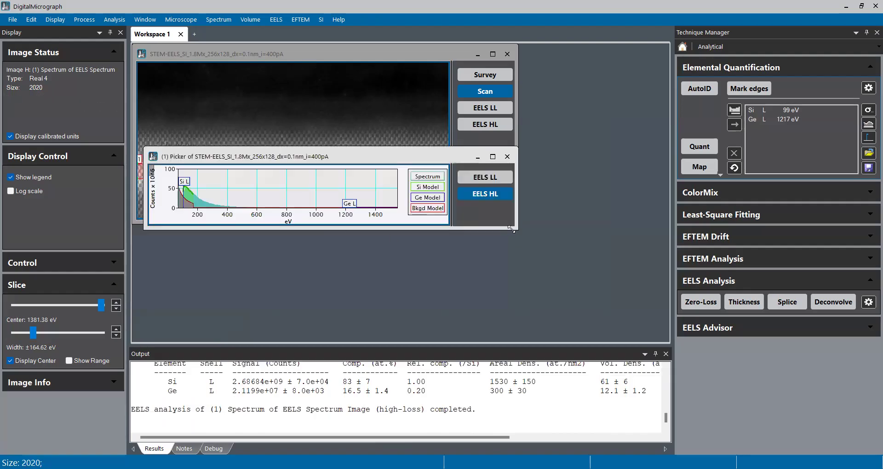
{"action": "left_click_drag", "start_coordinate": [511, 229], "coordinate": [669, 320]}
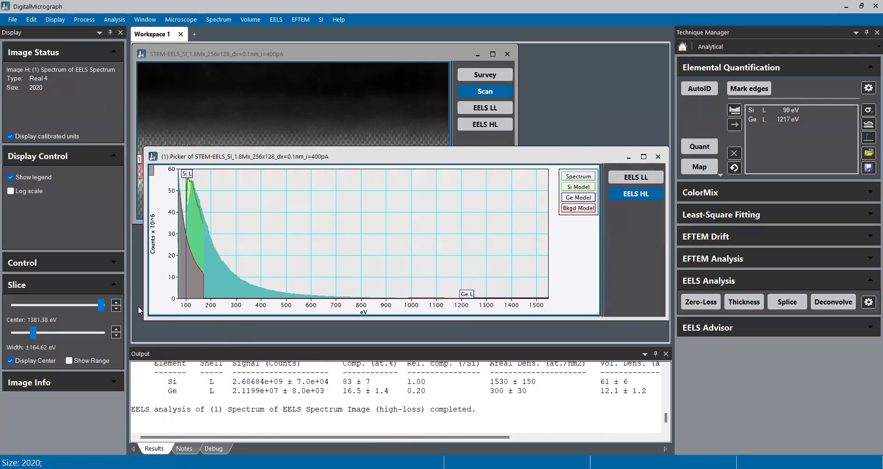
{"action": "left_click_drag", "start_coordinate": [193, 309], "coordinate": [319, 311]}
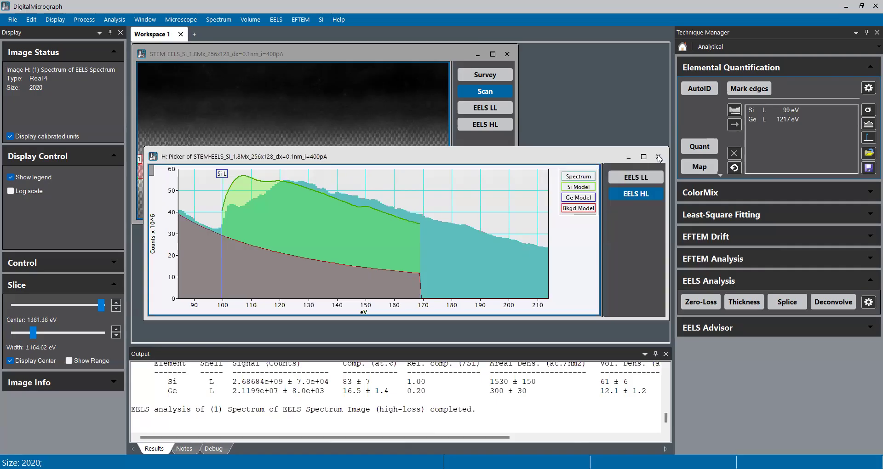
Close the picker spectrum and draw a new picker about 24.25 nm wide and 0.91 nm high across the dark area of the ADF image
{"action": "left_click", "coordinate": [658, 158]}
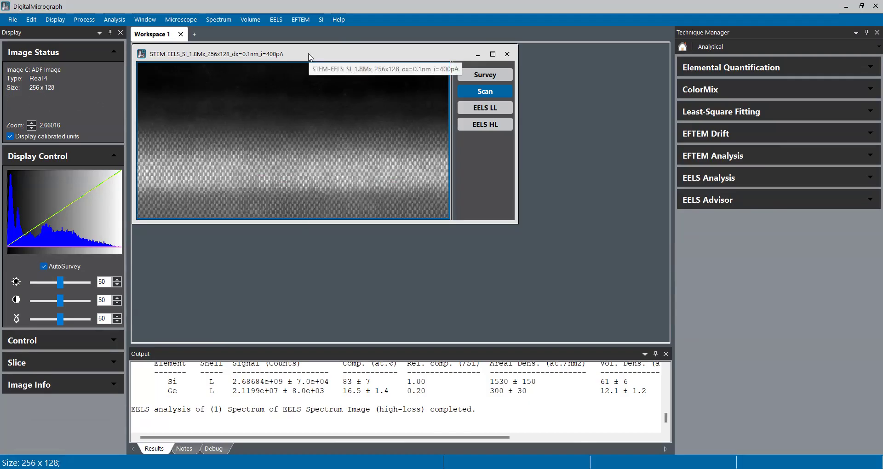
{"action": "left_click", "coordinate": [499, 124]}
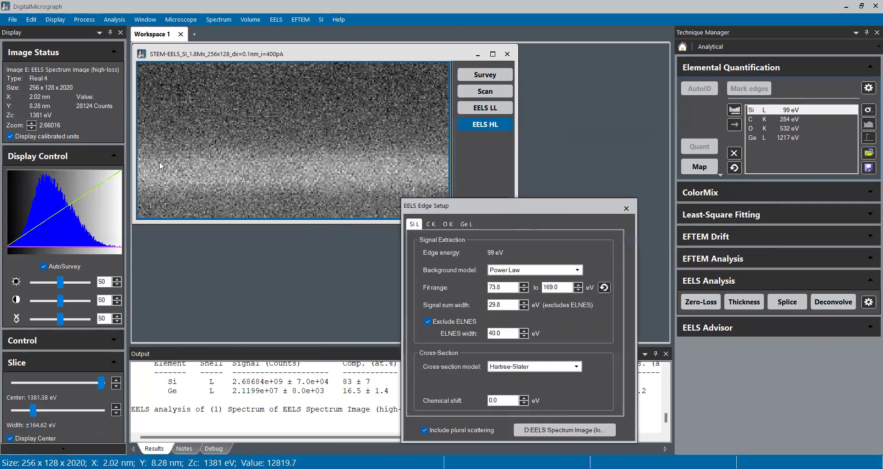
{"action": "left_click", "coordinate": [501, 92]}
{"action": "left_click_drag", "start_coordinate": [152, 69], "coordinate": [446, 79]}
{"action": "left_click", "coordinate": [694, 72]}
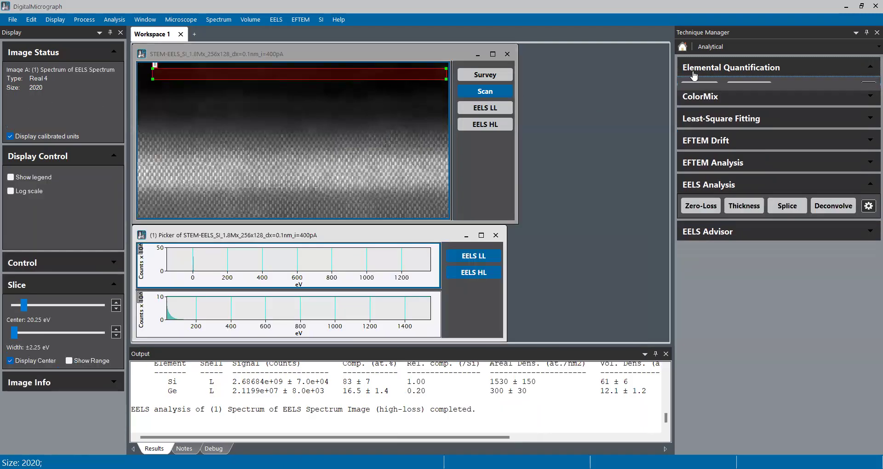
{"action": "mouse_move", "coordinate": [308, 75]}
{"action": "left_mouse_down"}
{"action": "mouse_move", "coordinate": [279, 75]}
{"action": "mouse_move", "coordinate": [296, 78]}
{"action": "left_mouse_up"}
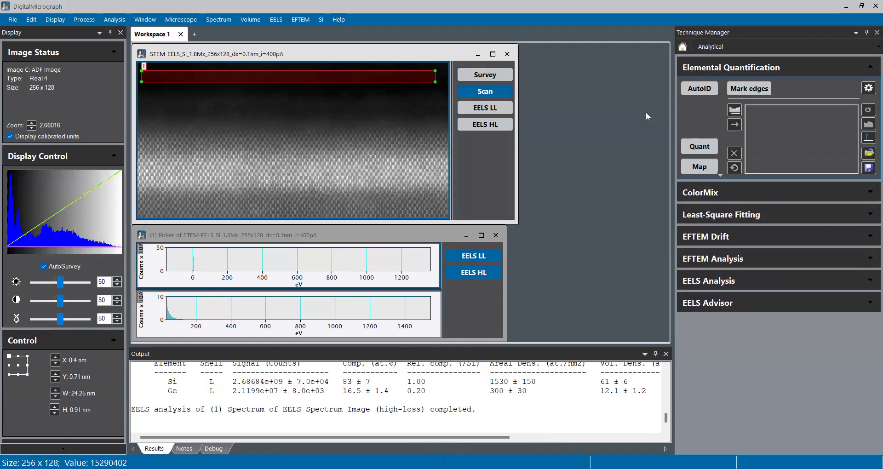
Show only the new picker's high-loss spectrum and replace its element list with the SiGe_quant analytical setup
{"action": "left_click", "coordinate": [493, 127]}
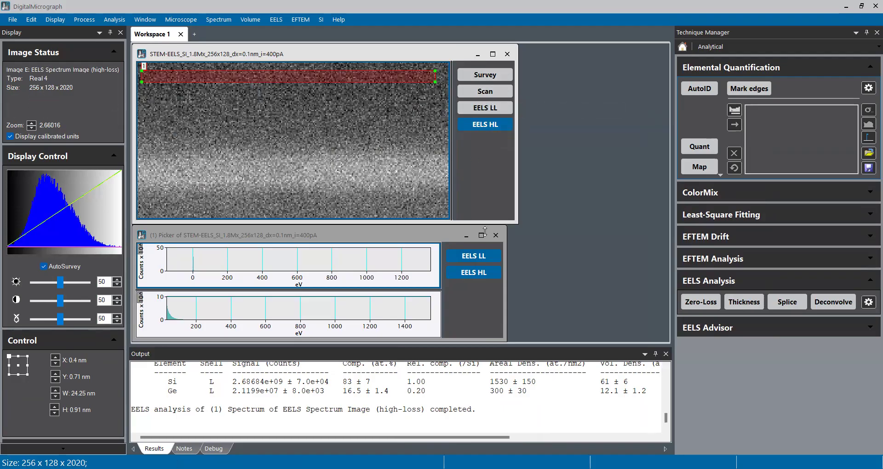
{"action": "left_click", "coordinate": [453, 262]}
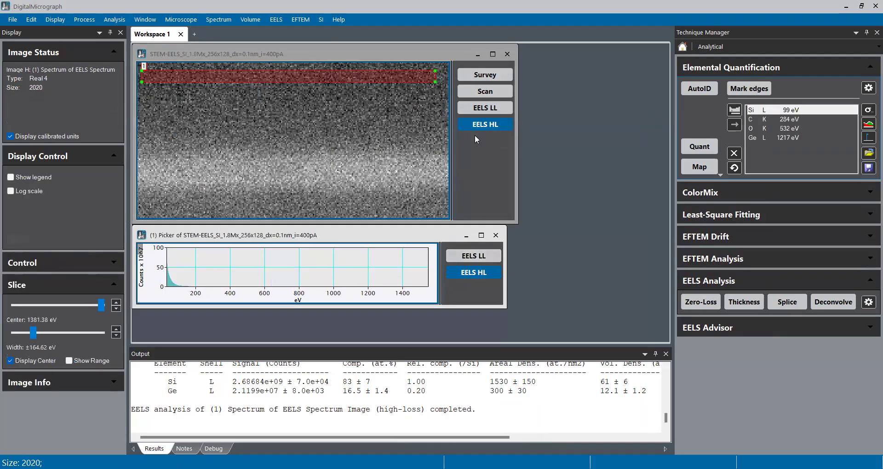
{"action": "left_click", "coordinate": [479, 92]}
{"action": "left_click", "coordinate": [477, 93]}
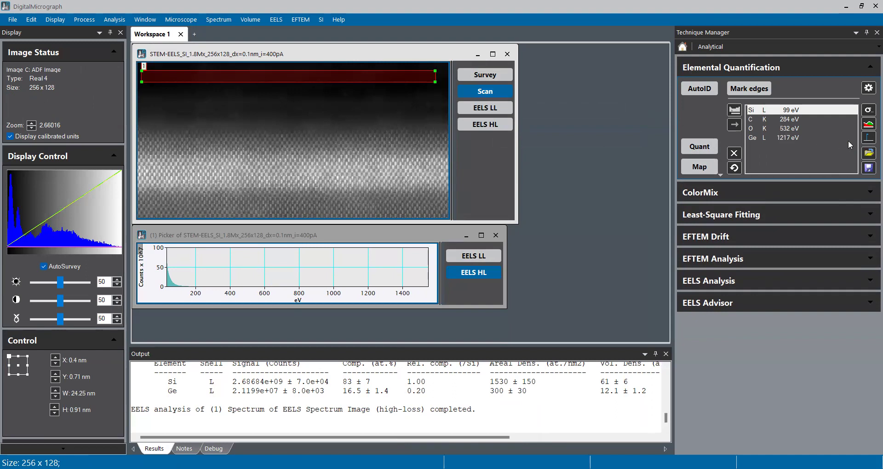
{"action": "left_click", "coordinate": [733, 167]}
{"action": "left_click", "coordinate": [869, 156]}
{"action": "left_click", "coordinate": [375, 199]}
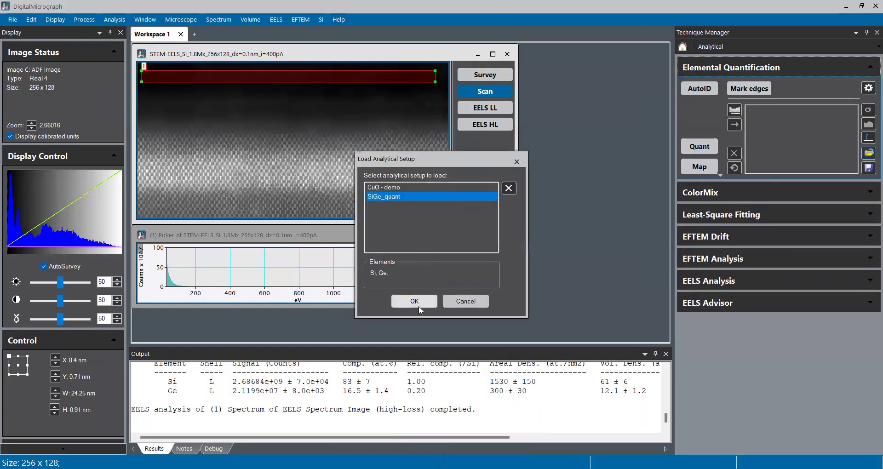
{"action": "left_click", "coordinate": [418, 306]}
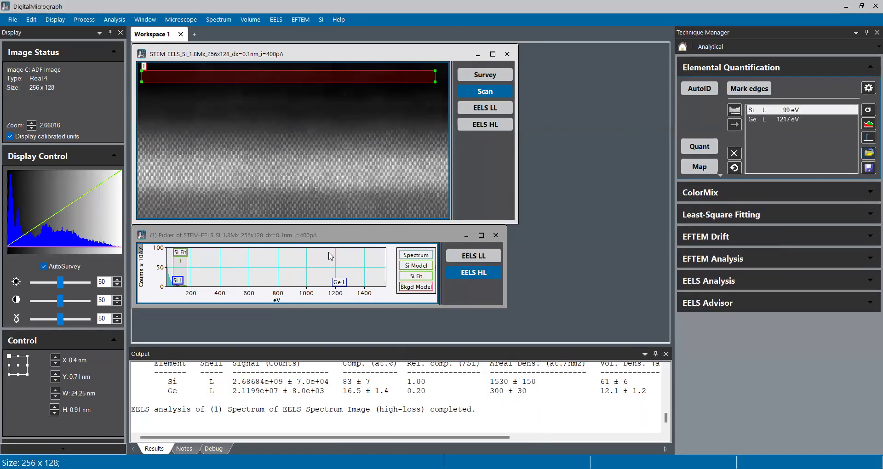
Enlarge the picker spectrum, split its display above the Si L edge, and add the C K edge at 284 eV to the quantification
{"action": "left_click_drag", "start_coordinate": [502, 308], "coordinate": [616, 341]}
{"action": "left_click_drag", "start_coordinate": [140, 249], "coordinate": [204, 285]}
{"action": "left_click", "coordinate": [254, 296]}
{"action": "right_click", "coordinate": [255, 296]}
{"action": "mouse_move", "coordinate": [389, 127]}
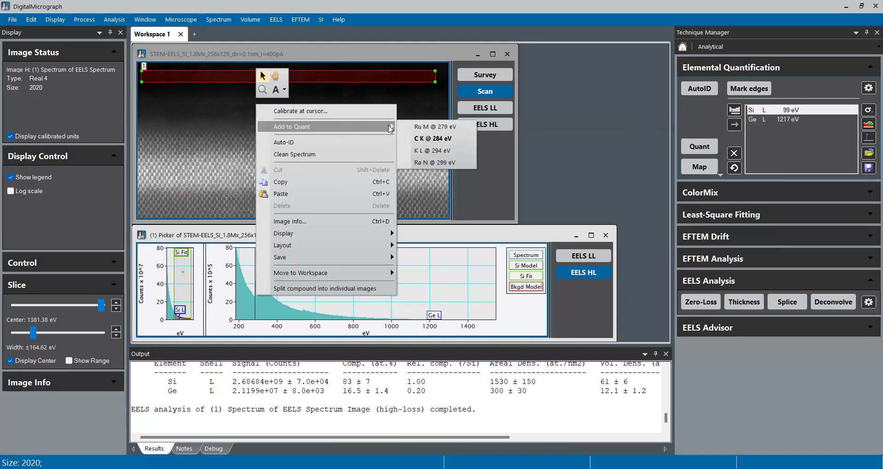
{"action": "left_click", "coordinate": [416, 139]}
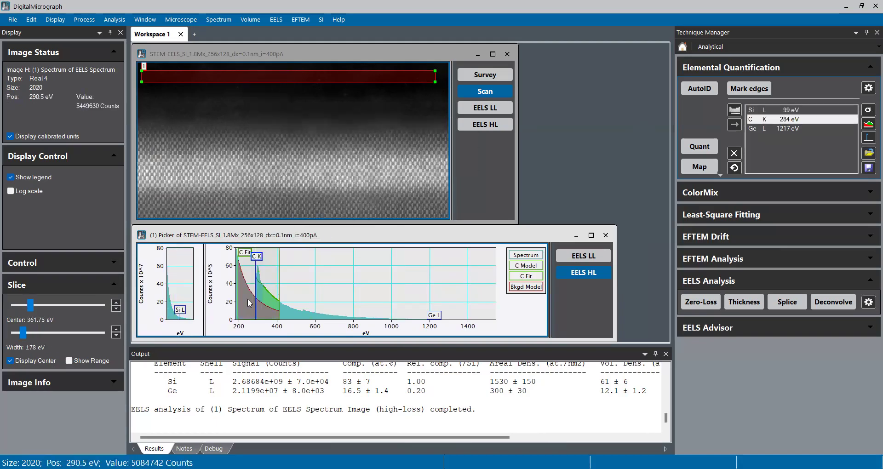
Move the picker down to about Y 3.74 nm and add the O K edge at 532 eV to the quantification
{"action": "left_click_drag", "start_coordinate": [237, 82], "coordinate": [243, 118]}
{"action": "left_click", "coordinate": [304, 317]}
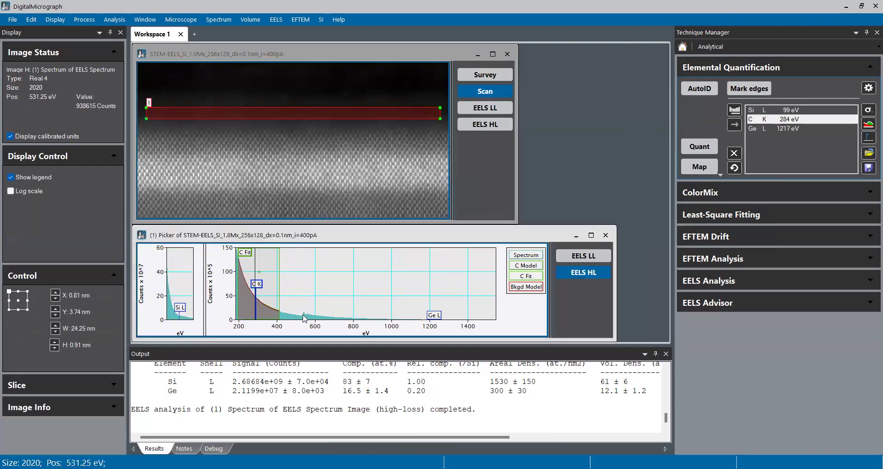
{"action": "right_click", "coordinate": [303, 317]}
{"action": "mouse_move", "coordinate": [364, 150]}
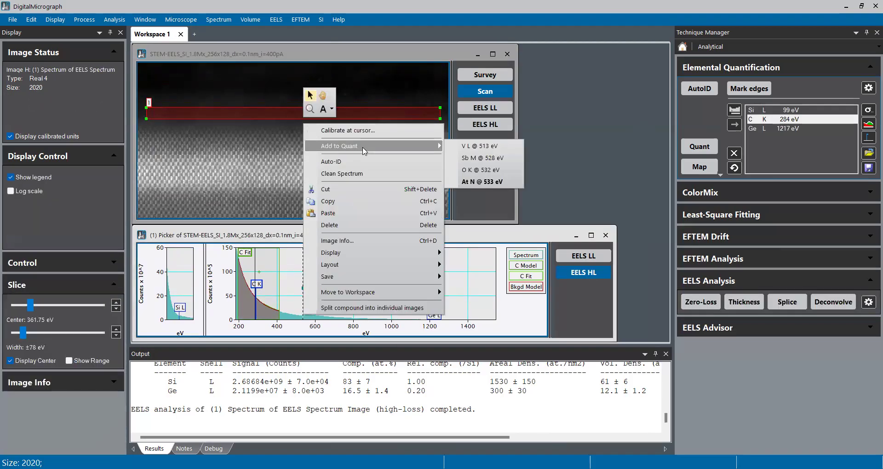
{"action": "left_click", "coordinate": [480, 170]}
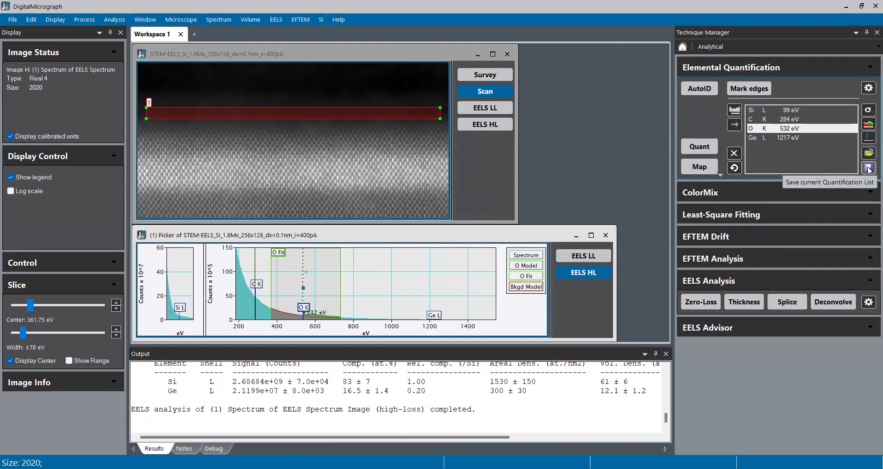
Save the Si, C, O and Ge quantification list as an analytical setup named YT_tutorial
{"action": "left_click", "coordinate": [868, 169]}
{"action": "type", "text": "Yt"}
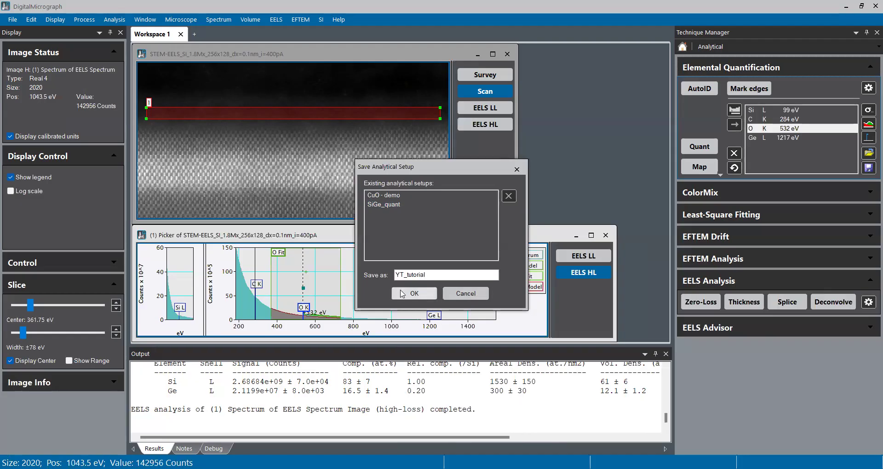
{"action": "key", "text": "Return"}
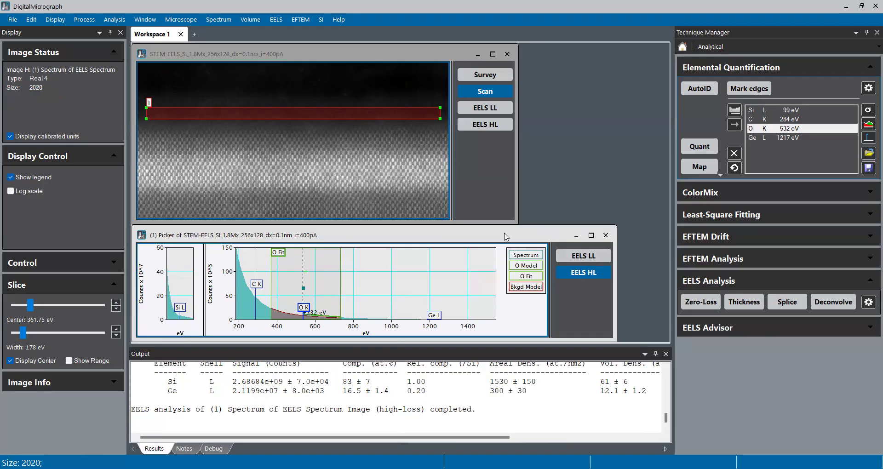
Minimize the spectrum image, open the EELS edge setup, and show the Si L edge in a taller picker spectrum
{"action": "left_click", "coordinate": [477, 53]}
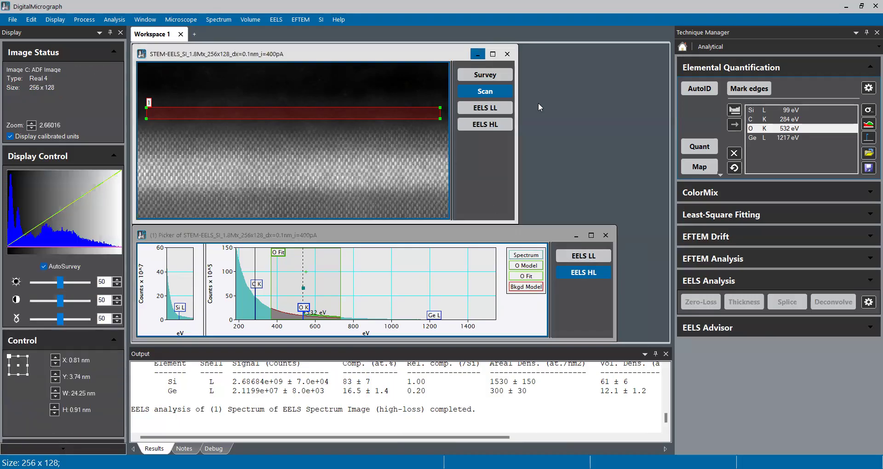
{"action": "left_click", "coordinate": [868, 111]}
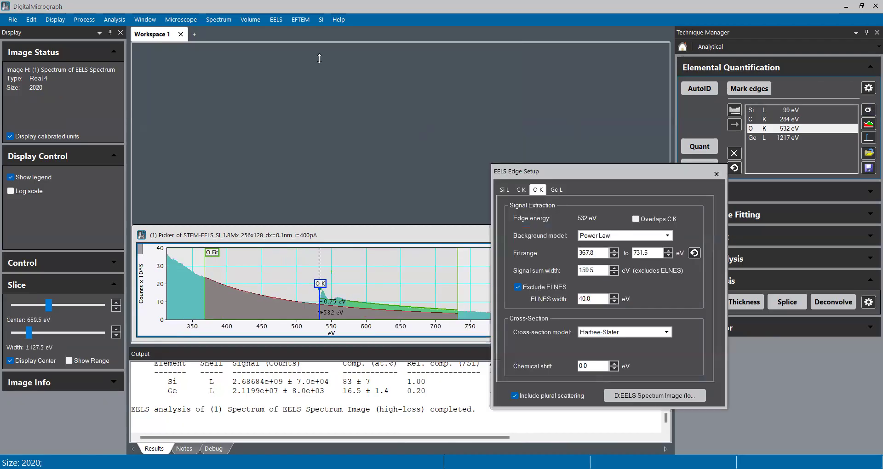
{"action": "left_click_drag", "start_coordinate": [319, 58], "coordinate": [319, 54]}
{"action": "left_click", "coordinate": [506, 190]}
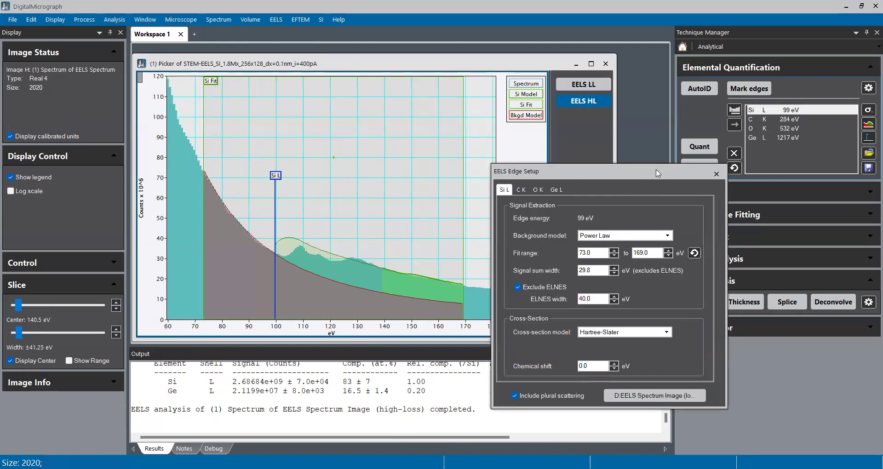
Restore and shrink the spectrum image, placing it above the smaller picker spectrum with the edge setup dialog beside them
{"action": "left_click_drag", "start_coordinate": [662, 177], "coordinate": [813, 265]}
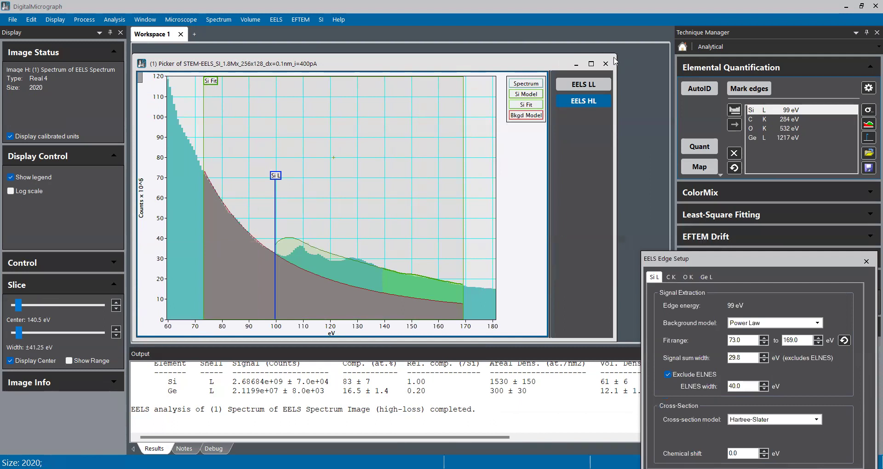
{"action": "left_click_drag", "start_coordinate": [614, 54], "coordinate": [553, 178]}
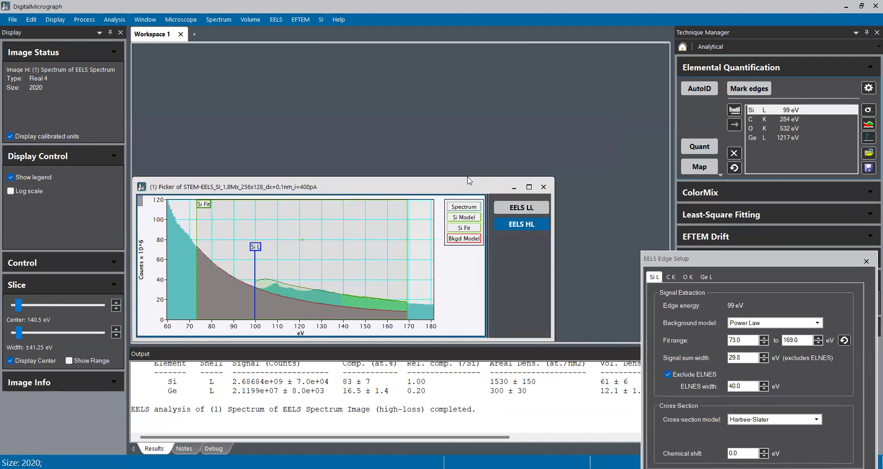
{"action": "left_click_drag", "start_coordinate": [468, 182], "coordinate": [545, 104]}
{"action": "left_click", "coordinate": [186, 334]}
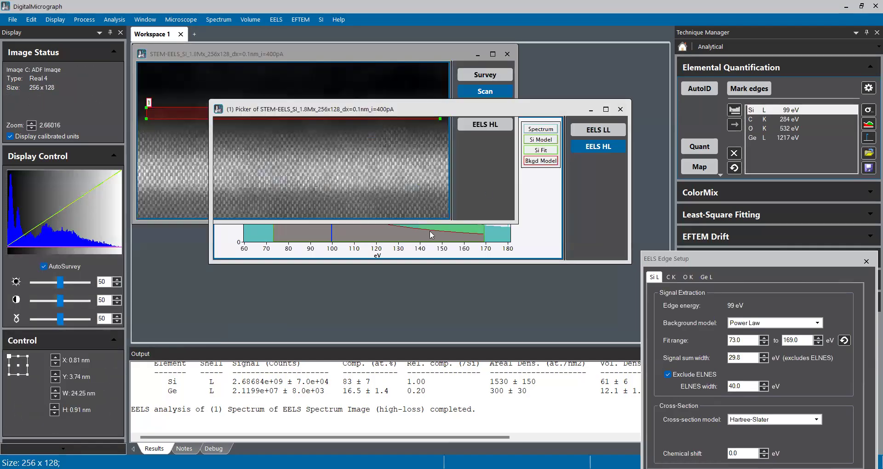
{"action": "left_click_drag", "start_coordinate": [510, 109], "coordinate": [433, 193]}
{"action": "left_click", "coordinate": [481, 164]}
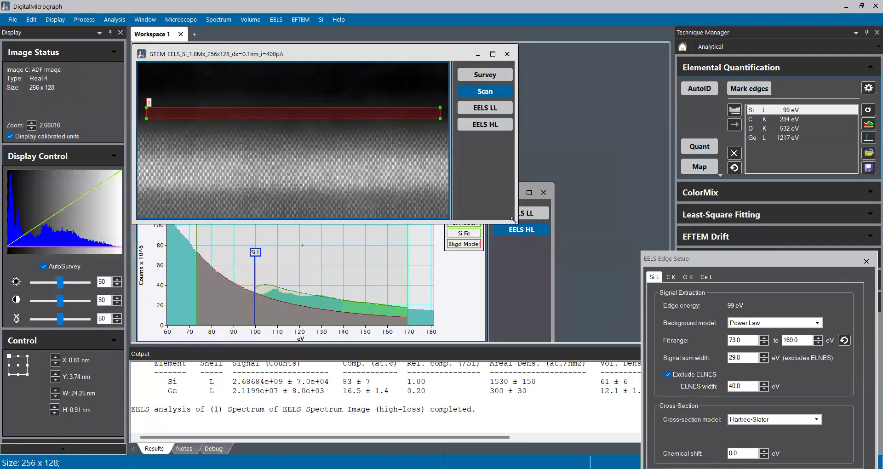
{"action": "left_click_drag", "start_coordinate": [513, 220], "coordinate": [443, 225]}
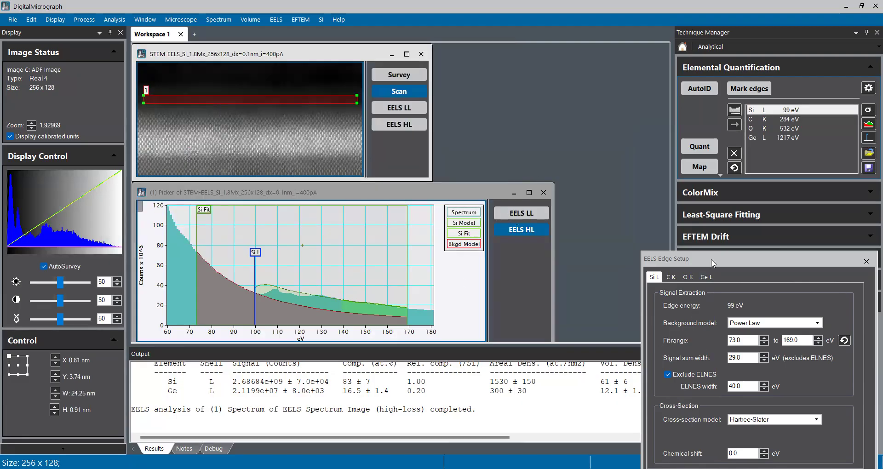
{"action": "left_click_drag", "start_coordinate": [713, 261], "coordinate": [692, 159]}
Examine the Si L and C K model fits while moving the picker through the dark region above the bright layer
{"action": "left_click_drag", "start_coordinate": [297, 100], "coordinate": [299, 62]}
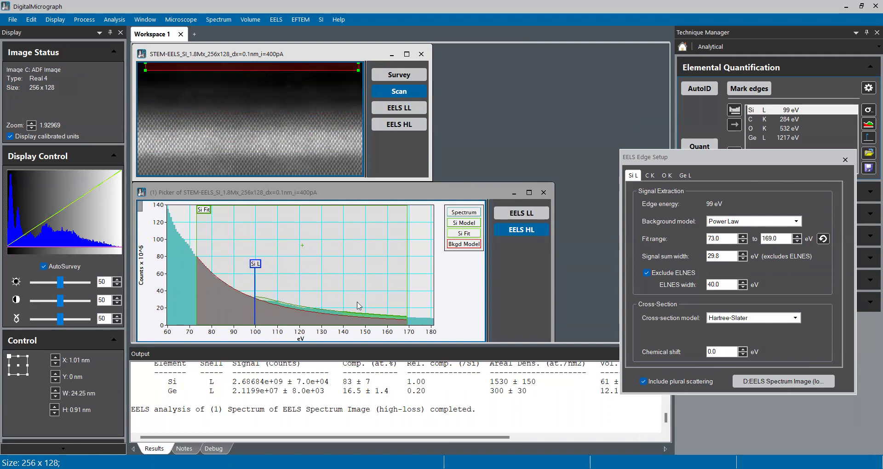
{"action": "left_click_drag", "start_coordinate": [293, 67], "coordinate": [293, 90]}
{"action": "left_click", "coordinate": [649, 175]}
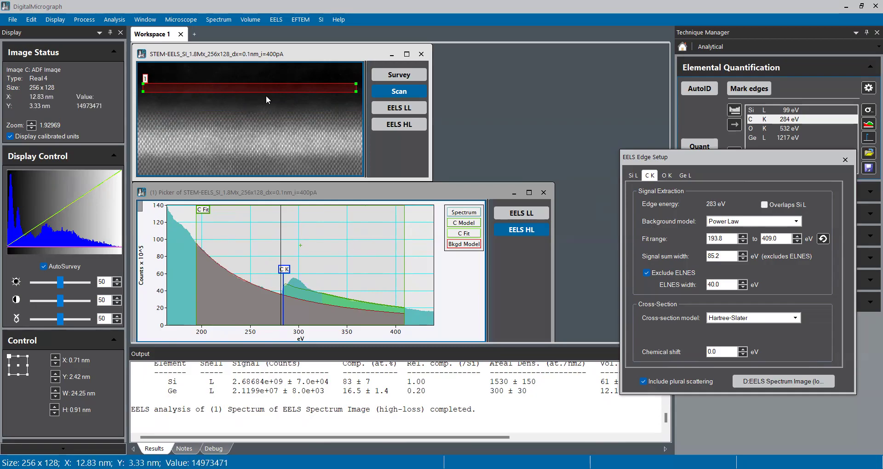
{"action": "mouse_move", "coordinate": [268, 87]}
{"action": "left_mouse_down"}
{"action": "mouse_move", "coordinate": [267, 70]}
{"action": "mouse_move", "coordinate": [271, 161]}
{"action": "mouse_move", "coordinate": [270, 70]}
{"action": "mouse_move", "coordinate": [268, 151]}
{"action": "mouse_move", "coordinate": [269, 90]}
{"action": "left_mouse_up"}
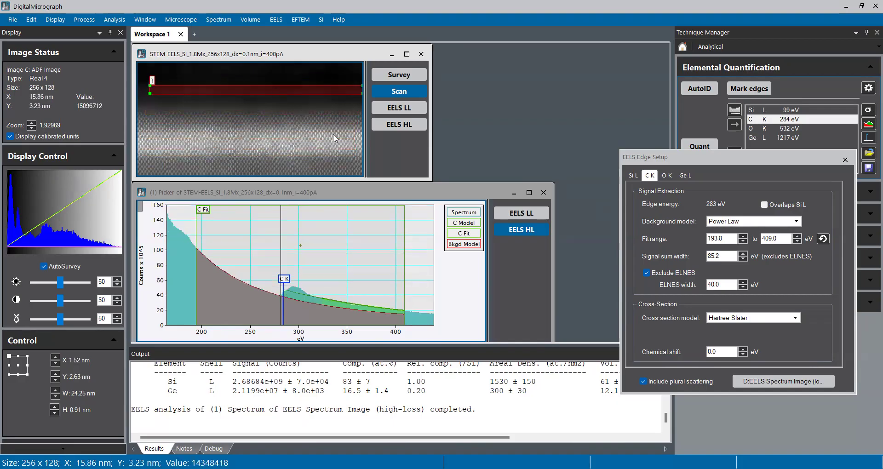
Examine the O K and Ge L model fits, moving the picker toward the crystal edge and back to about Y 3.03 nm
{"action": "left_click", "coordinate": [662, 175]}
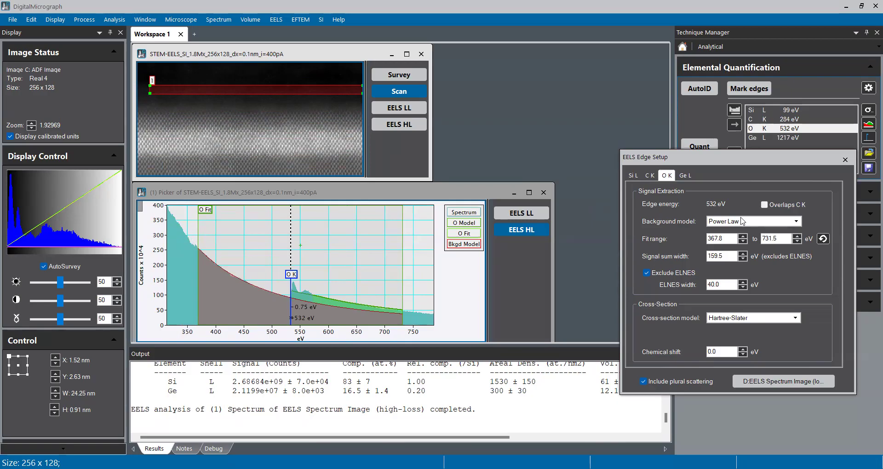
{"action": "left_click_drag", "start_coordinate": [250, 90], "coordinate": [245, 109]}
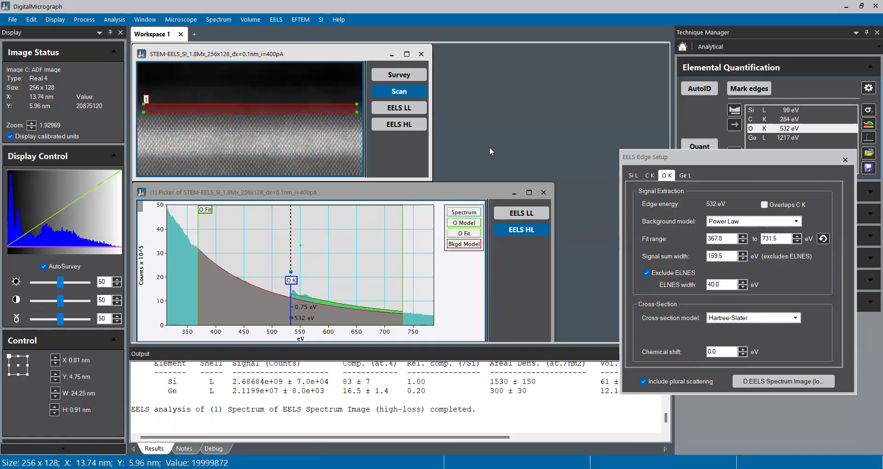
{"action": "left_click", "coordinate": [685, 175]}
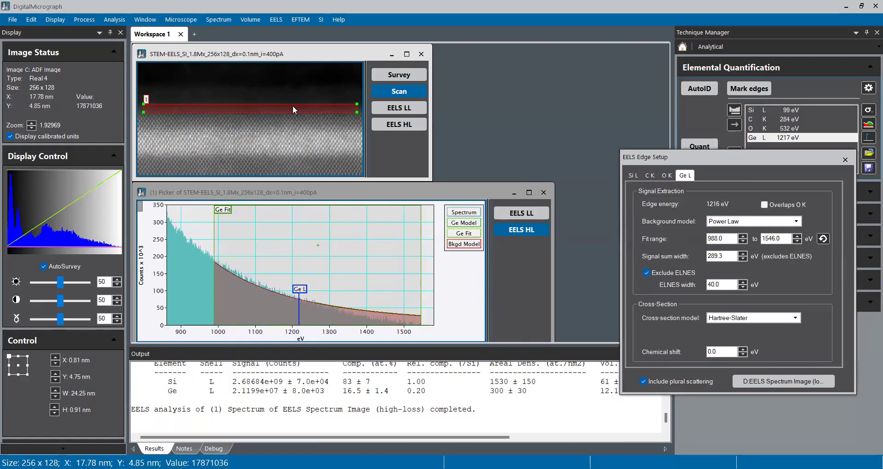
{"action": "mouse_move", "coordinate": [292, 106]}
{"action": "left_mouse_down"}
{"action": "mouse_move", "coordinate": [287, 164]}
{"action": "mouse_move", "coordinate": [297, 130]}
{"action": "mouse_move", "coordinate": [296, 140]}
{"action": "mouse_move", "coordinate": [290, 75]}
{"action": "mouse_move", "coordinate": [290, 92]}
{"action": "left_mouse_up"}
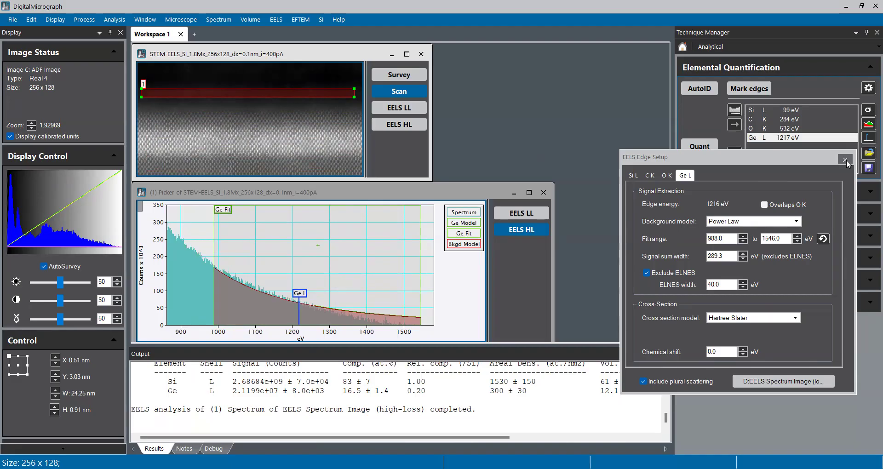
Close the edge setup and compute colorized, labelled Signal Integral maps for the Si, C, O and Ge edges on a new workspace
{"action": "left_click", "coordinate": [845, 159]}
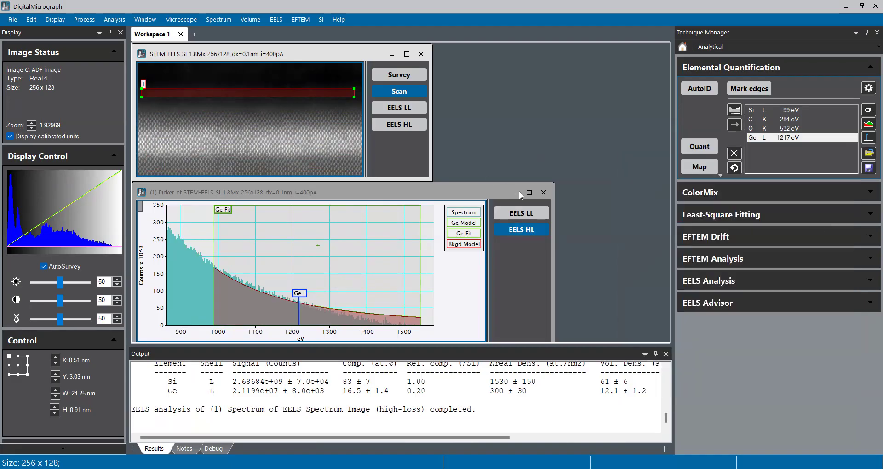
{"action": "left_click", "coordinate": [703, 169]}
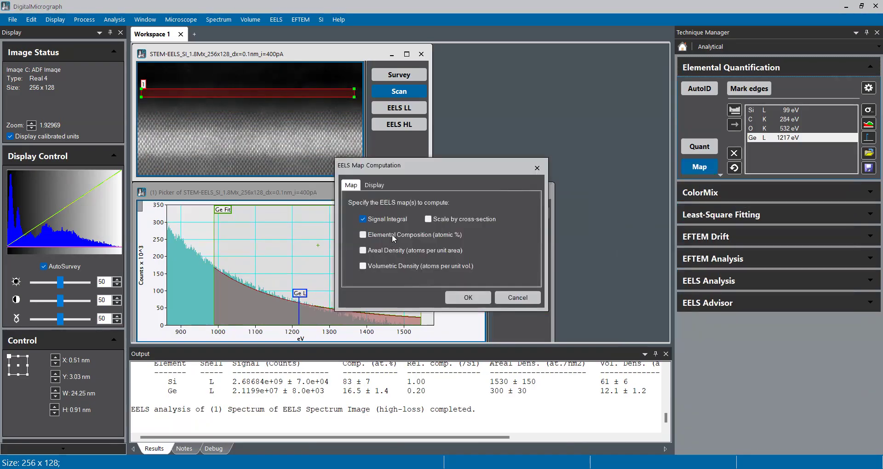
{"action": "left_click", "coordinate": [377, 186]}
{"action": "left_click", "coordinate": [352, 202]}
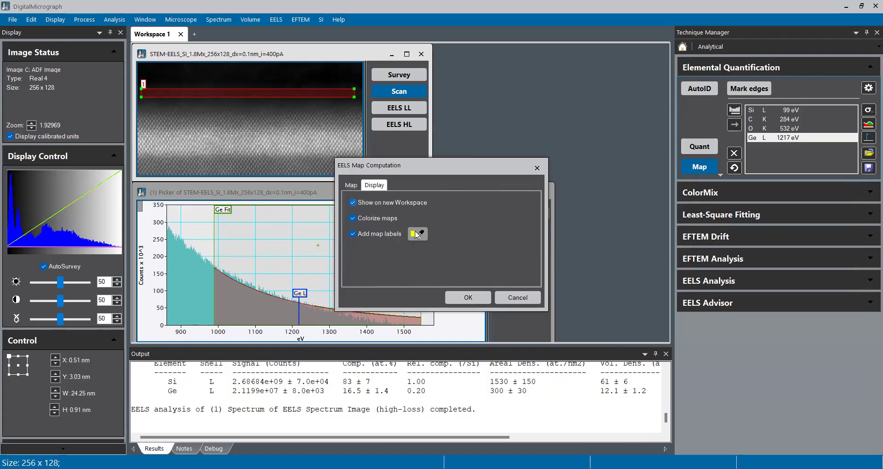
{"action": "left_click", "coordinate": [468, 297]}
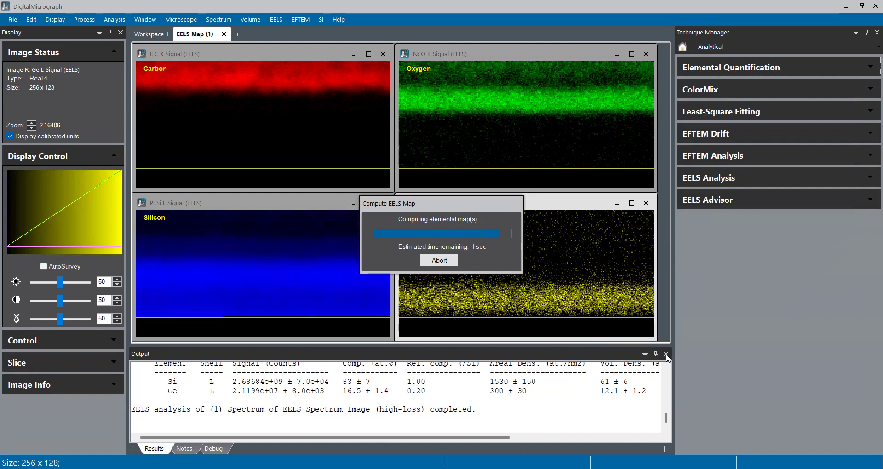
Close the results output and expand the ColorMix tools
{"action": "left_click", "coordinate": [665, 355]}
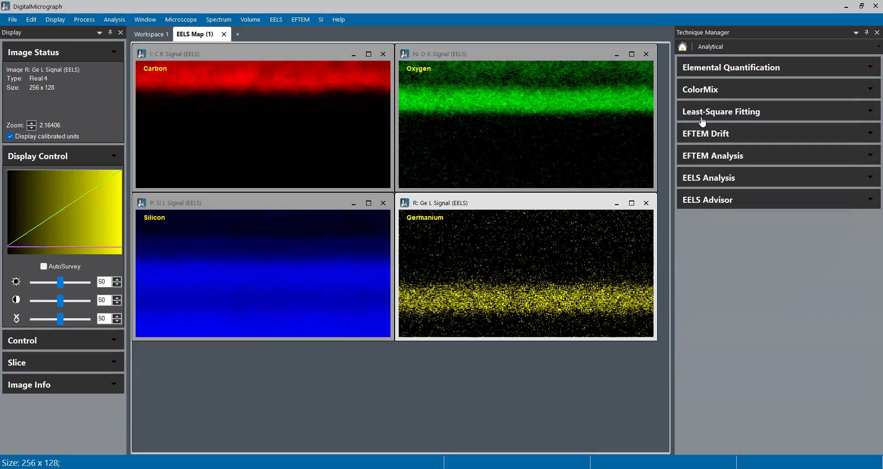
{"action": "left_click", "coordinate": [708, 89]}
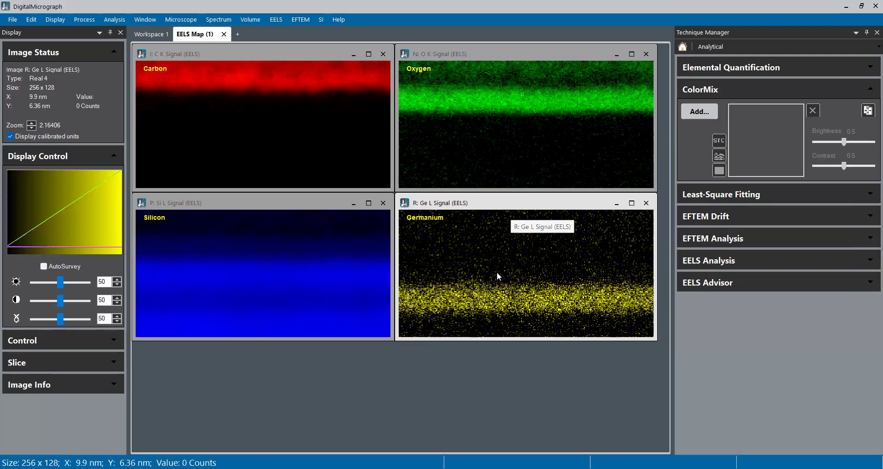
Open the germanium map's color table settings and look through the available color tables
{"action": "double_click", "coordinate": [496, 212]}
{"action": "left_click", "coordinate": [292, 133]}
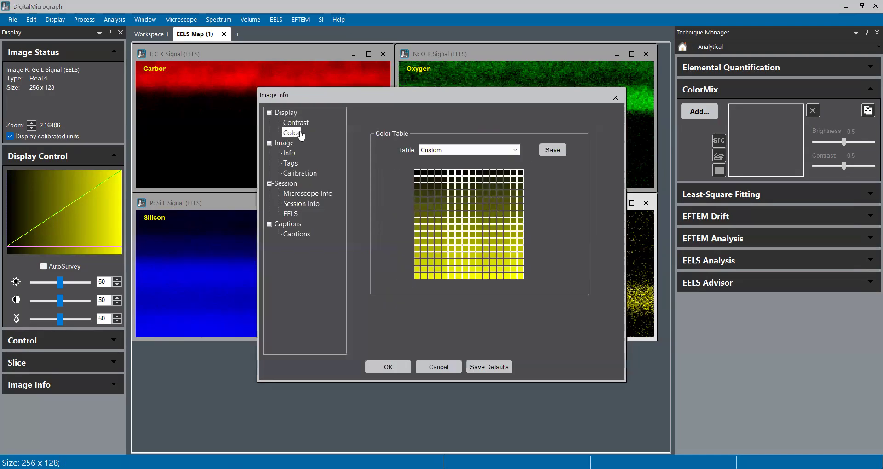
{"action": "left_click", "coordinate": [515, 150]}
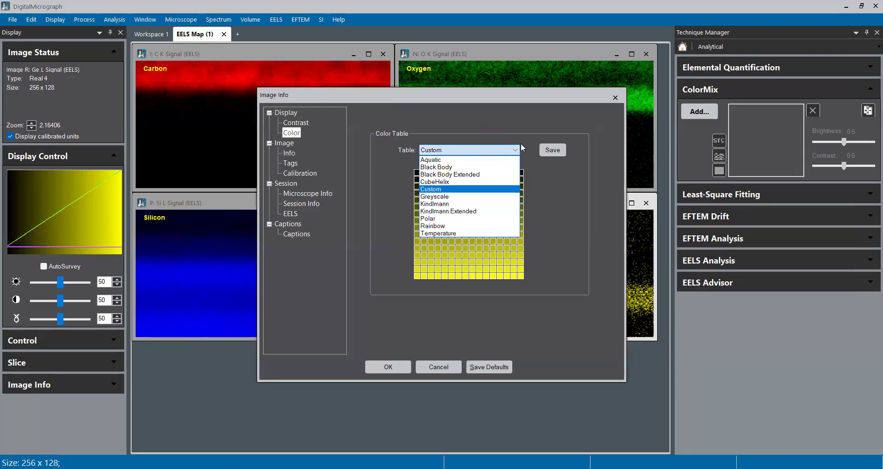
{"action": "left_click", "coordinate": [526, 125]}
{"action": "left_click", "coordinate": [515, 150]}
{"action": "left_click", "coordinate": [581, 285]}
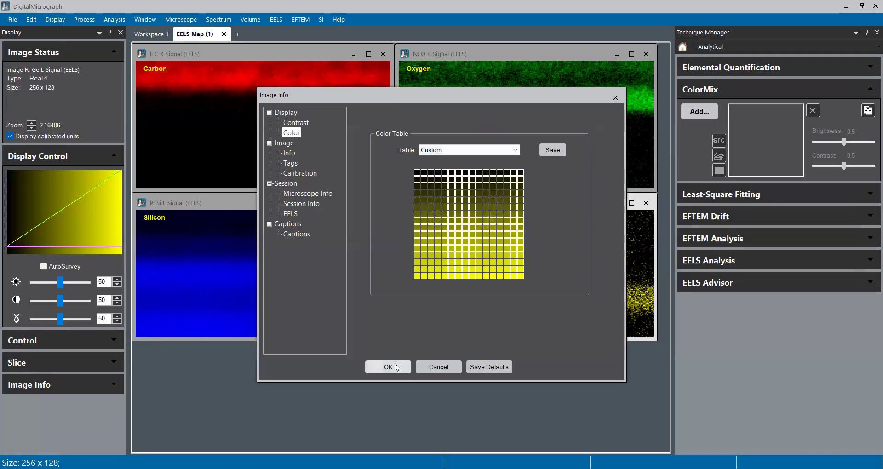
Save the germanium map's custom color table as Yellow, check the table list, and accept the image settings
{"action": "left_click", "coordinate": [553, 150]}
{"action": "type", "text": "Yellow"}
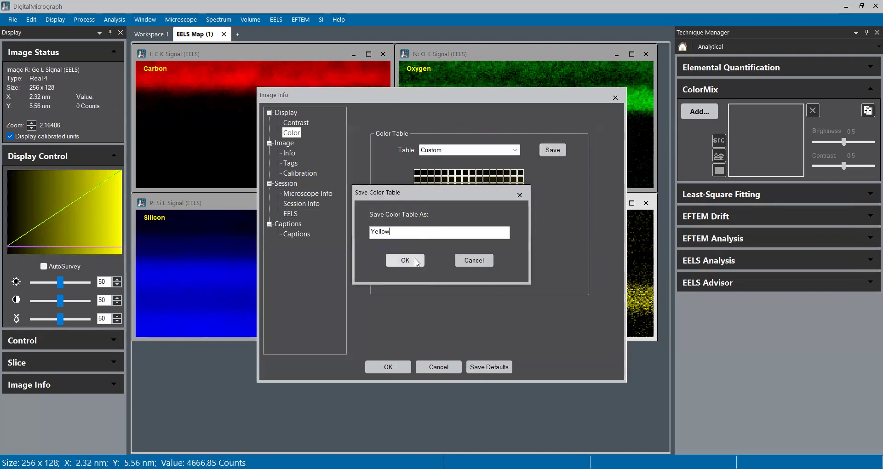
{"action": "left_click", "coordinate": [415, 262]}
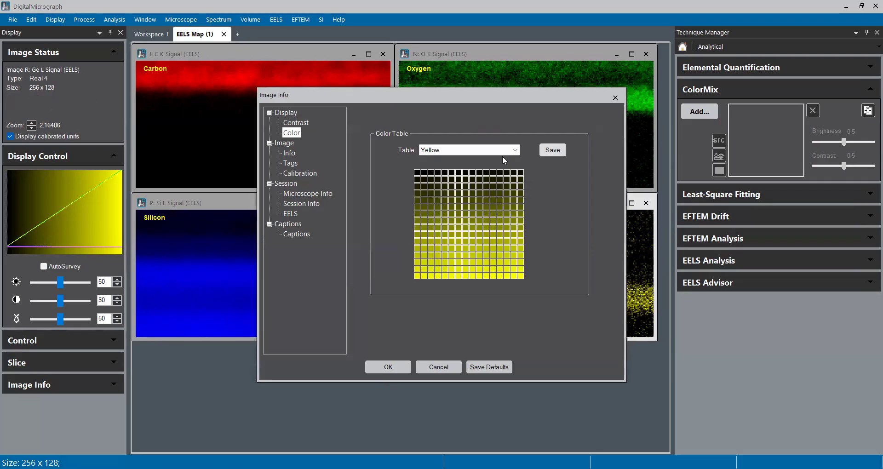
{"action": "left_click", "coordinate": [517, 149]}
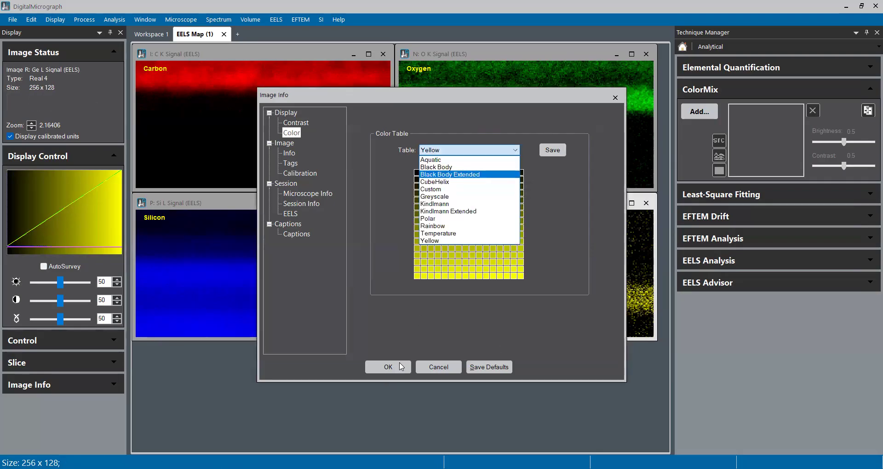
{"action": "left_click", "coordinate": [400, 370]}
{"action": "left_click", "coordinate": [399, 370]}
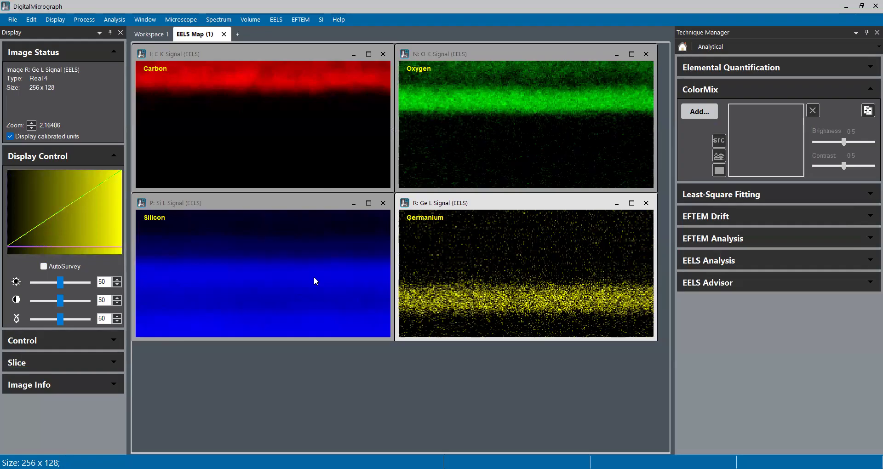
Save the silicon map's custom color table as Blue and accept the image settings
{"action": "left_click", "coordinate": [314, 280]}
{"action": "double_click", "coordinate": [327, 260]}
{"action": "left_click", "coordinate": [291, 132]}
{"action": "left_click", "coordinate": [544, 150]}
{"action": "type", "text": "Blue"}
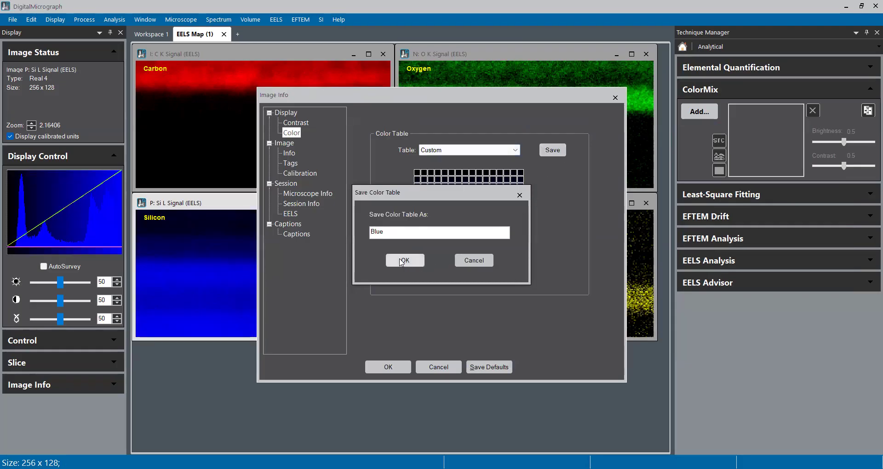
{"action": "left_click", "coordinate": [404, 262]}
{"action": "left_click", "coordinate": [388, 367]}
Save the carbon map's custom color table as Red and accept the image settings
{"action": "left_click", "coordinate": [279, 118]}
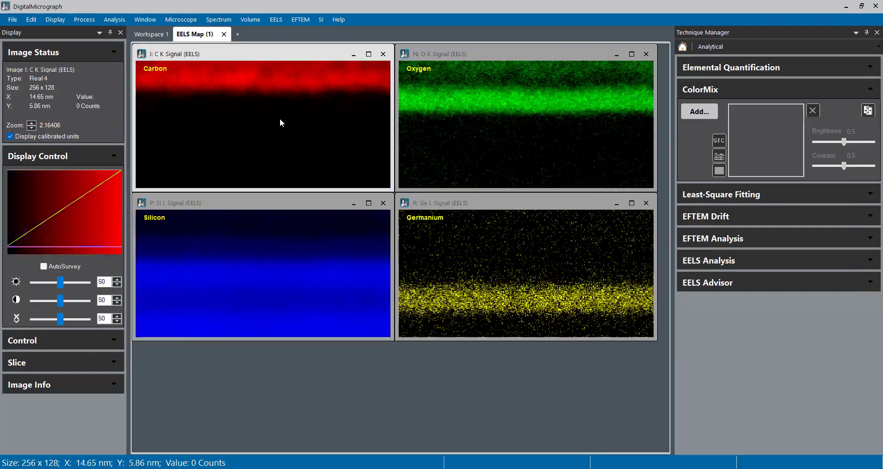
{"action": "double_click", "coordinate": [232, 118]}
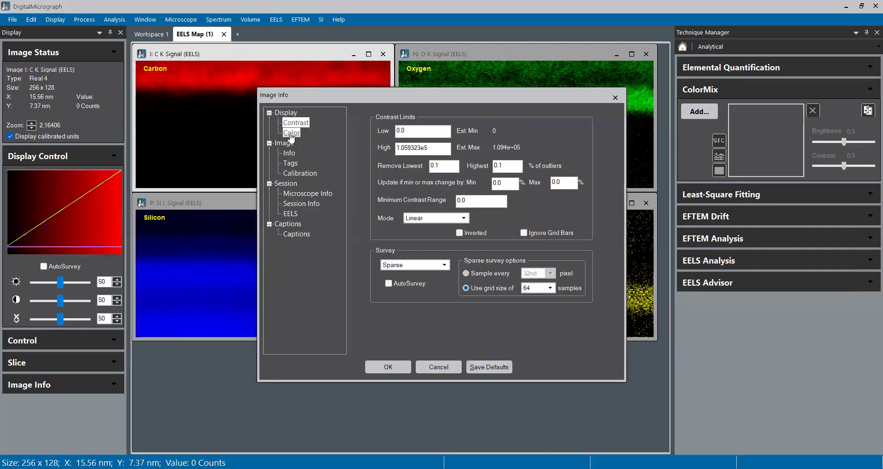
{"action": "left_click", "coordinate": [292, 133]}
{"action": "left_click", "coordinate": [553, 150]}
{"action": "type", "text": "r"}
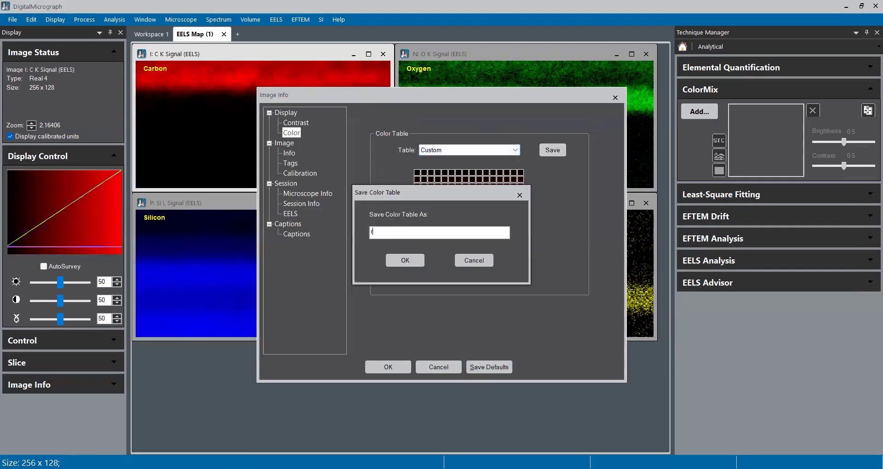
{"action": "key", "text": "BackSpace"}
{"action": "key", "text": "BackSpace"}
{"action": "type", "text": "ed"}
{"action": "left_click", "coordinate": [417, 260]}
{"action": "left_click", "coordinate": [395, 370]}
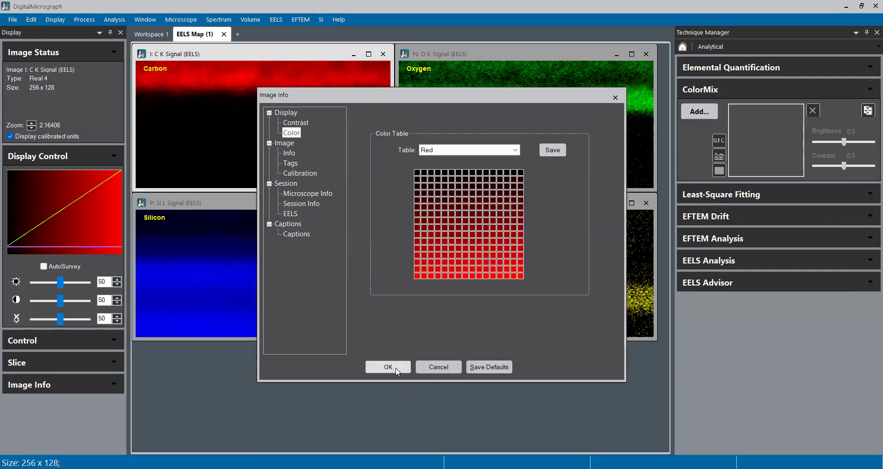
Save the oxygen map's custom color table as Green and accept the image settings
{"action": "left_click", "coordinate": [492, 117]}
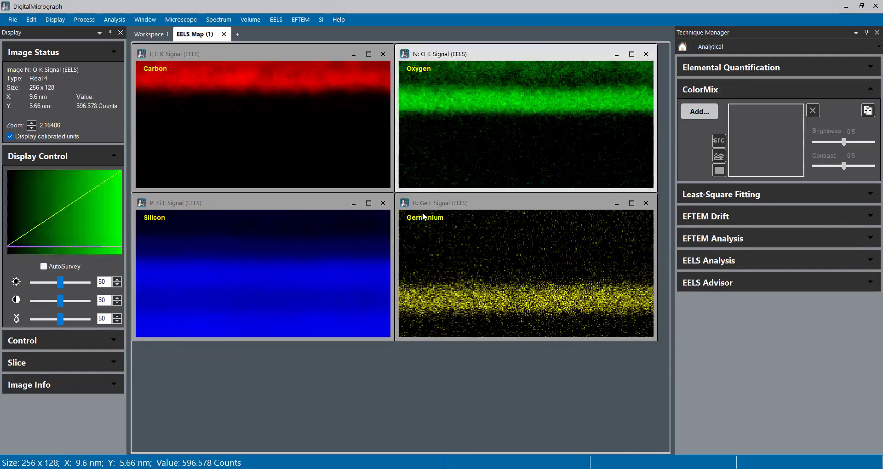
{"action": "key", "text": "ctrl+d"}
{"action": "left_click", "coordinate": [296, 133]}
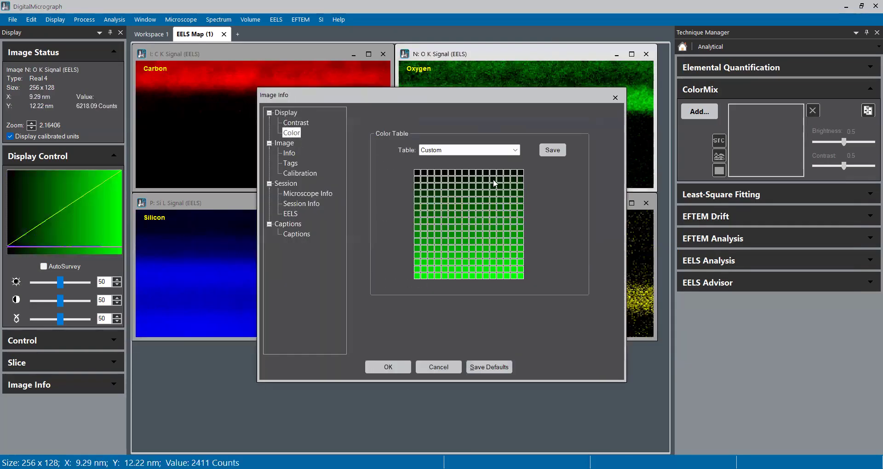
{"action": "left_click", "coordinate": [552, 151]}
{"action": "type", "text": "Green"}
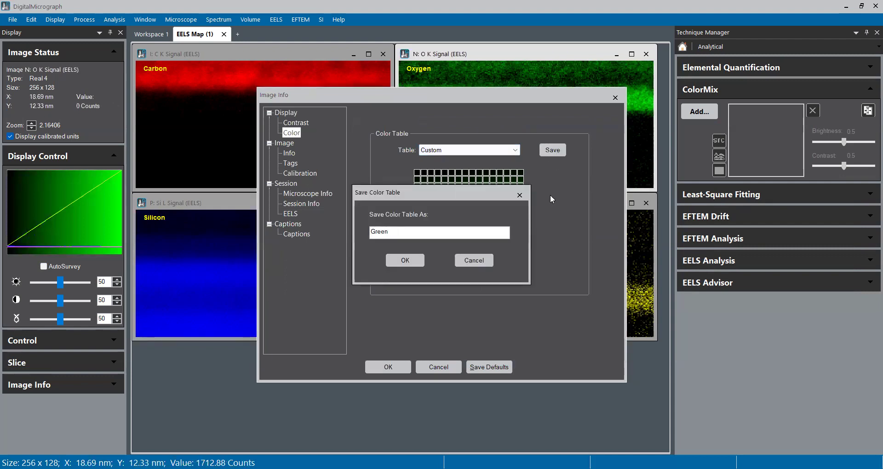
{"action": "left_click", "coordinate": [404, 260]}
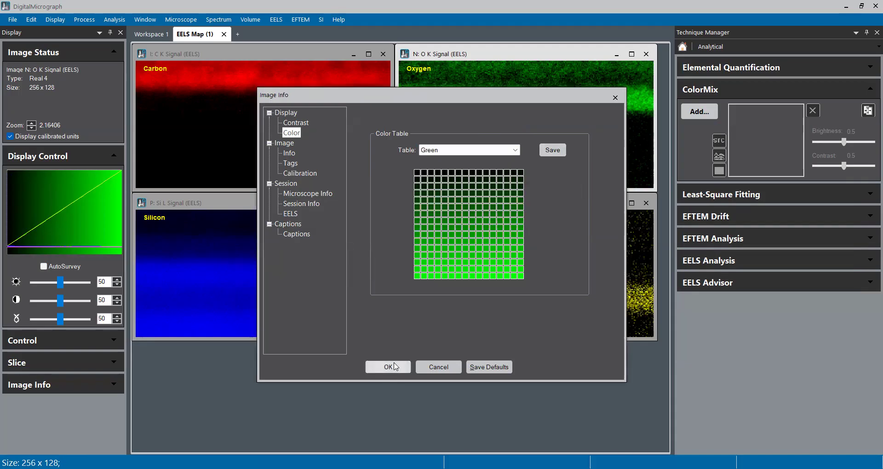
{"action": "left_click", "coordinate": [395, 366]}
Turn on AutoSurvey for the carbon map and open its contrast limit settings
{"action": "left_click", "coordinate": [277, 78]}
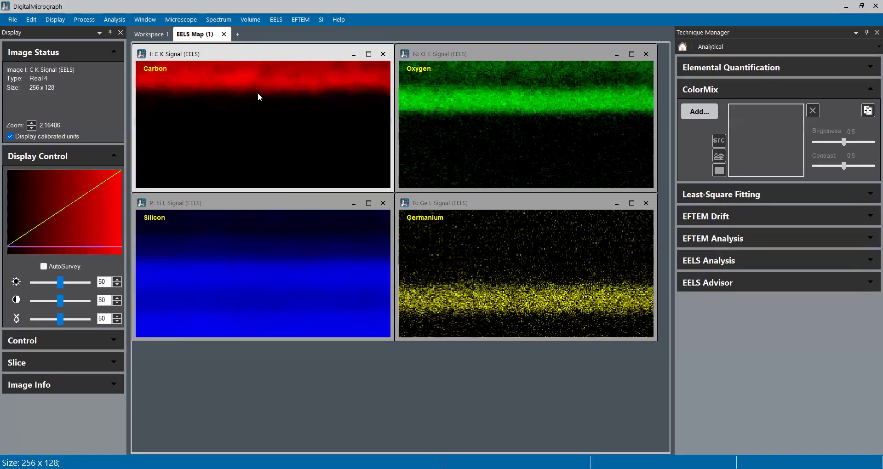
{"action": "left_click", "coordinate": [44, 267]}
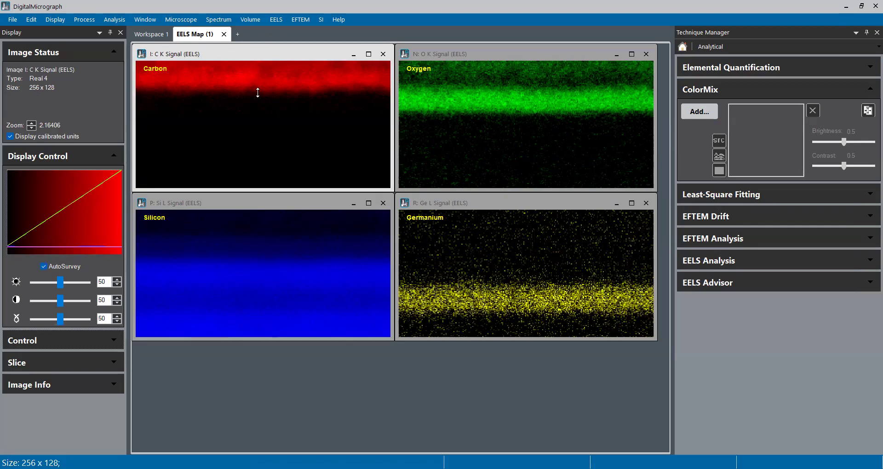
{"action": "double_click", "coordinate": [251, 132]}
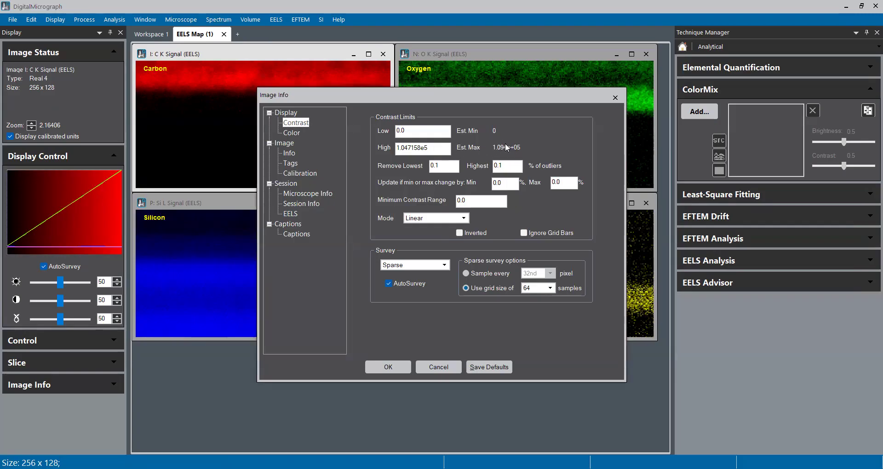
Display the live histogram of the carbon map, examine its pixel distribution across the count range, and close it
{"action": "left_click", "coordinate": [614, 97]}
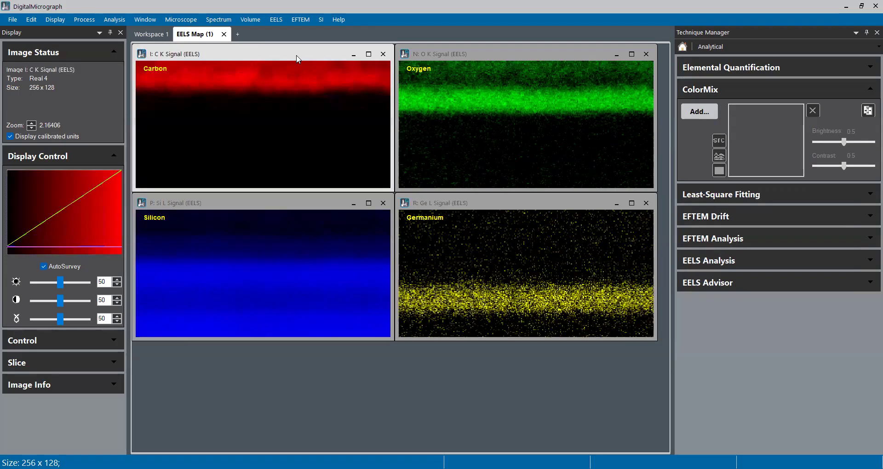
{"action": "key", "text": "ctrl+h"}
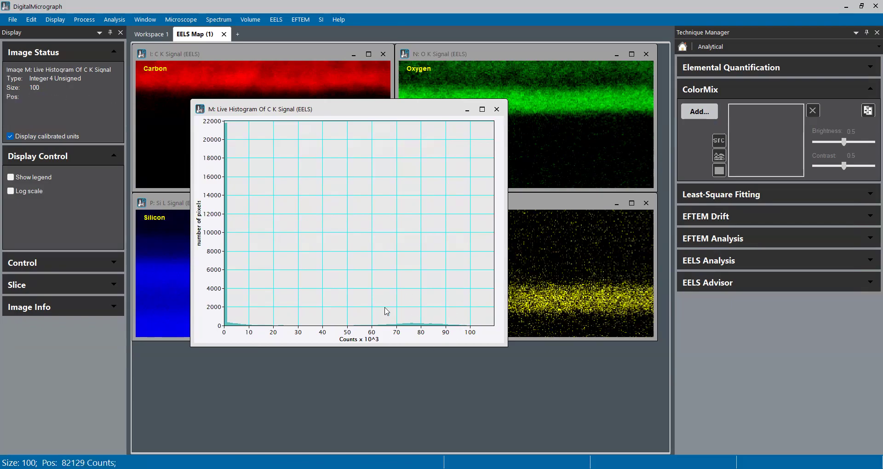
{"action": "scroll", "coordinate": [381, 315], "scroll_direction": "down", "scroll_amount": 3}
{"action": "scroll", "coordinate": [336, 329], "scroll_direction": "up", "scroll_amount": 4}
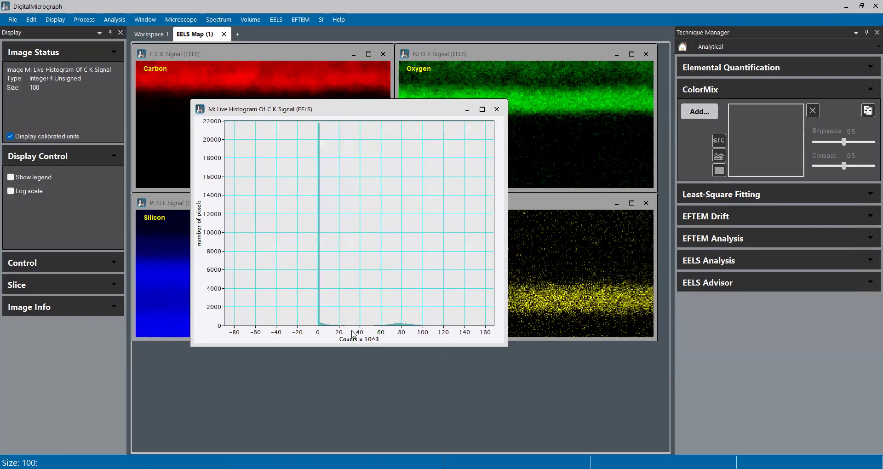
{"action": "scroll", "coordinate": [362, 338], "scroll_direction": "up", "scroll_amount": 2}
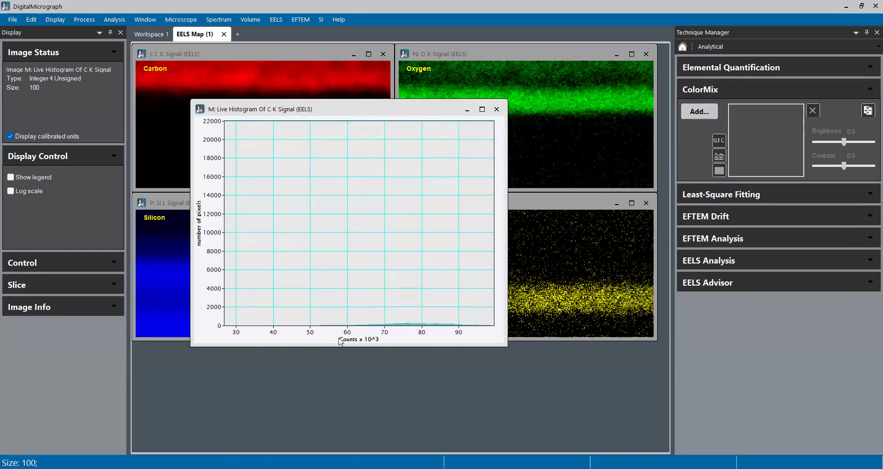
{"action": "scroll", "coordinate": [213, 269], "scroll_direction": "up", "scroll_amount": 3}
{"action": "scroll", "coordinate": [213, 250], "scroll_direction": "up", "scroll_amount": 5}
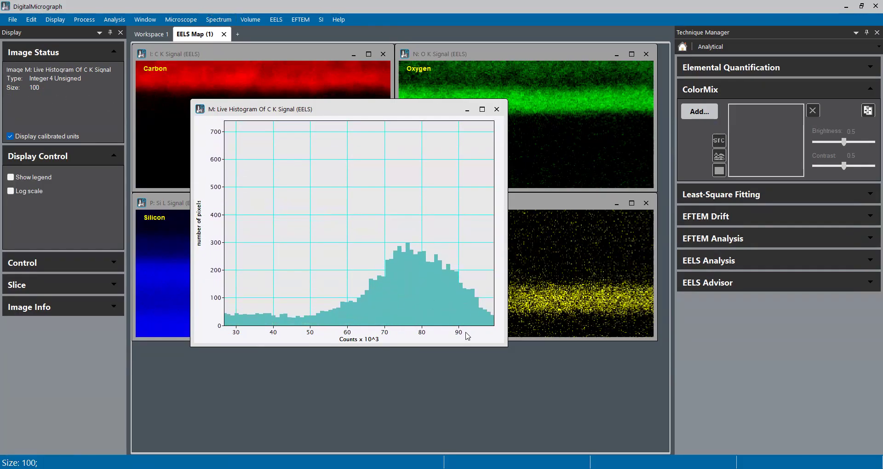
{"action": "left_click_drag", "start_coordinate": [472, 331], "coordinate": [400, 330]}
{"action": "scroll", "coordinate": [357, 342], "scroll_direction": "up", "scroll_amount": 1}
{"action": "scroll", "coordinate": [357, 342], "scroll_direction": "down", "scroll_amount": 3}
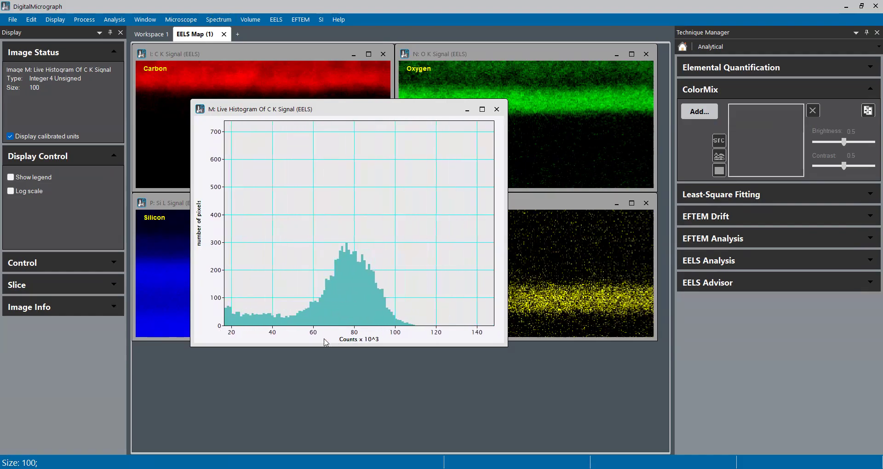
{"action": "scroll", "coordinate": [312, 338], "scroll_direction": "up", "scroll_amount": 1}
{"action": "mouse_move", "coordinate": [310, 334]}
{"action": "left_mouse_down"}
{"action": "mouse_move", "coordinate": [341, 333]}
{"action": "mouse_move", "coordinate": [311, 329]}
{"action": "left_mouse_up"}
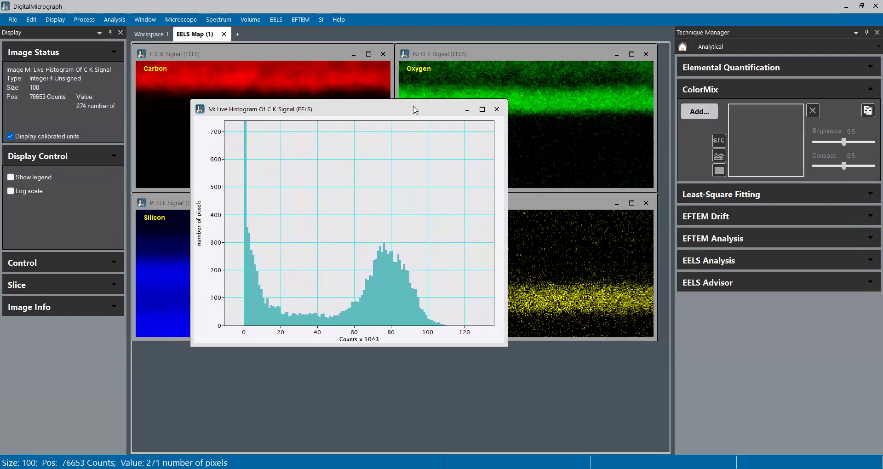
{"action": "left_click", "coordinate": [497, 110]}
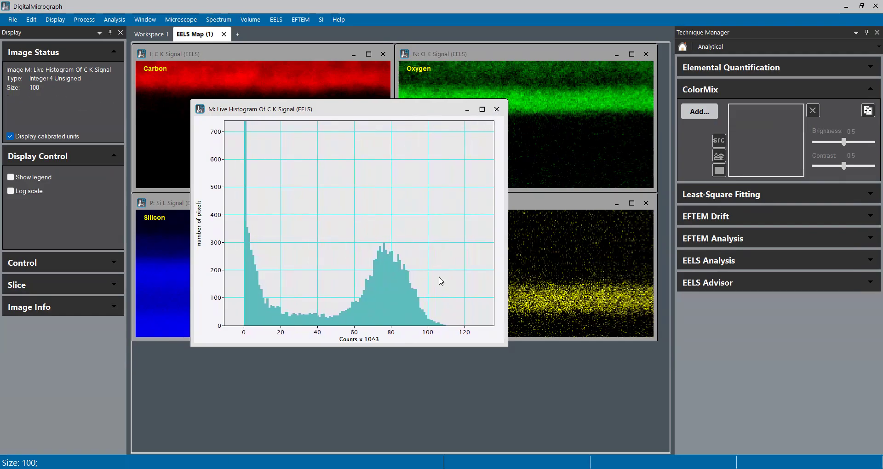
{"action": "left_click", "coordinate": [444, 267]}
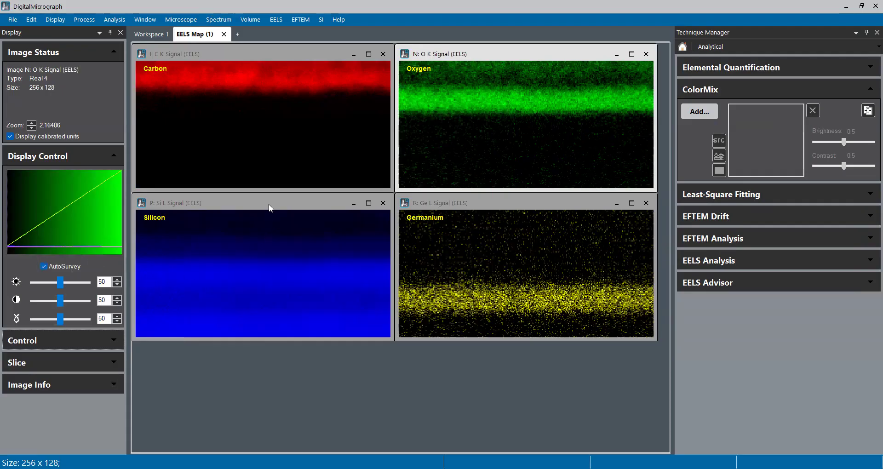
Compare the intensity distribution and AutoSurvey setting of the silicon and germanium maps
{"action": "left_click", "coordinate": [269, 204]}
{"action": "left_click", "coordinate": [56, 264]}
{"action": "left_click", "coordinate": [498, 202]}
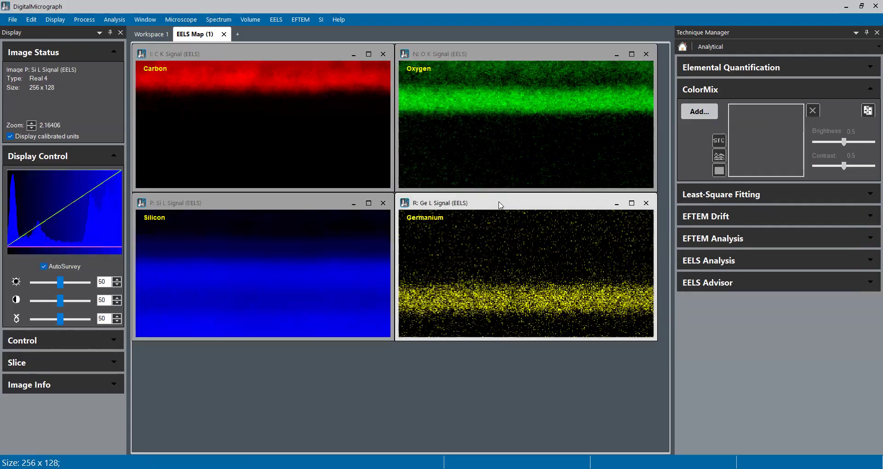
{"action": "left_click", "coordinate": [44, 266]}
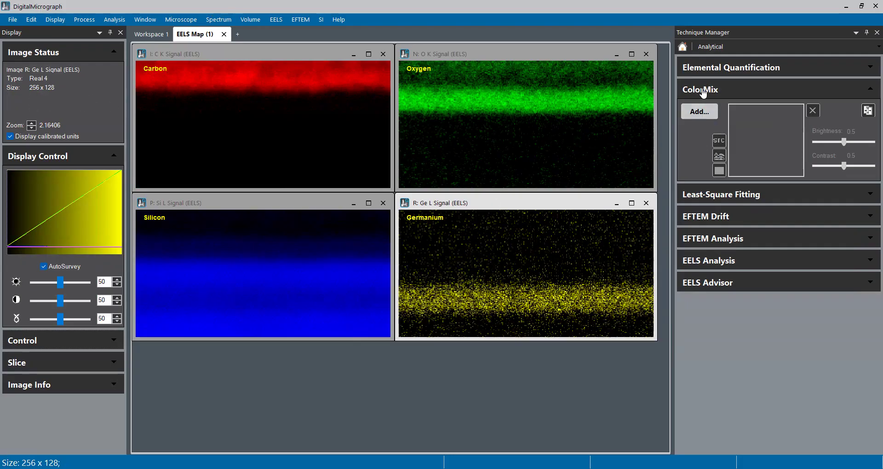
Create an RGB composite of the carbon, oxygen, silicon and germanium maps with ColorMix
{"action": "left_click", "coordinate": [699, 112]}
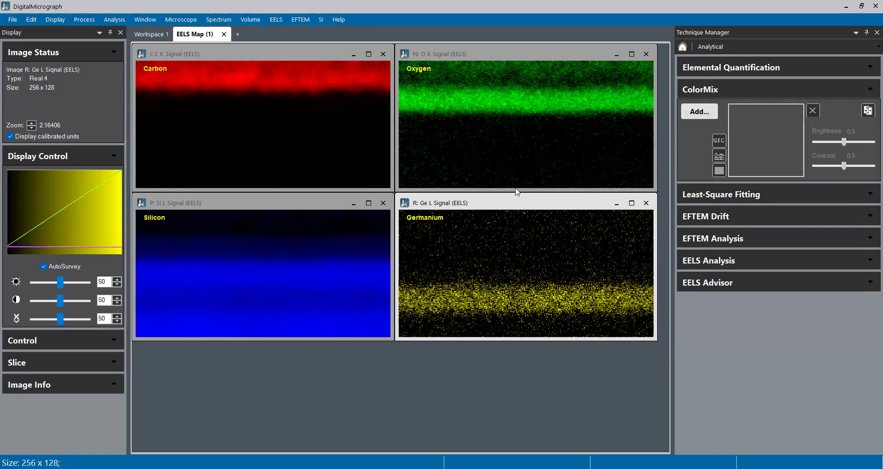
{"action": "left_click", "coordinate": [367, 226], "text": "ctrl"}
{"action": "left_click", "coordinate": [413, 300]}
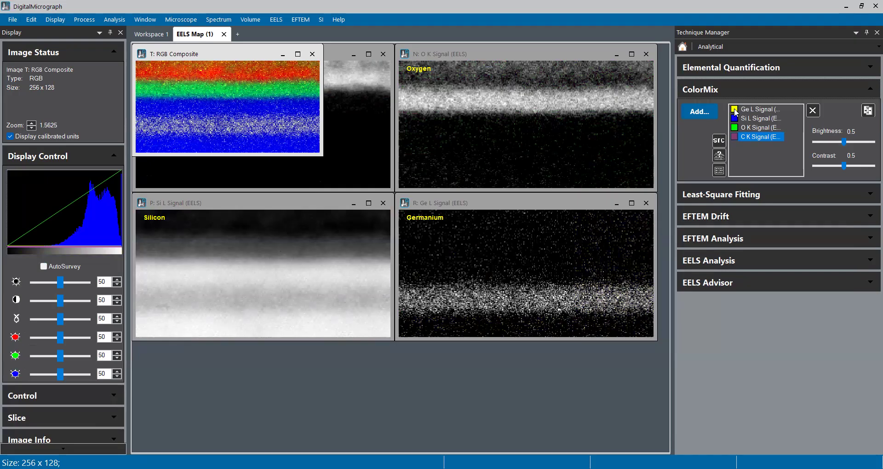
Change the Ge L signal's colour to magenta in the ColorMix composite and apply the assigned colours to the source maps
{"action": "left_click", "coordinate": [735, 112]}
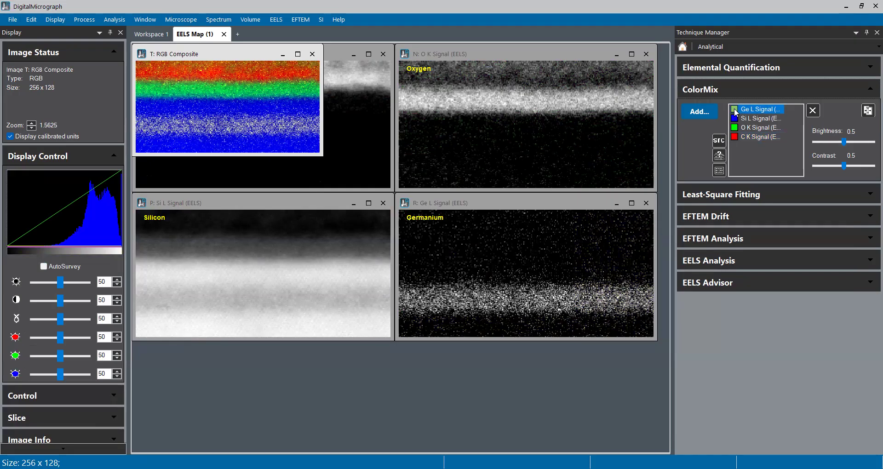
{"action": "left_click", "coordinate": [735, 112]}
{"action": "left_click", "coordinate": [500, 190]}
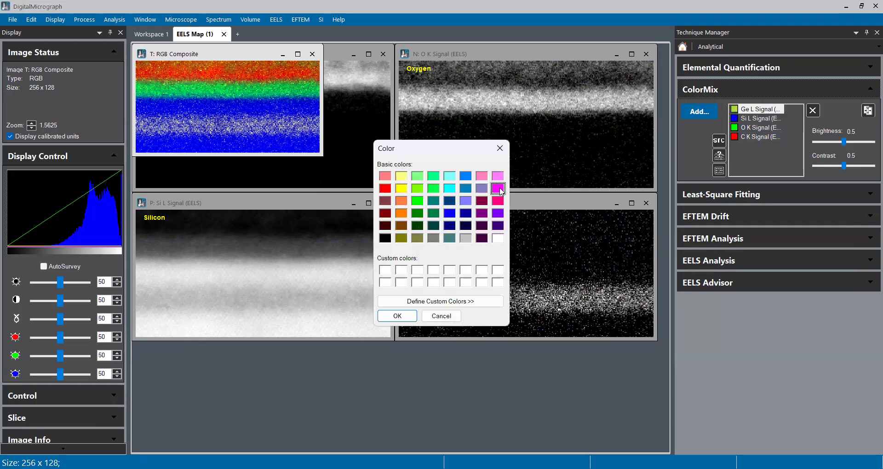
{"action": "left_click", "coordinate": [398, 316]}
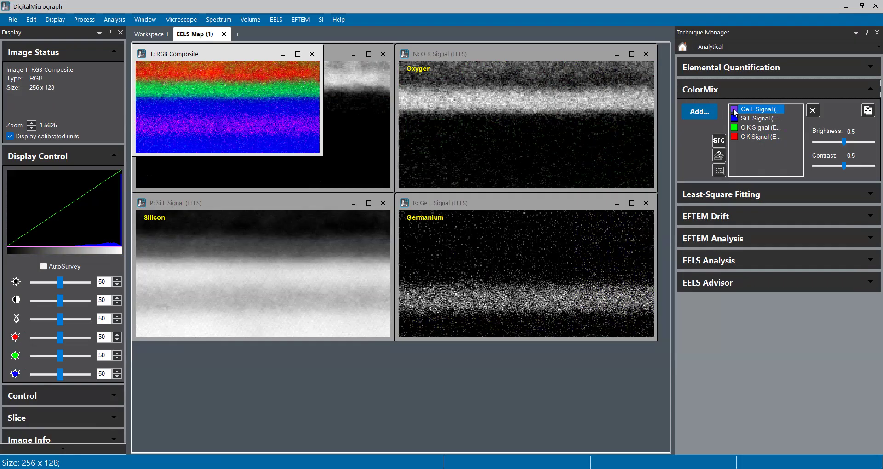
{"action": "left_click", "coordinate": [716, 144]}
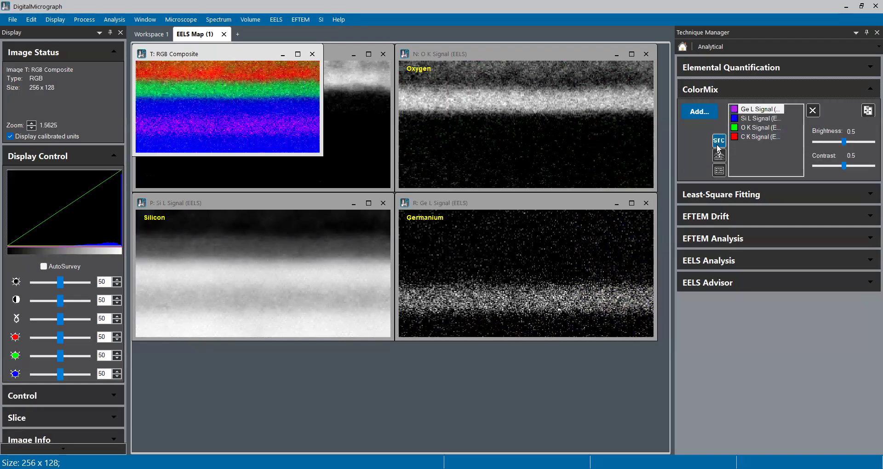
Save the germanium map's custom colour table under the name Magenta and keep it as the map's colour table
{"action": "left_click", "coordinate": [510, 261]}
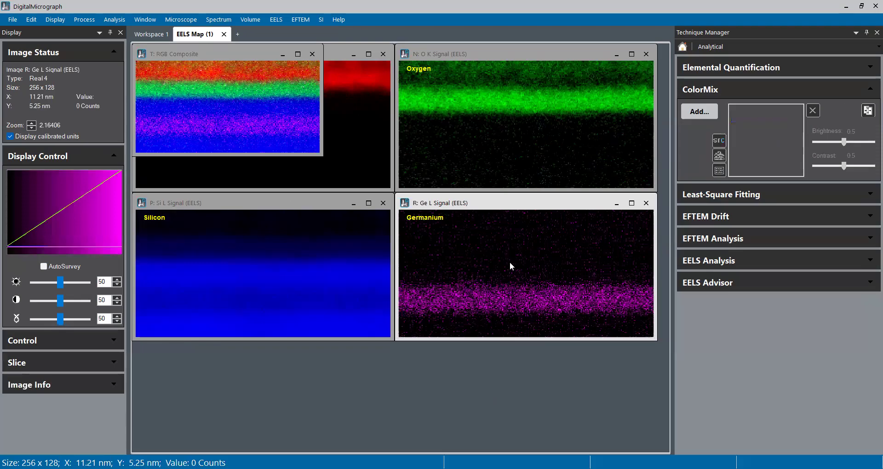
{"action": "key", "text": "ctrl+d"}
{"action": "left_click", "coordinate": [295, 134]}
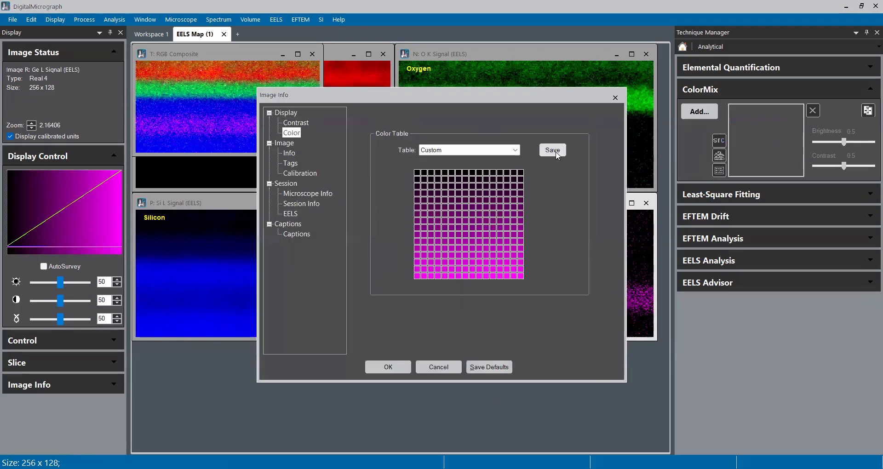
{"action": "left_click", "coordinate": [552, 150]}
{"action": "type", "text": "Magetn"}
{"action": "type", "text": "nta"}
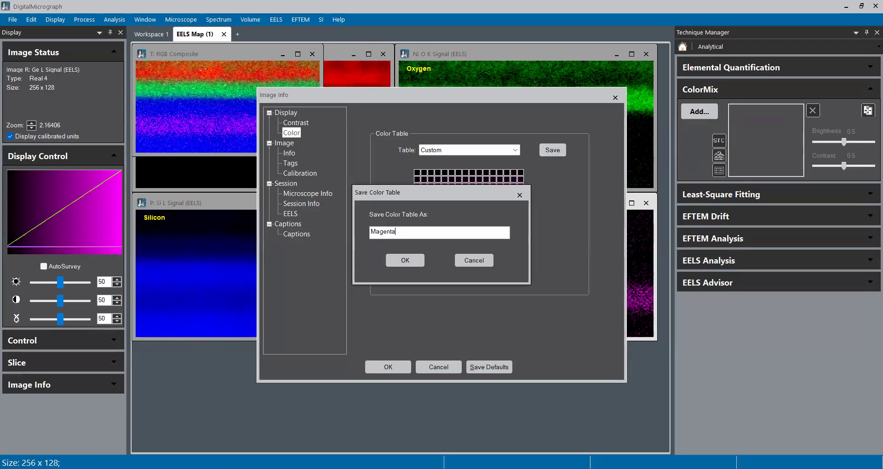
{"action": "left_click", "coordinate": [405, 260]}
{"action": "left_click", "coordinate": [515, 150]}
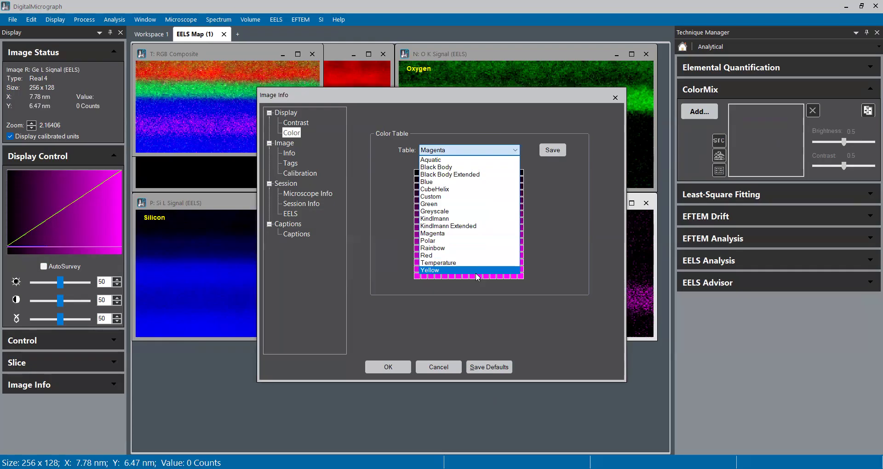
{"action": "left_click", "coordinate": [542, 316]}
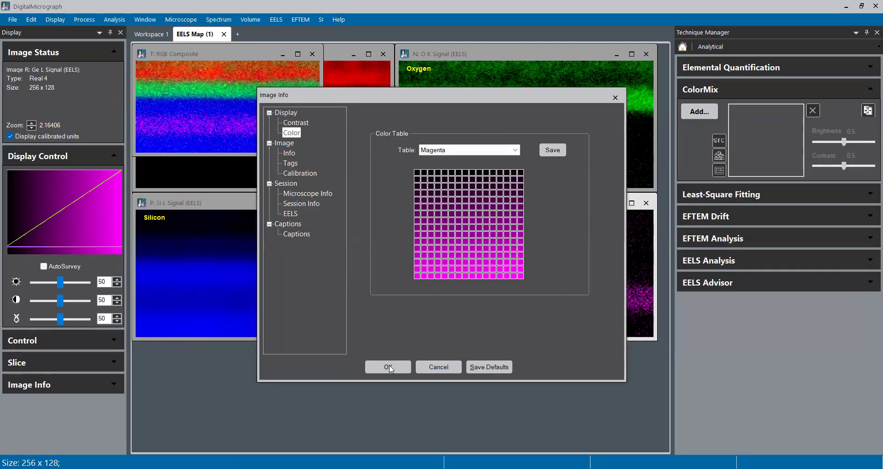
{"action": "left_click", "coordinate": [389, 368]}
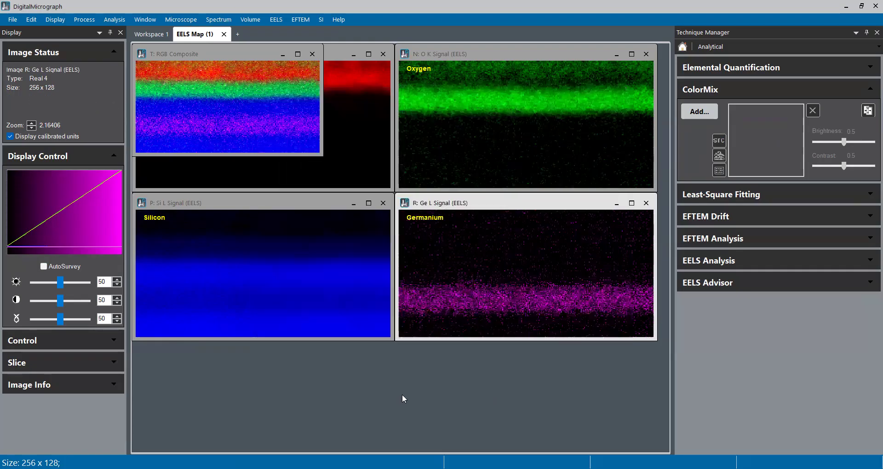
Tile the four element maps and the RGB composite in the workspace, and inspect the silicon map up close
{"action": "double_click", "coordinate": [343, 385]}
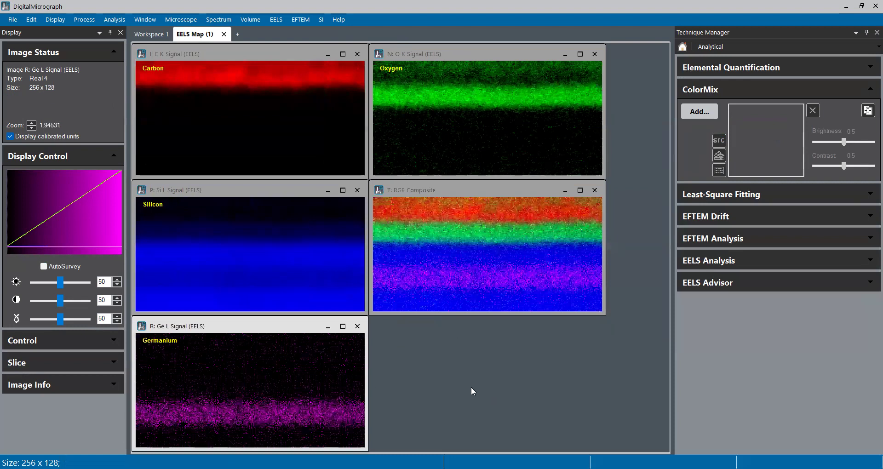
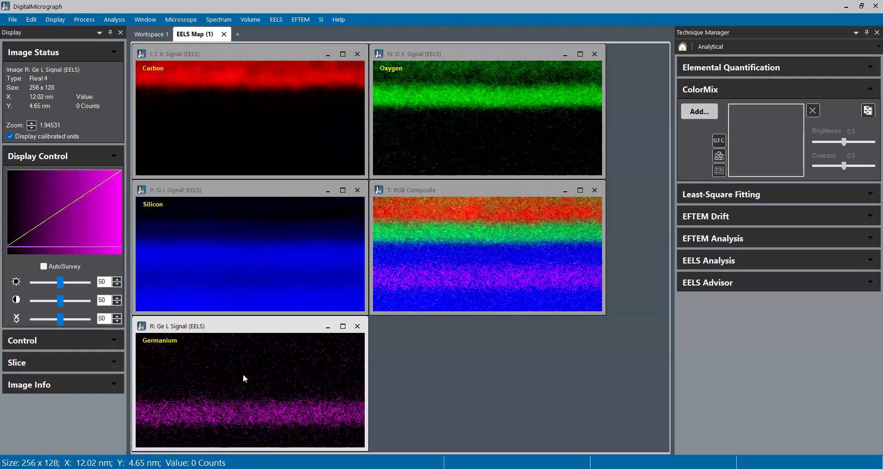
{"action": "left_click", "coordinate": [269, 263]}
{"action": "scroll", "coordinate": [269, 264], "scroll_direction": "up", "scroll_amount": 2}
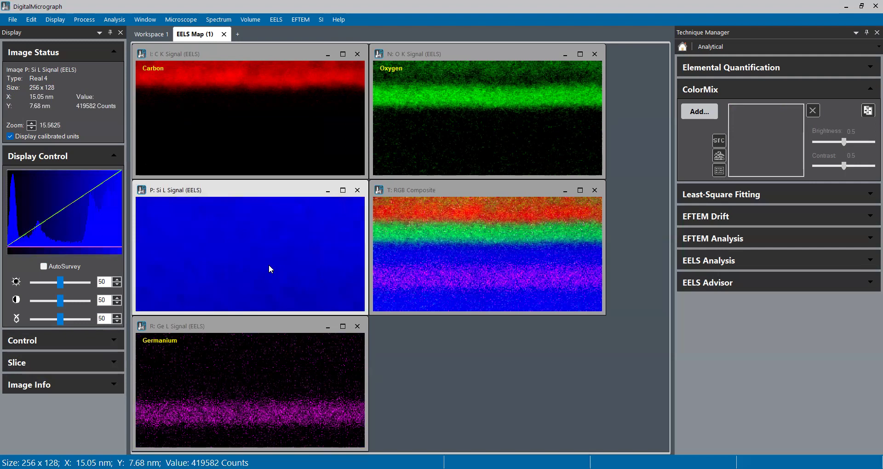
{"action": "scroll", "coordinate": [269, 264], "scroll_direction": "down", "scroll_amount": 4}
{"action": "scroll", "coordinate": [268, 264], "scroll_direction": "up", "scroll_amount": 1}
{"action": "scroll", "coordinate": [269, 265], "scroll_direction": "down", "scroll_amount": 1}
{"action": "scroll", "coordinate": [269, 265], "scroll_direction": "up", "scroll_amount": 1}
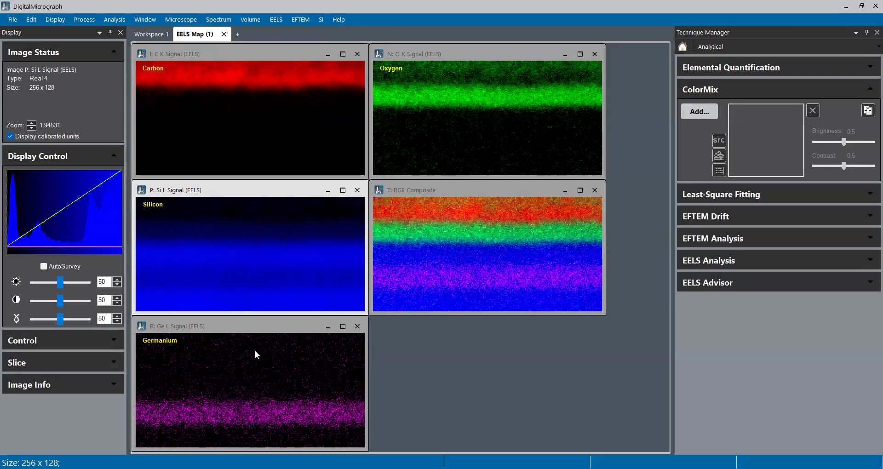
In the EELS edge setup for the Workspace 1 picker spectrum, mark C K as overlapping Si L and O K as overlapping C K
{"action": "left_click", "coordinate": [153, 33]}
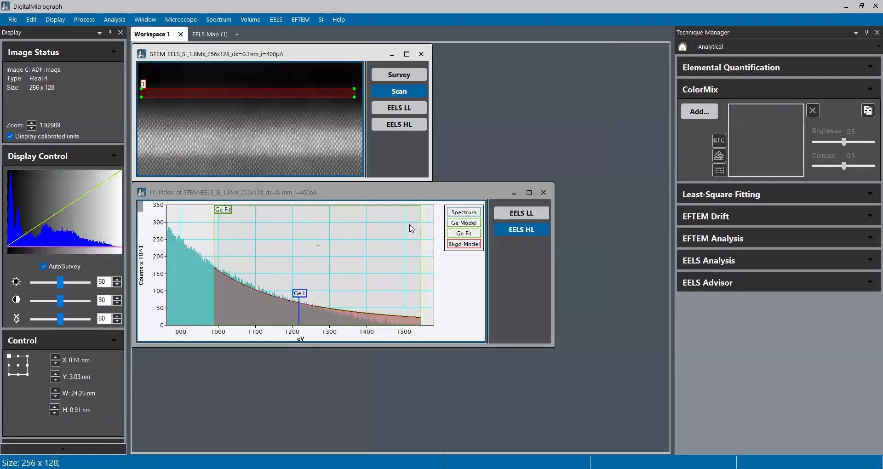
{"action": "left_click", "coordinate": [416, 190]}
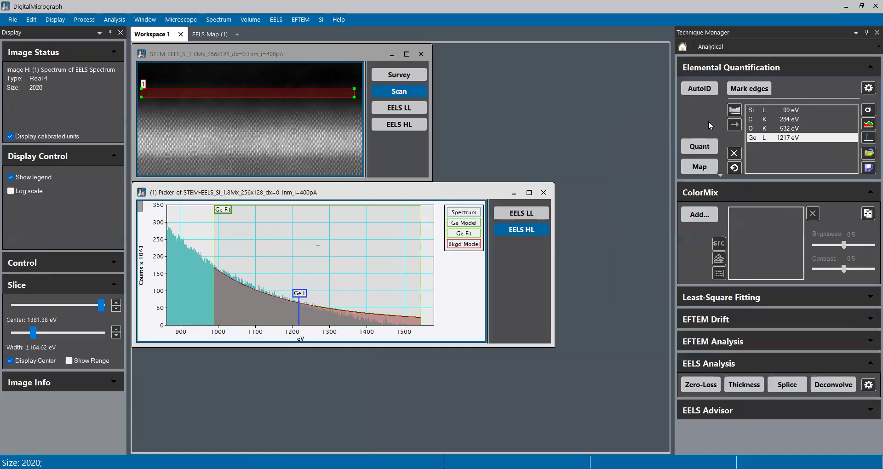
{"action": "left_click", "coordinate": [869, 112]}
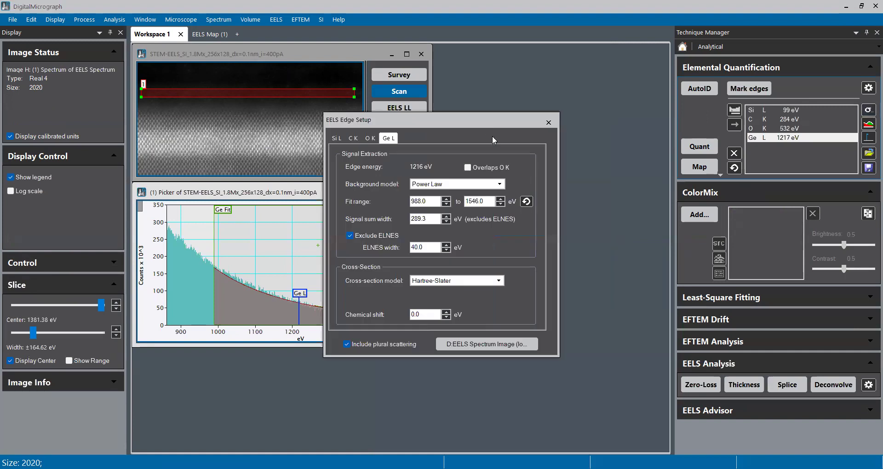
{"action": "left_click_drag", "start_coordinate": [480, 120], "coordinate": [625, 180]}
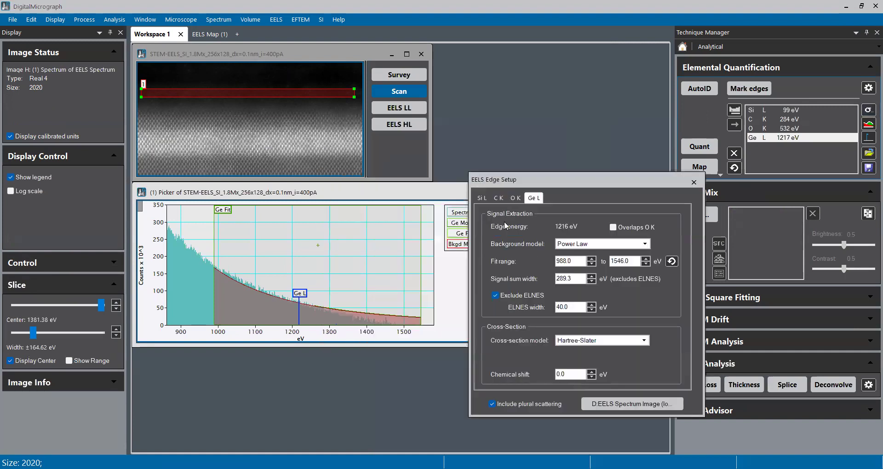
{"action": "left_click", "coordinate": [498, 196]}
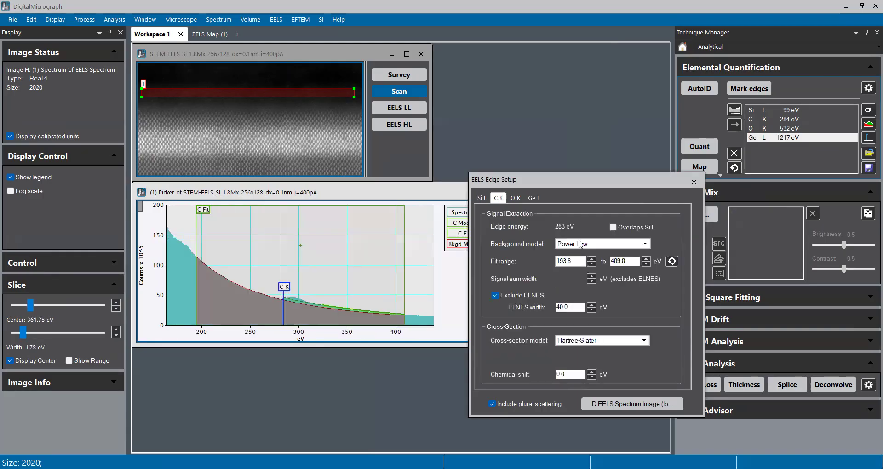
{"action": "left_click", "coordinate": [613, 228]}
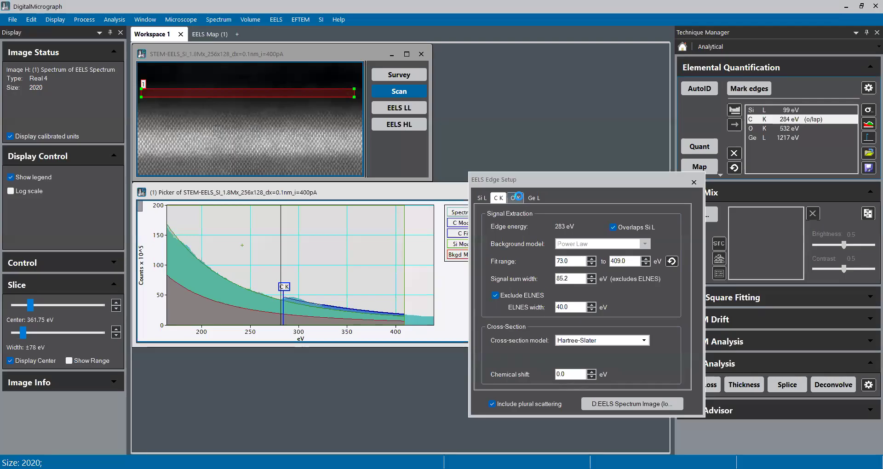
{"action": "left_click", "coordinate": [524, 196]}
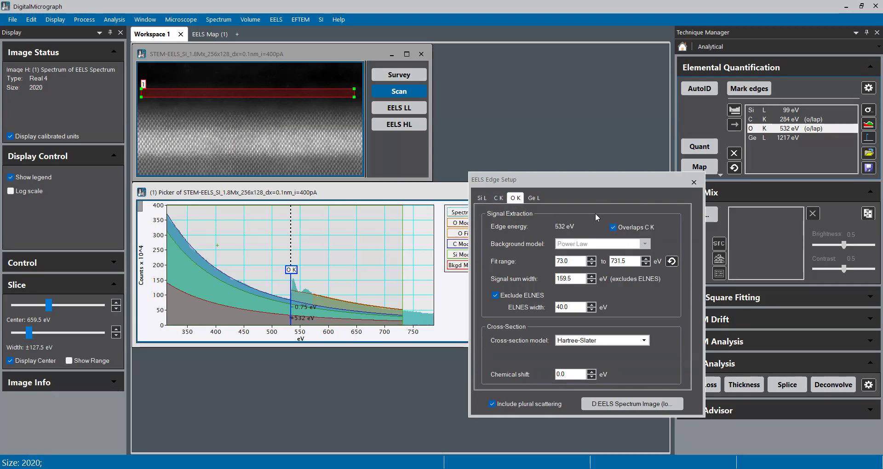
{"action": "left_click", "coordinate": [693, 181]}
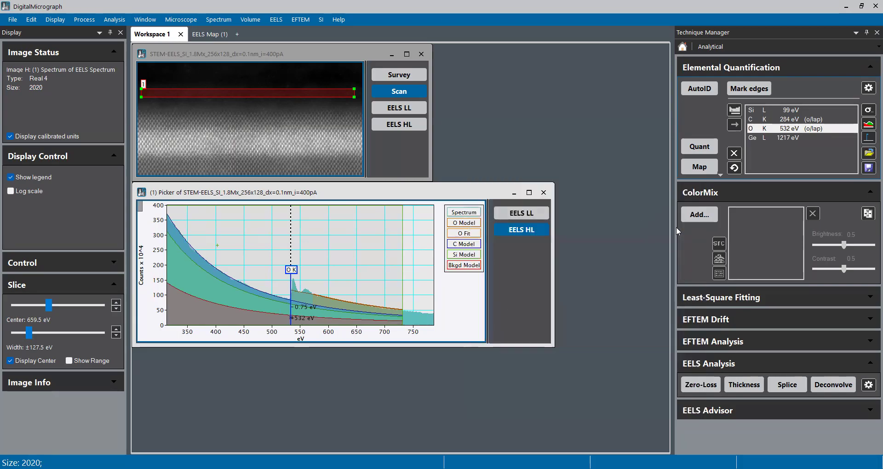
Compute EELS maps for Si, C, O and Ge with the overlap settings, colorized and labelled on a new workspace
{"action": "left_click", "coordinate": [700, 167]}
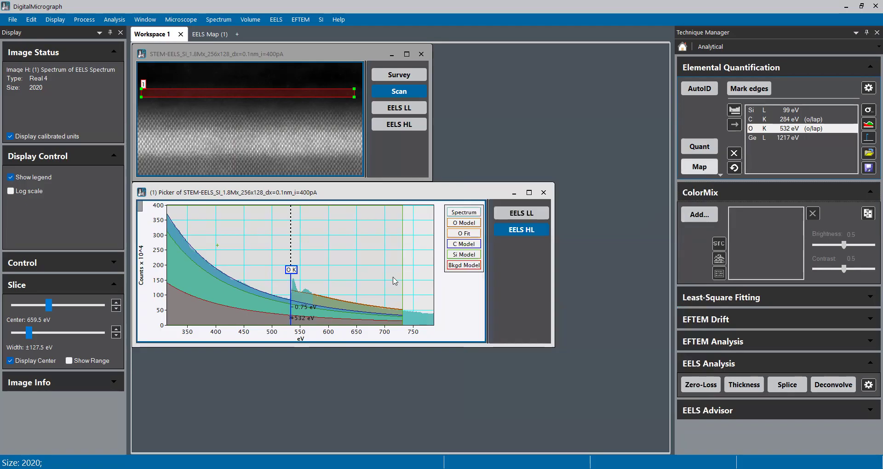
{"action": "left_click", "coordinate": [374, 185]}
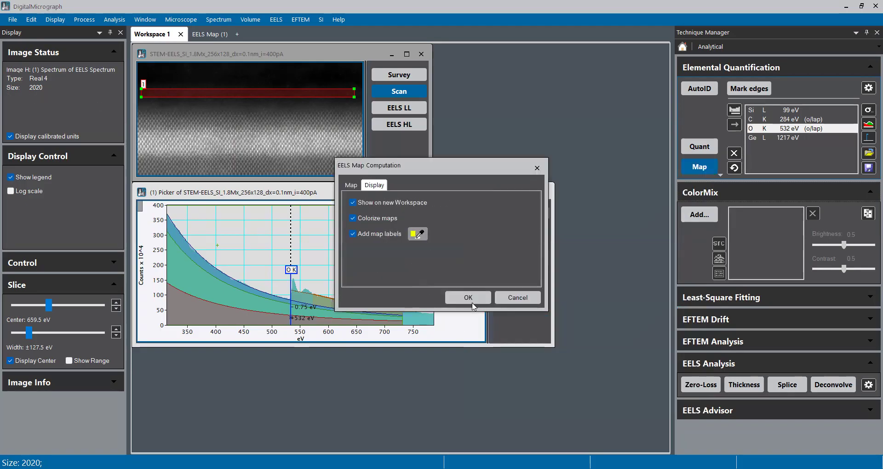
{"action": "left_click", "coordinate": [476, 298]}
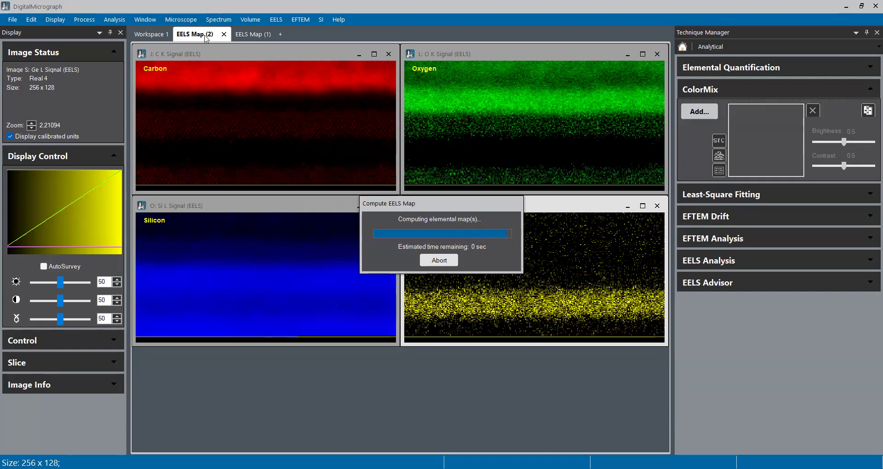
Rename the new EELS Map (2) workspace as with_overlap
{"action": "double_click", "coordinate": [205, 36]}
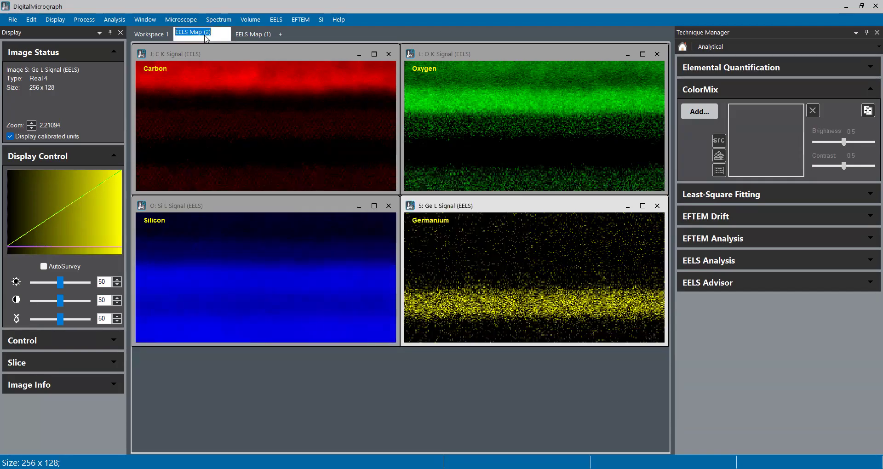
{"action": "type", "text": "+overlap"}
{"action": "key", "text": "BackSpace"}
{"action": "key", "text": "BackSpace"}
{"action": "key", "text": "BackSpace"}
{"action": "key", "text": "BackSpace"}
{"action": "key", "text": "BackSpace"}
{"action": "key", "text": "BackSpace"}
{"action": "key", "text": "BackSpace"}
{"action": "key", "text": "BackSpace"}
{"action": "type", "text": "with_overlap"}
{"action": "key", "text": "Return"}
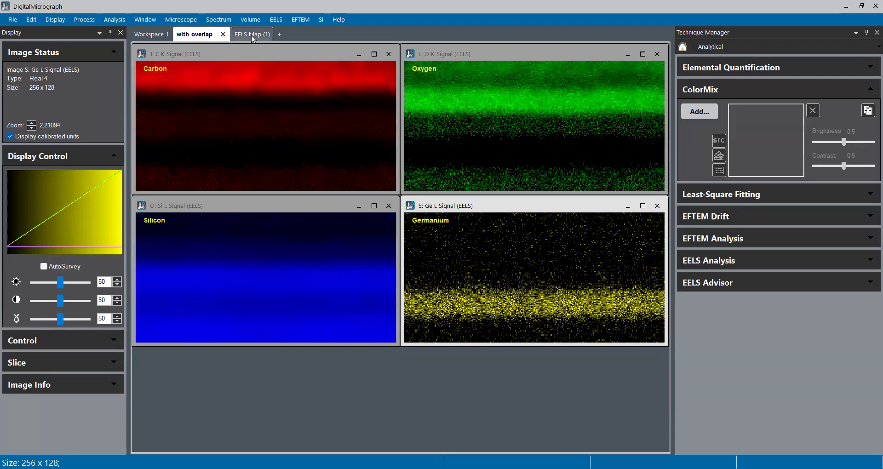
Rename the EELS Map (1) workspace as no_overlap
{"action": "left_click", "coordinate": [252, 35]}
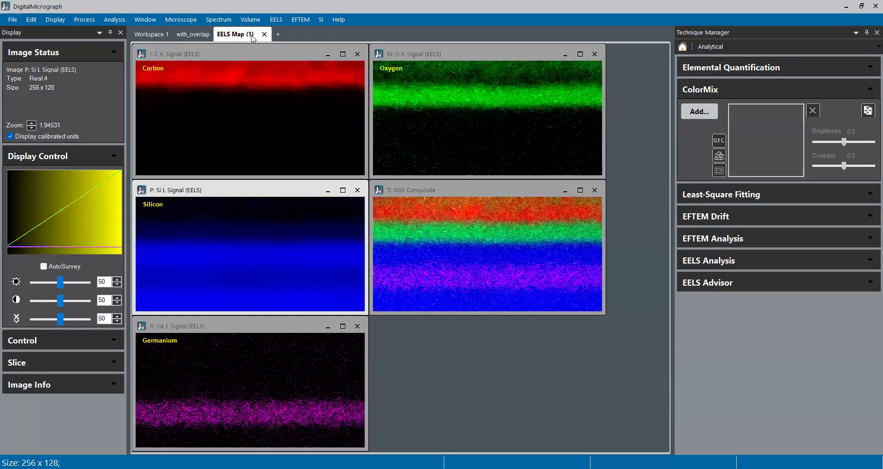
{"action": "double_click", "coordinate": [252, 35]}
{"action": "type", "text": "no_overlap"}
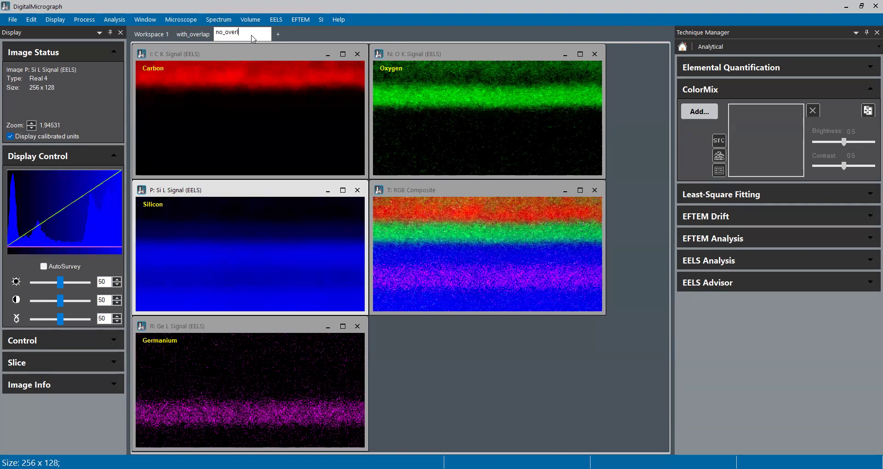
{"action": "key", "text": "Return"}
Review and close the with_overlap workspace, and restore the edge setup without overlaps for the Workspace 1 picker spectrum
{"action": "left_click", "coordinate": [193, 35]}
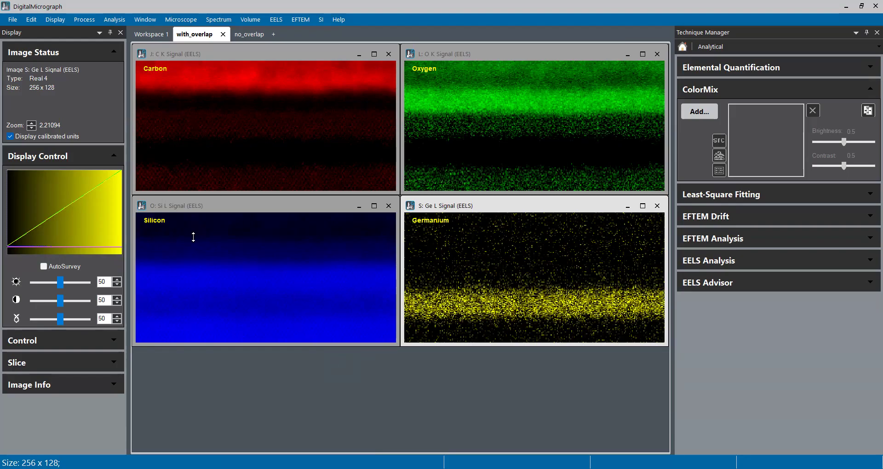
{"action": "left_click", "coordinate": [223, 34]}
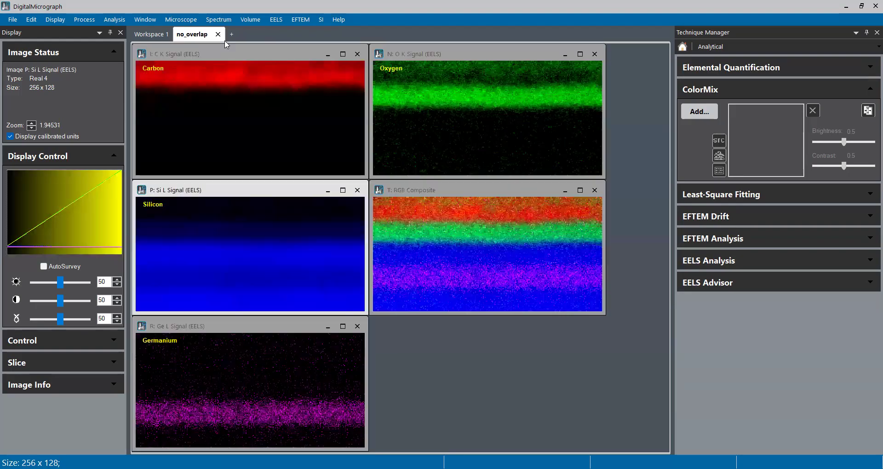
{"action": "left_click", "coordinate": [154, 34]}
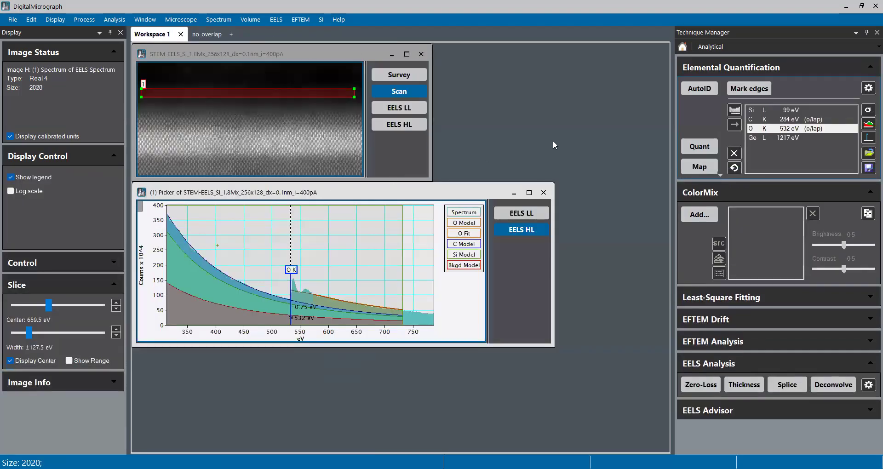
{"action": "left_click", "coordinate": [869, 155]}
{"action": "left_click", "coordinate": [386, 206]}
{"action": "left_click", "coordinate": [421, 302]}
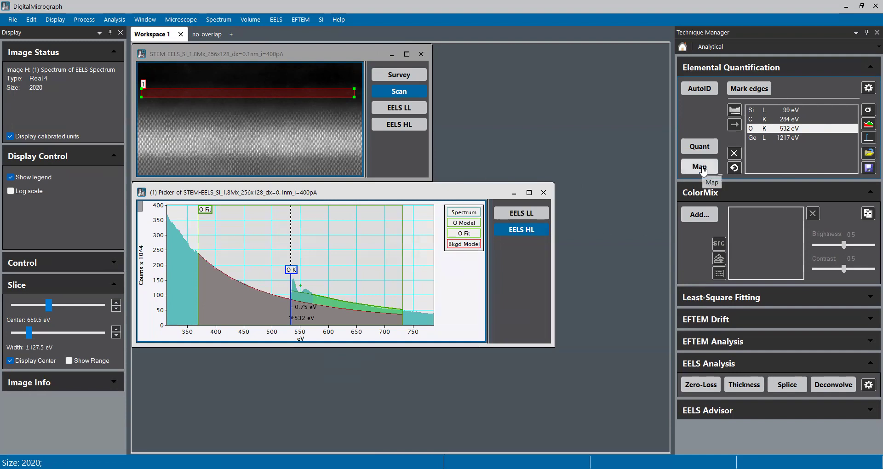
Rename the no_overlap workspace as signal
{"action": "left_click", "coordinate": [205, 36]}
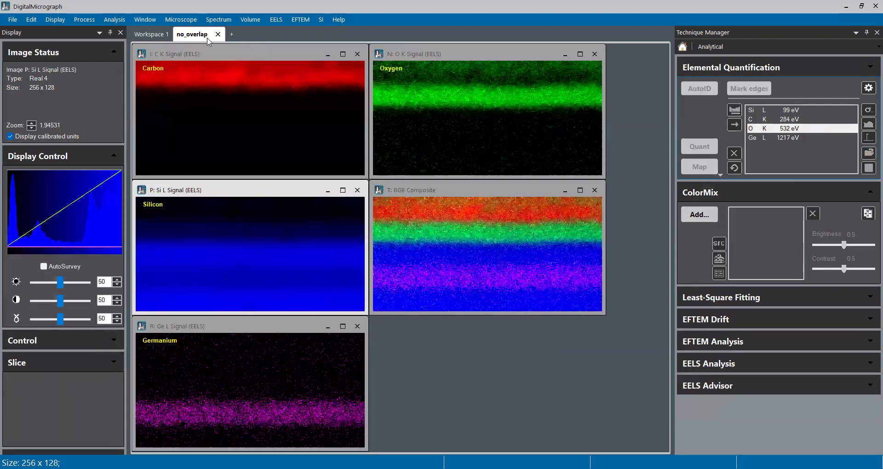
{"action": "double_click", "coordinate": [207, 39]}
{"action": "type", "text": "signal"}
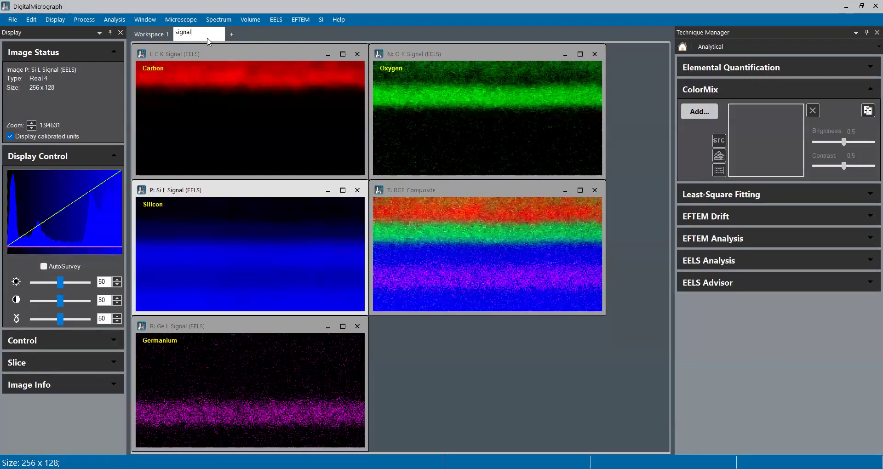
{"action": "key", "text": "Return"}
From Workspace 1, compute signal integral maps scaled by cross-section, colorized and labelled on a new workspace
{"action": "left_click", "coordinate": [156, 42]}
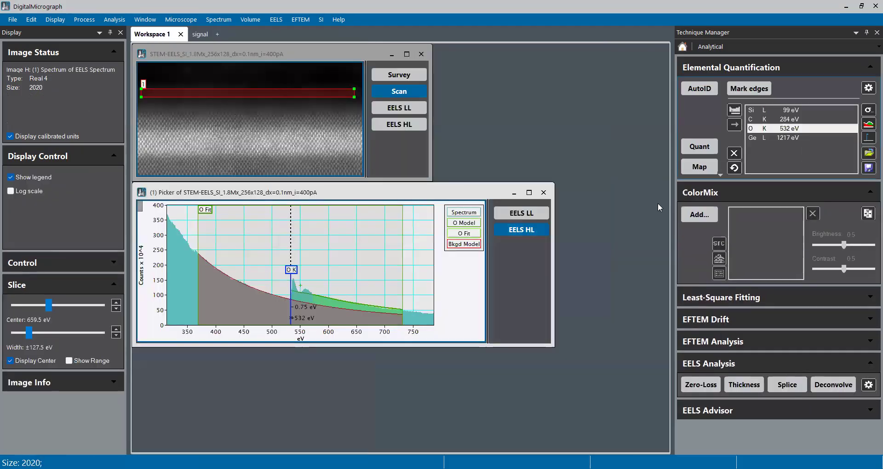
{"action": "left_click", "coordinate": [698, 167]}
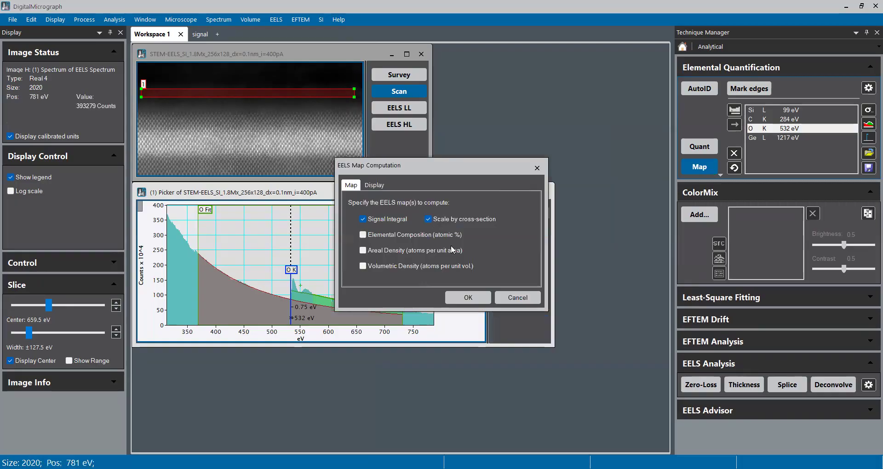
{"action": "left_click", "coordinate": [373, 187]}
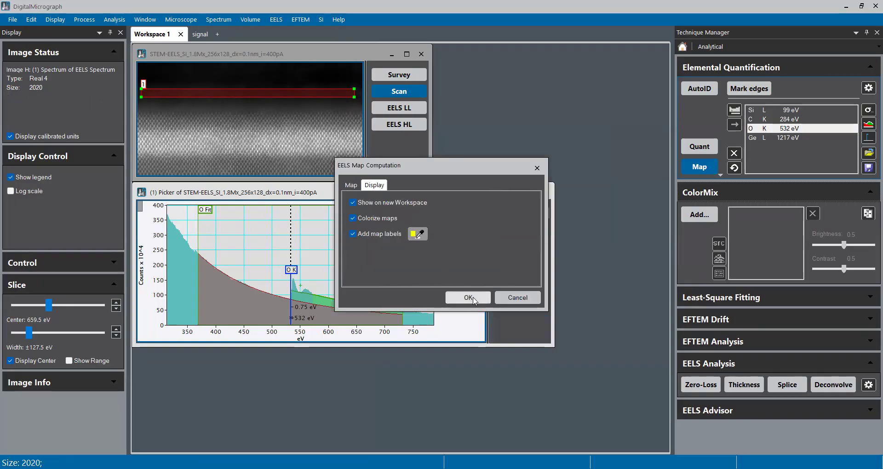
{"action": "left_click", "coordinate": [468, 298]}
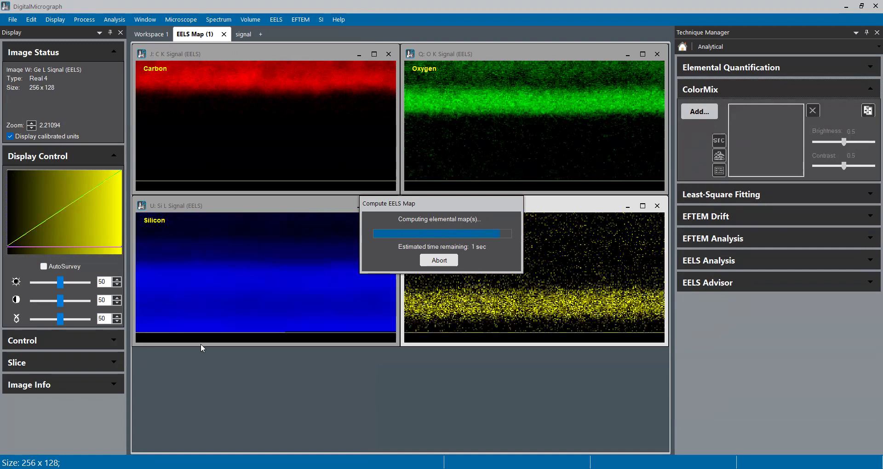
Rename the workspace holding the newly computed cross-section-scaled maps as signal_scaled
{"action": "double_click", "coordinate": [199, 39]}
{"action": "type", "text": "sig"}
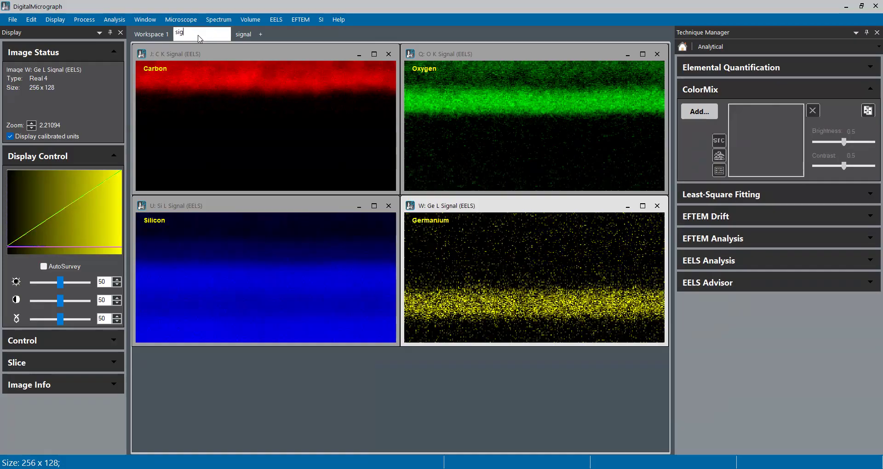
{"action": "type", "text": "nal_scaled"}
{"action": "key", "text": "Return"}
Turn on AutoSurvey for the four signal_scaled maps and compare them with the maps in the signal workspace
{"action": "left_click", "coordinate": [211, 69]}
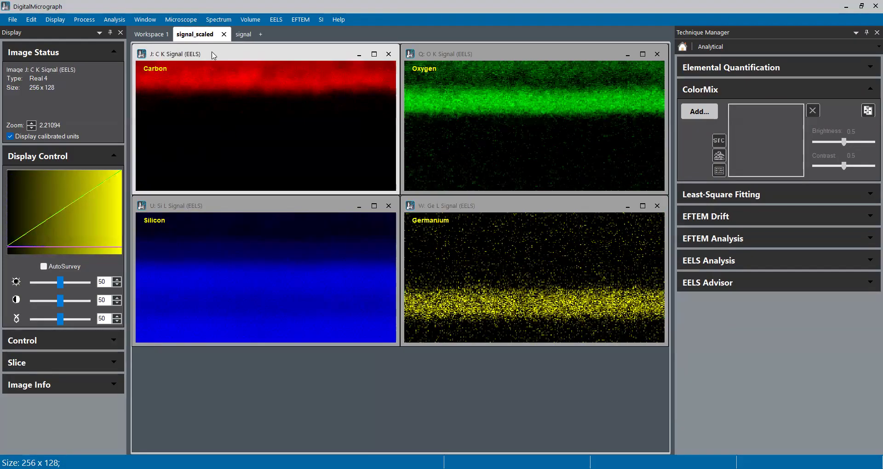
{"action": "left_click", "coordinate": [57, 268]}
{"action": "left_click", "coordinate": [479, 54]}
{"action": "left_click", "coordinate": [64, 268]}
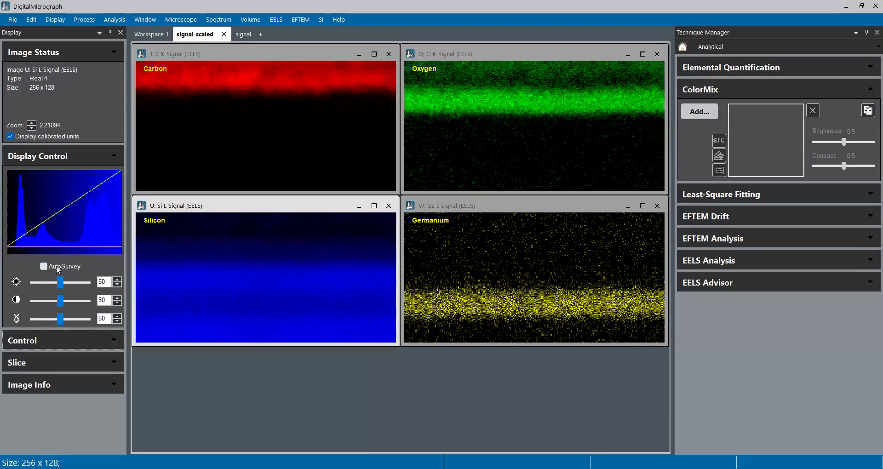
{"action": "left_click", "coordinate": [449, 207]}
{"action": "left_click", "coordinate": [45, 266]}
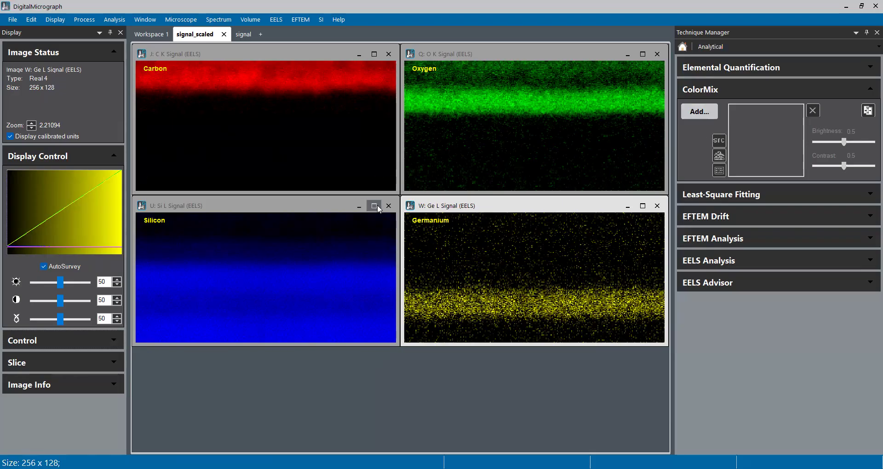
{"action": "left_click", "coordinate": [244, 34]}
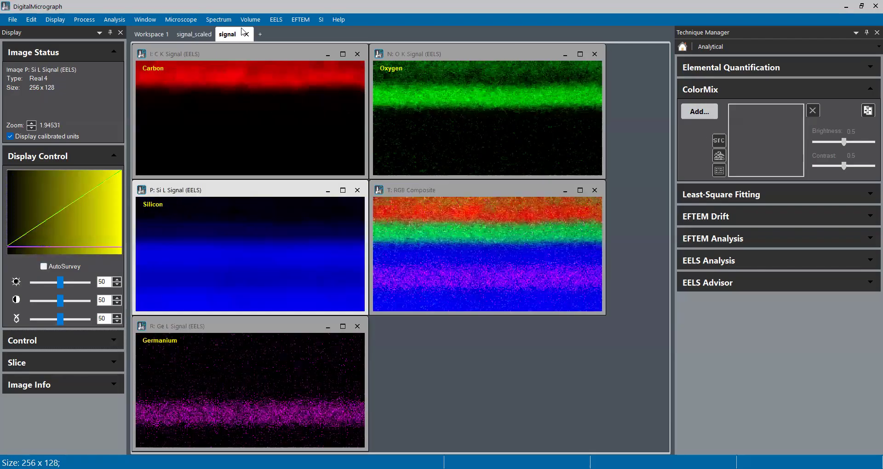
{"action": "left_click", "coordinate": [200, 36]}
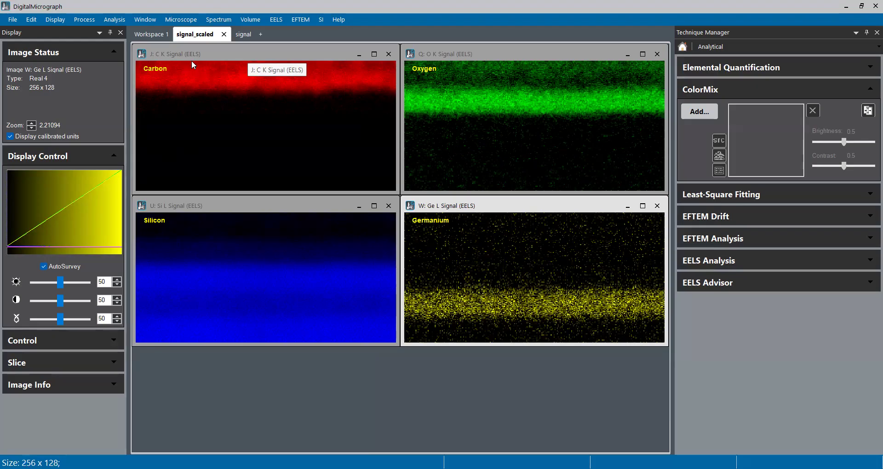
Report the minimum and maximum statistics of the scaled C K and O K signal maps
{"action": "left_click", "coordinate": [206, 54]}
{"action": "left_click", "coordinate": [114, 19]}
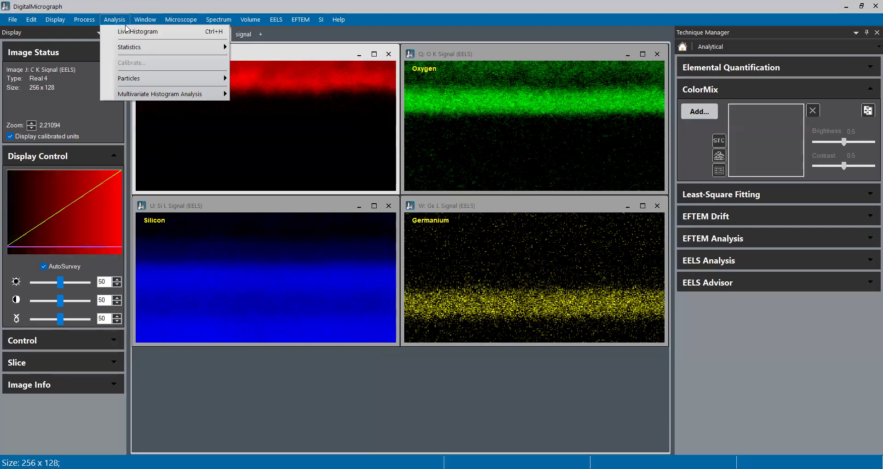
{"action": "mouse_move", "coordinate": [141, 52]}
{"action": "left_click", "coordinate": [276, 59]}
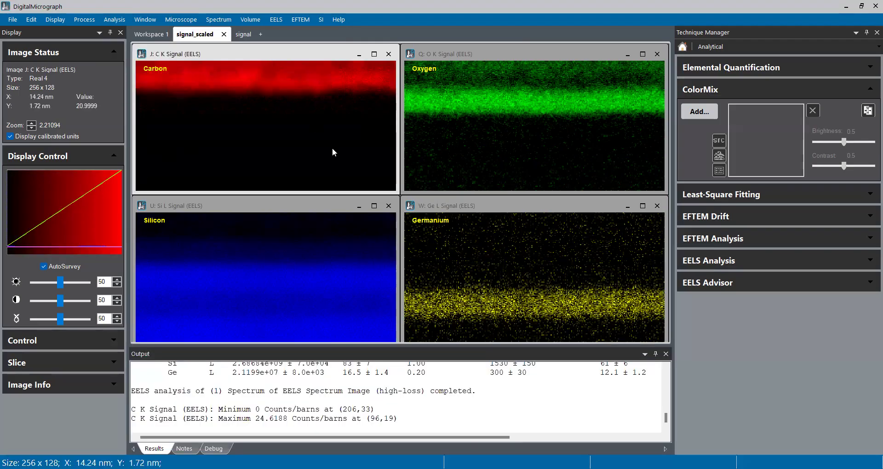
{"action": "left_click", "coordinate": [428, 84]}
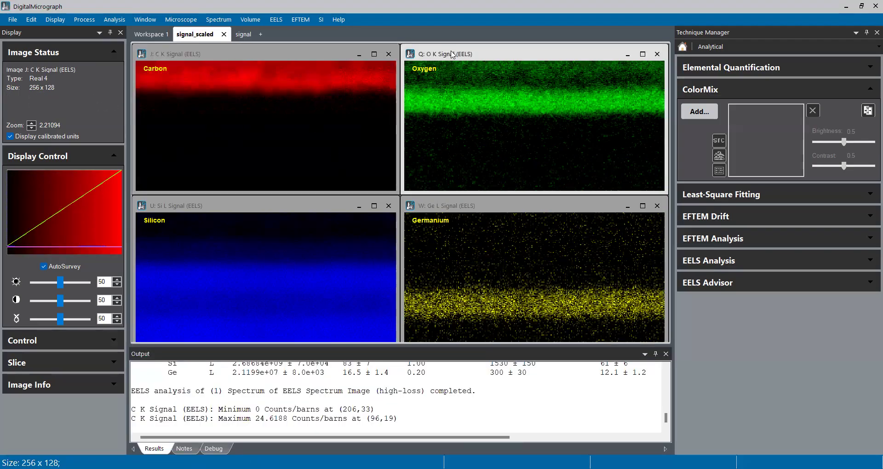
{"action": "left_click", "coordinate": [110, 20]}
{"action": "mouse_move", "coordinate": [138, 47]}
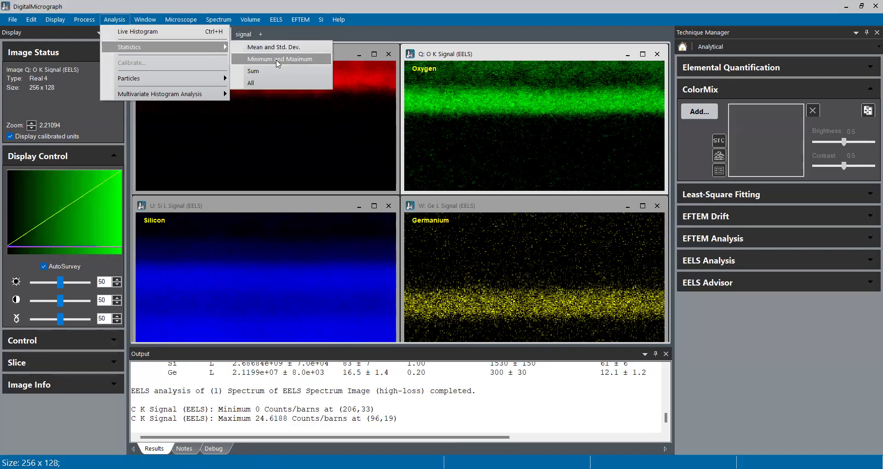
{"action": "left_click", "coordinate": [248, 59]}
Report the minimum and maximum statistics of the scaled Si L and Ge L maps, and review the results for all four elements
{"action": "left_click", "coordinate": [262, 206]}
{"action": "left_click", "coordinate": [114, 19]}
{"action": "mouse_move", "coordinate": [138, 47]}
{"action": "left_click", "coordinate": [255, 58]}
{"action": "left_click", "coordinate": [462, 207]}
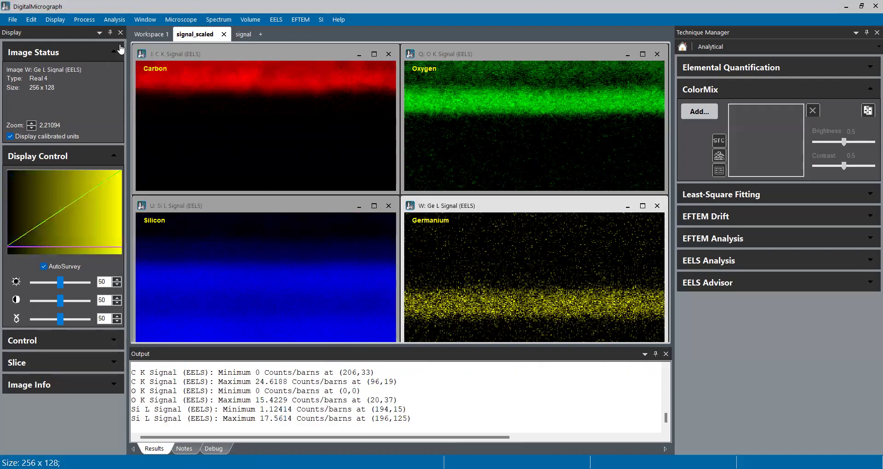
{"action": "left_click", "coordinate": [109, 22]}
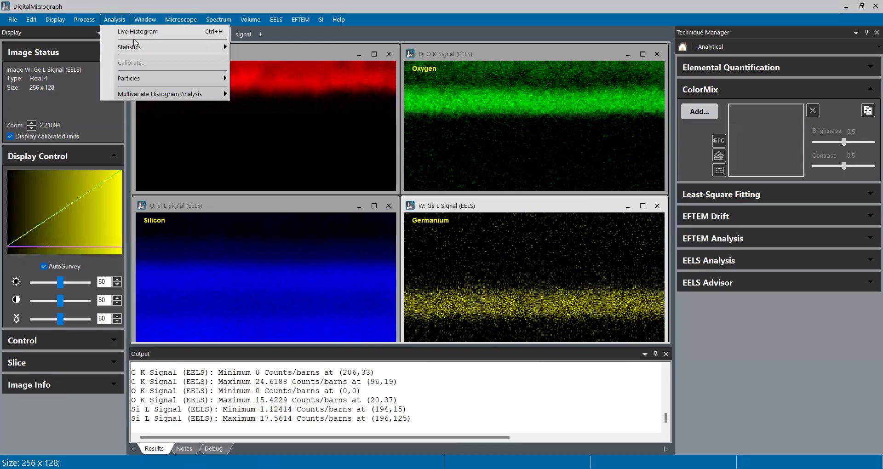
{"action": "mouse_move", "coordinate": [139, 49]}
{"action": "left_click", "coordinate": [275, 59]}
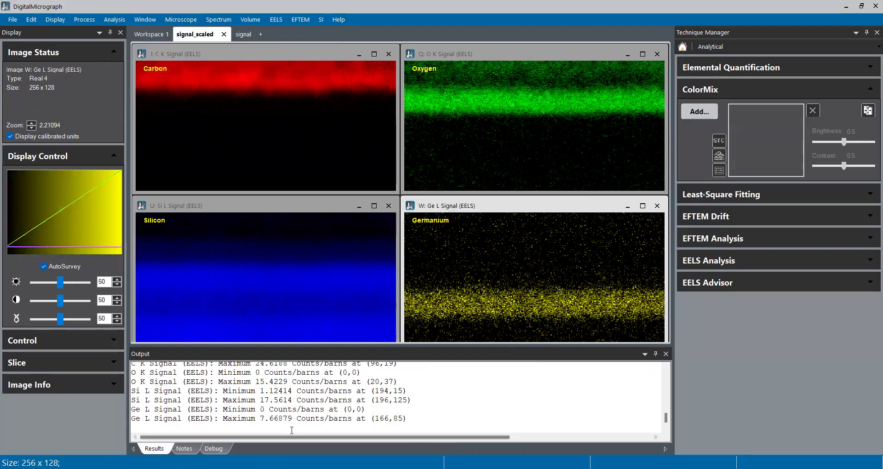
{"action": "scroll", "coordinate": [285, 395], "scroll_direction": "up", "scroll_amount": 1}
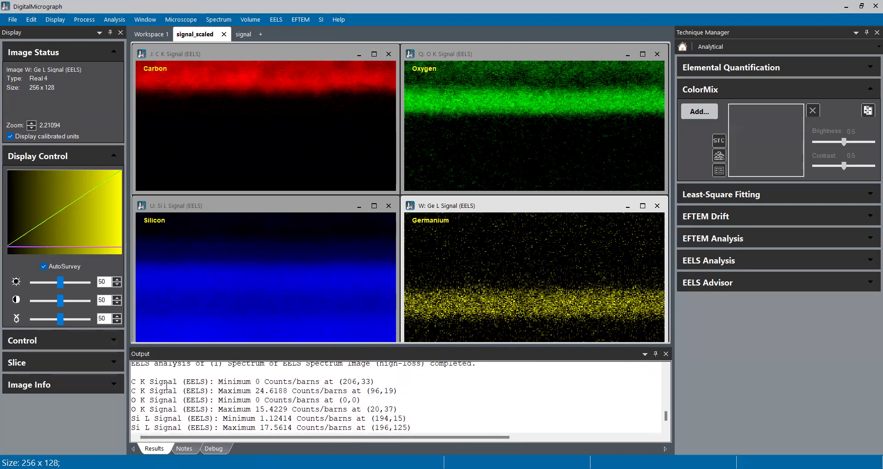
{"action": "scroll", "coordinate": [267, 396], "scroll_direction": "down", "scroll_amount": 1}
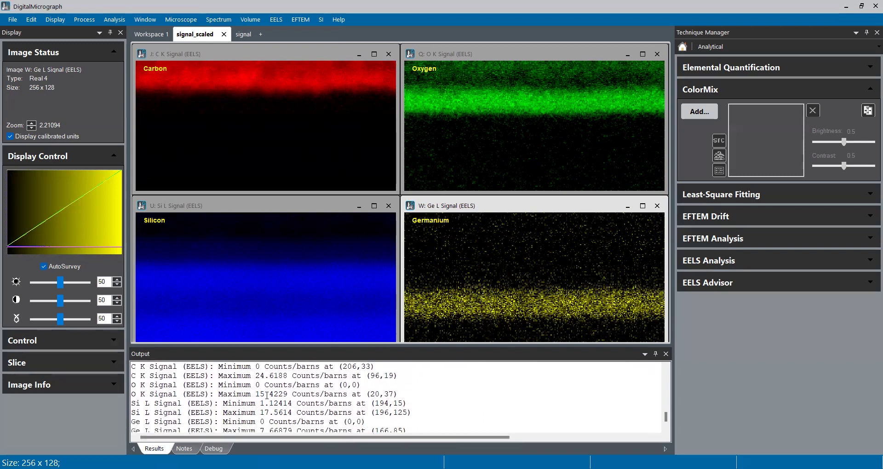
{"action": "scroll", "coordinate": [269, 397], "scroll_direction": "up", "scroll_amount": 1}
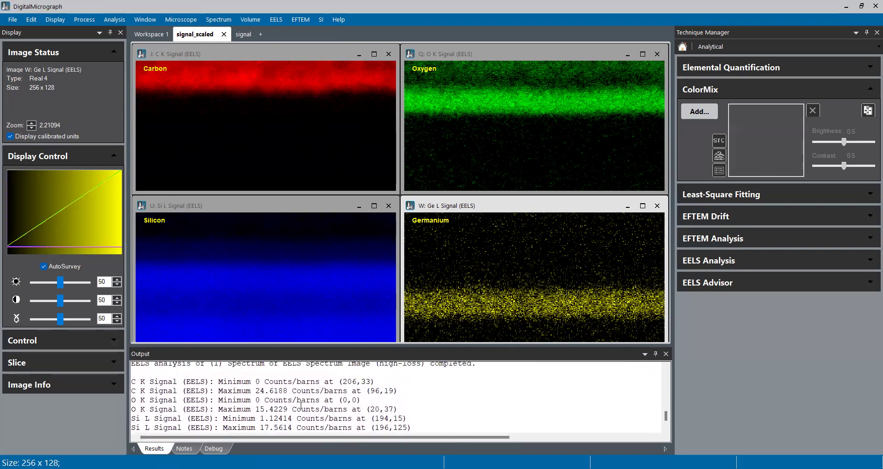
Set the scaled C K map's high contrast limit to 24.62 and turn off its AutoSurvey
{"action": "left_click", "coordinate": [284, 54]}
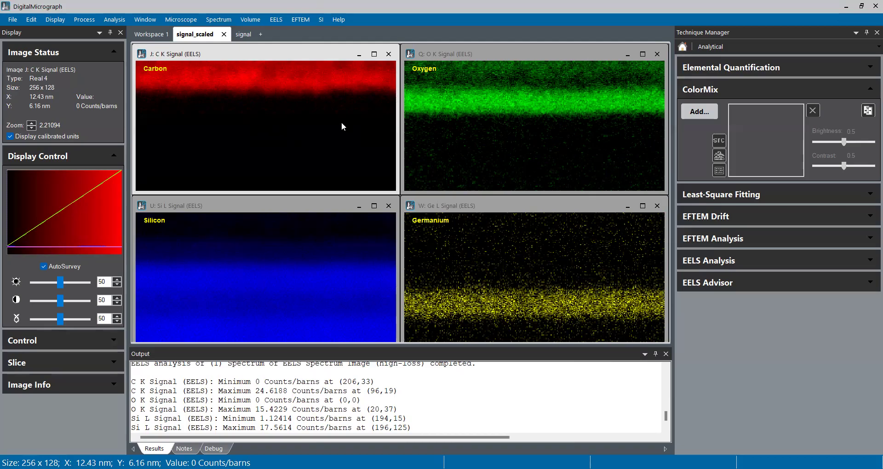
{"action": "key", "text": "ctrl+i"}
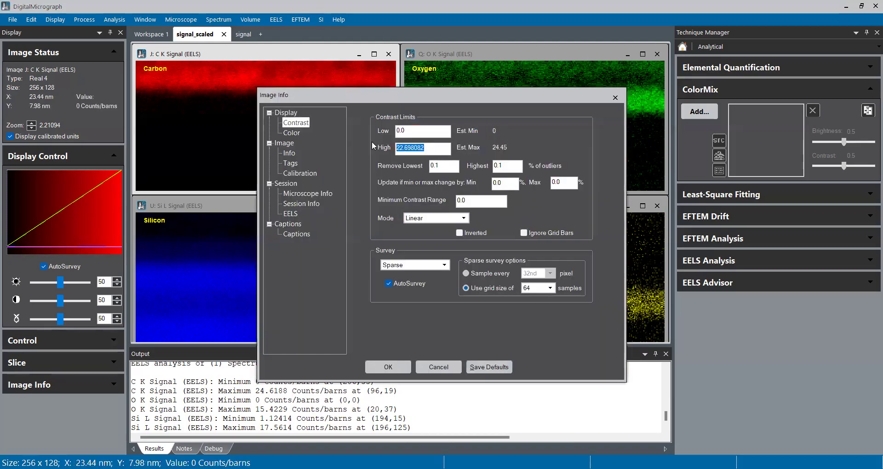
{"action": "type", "text": "24.62"}
{"action": "left_click_drag", "start_coordinate": [411, 147], "coordinate": [383, 150]}
{"action": "key", "text": "ctrl+c"}
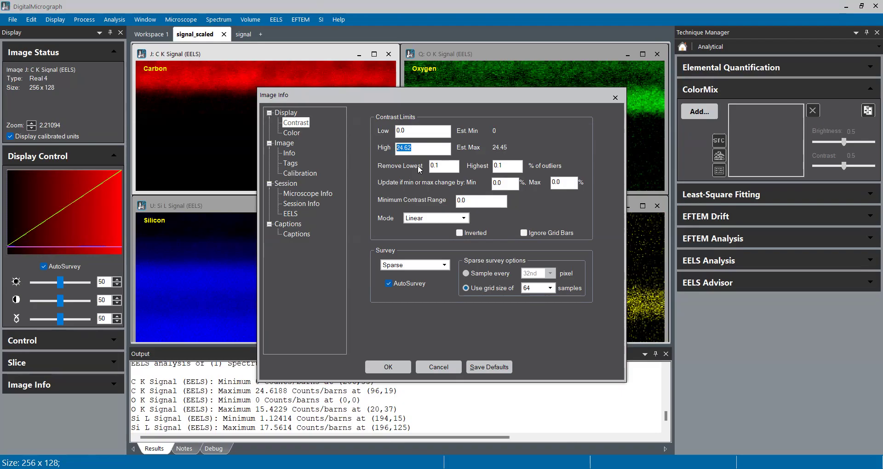
{"action": "left_click", "coordinate": [409, 283]}
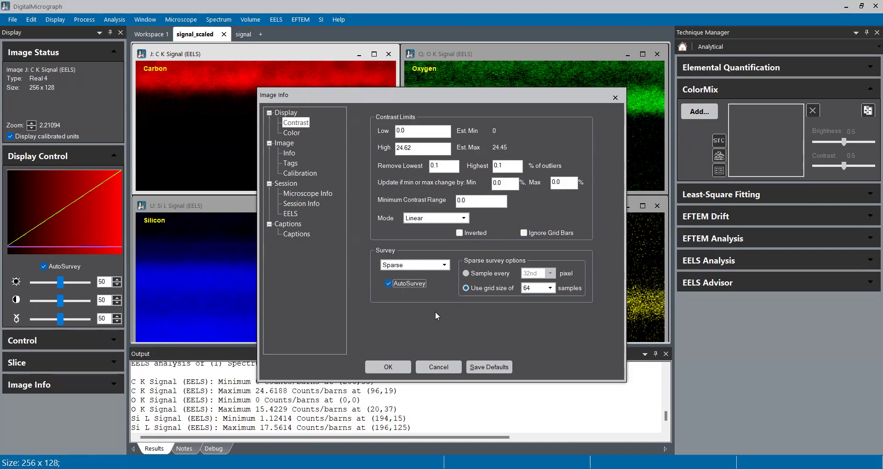
{"action": "left_click", "coordinate": [388, 284]}
{"action": "left_click", "coordinate": [387, 367]}
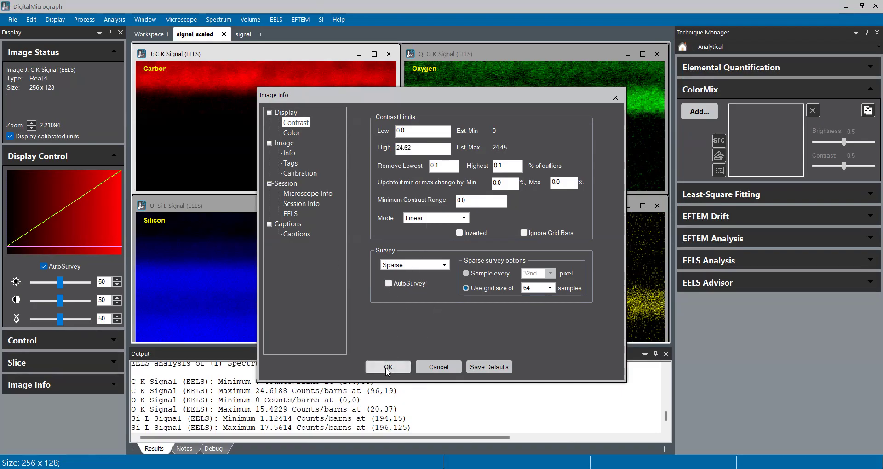
Apply the same 24.62 high contrast limit to the scaled O K map and turn off its AutoSurvey
{"action": "left_click", "coordinate": [492, 133]}
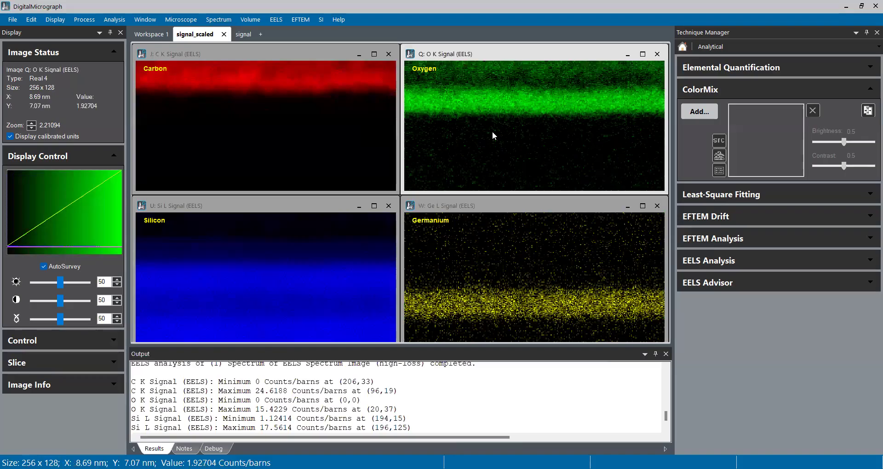
{"action": "key", "text": "ctrl+d"}
{"action": "key", "text": "ctrl+v"}
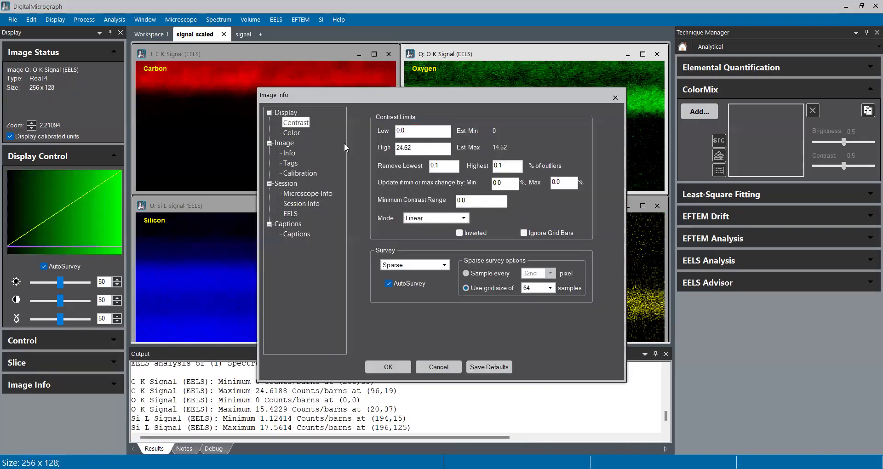
{"action": "left_click", "coordinate": [389, 284]}
{"action": "left_click", "coordinate": [387, 366]}
Set the scaled Si L map's contrast limits to 0 and 24.62, with AutoSurvey off
{"action": "left_click", "coordinate": [276, 216]}
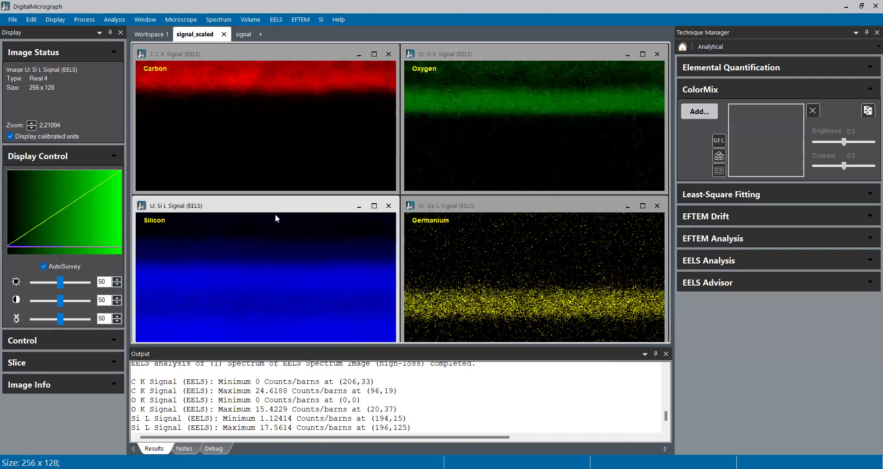
{"action": "key", "text": "ctrl+d"}
{"action": "left_click", "coordinate": [389, 283]}
{"action": "left_click_drag", "start_coordinate": [432, 146], "coordinate": [352, 148]}
{"action": "type", "text": "24.62"}
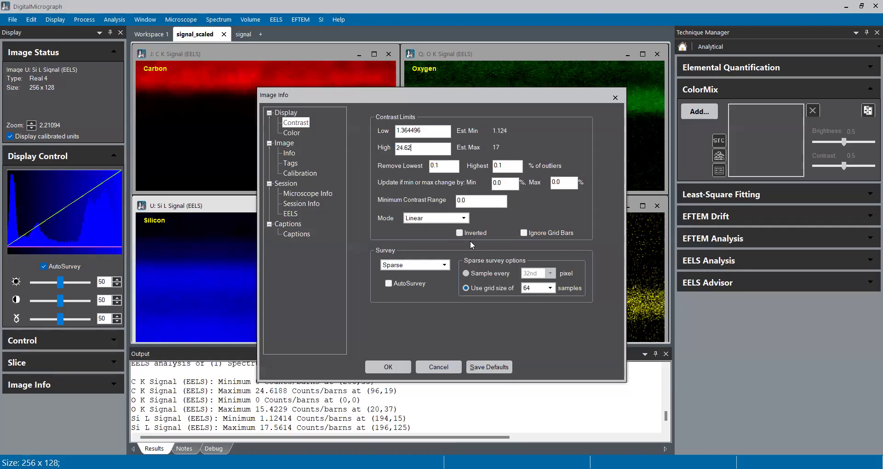
{"action": "left_click_drag", "start_coordinate": [437, 131], "coordinate": [345, 128]}
{"action": "type", "text": "0"}
{"action": "key", "text": "Tab"}
{"action": "left_click", "coordinate": [396, 368]}
Check the contrast limits and AutoSurvey setting of the scaled O K map
{"action": "left_click", "coordinate": [489, 115]}
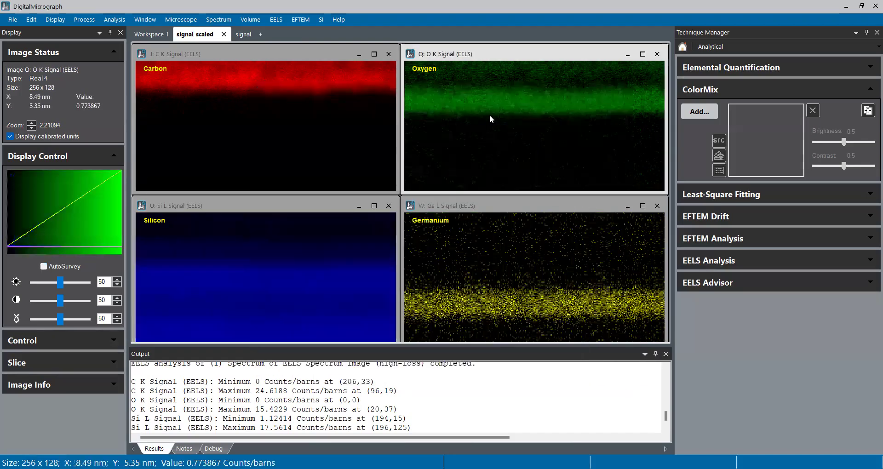
{"action": "key", "text": "ctrl+d"}
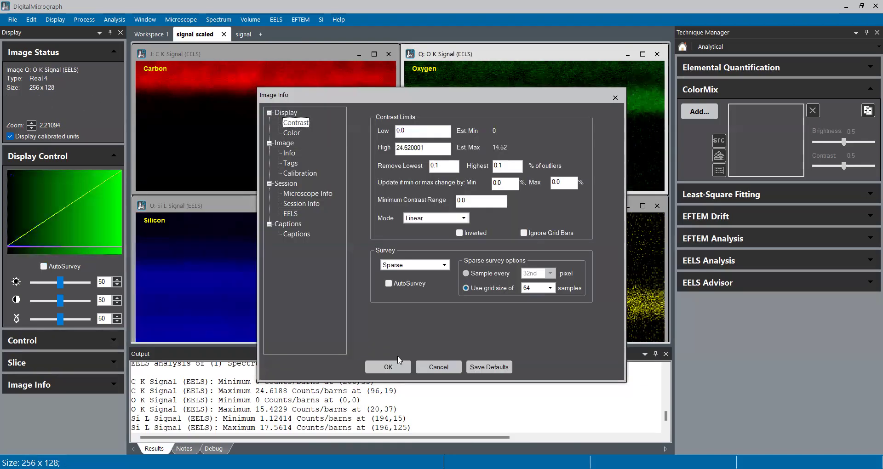
{"action": "left_click", "coordinate": [407, 367]}
Set the scaled Ge L map's high contrast limit to 24.62 and turn off its AutoSurvey
{"action": "left_click", "coordinate": [490, 265]}
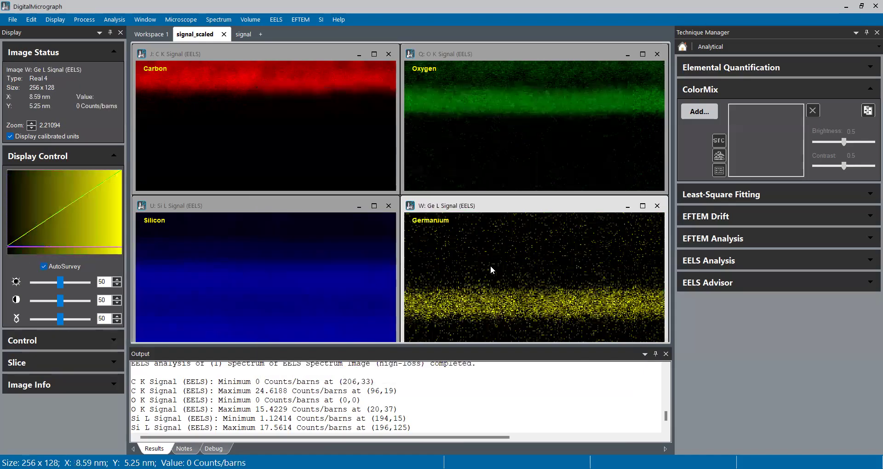
{"action": "key", "text": "ctrl+d"}
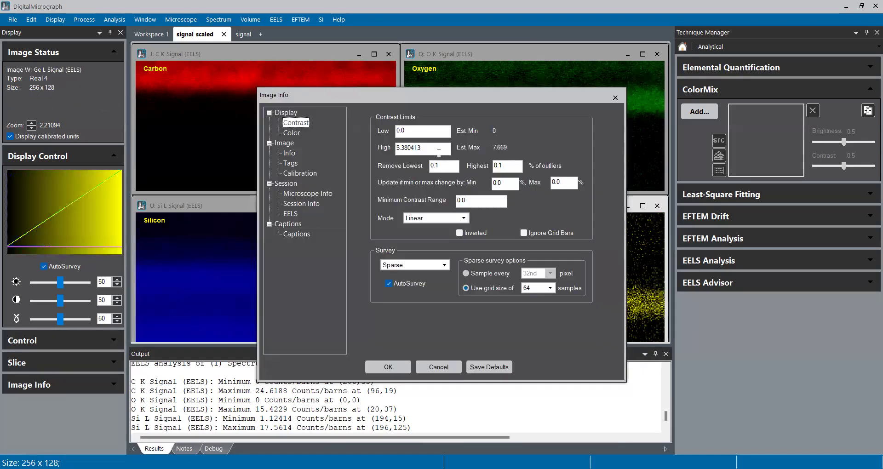
{"action": "left_click", "coordinate": [415, 285]}
{"action": "type", "text": "24.62"}
{"action": "left_click", "coordinate": [387, 367]}
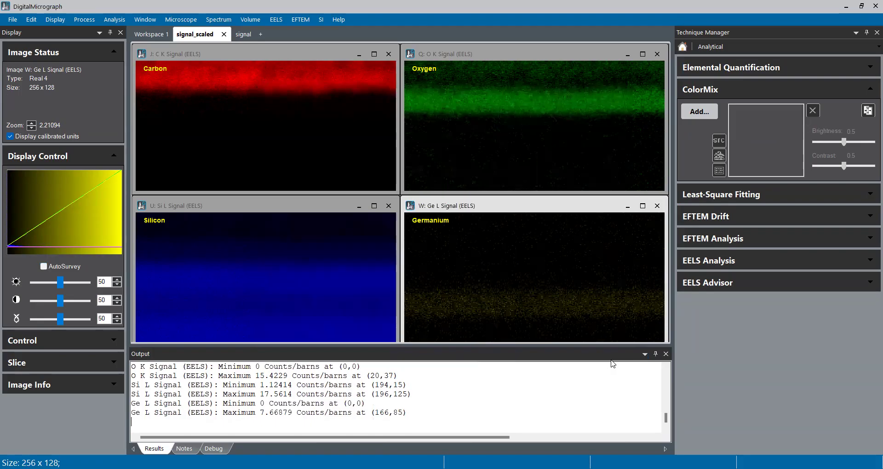
Close the output window and build an RGB color mix composite from the Ge L, O K, Si L and C K maps
{"action": "left_click", "coordinate": [666, 354]}
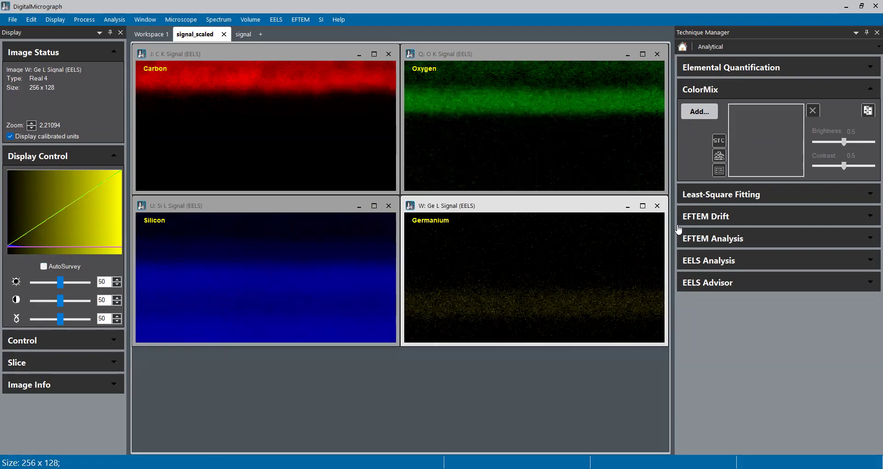
{"action": "left_click", "coordinate": [696, 114]}
{"action": "left_click_drag", "start_coordinate": [379, 206], "coordinate": [414, 275]}
{"action": "left_click", "coordinate": [413, 300]}
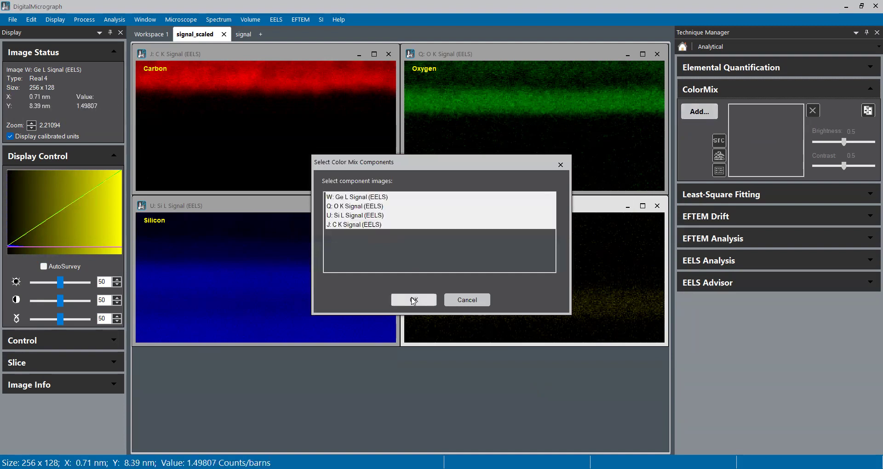
{"action": "left_click", "coordinate": [716, 139]}
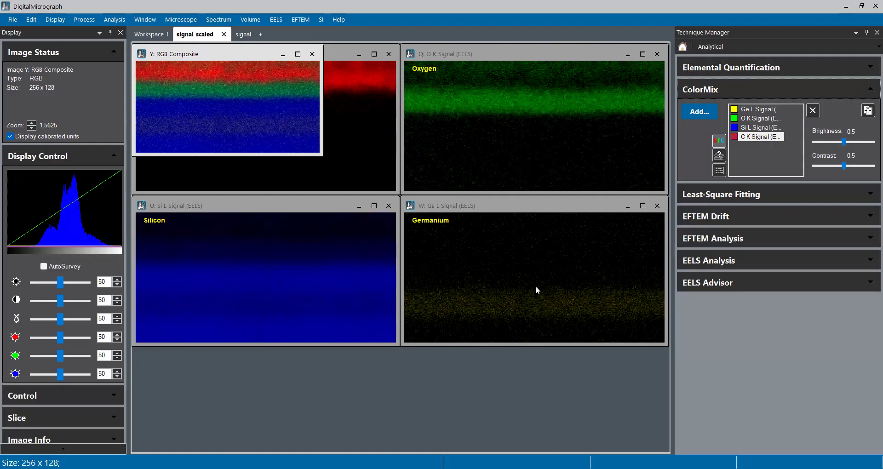
Try magenta and gray as the Ge L map's color in the color mix
{"action": "double_click", "coordinate": [735, 110]}
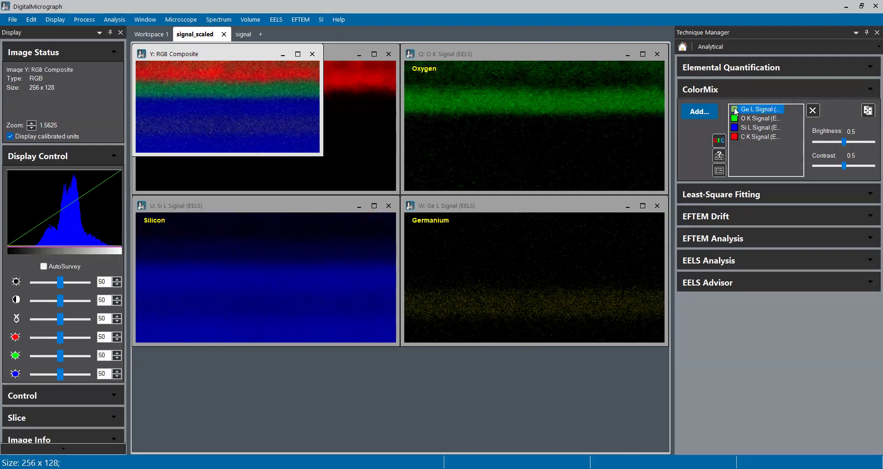
{"action": "left_click", "coordinate": [498, 189]}
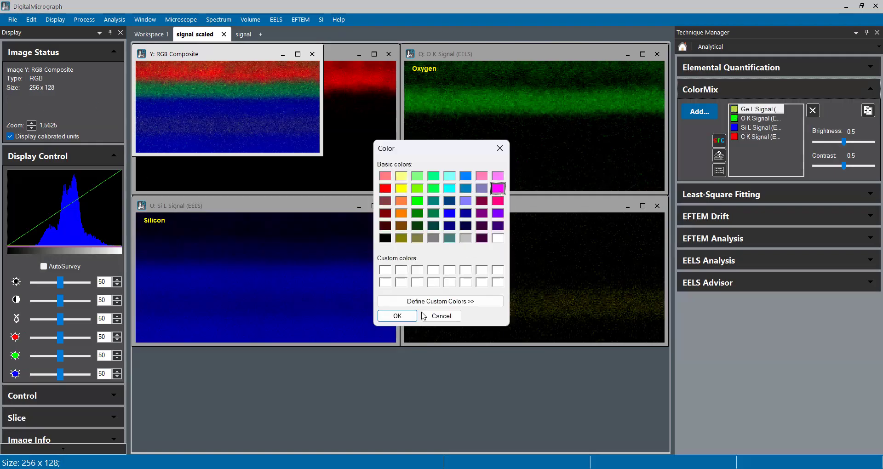
{"action": "left_click", "coordinate": [398, 316]}
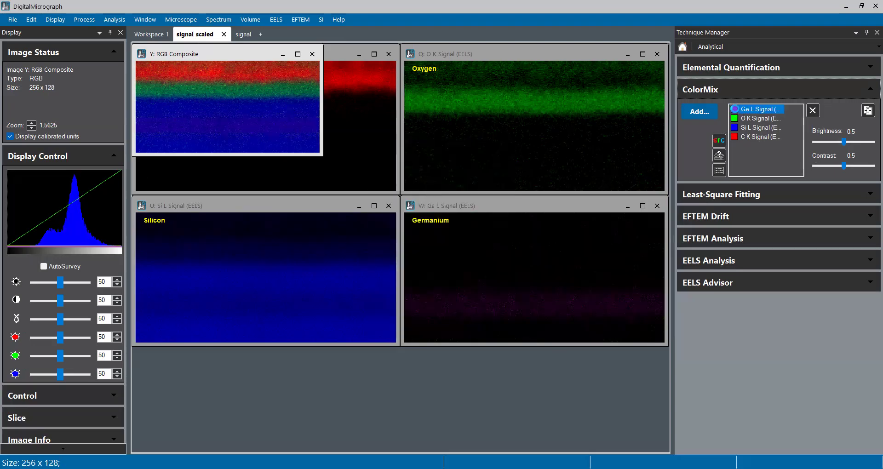
{"action": "left_click", "coordinate": [735, 109]}
{"action": "left_click", "coordinate": [434, 238]}
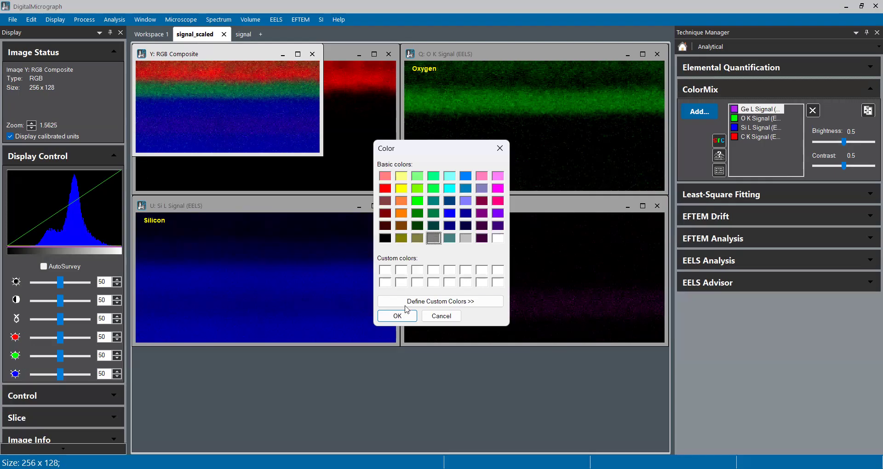
{"action": "left_click", "coordinate": [397, 318]}
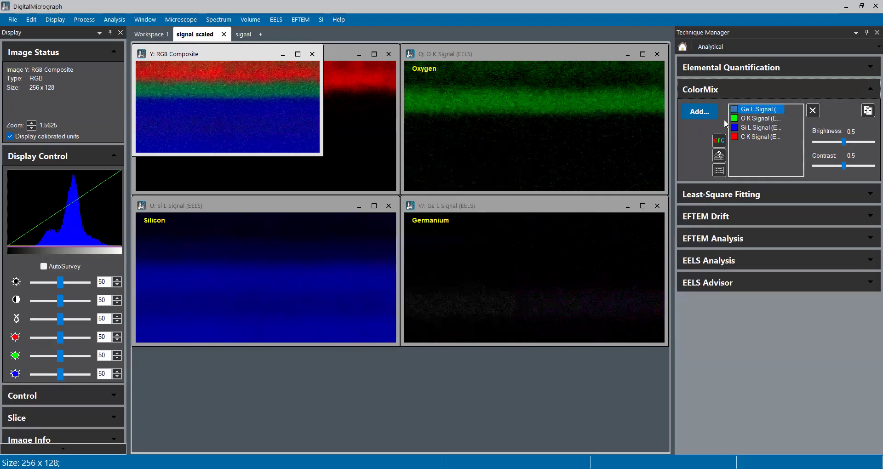
Change the Ge L map's color in the color mix from gray to yellow
{"action": "left_click", "coordinate": [735, 110]}
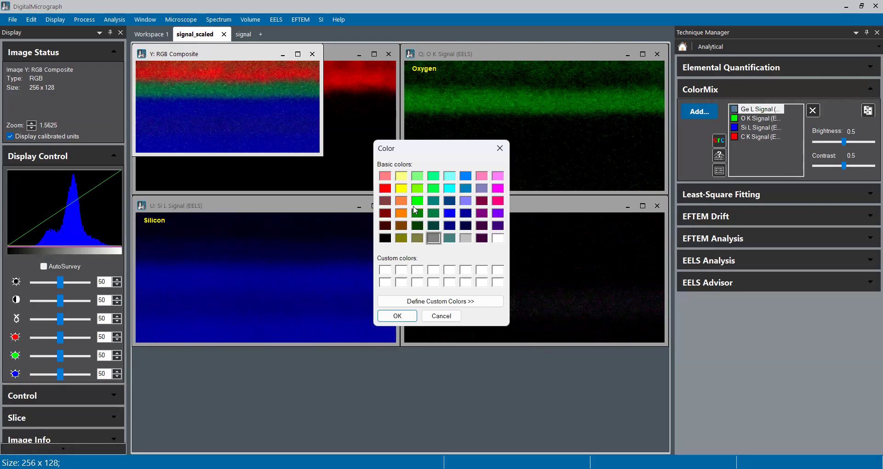
{"action": "left_click", "coordinate": [401, 190]}
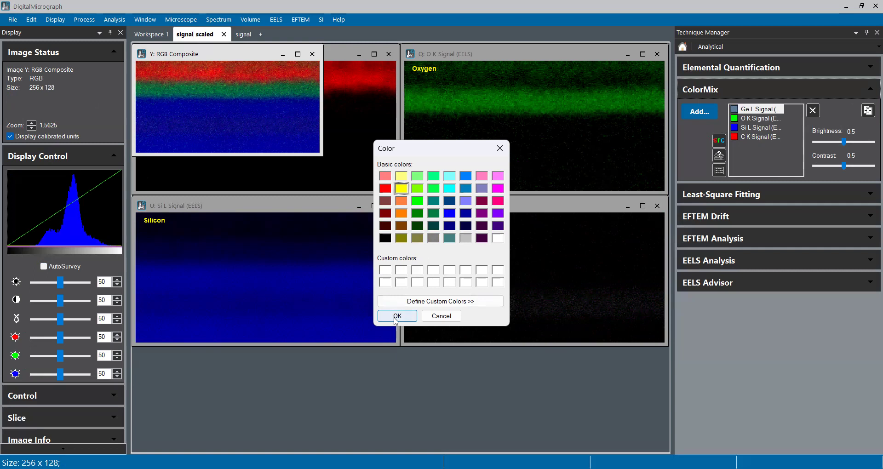
{"action": "left_click", "coordinate": [396, 317]}
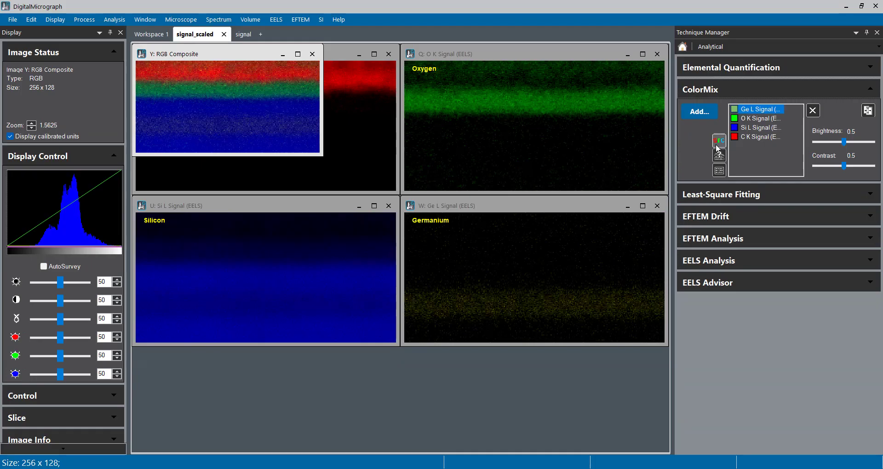
Try red as the Ge L map's color in the color mix
{"action": "left_click", "coordinate": [734, 109]}
{"action": "left_click", "coordinate": [385, 188]}
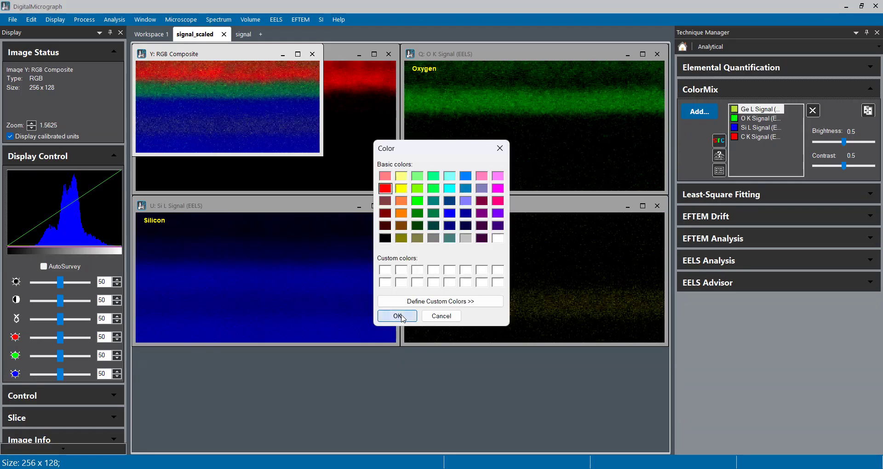
{"action": "left_click", "coordinate": [401, 316]}
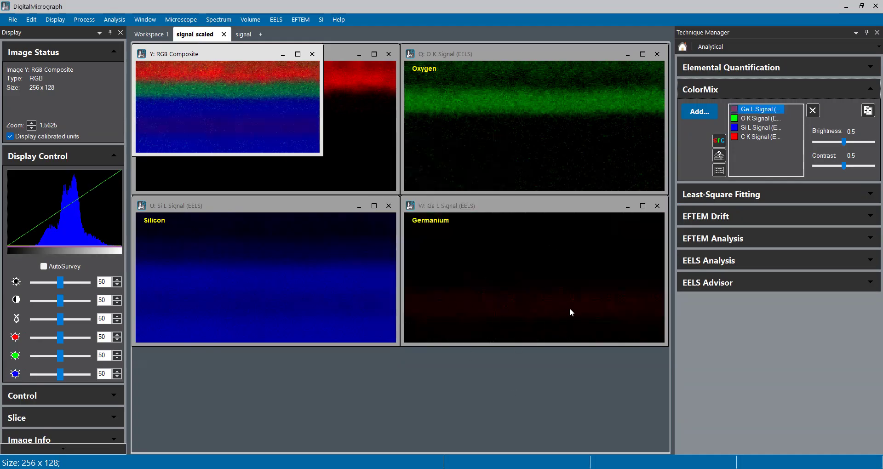
Set the Ge L component's color back to yellow and tile the four maps and the RGB composite in the workspace
{"action": "left_click", "coordinate": [735, 110]}
{"action": "left_click", "coordinate": [400, 188]}
{"action": "left_click", "coordinate": [398, 316]}
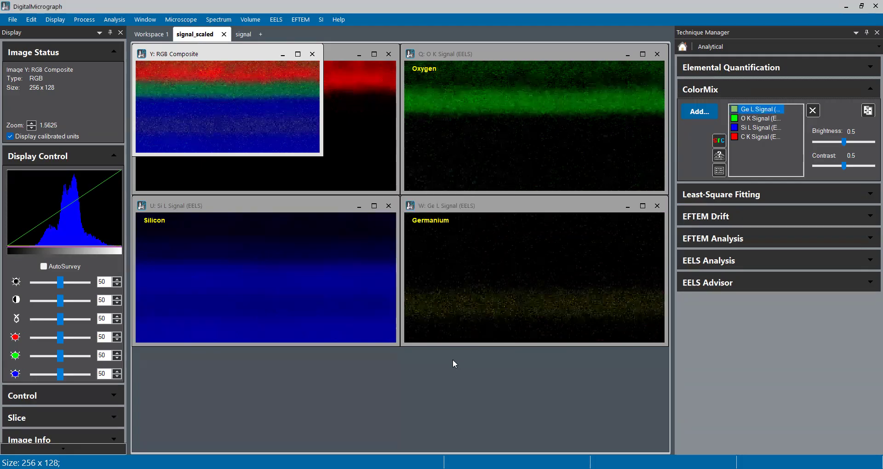
{"action": "double_click", "coordinate": [453, 359]}
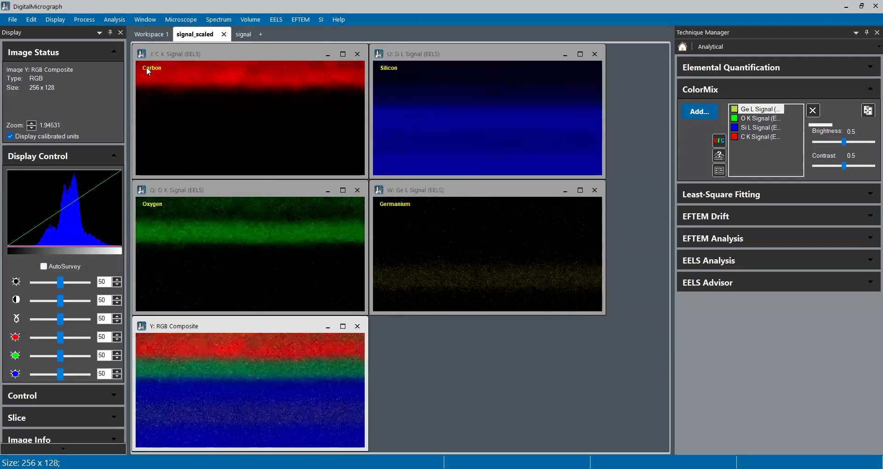
Compute EELS maps of elemental composition in atomic % from the spectrum in Workspace 1, with Signal Integral off
{"action": "left_click", "coordinate": [155, 35]}
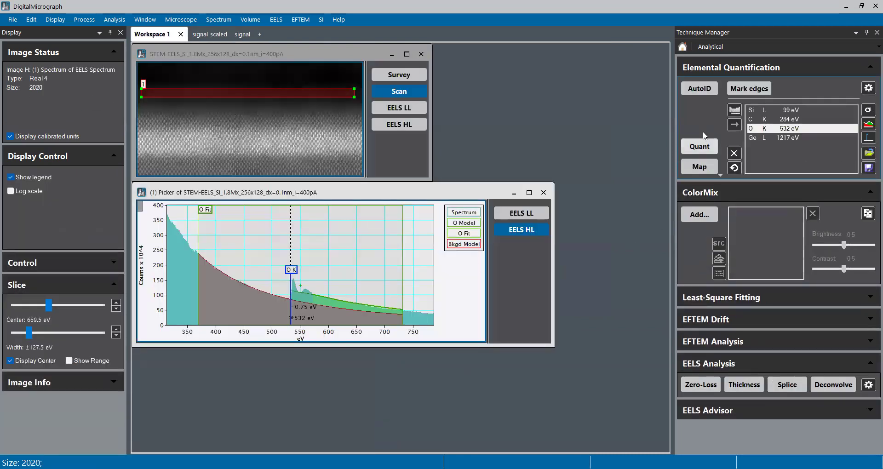
{"action": "left_click", "coordinate": [700, 169]}
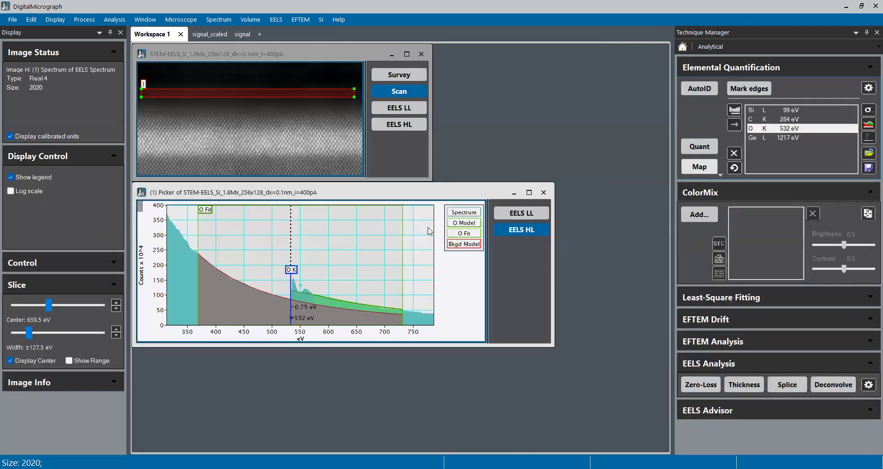
{"action": "left_click", "coordinate": [363, 219]}
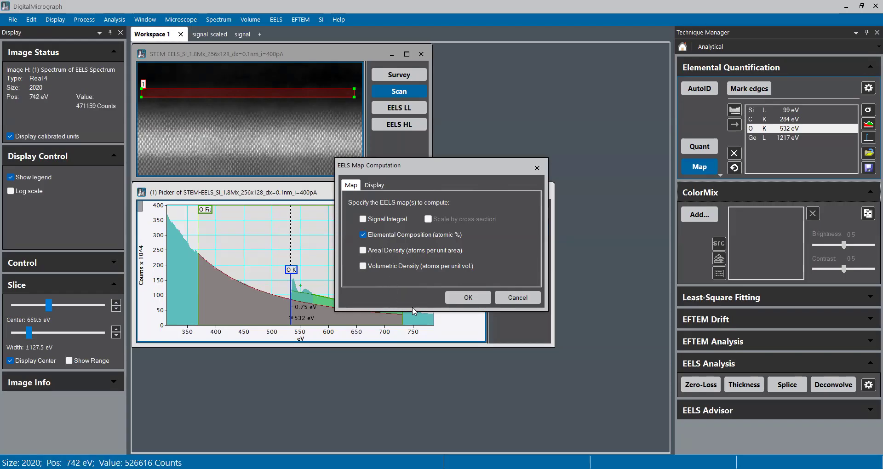
{"action": "left_click", "coordinate": [471, 298]}
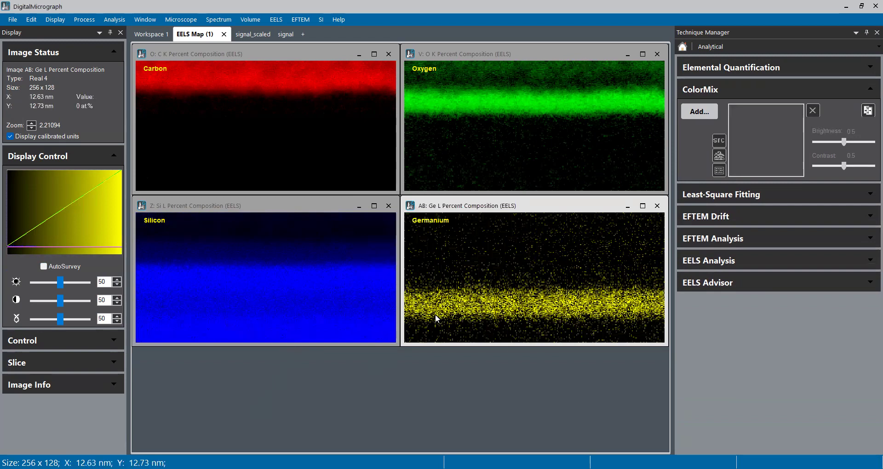
Rename the workspace holding the new percent composition maps as at%
{"action": "double_click", "coordinate": [201, 35]}
{"action": "type", "text": "at%"}
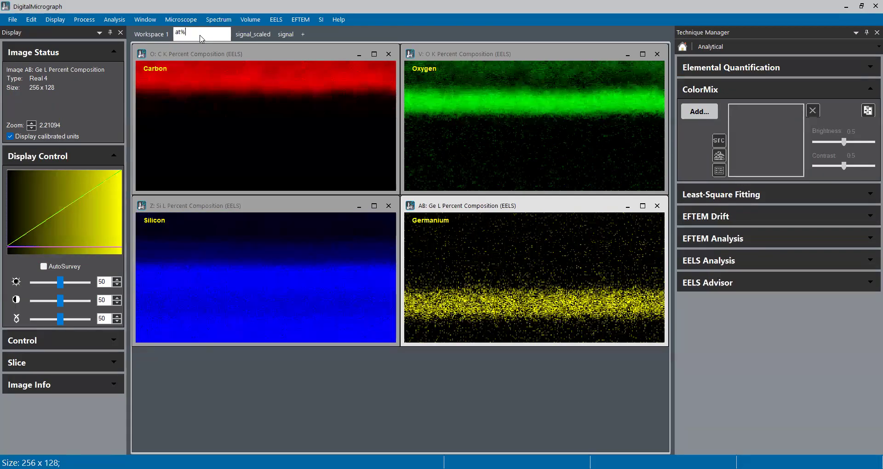
{"action": "key", "text": "Return"}
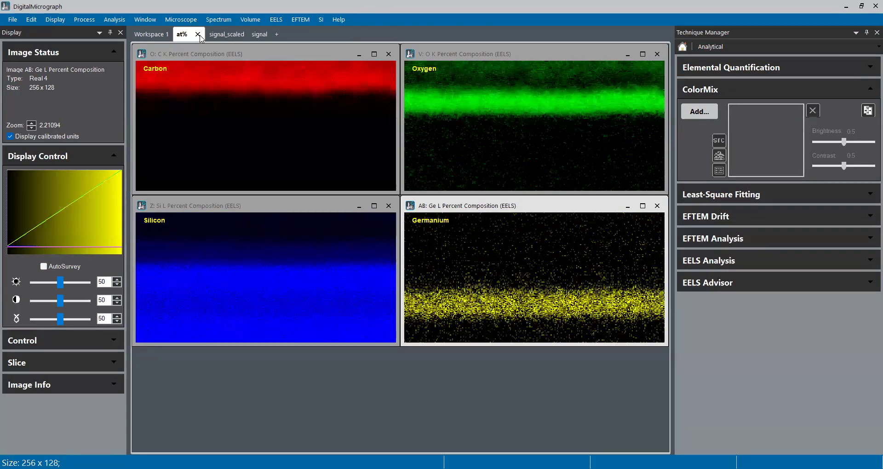
Set the upper contrast limit of the carbon and oxygen percent composition maps to 100
{"action": "left_click", "coordinate": [255, 118]}
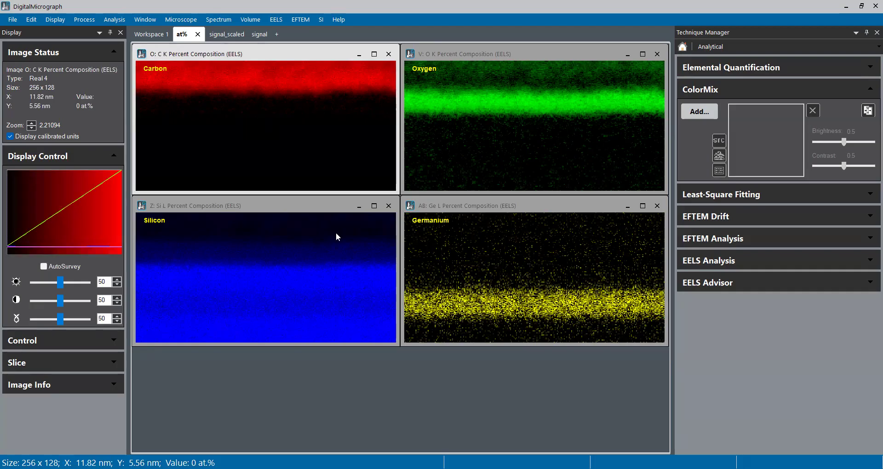
{"action": "key", "text": "ctrl+i"}
{"action": "type", "text": "100"}
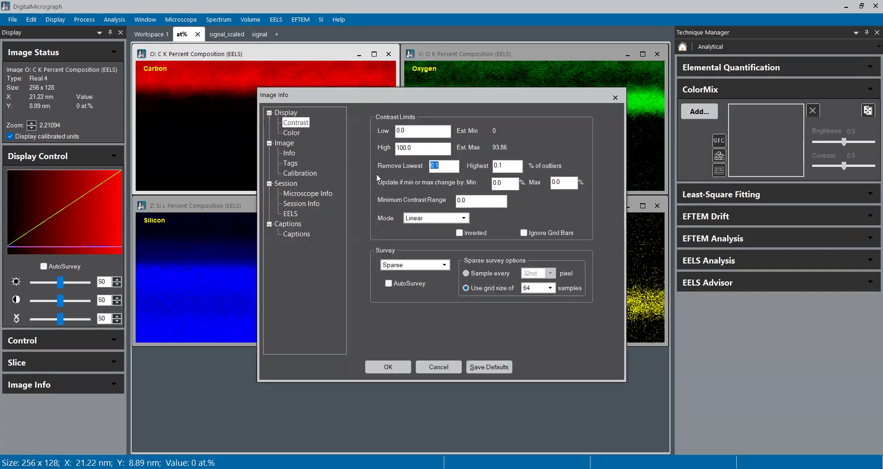
{"action": "left_click", "coordinate": [388, 367]}
{"action": "left_click", "coordinate": [480, 150]}
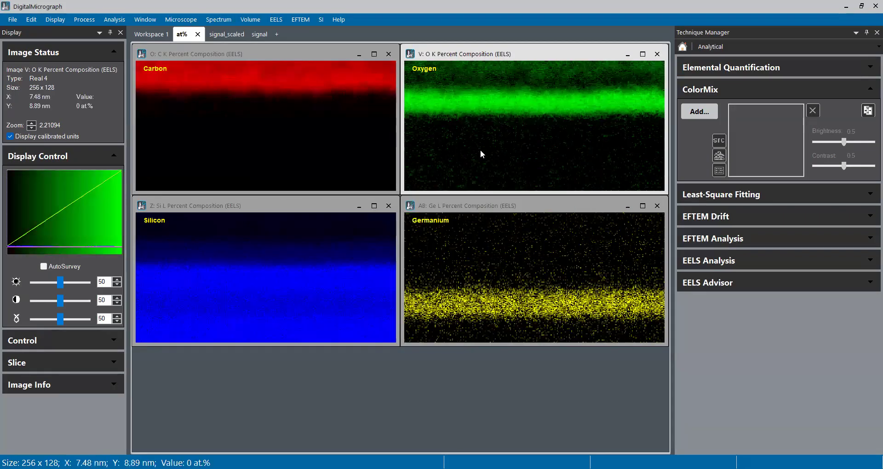
{"action": "key", "text": "ctrl+i"}
{"action": "type", "text": "100"}
{"action": "key", "text": "Tab"}
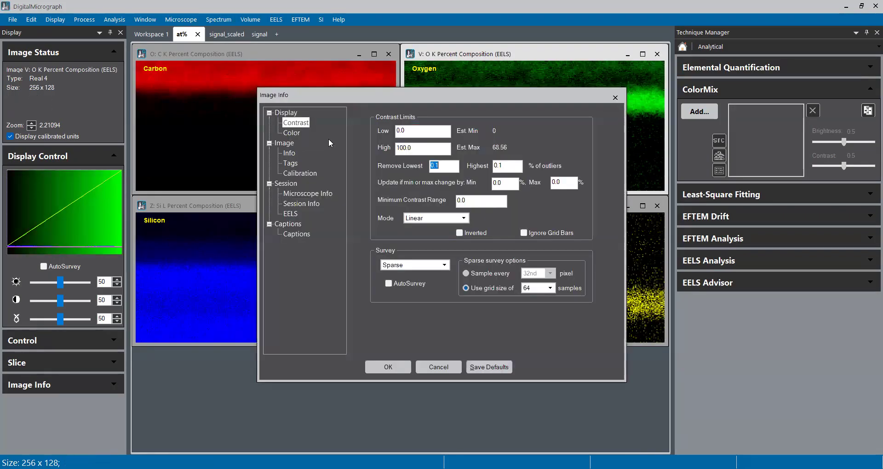
{"action": "left_click", "coordinate": [388, 367]}
Check the silicon map's contrast limits and set the germanium map's upper contrast limit to 100
{"action": "left_click", "coordinate": [309, 299]}
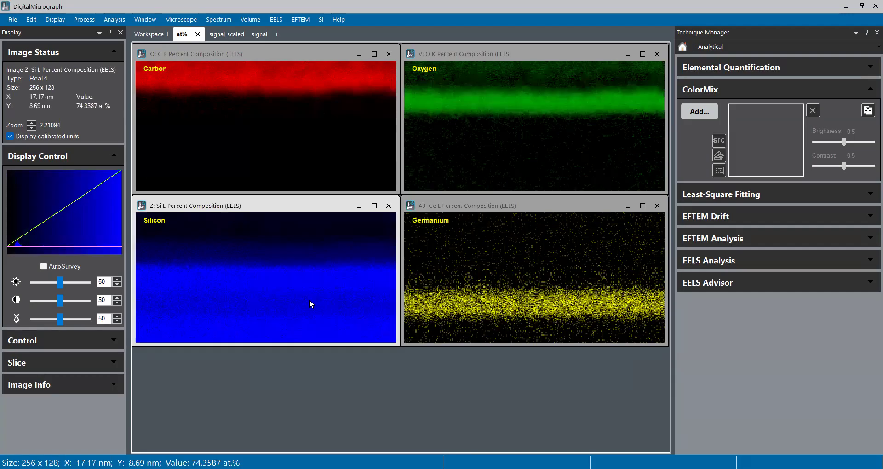
{"action": "key", "text": "ctrl+i"}
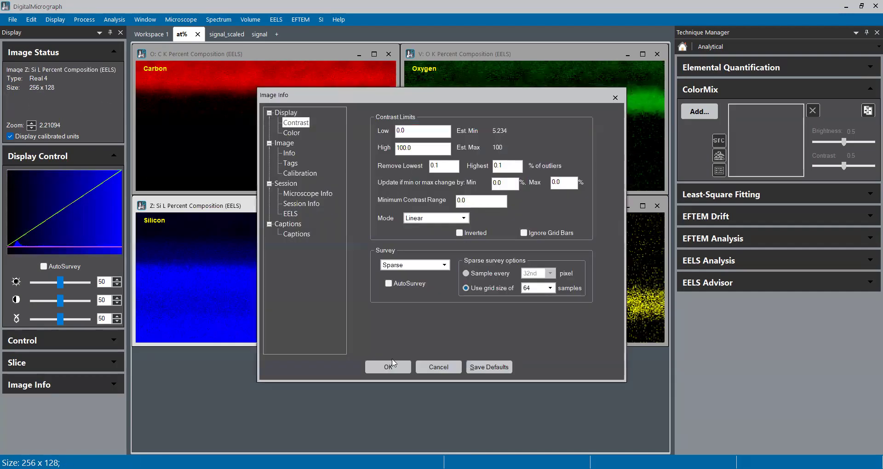
{"action": "left_click", "coordinate": [399, 368]}
{"action": "left_click", "coordinate": [524, 293]}
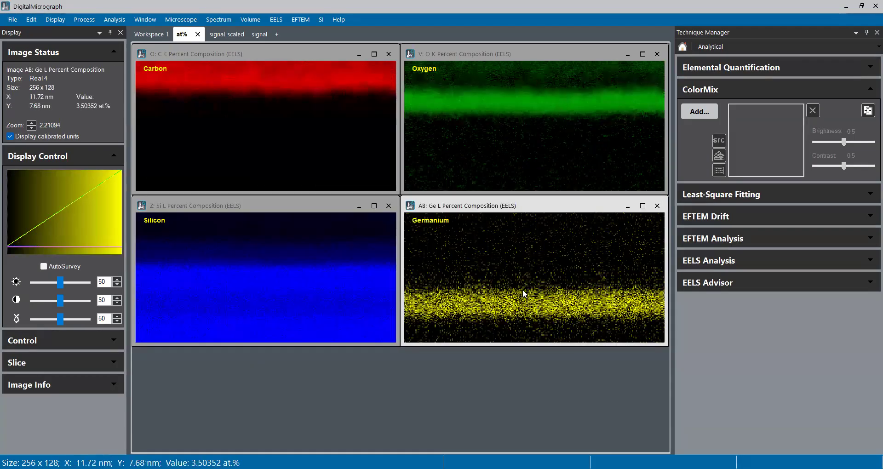
{"action": "key", "text": "ctrl+i"}
{"action": "type", "text": "100"}
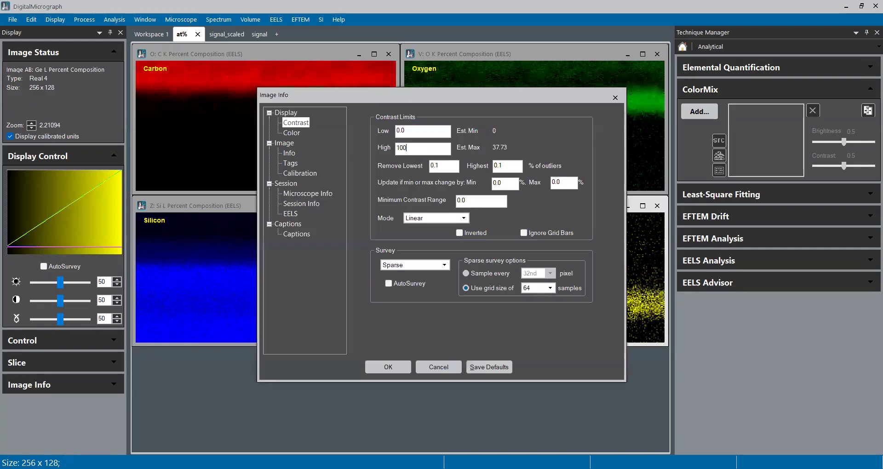
{"action": "left_click", "coordinate": [389, 367]}
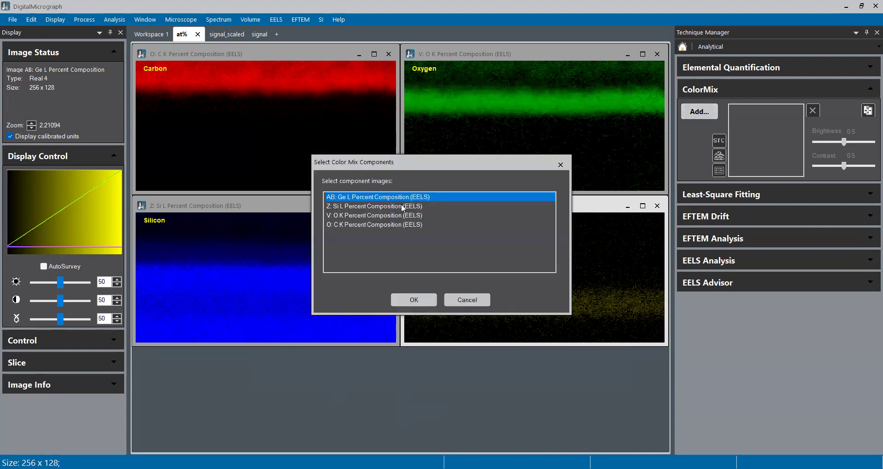
Build a color mix from the Ge, Si, O and C percent composition maps and compare it with the signal_scaled composite
{"action": "left_click_drag", "start_coordinate": [396, 203], "coordinate": [400, 226]}
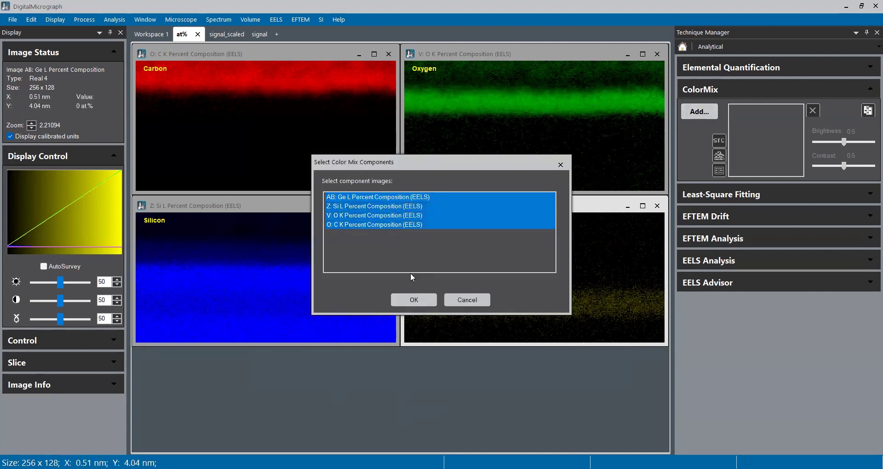
{"action": "left_click", "coordinate": [413, 300]}
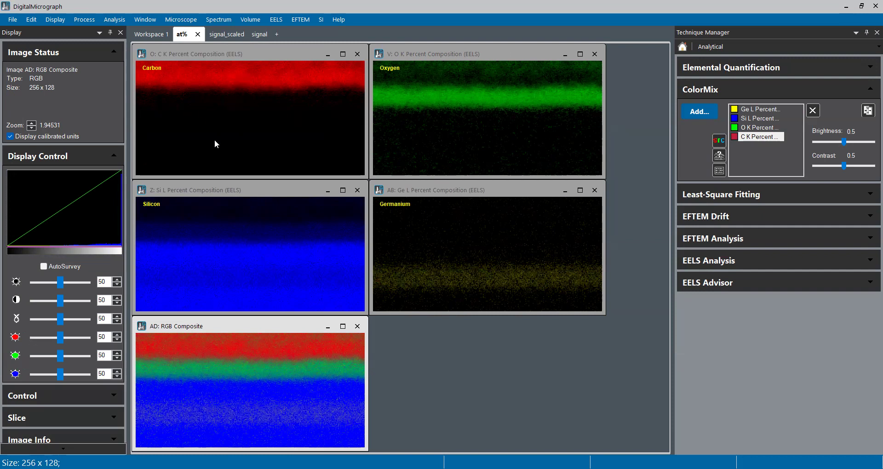
{"action": "left_click", "coordinate": [225, 37]}
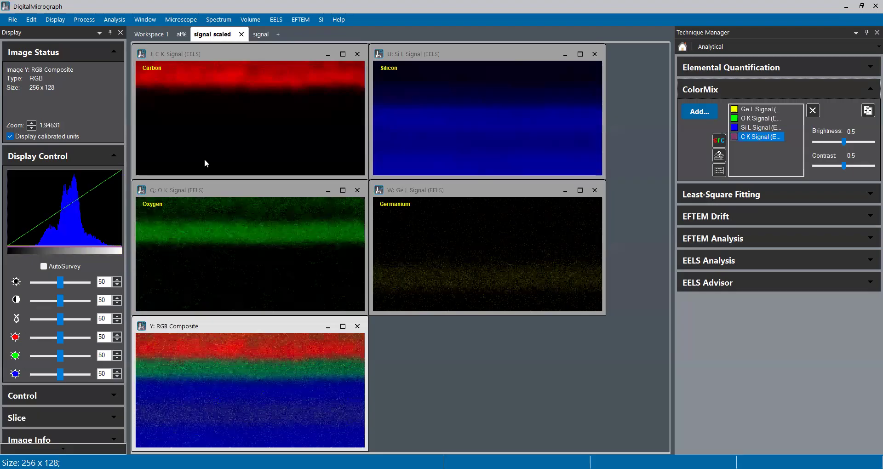
{"action": "left_click", "coordinate": [182, 35]}
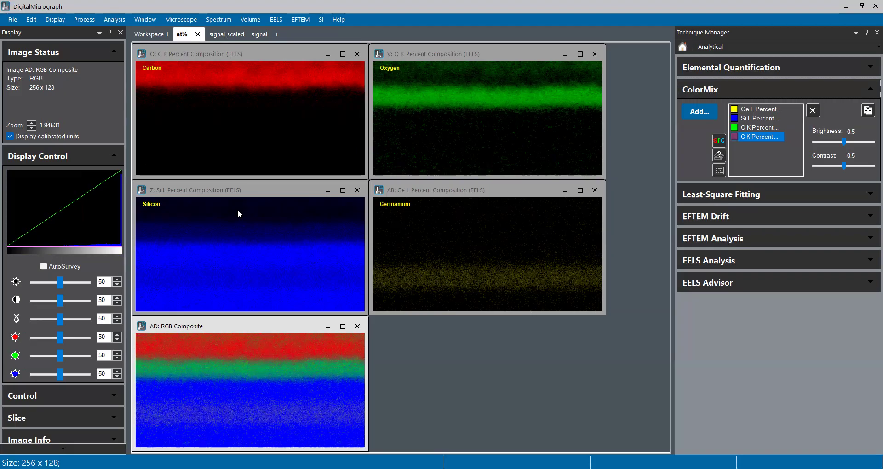
Enlarge the spectrum image window above the spectrum picker in Workspace 1 and set the ADF image's gamma to 57
{"action": "left_click", "coordinate": [152, 34]}
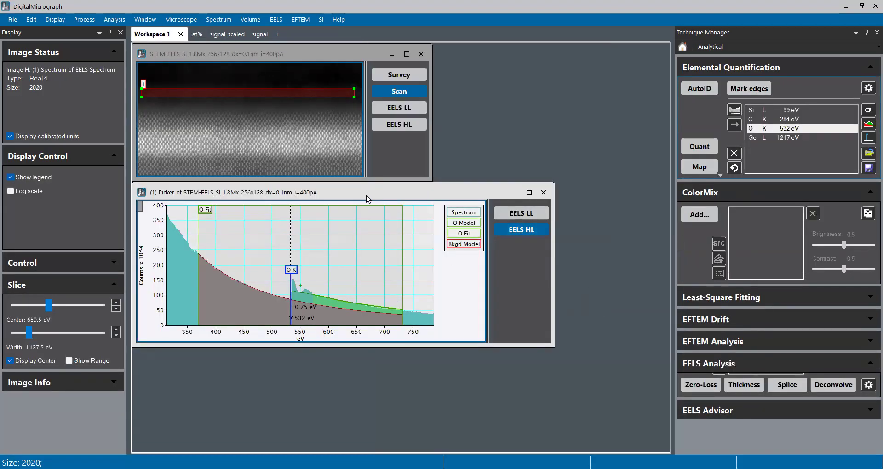
{"action": "left_click_drag", "start_coordinate": [366, 196], "coordinate": [451, 218]}
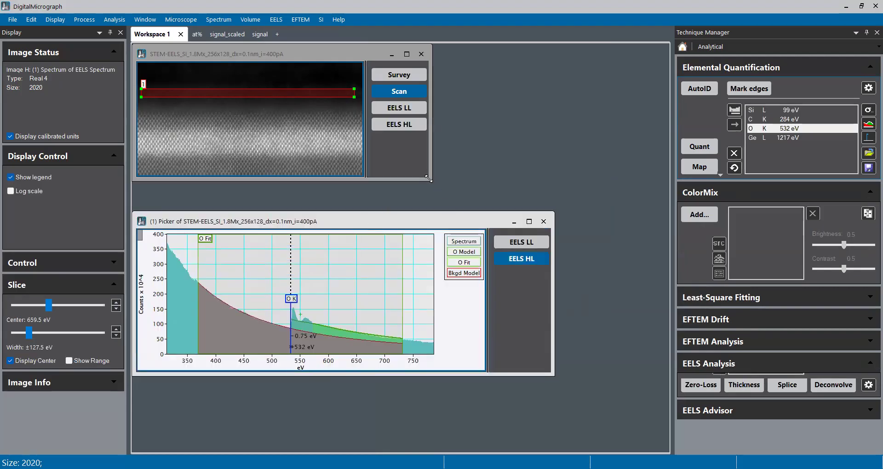
{"action": "left_click_drag", "start_coordinate": [428, 179], "coordinate": [489, 209]}
{"action": "left_click", "coordinate": [502, 225]}
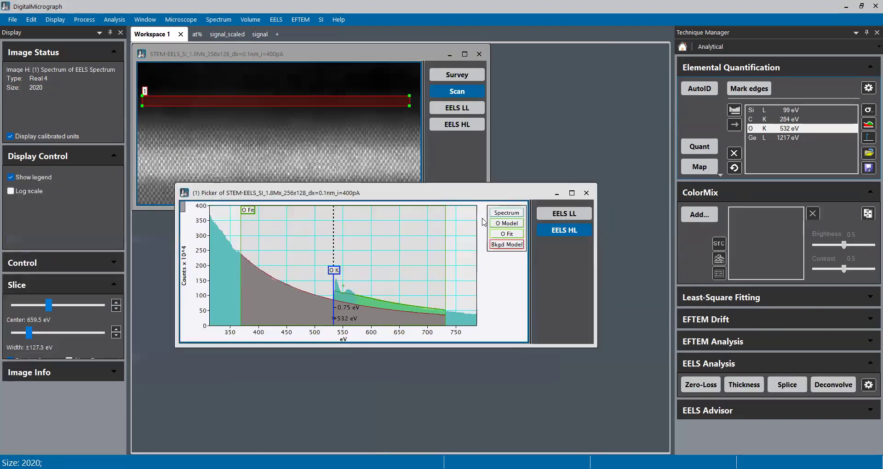
{"action": "left_click_drag", "start_coordinate": [470, 194], "coordinate": [441, 275]}
{"action": "left_click_drag", "start_coordinate": [489, 209], "coordinate": [544, 238]}
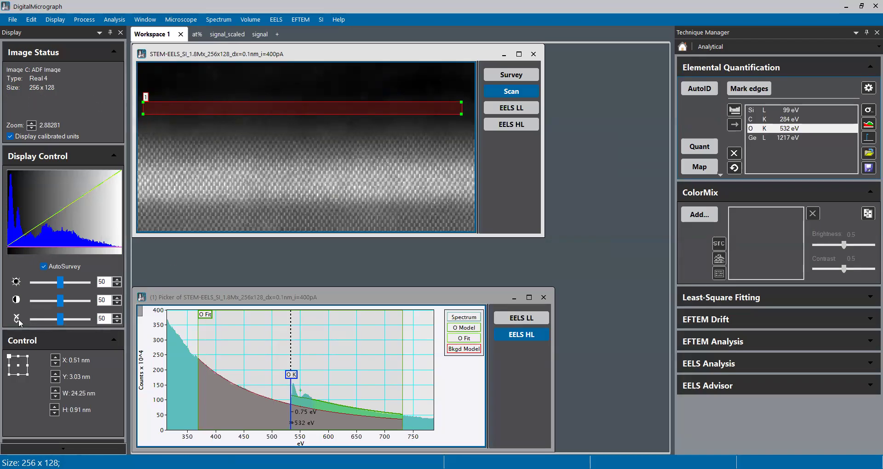
{"action": "left_click", "coordinate": [68, 322]}
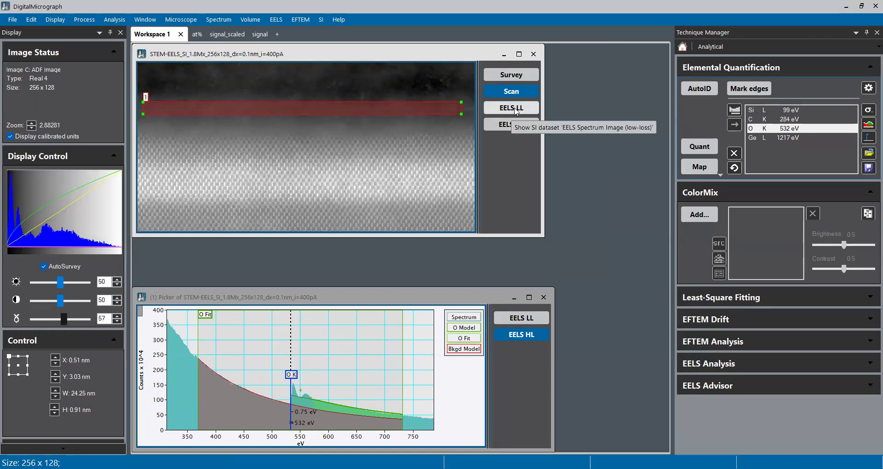
Draw a vertical line profile about 11.9 nm long across the layers of the high-loss EELS spectrum image
{"action": "left_click", "coordinate": [519, 125]}
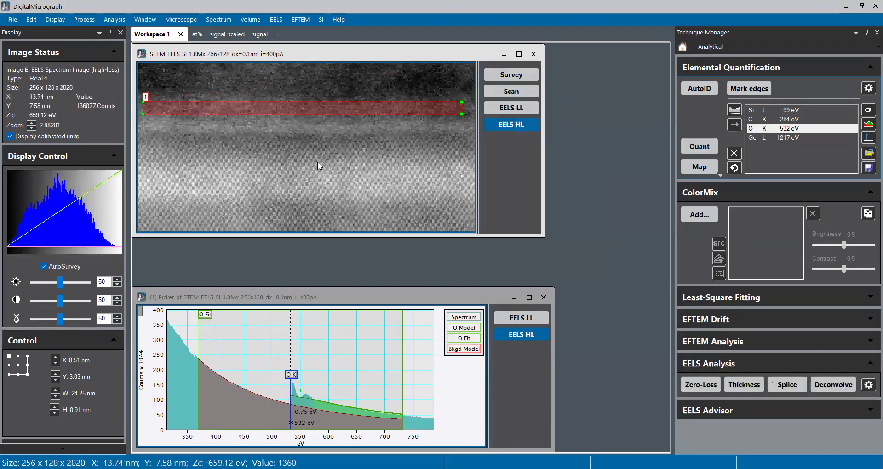
{"action": "right_click", "coordinate": [323, 82]}
{"action": "left_click", "coordinate": [367, 69]}
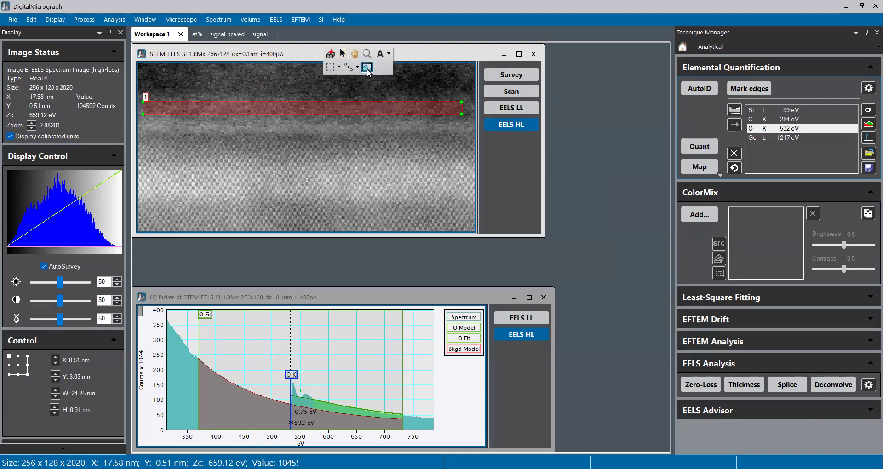
{"action": "left_click_drag", "start_coordinate": [309, 75], "coordinate": [315, 190]}
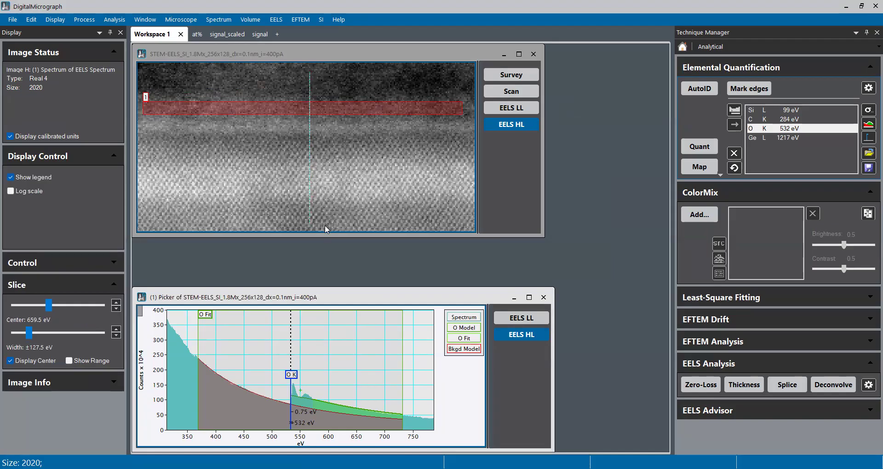
{"action": "left_click_drag", "start_coordinate": [325, 227], "coordinate": [322, 228]}
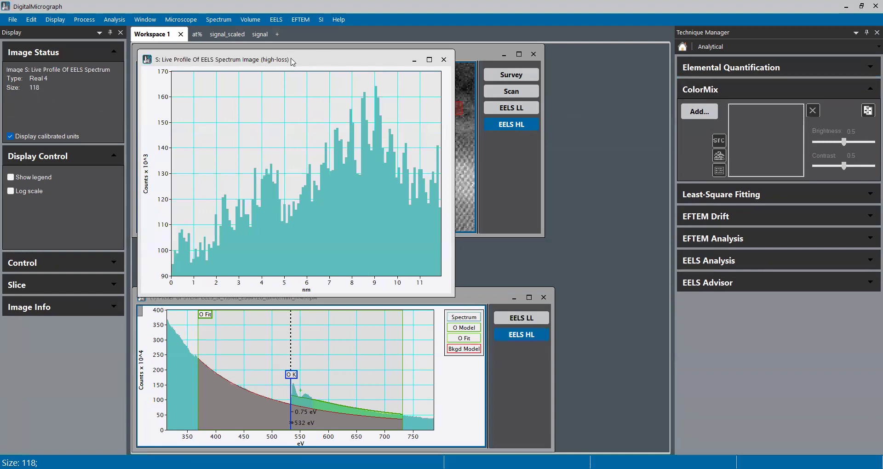
Minimize the spectrum picker and tile the spectrum image and its live line profile in the workspace
{"action": "left_click_drag", "start_coordinate": [293, 62], "coordinate": [420, 111]}
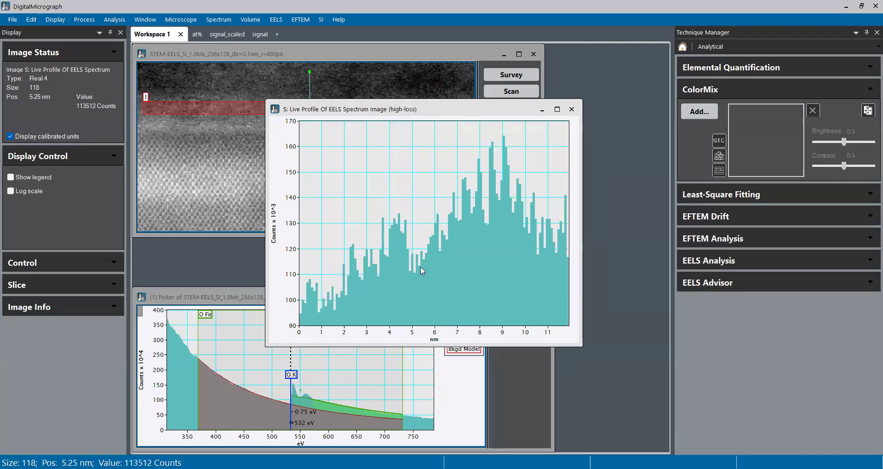
{"action": "key", "text": "space"}
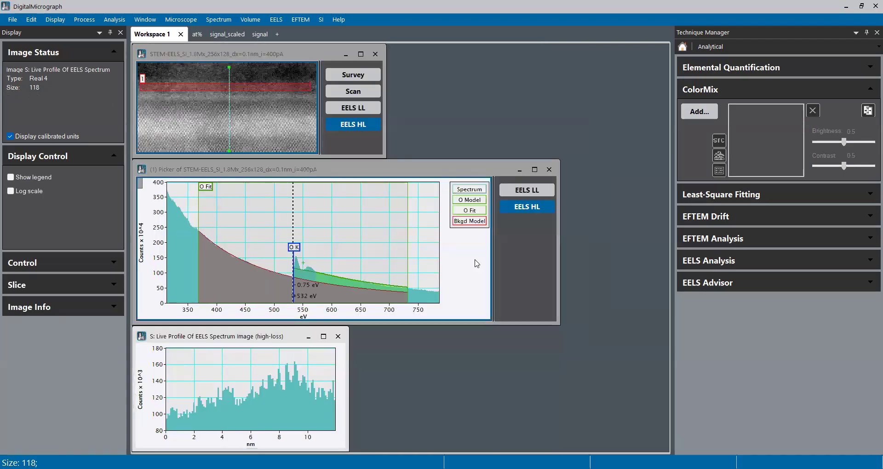
{"action": "left_click", "coordinate": [519, 169]}
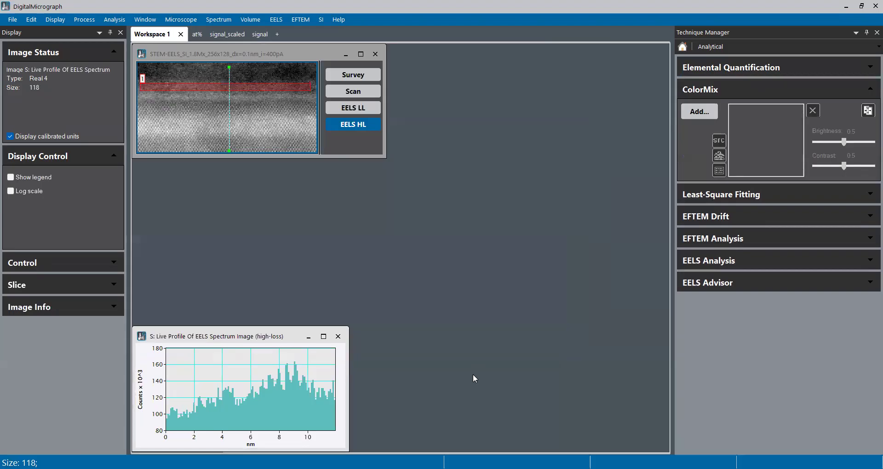
{"action": "key", "text": "space"}
Extend the lower end of the line profile to the spectrum image's bottom edge, making the line about 12.2 nm long
{"action": "scroll", "coordinate": [315, 201], "scroll_direction": "up", "scroll_amount": 7}
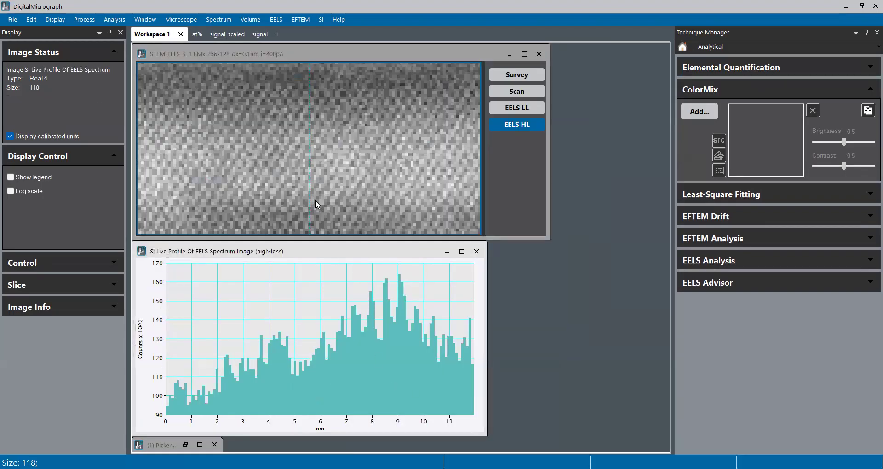
{"action": "right_click", "coordinate": [305, 197]}
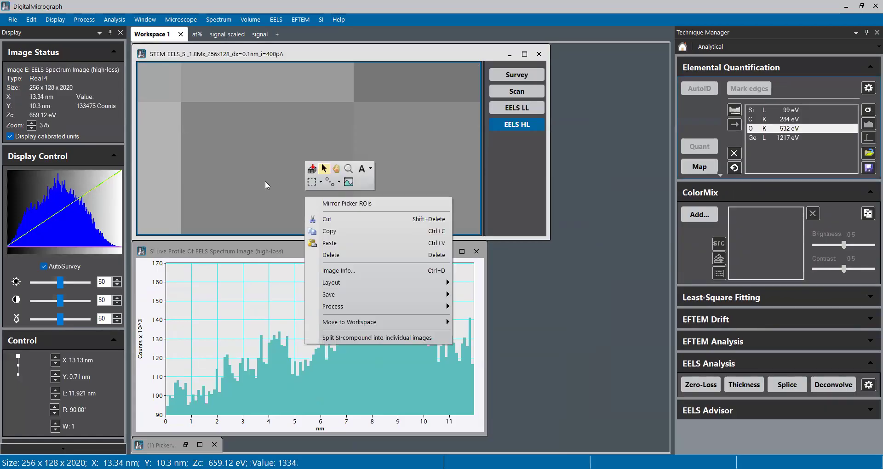
{"action": "left_click", "coordinate": [265, 181]}
{"action": "scroll", "coordinate": [265, 181], "scroll_direction": "down", "scroll_amount": 3}
{"action": "right_click", "coordinate": [284, 172]}
{"action": "left_click", "coordinate": [314, 146]}
{"action": "left_click_drag", "start_coordinate": [270, 160], "coordinate": [334, 55]}
{"action": "left_click_drag", "start_coordinate": [304, 219], "coordinate": [316, 69]}
{"action": "left_click_drag", "start_coordinate": [313, 251], "coordinate": [325, 327]}
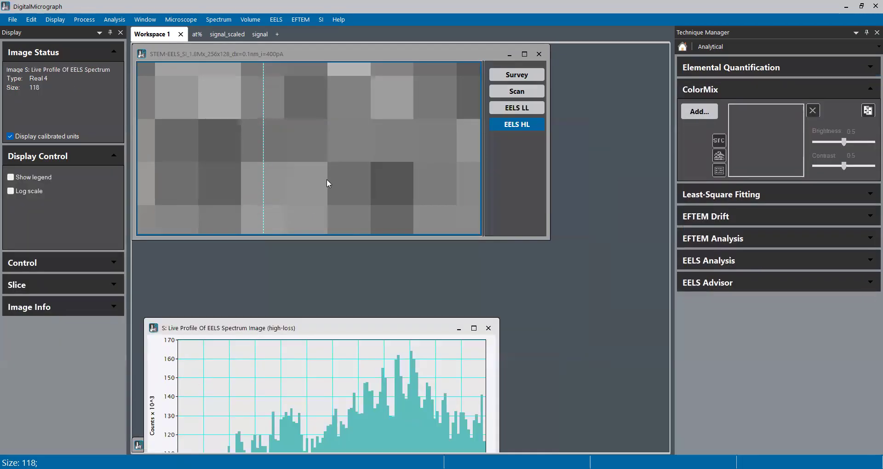
{"action": "left_click", "coordinate": [322, 168]}
{"action": "left_click_drag", "start_coordinate": [325, 211], "coordinate": [321, 21]}
{"action": "left_click_drag", "start_coordinate": [348, 220], "coordinate": [334, 103]}
{"action": "left_click_drag", "start_coordinate": [357, 193], "coordinate": [360, 83]}
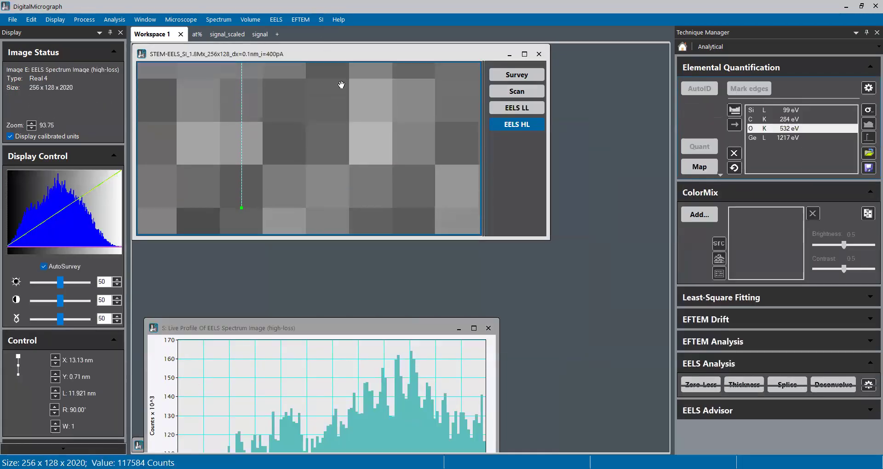
{"action": "left_click_drag", "start_coordinate": [294, 183], "coordinate": [319, 141]}
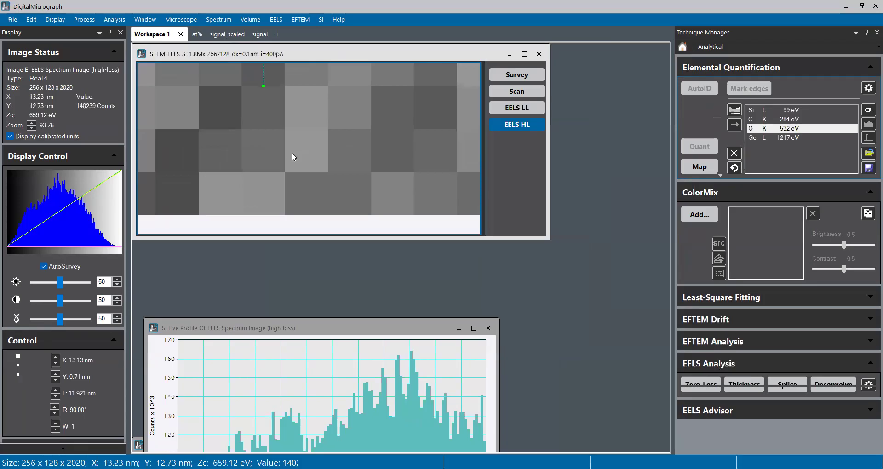
{"action": "right_click", "coordinate": [310, 92]}
{"action": "left_click", "coordinate": [273, 83]}
{"action": "left_click_drag", "start_coordinate": [264, 87], "coordinate": [263, 173]}
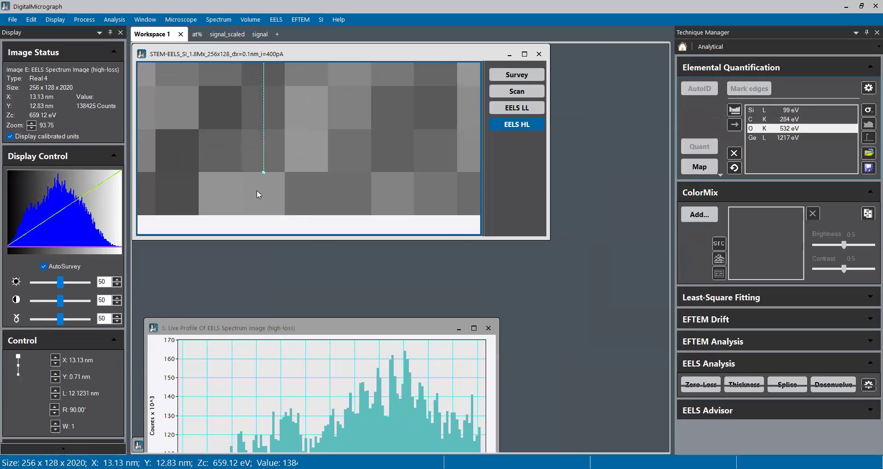
{"action": "left_click_drag", "start_coordinate": [261, 212], "coordinate": [263, 215]}
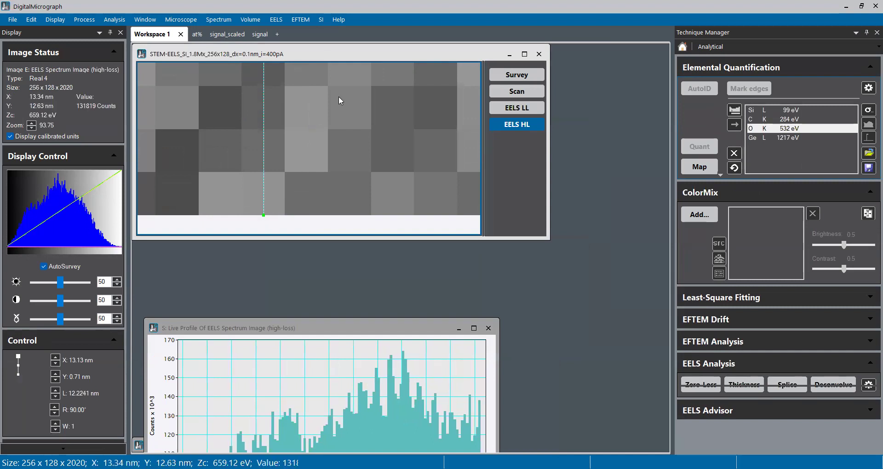
Extend the upper end of the line profile to the top edge of the high-loss spectrum image
{"action": "left_click", "coordinate": [321, 113]}
{"action": "scroll", "coordinate": [320, 114], "scroll_direction": "down", "scroll_amount": 5}
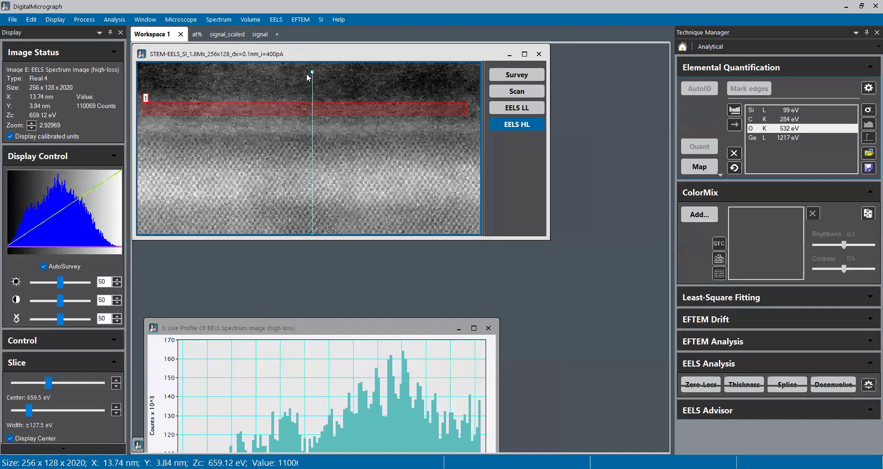
{"action": "scroll", "coordinate": [307, 73], "scroll_direction": "up", "scroll_amount": 4}
{"action": "right_click", "coordinate": [430, 87]}
{"action": "left_click", "coordinate": [462, 62]}
{"action": "left_click_drag", "start_coordinate": [428, 123], "coordinate": [401, 156]}
{"action": "right_click", "coordinate": [394, 168]}
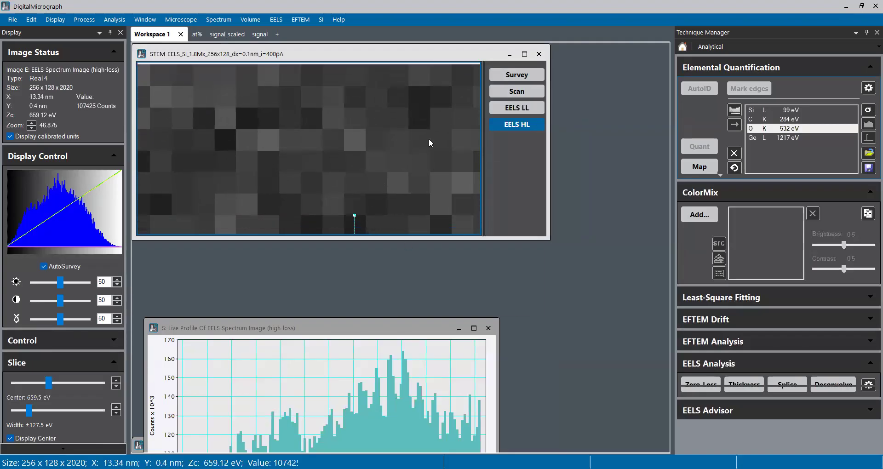
{"action": "left_click", "coordinate": [418, 140]}
{"action": "left_click_drag", "start_coordinate": [354, 217], "coordinate": [359, 86]}
{"action": "double_click", "coordinate": [401, 172]}
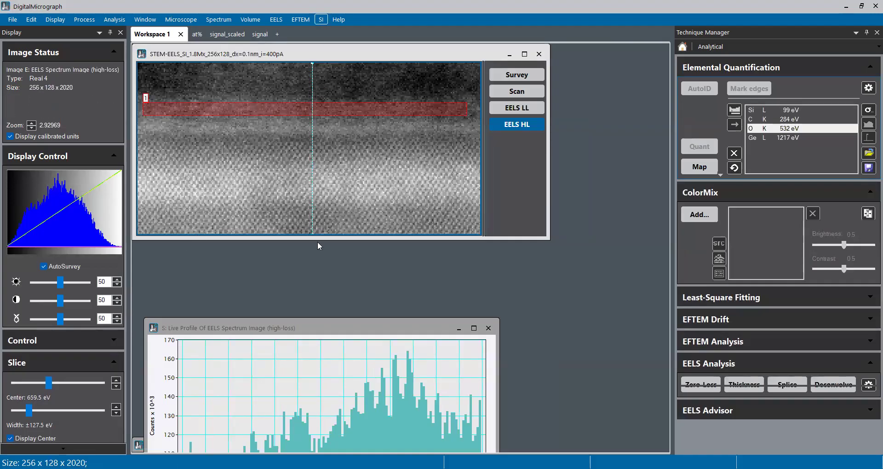
Arrange the live profile below the high-loss spectrum image, select the line profile and show its position and size controls
{"action": "left_click_drag", "start_coordinate": [348, 328], "coordinate": [354, 269]}
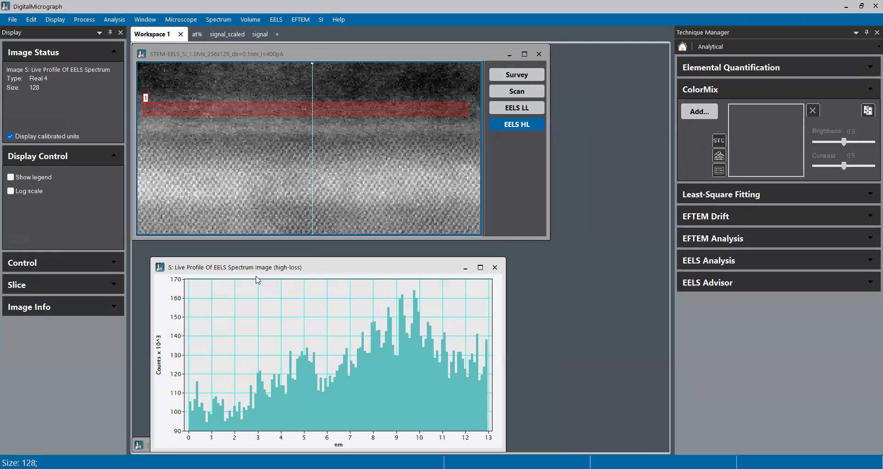
{"action": "left_click", "coordinate": [312, 151]}
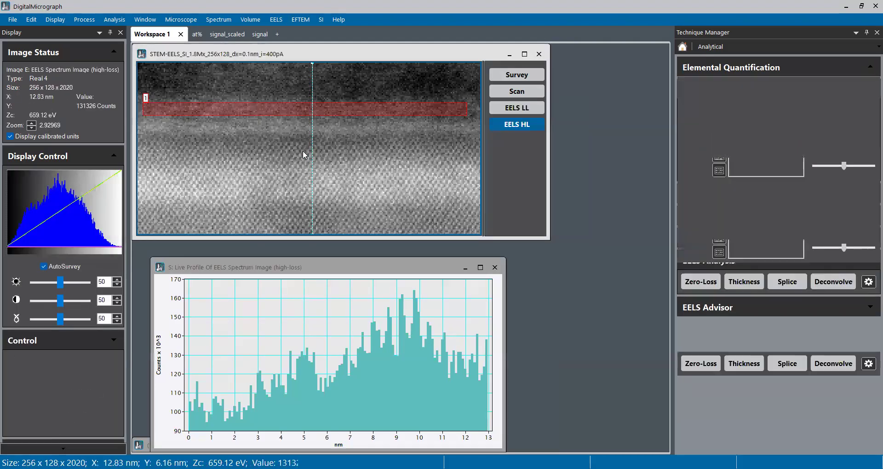
{"action": "left_click", "coordinate": [119, 367]}
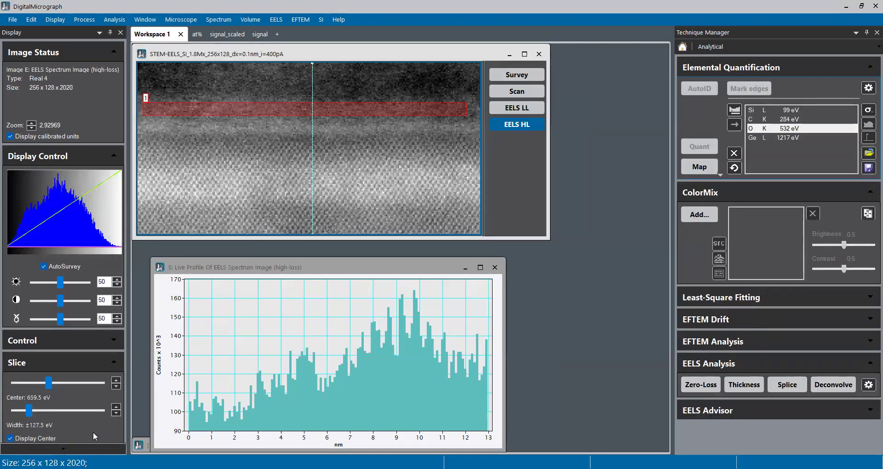
{"action": "left_click", "coordinate": [109, 367]}
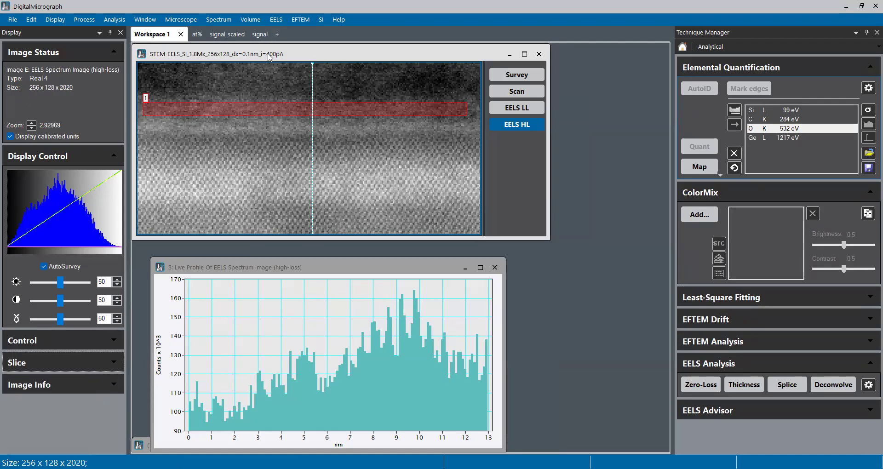
{"action": "left_click_drag", "start_coordinate": [269, 57], "coordinate": [287, 57]}
{"action": "left_click", "coordinate": [45, 340]}
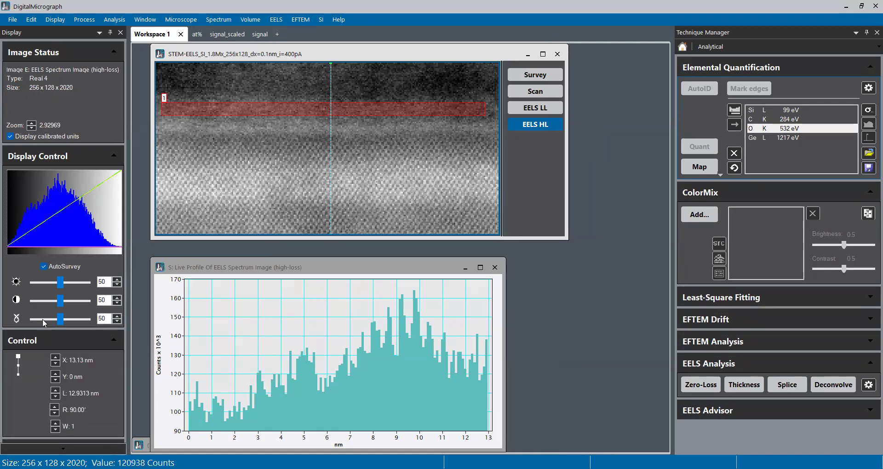
{"action": "left_click", "coordinate": [113, 157]}
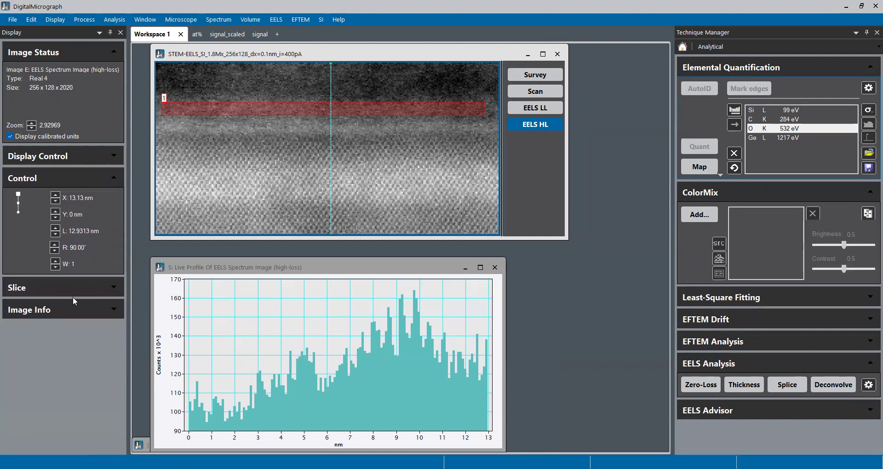
Widen the integration width of the vertical line profile on the high-loss spectrum image to 250
{"action": "left_click", "coordinate": [55, 261]}
{"action": "left_click", "coordinate": [55, 261]}
{"action": "left_click", "coordinate": [55, 261]}
{"action": "left_click", "coordinate": [55, 262]}
{"action": "left_click", "coordinate": [55, 262]}
{"action": "left_click", "coordinate": [55, 261]}
{"action": "left_click", "coordinate": [55, 261]}
{"action": "left_click", "coordinate": [55, 262]}
{"action": "left_click", "coordinate": [55, 261]}
{"action": "left_click", "coordinate": [55, 262]}
{"action": "left_click", "coordinate": [55, 262]}
{"action": "left_click", "coordinate": [55, 262]}
{"action": "left_click", "coordinate": [55, 261]}
{"action": "left_click", "coordinate": [55, 262]}
{"action": "left_click", "coordinate": [55, 262]}
{"action": "left_click", "coordinate": [55, 262]}
{"action": "left_click", "coordinate": [55, 262]}
{"action": "left_click", "coordinate": [55, 262]}
{"action": "left_click", "coordinate": [56, 262]}
{"action": "left_click", "coordinate": [55, 261]}
{"action": "left_click", "coordinate": [55, 262]}
{"action": "left_click", "coordinate": [55, 261]}
{"action": "left_click", "coordinate": [55, 262]}
{"action": "left_click", "coordinate": [55, 261]}
{"action": "left_click", "coordinate": [55, 262]}
{"action": "left_click", "coordinate": [55, 261]}
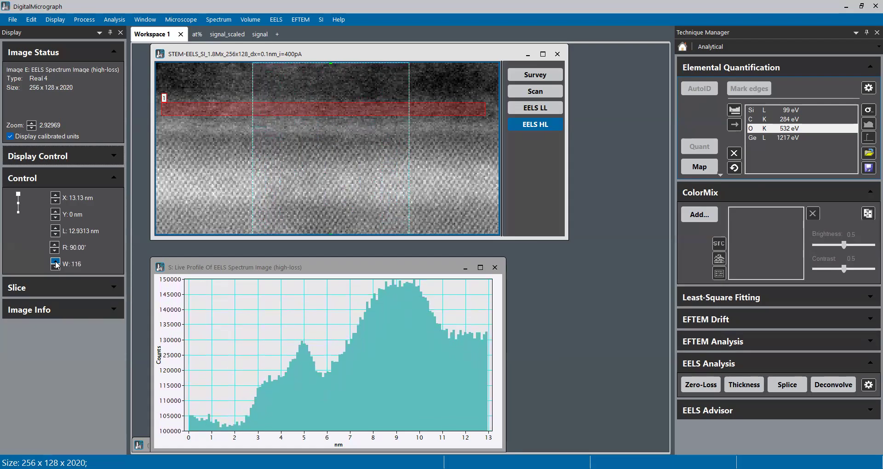
{"action": "left_click_drag", "start_coordinate": [56, 264], "coordinate": [56, 264]}
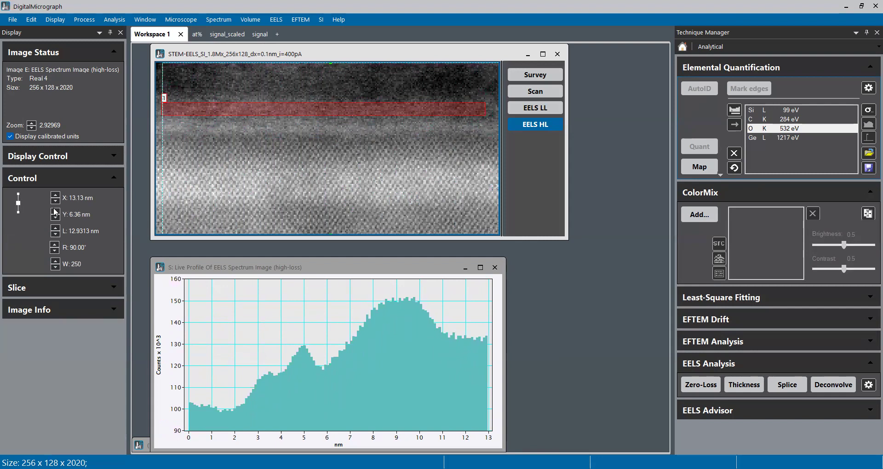
Set the line profile's X position to 12.83 nm and its width to 254 so it spans the whole image
{"action": "left_click", "coordinate": [56, 202]}
{"action": "left_click", "coordinate": [55, 201]}
{"action": "left_click", "coordinate": [55, 201]}
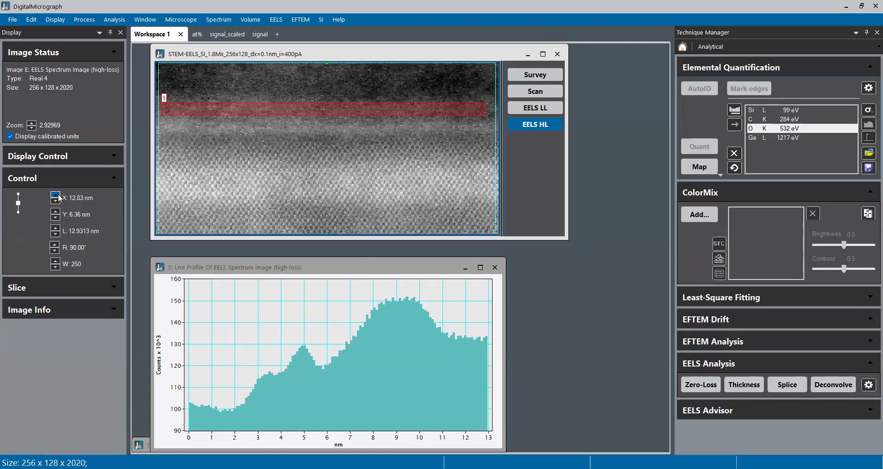
{"action": "left_click", "coordinate": [56, 262]}
{"action": "left_click", "coordinate": [55, 262]}
{"action": "left_click", "coordinate": [55, 262]}
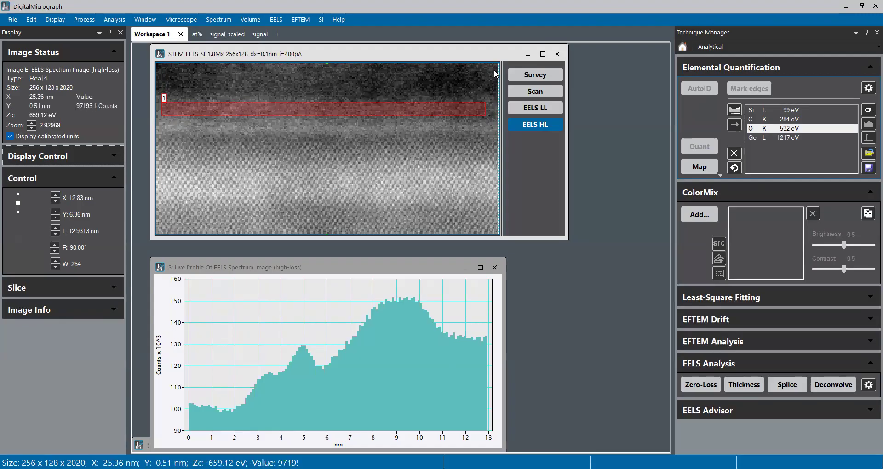
Extract a line-scan spectrum image from the full-width line profile
{"action": "right_click", "coordinate": [494, 74]}
{"action": "left_click", "coordinate": [483, 63]}
{"action": "right_click", "coordinate": [484, 67]}
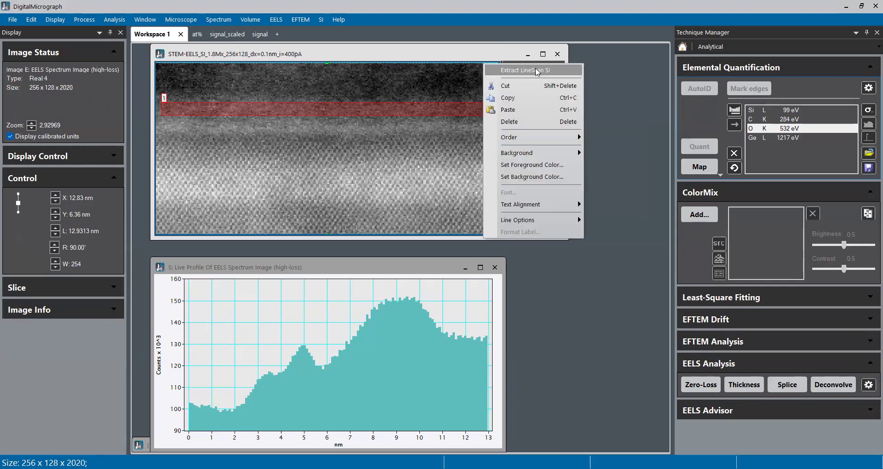
{"action": "left_click", "coordinate": [536, 70]}
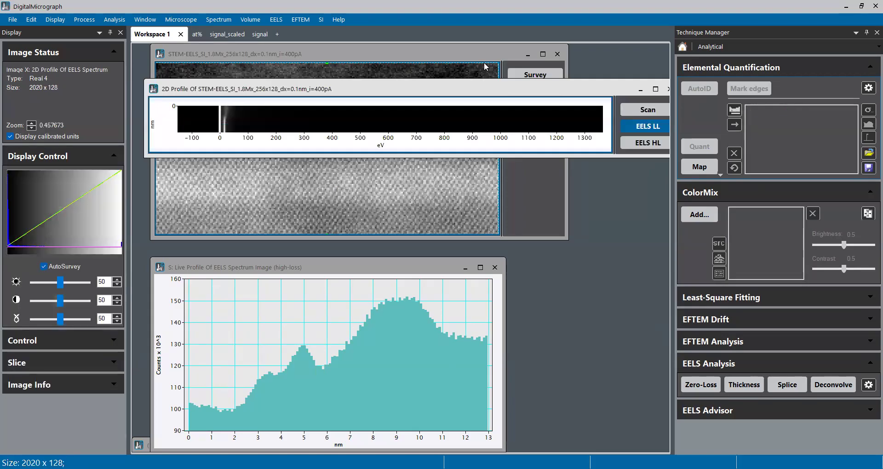
Minimize the original spectrum image, close its live profile without saving, and place the extracted 2D profile fully inside the workspace
{"action": "left_click", "coordinate": [527, 54]}
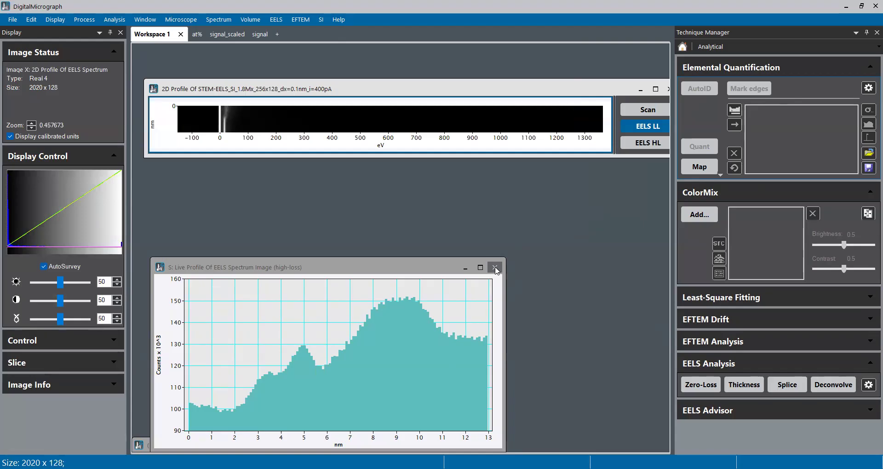
{"action": "left_click", "coordinate": [495, 268]}
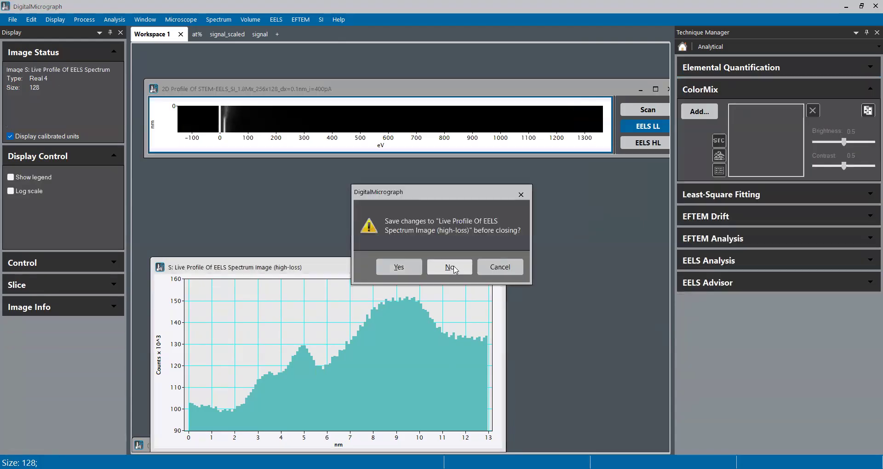
{"action": "left_click", "coordinate": [501, 273]}
{"action": "left_click", "coordinate": [496, 267]}
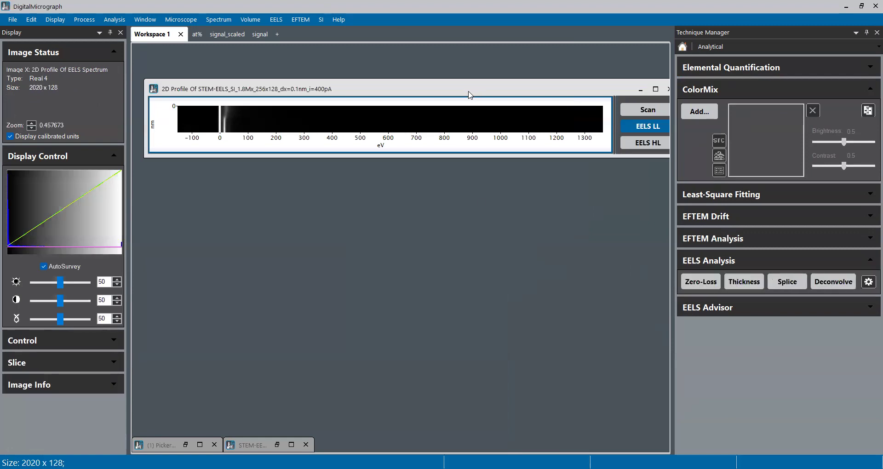
{"action": "left_click_drag", "start_coordinate": [469, 94], "coordinate": [457, 68]}
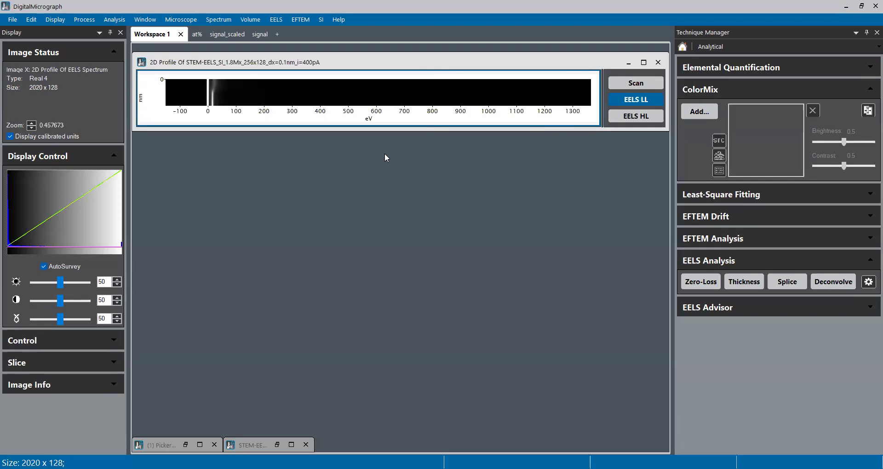
Show the ADF scan profile and place a spectrum picker range about 2.73 nm wide over its peak, from 7.98 to 10.71 nm
{"action": "left_click", "coordinate": [635, 83]}
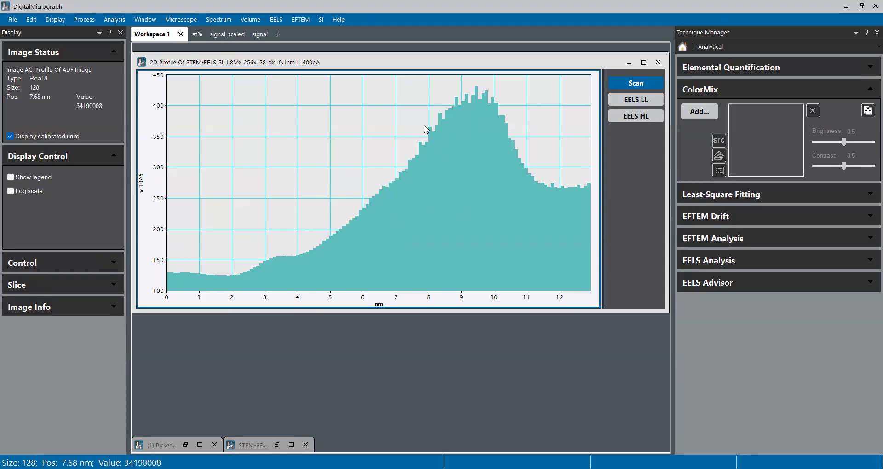
{"action": "left_click_drag", "start_coordinate": [498, 139], "coordinate": [508, 142]}
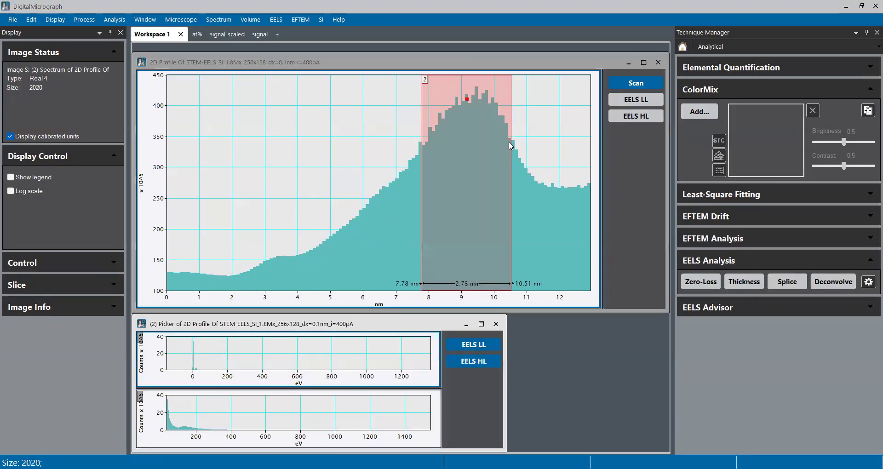
{"action": "left_click", "coordinate": [482, 175]}
{"action": "key", "text": "Right"}
{"action": "key", "text": "Right"}
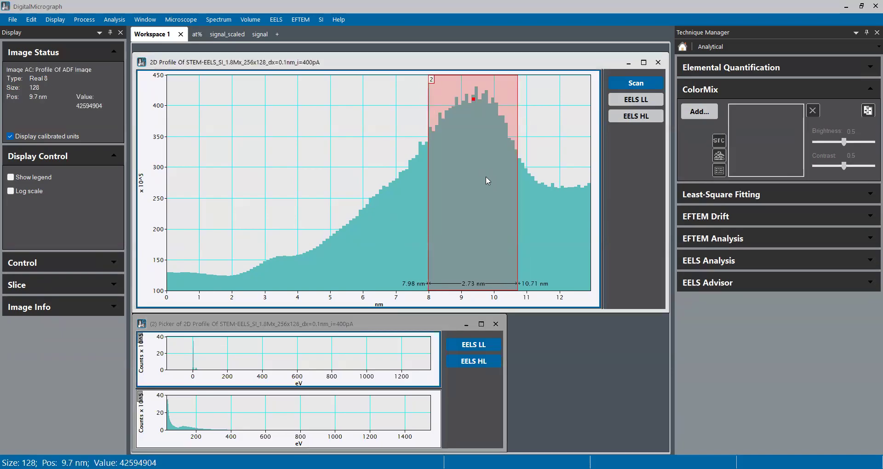
Move the picker range to the low-intensity shoulder of the ADF profile and narrow it to 1.82 nm, from 2.32 to 4.14 nm
{"action": "left_click_drag", "start_coordinate": [486, 177], "coordinate": [245, 228]}
{"action": "left_click_drag", "start_coordinate": [332, 231], "coordinate": [293, 243]}
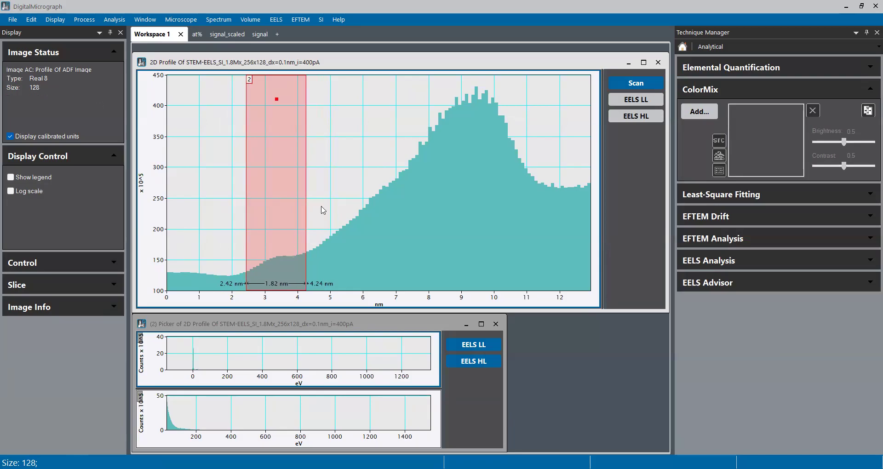
{"action": "left_click_drag", "start_coordinate": [280, 186], "coordinate": [277, 187]}
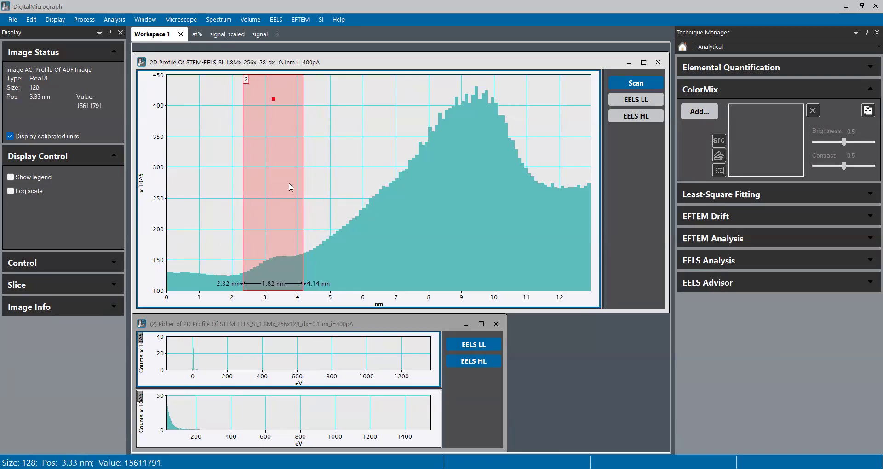
View the picker range on the low-loss profile and move it on the ADF profile to the peak, from 8.39 to 10.2 nm
{"action": "left_click", "coordinate": [647, 104]}
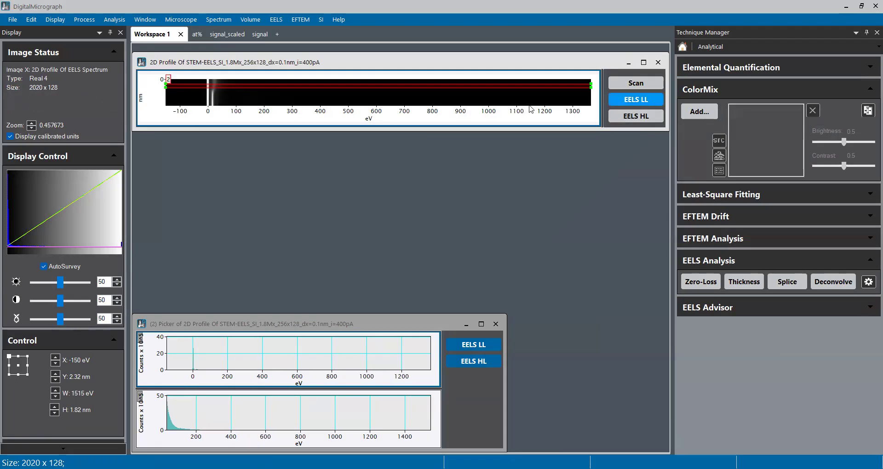
{"action": "left_click", "coordinate": [636, 82]}
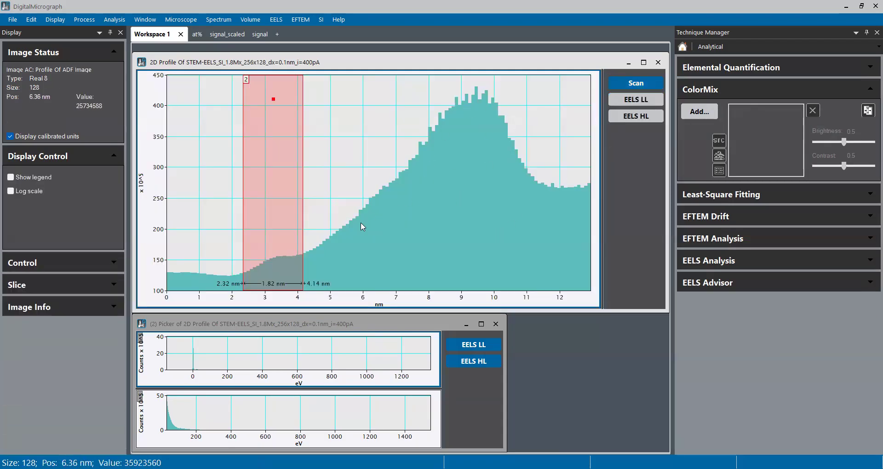
{"action": "left_click_drag", "start_coordinate": [294, 190], "coordinate": [479, 183]}
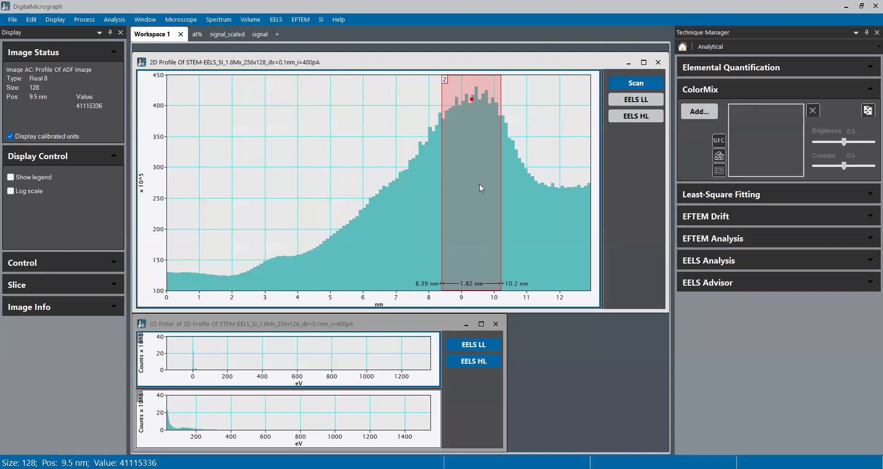
Show only the high-loss spectrum in the new picker and resize and stack the 2D profile and picker windows
{"action": "left_click", "coordinate": [480, 350]}
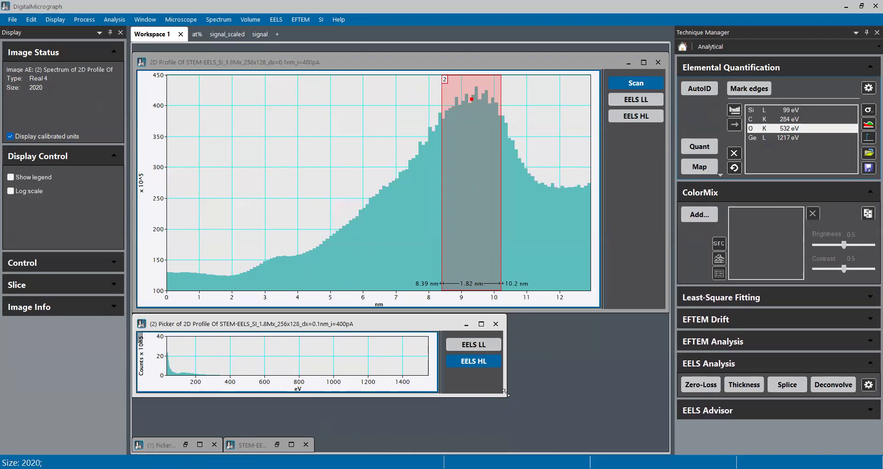
{"action": "left_click_drag", "start_coordinate": [504, 393], "coordinate": [536, 433]}
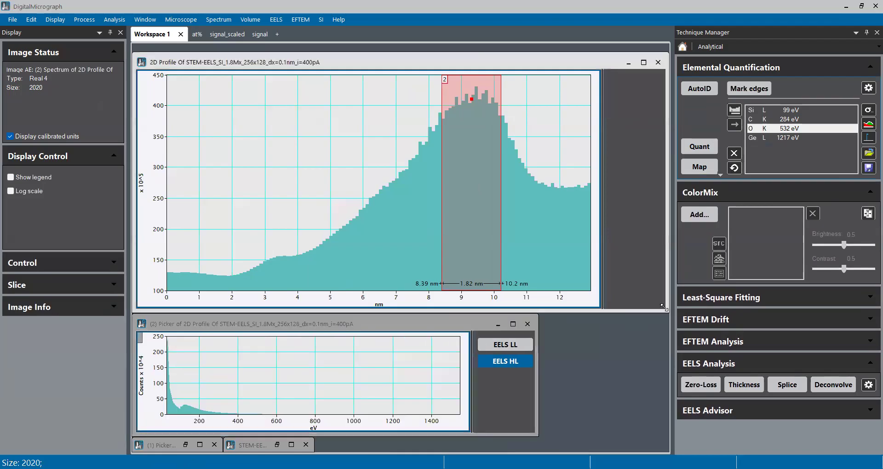
{"action": "left_click_drag", "start_coordinate": [665, 309], "coordinate": [517, 251]}
{"action": "left_click_drag", "start_coordinate": [374, 324], "coordinate": [374, 272]}
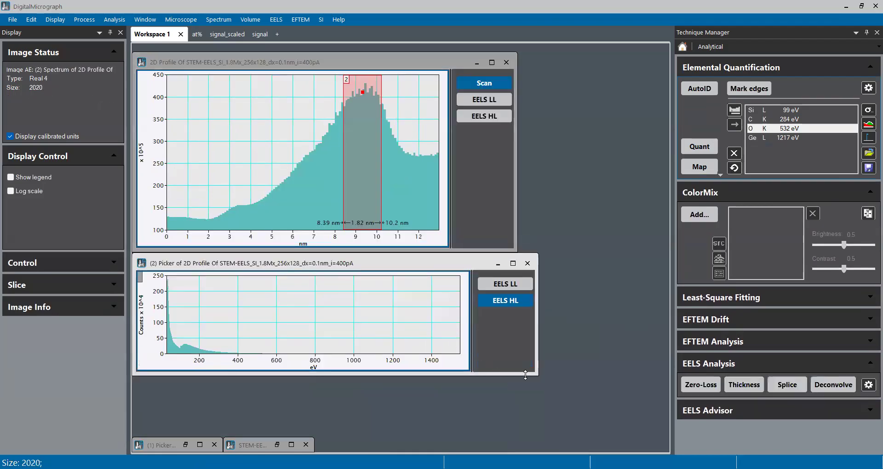
{"action": "left_click_drag", "start_coordinate": [538, 375], "coordinate": [492, 414]}
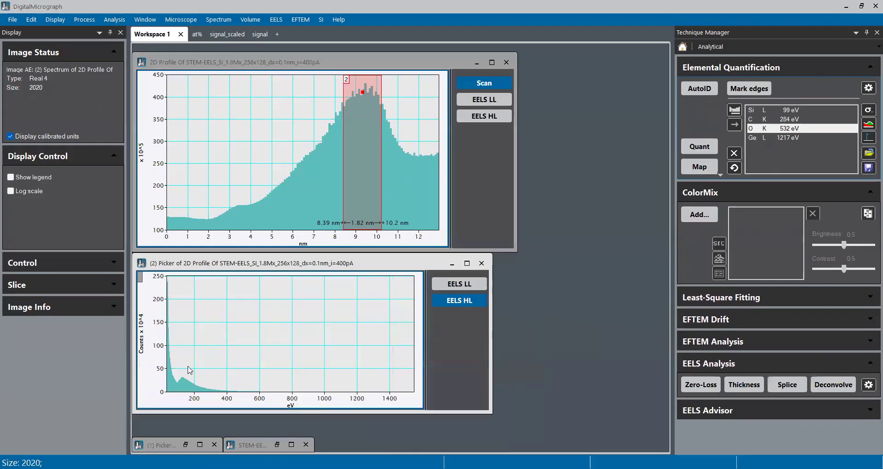
Minimize the spectrum picker of the 2D profile, leaving the ADF profile open
{"action": "right_click", "coordinate": [203, 210]}
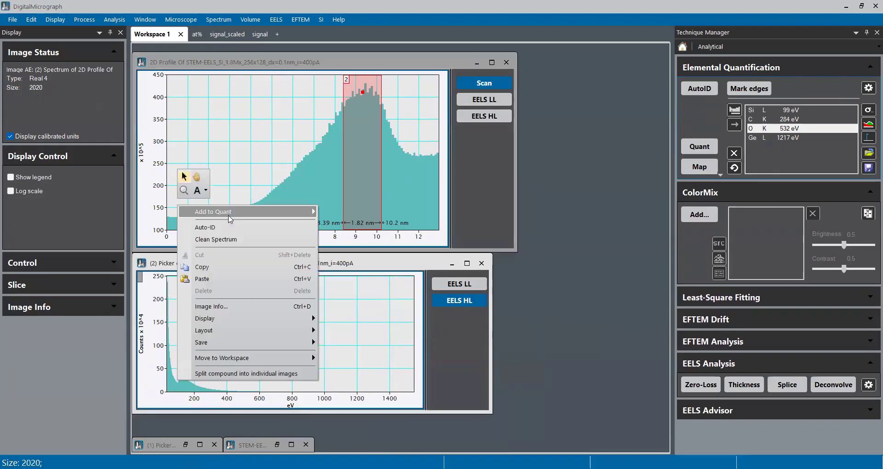
{"action": "left_click", "coordinate": [419, 270]}
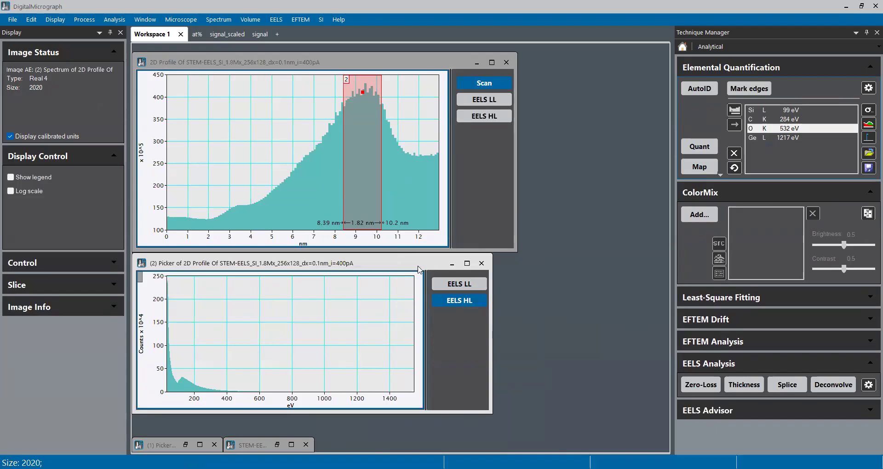
{"action": "left_click", "coordinate": [452, 263]}
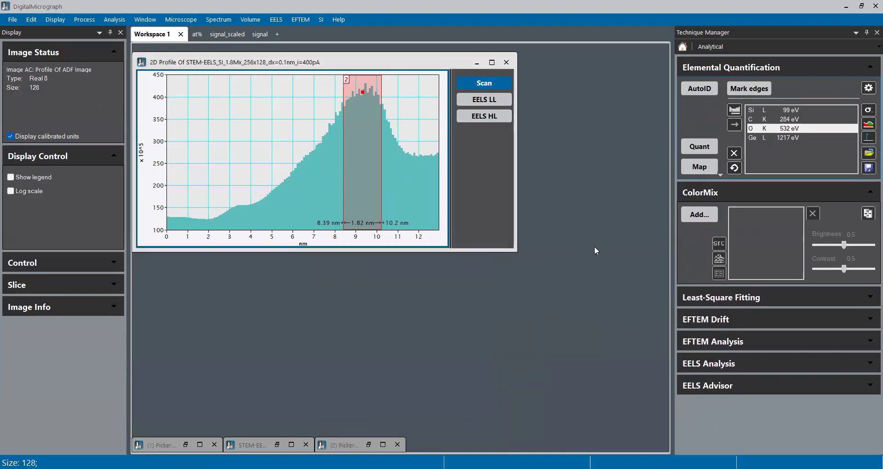
Compute cross-section-scaled signal integral and elemental composition profiles from the 2D profile, using its low-loss spectrum image and displaying the results in the current workspace
{"action": "left_click", "coordinate": [700, 167]}
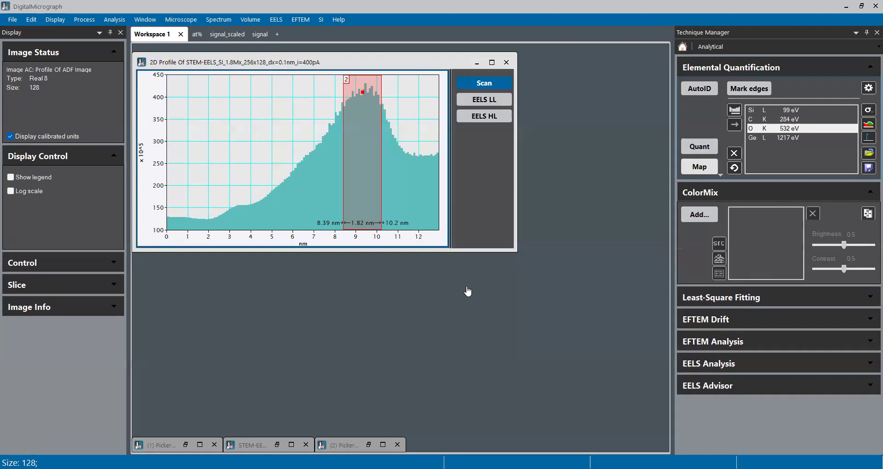
{"action": "left_click", "coordinate": [409, 198]}
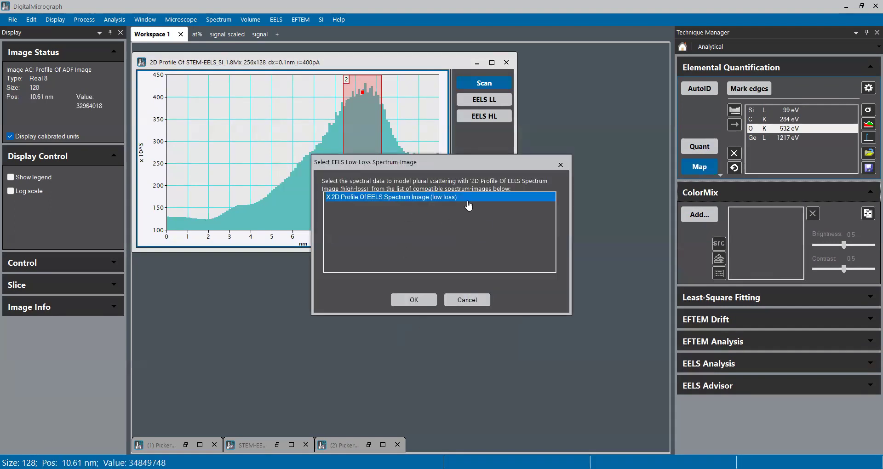
{"action": "left_click", "coordinate": [419, 302]}
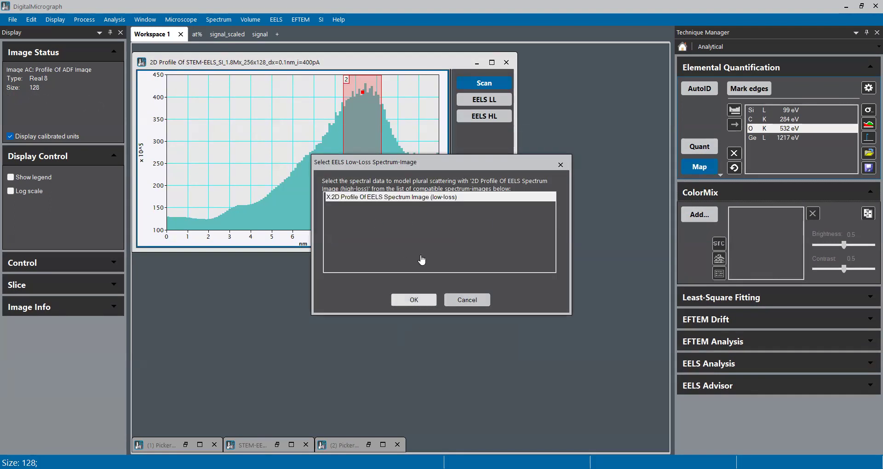
{"action": "left_click", "coordinate": [437, 268]}
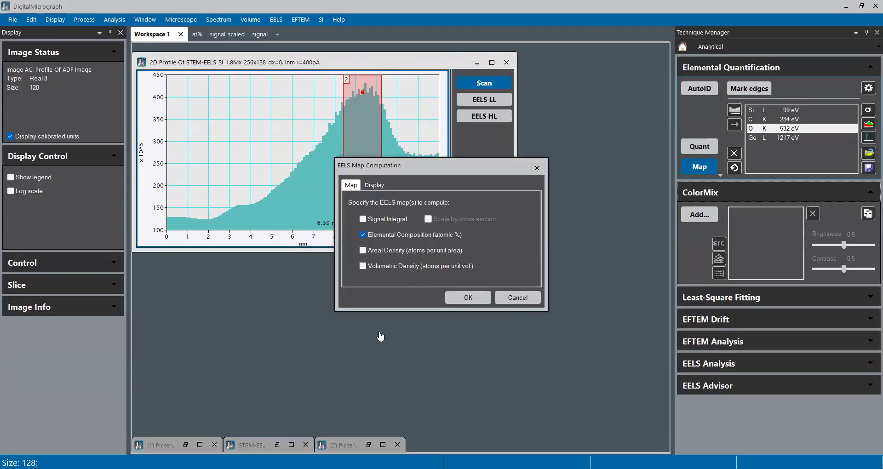
{"action": "left_click", "coordinate": [384, 186]}
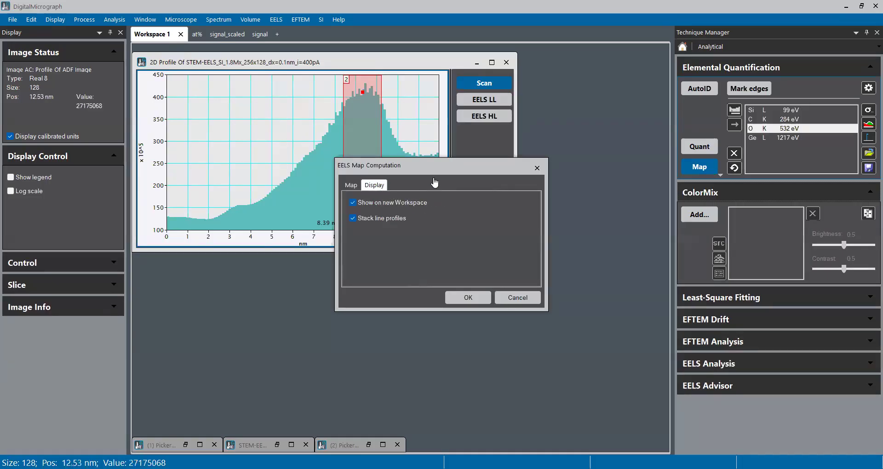
{"action": "left_click", "coordinate": [372, 203]}
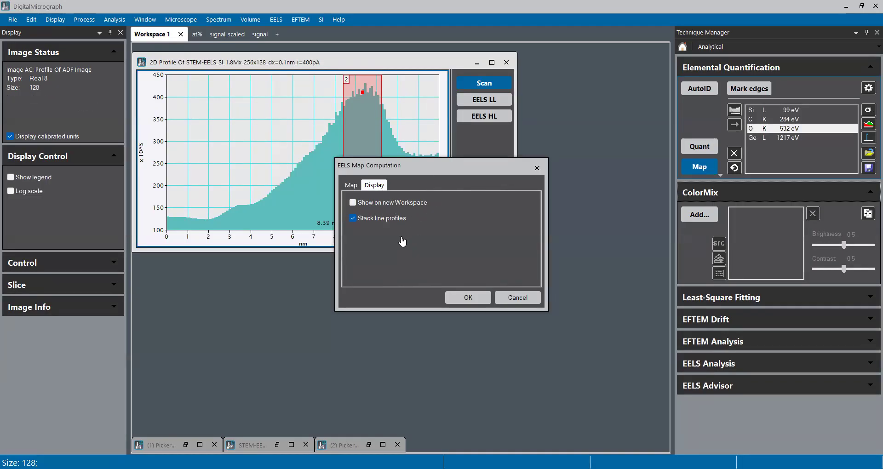
{"action": "left_click", "coordinate": [350, 185]}
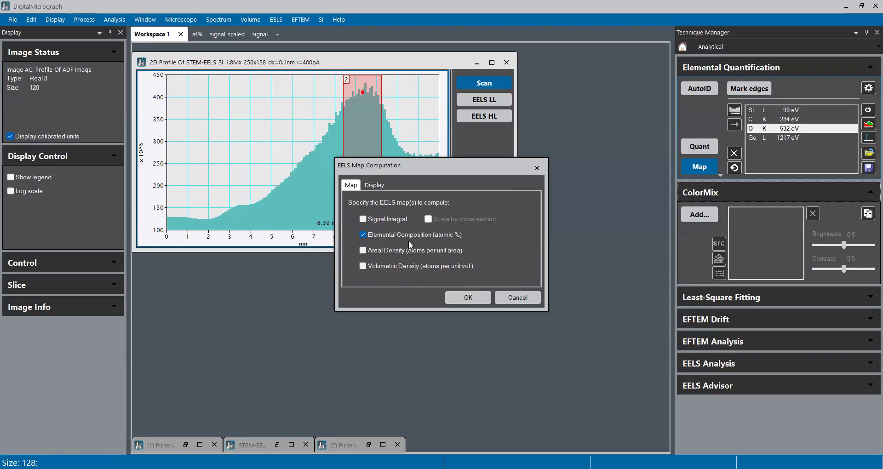
{"action": "left_click", "coordinate": [393, 220]}
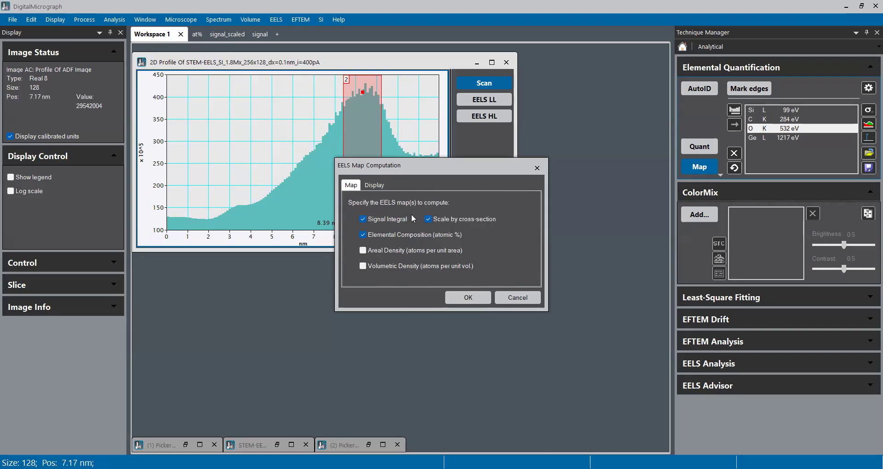
{"action": "left_click", "coordinate": [471, 299]}
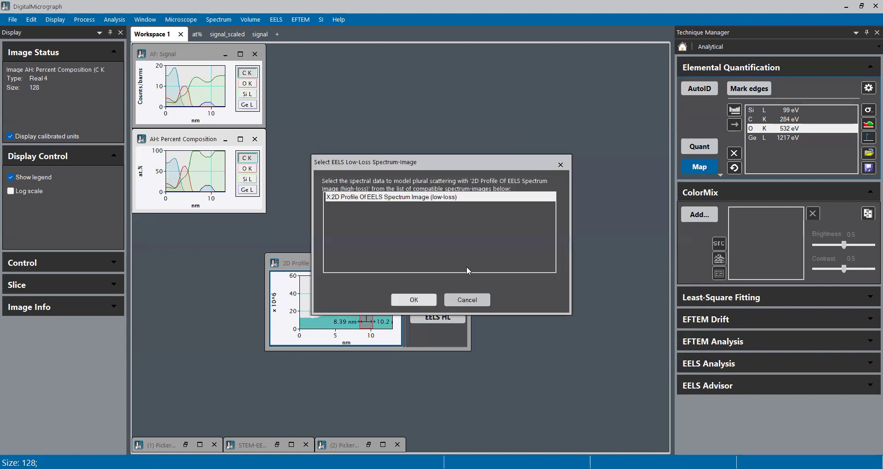
Compute the signal integral profiles without cross-section scaling, keeping the previously computed maps open, and close the new signal window
{"action": "left_click", "coordinate": [417, 297]}
{"action": "left_click", "coordinate": [442, 237]}
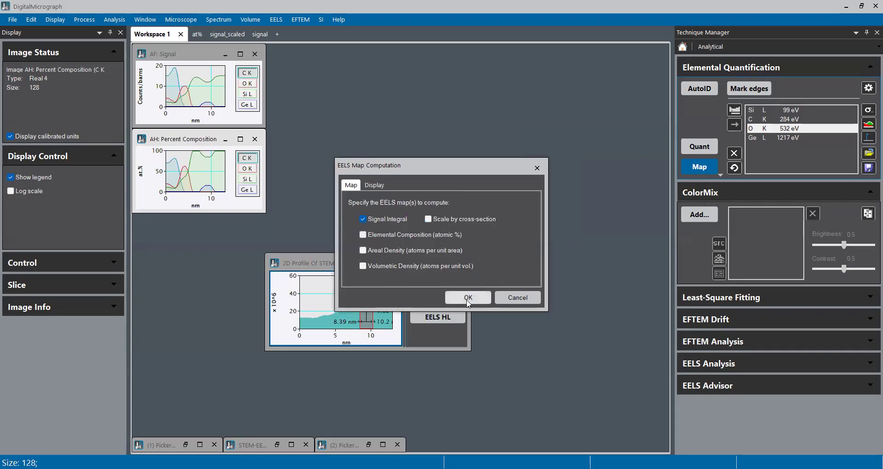
{"action": "left_click", "coordinate": [471, 300]}
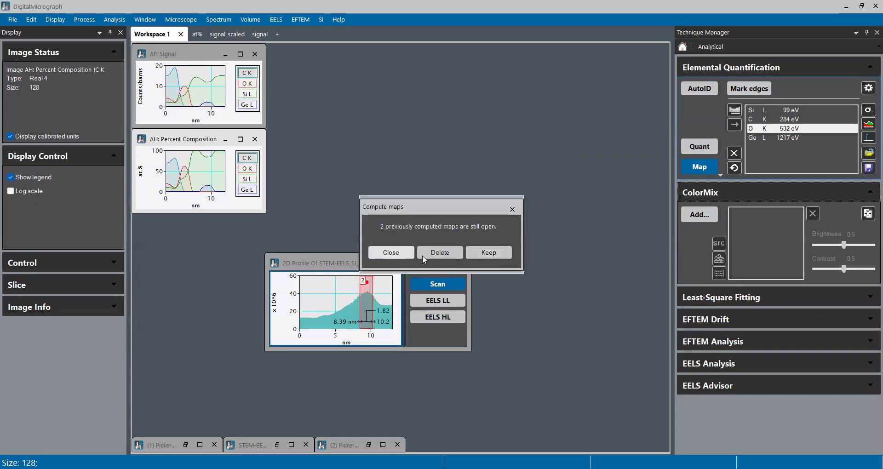
{"action": "left_click", "coordinate": [489, 252]}
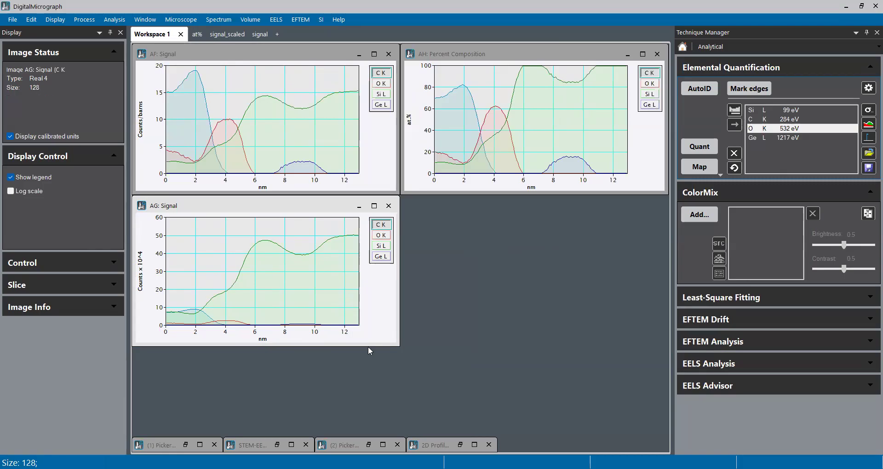
{"action": "left_click", "coordinate": [389, 208]}
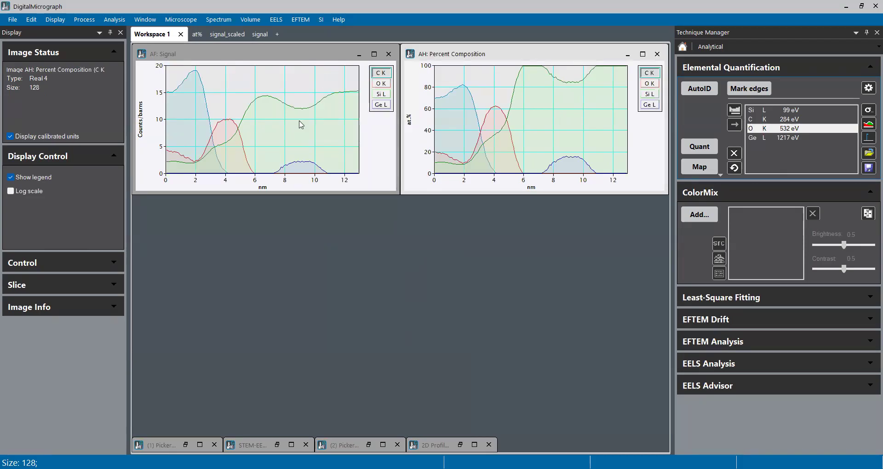
Minimize the scaled signal profile and enlarge the Percent Composition profile to the full width of the workspace
{"action": "left_click", "coordinate": [290, 57]}
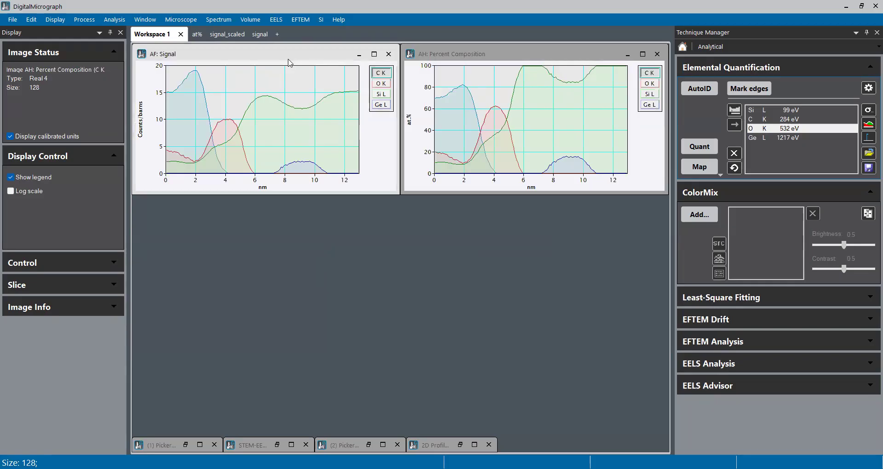
{"action": "left_click_drag", "start_coordinate": [288, 60], "coordinate": [288, 104]}
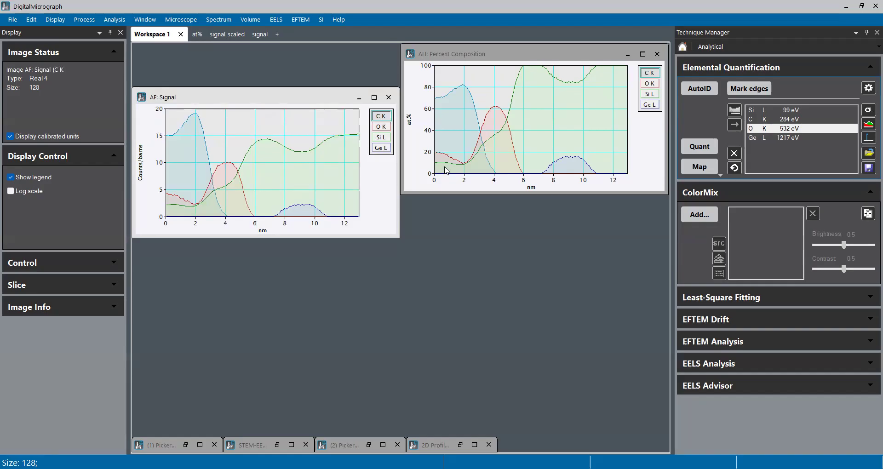
{"action": "left_click", "coordinate": [361, 100]}
{"action": "left_click_drag", "start_coordinate": [482, 53], "coordinate": [368, 80]}
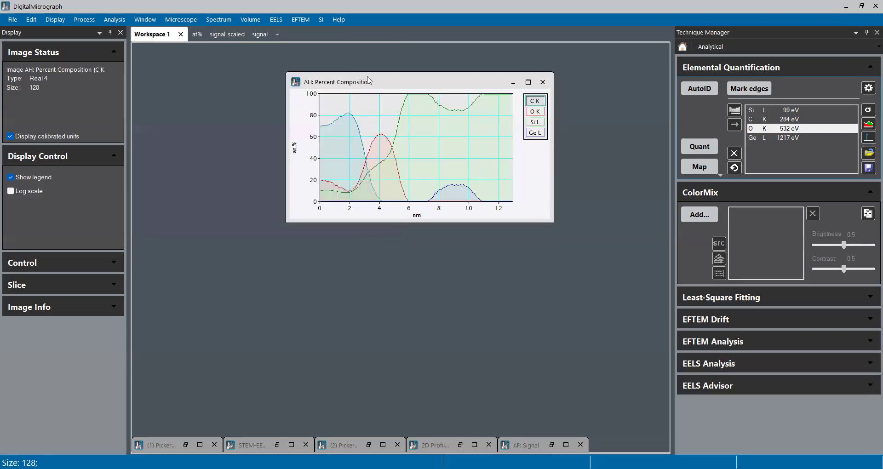
{"action": "double_click", "coordinate": [368, 80]}
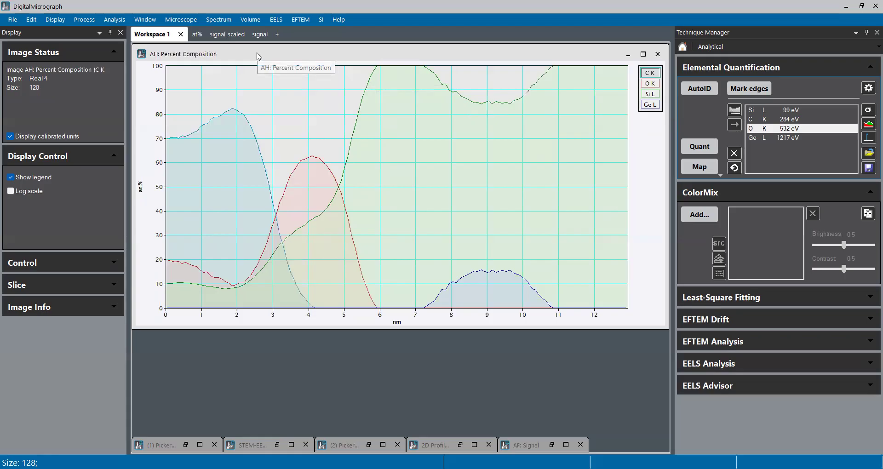
{"action": "right_click", "coordinate": [325, 119]}
{"action": "mouse_move", "coordinate": [381, 212]}
{"action": "left_click", "coordinate": [464, 219]}
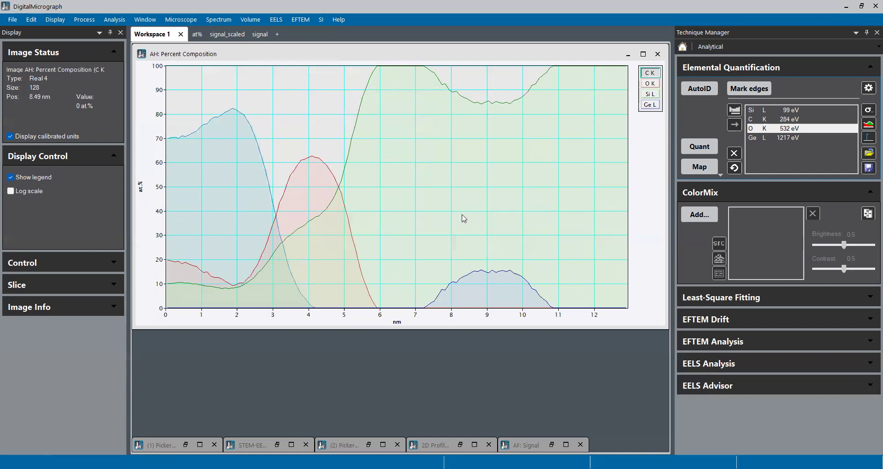
{"action": "left_click", "coordinate": [403, 331]}
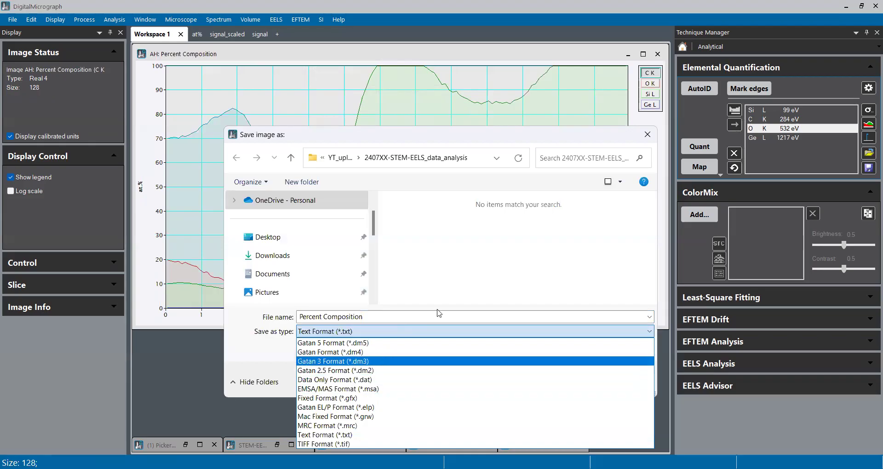
{"action": "left_click", "coordinate": [467, 137]}
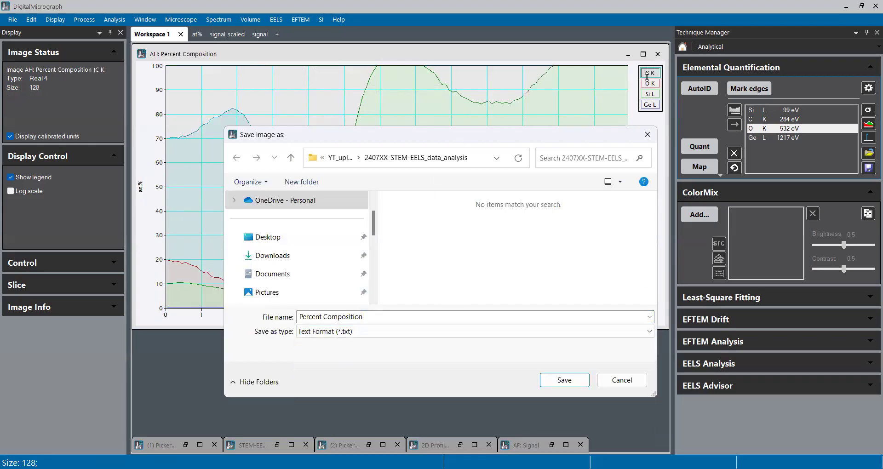
{"action": "left_click", "coordinate": [621, 381]}
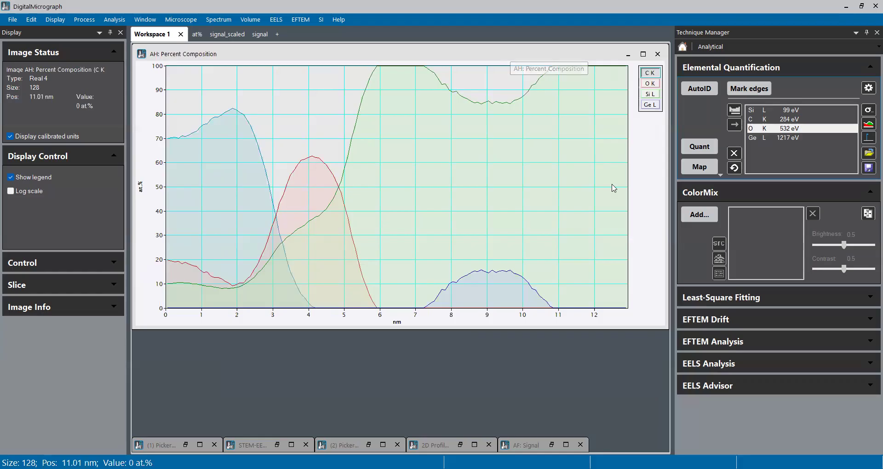
{"action": "left_click", "coordinate": [59, 20]}
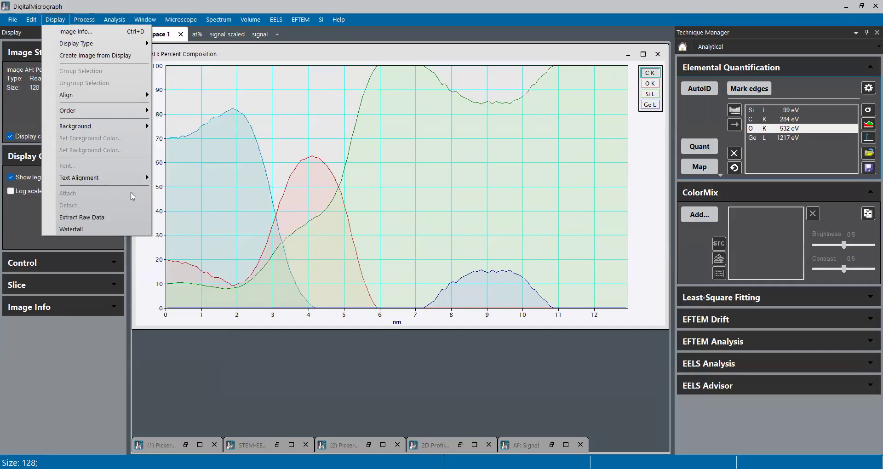
{"action": "left_click", "coordinate": [304, 57]}
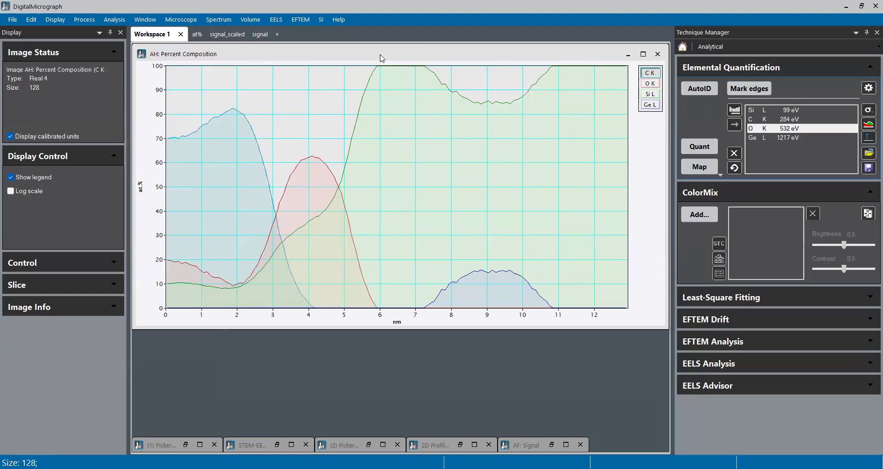
{"action": "right_click", "coordinate": [658, 78]}
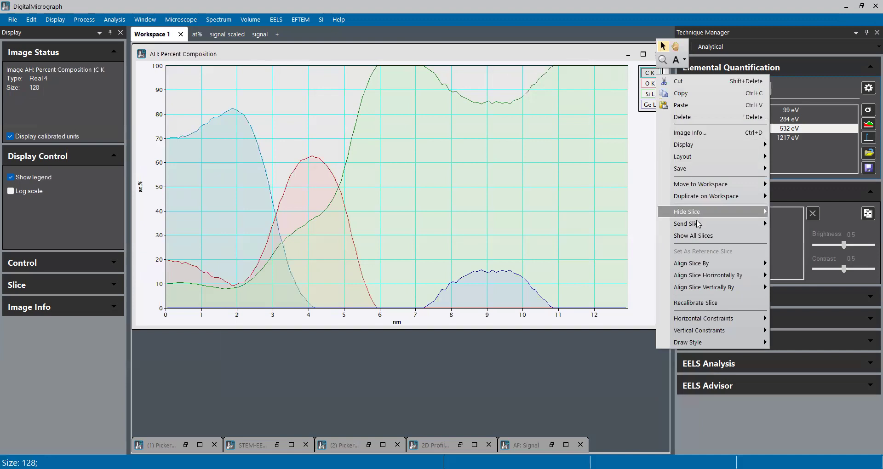
{"action": "mouse_move", "coordinate": [694, 224]}
{"action": "left_click", "coordinate": [817, 235]}
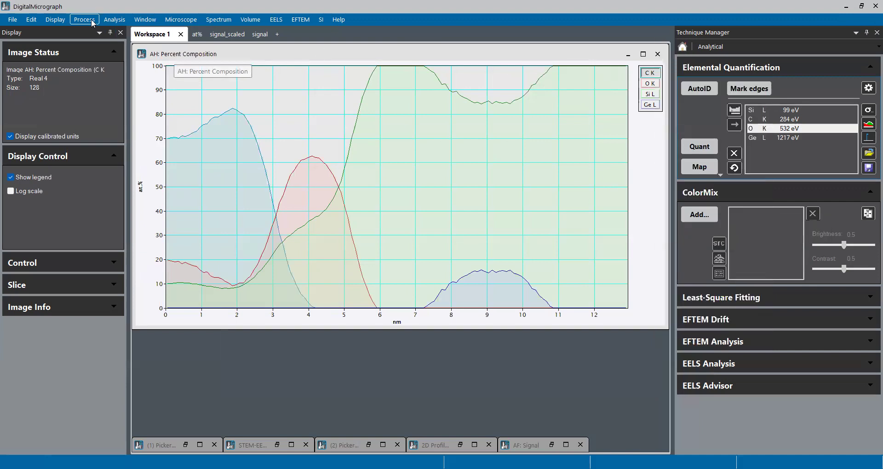
{"action": "left_click", "coordinate": [64, 21]}
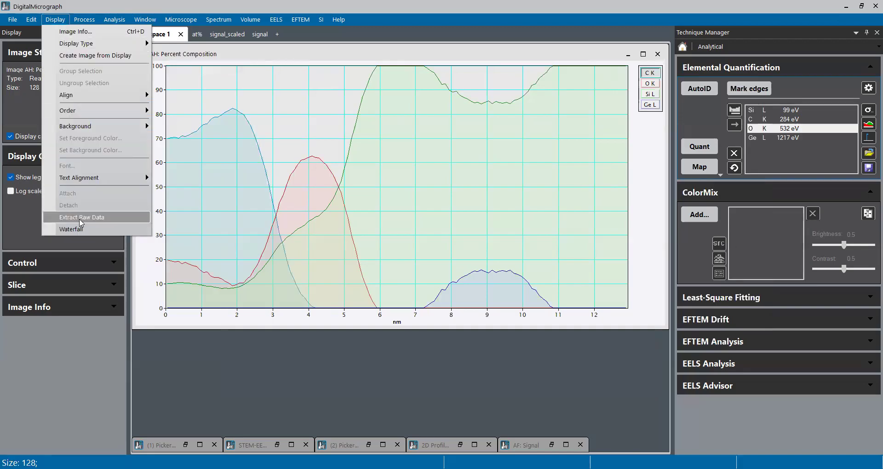
{"action": "left_click", "coordinate": [462, 167]}
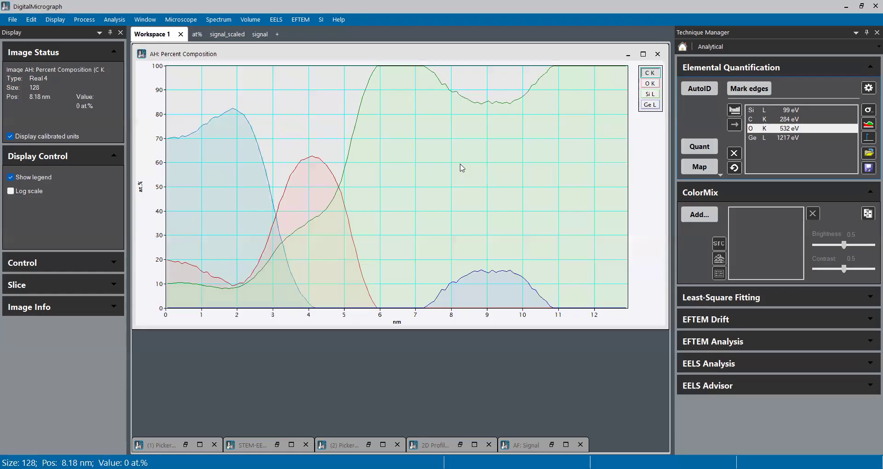
{"action": "right_click", "coordinate": [462, 167]}
{"action": "mouse_move", "coordinate": [511, 257]}
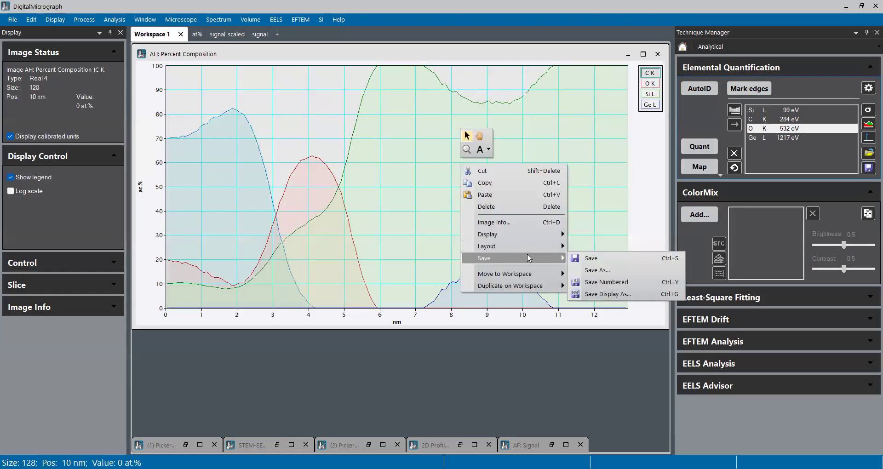
{"action": "left_click", "coordinate": [606, 270]}
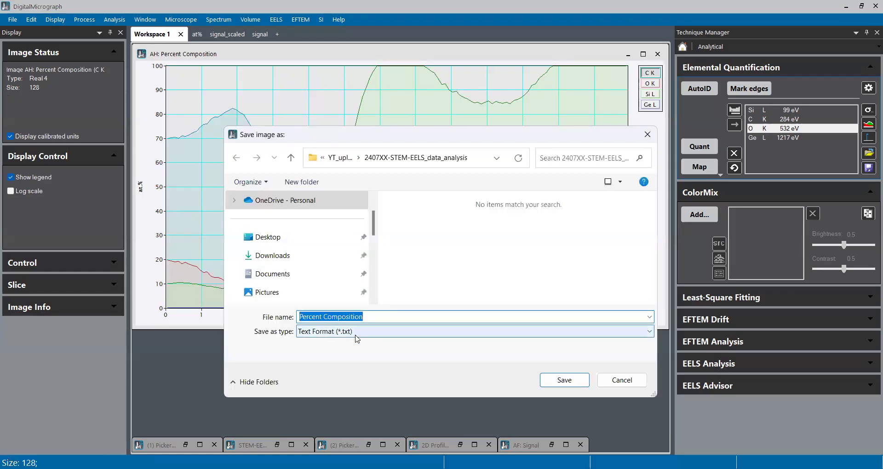
{"action": "left_click", "coordinate": [352, 331]}
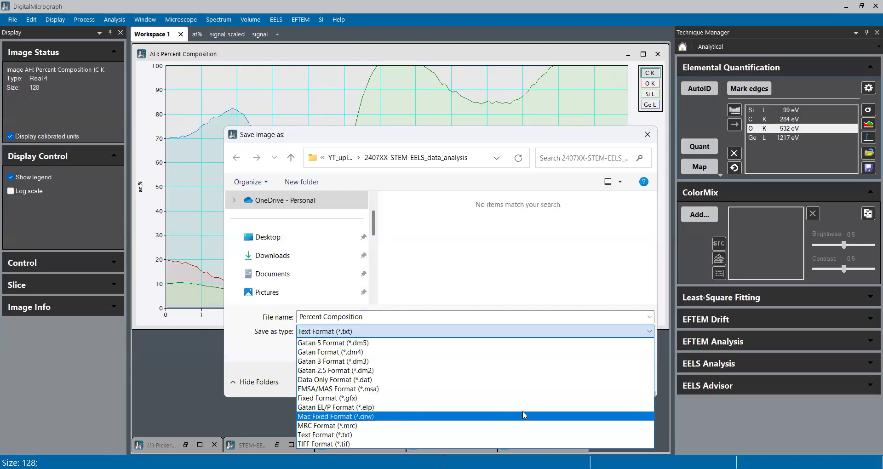
{"action": "left_click", "coordinate": [650, 140]}
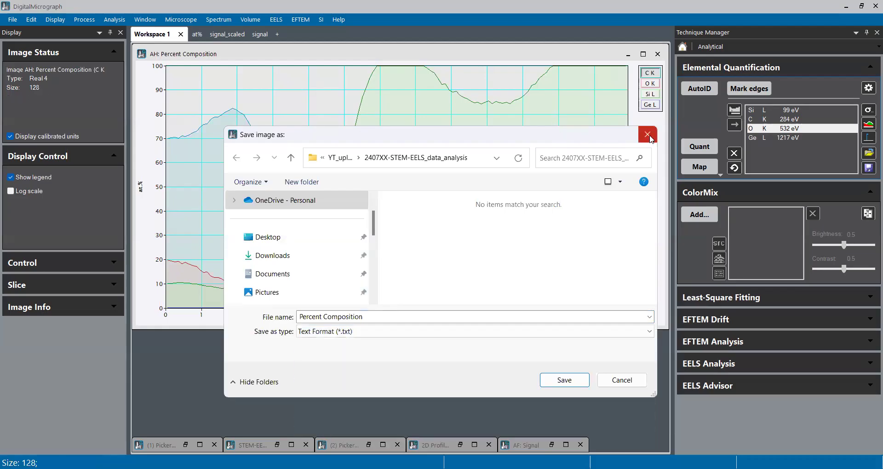
{"action": "left_click", "coordinate": [647, 135]}
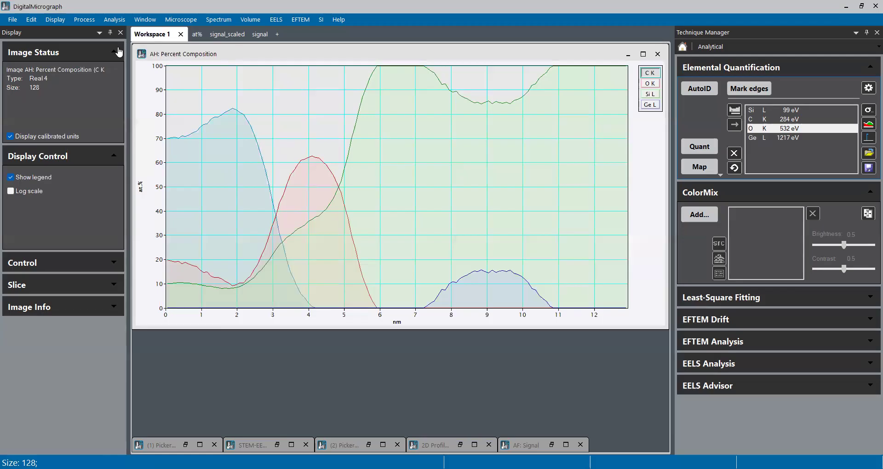
{"action": "left_click", "coordinate": [59, 21]}
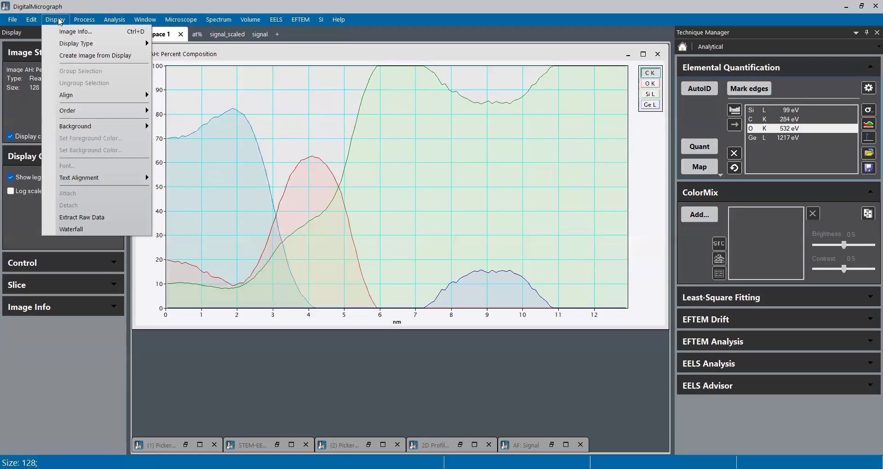
{"action": "left_click", "coordinate": [80, 215]}
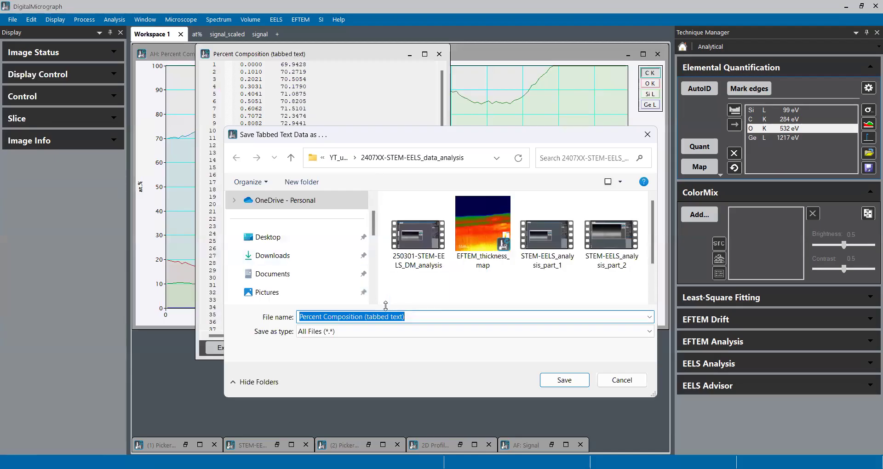
{"action": "key", "text": "Home"}
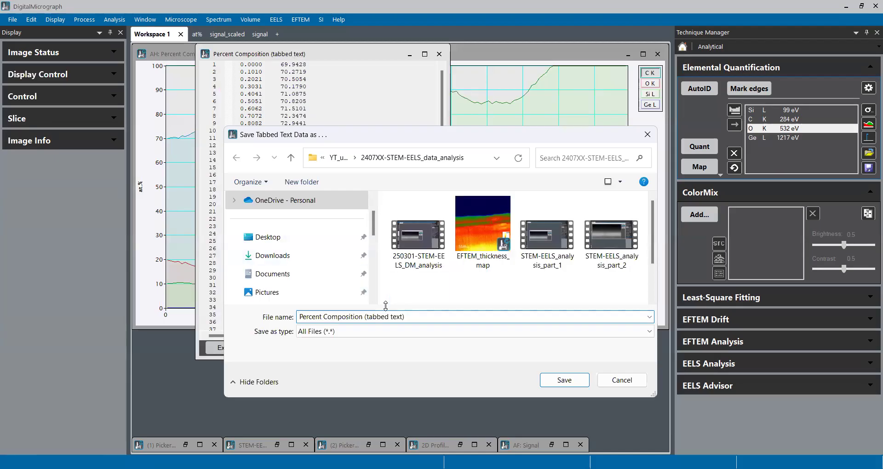
{"action": "left_click", "coordinate": [631, 379]}
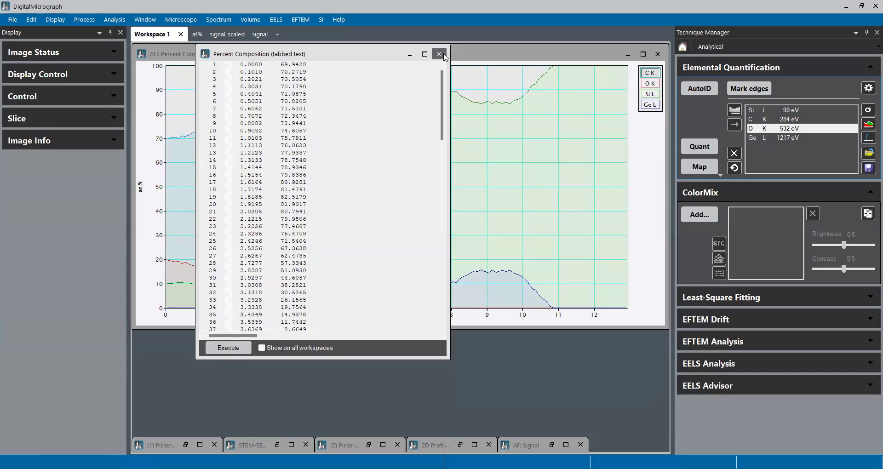
{"action": "left_click", "coordinate": [439, 54]}
Send the O K slice to the front and extract its raw data to "O K Percent Composition (EELS) (tabbed text).txt", closing the text window
{"action": "left_click", "coordinate": [651, 84]}
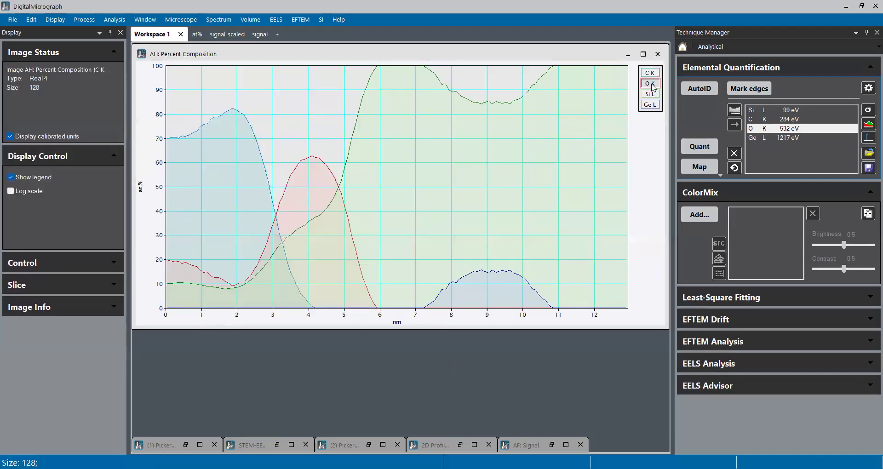
{"action": "right_click", "coordinate": [652, 87]}
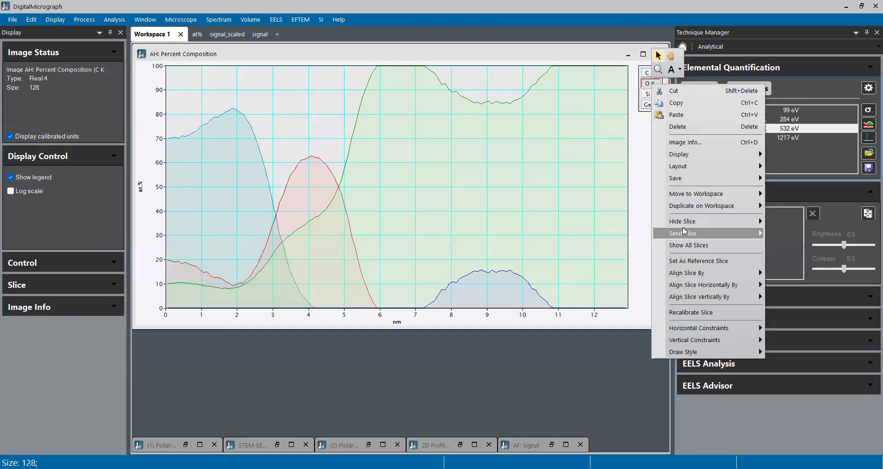
{"action": "mouse_move", "coordinate": [688, 222]}
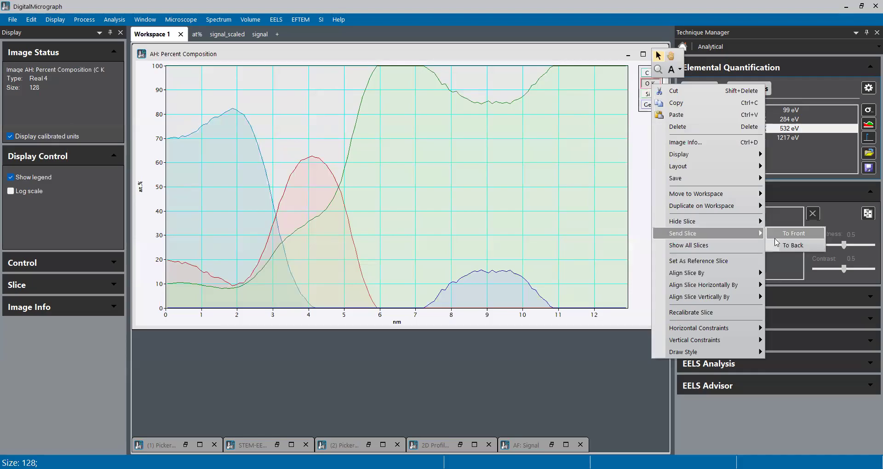
{"action": "left_click", "coordinate": [796, 233]}
{"action": "left_click", "coordinate": [55, 20]}
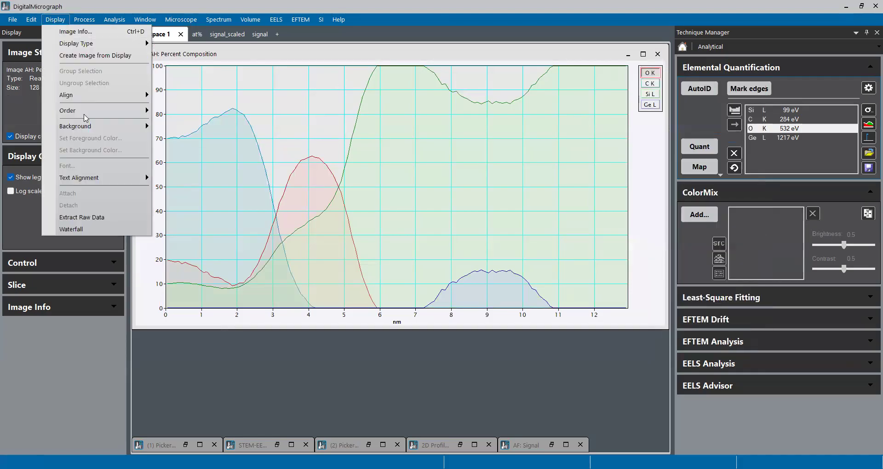
{"action": "left_click", "coordinate": [100, 217]}
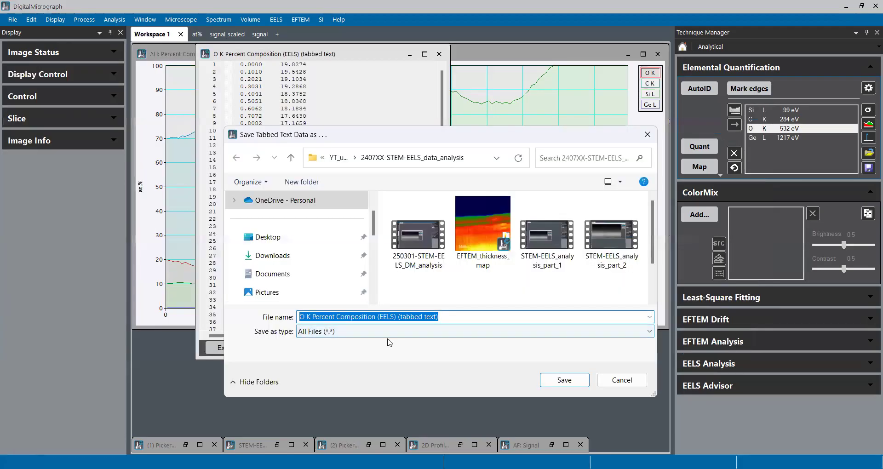
{"action": "left_click", "coordinate": [456, 315]}
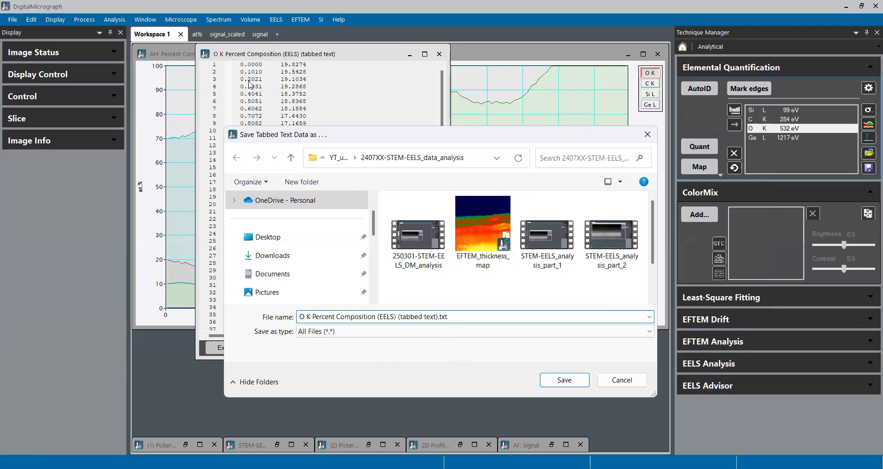
{"action": "left_click", "coordinate": [568, 387]}
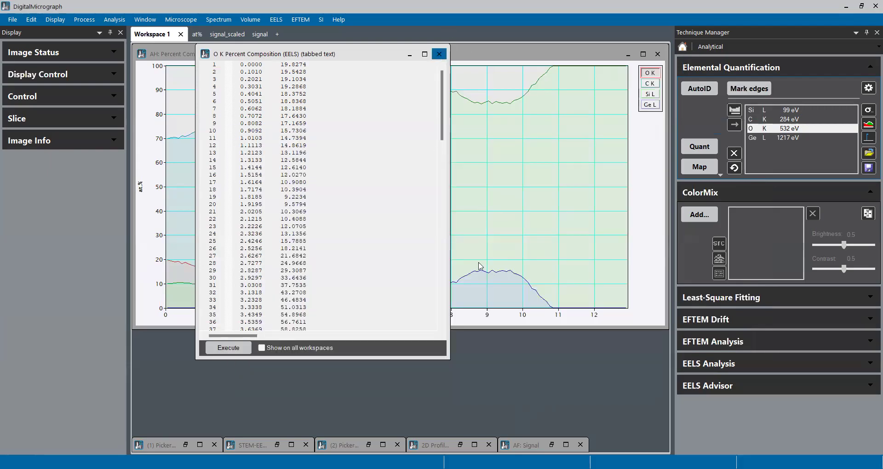
{"action": "left_click", "coordinate": [501, 270]}
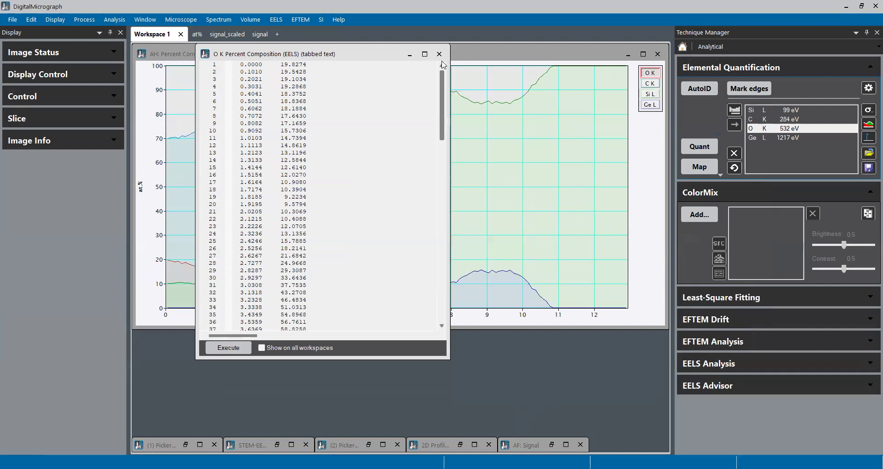
{"action": "left_click", "coordinate": [439, 54]}
Send the Si L slice to the front and extract its raw data to "Si L Percent Composition (EELS) (tabbed text).txt", closing the text window
{"action": "left_click", "coordinate": [650, 95]}
{"action": "right_click", "coordinate": [650, 97]}
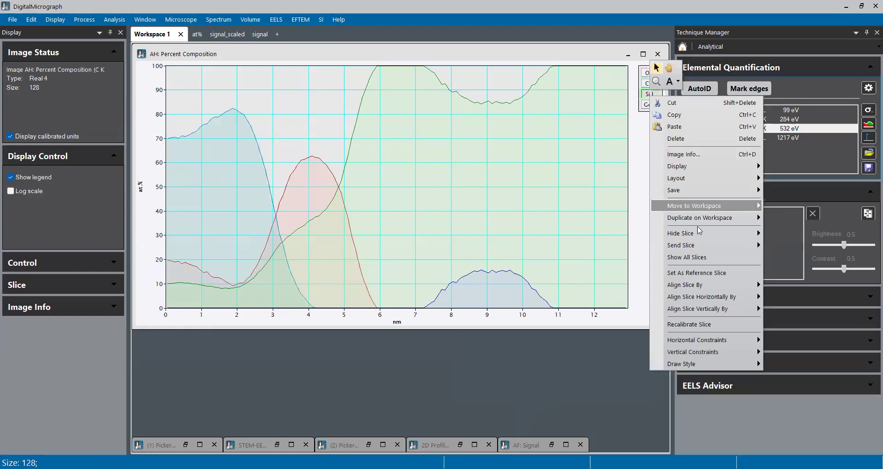
{"action": "mouse_move", "coordinate": [703, 246]}
{"action": "left_click", "coordinate": [787, 247]}
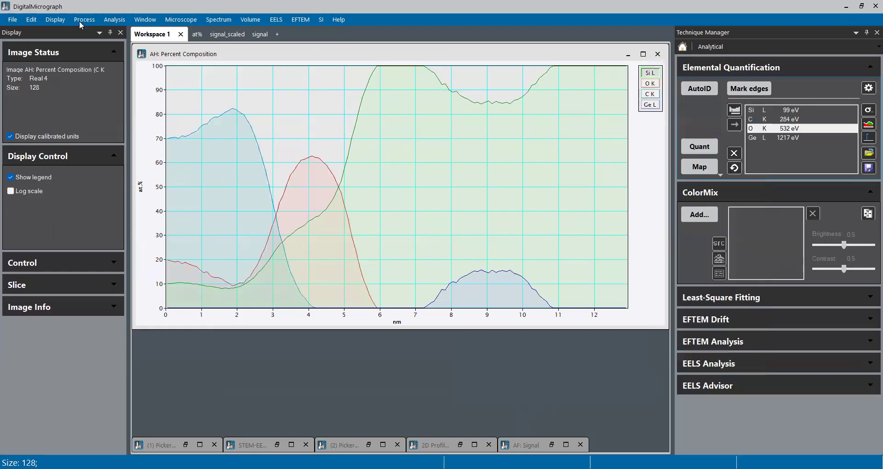
{"action": "left_click", "coordinate": [55, 20]}
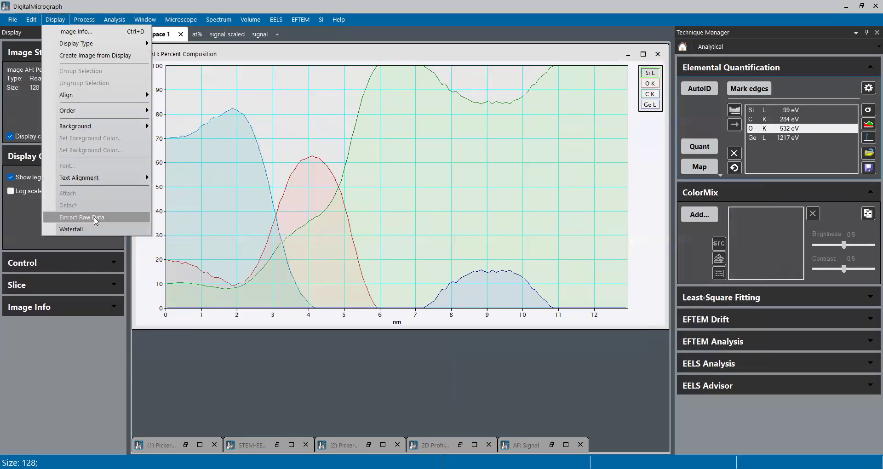
{"action": "left_click", "coordinate": [97, 217]}
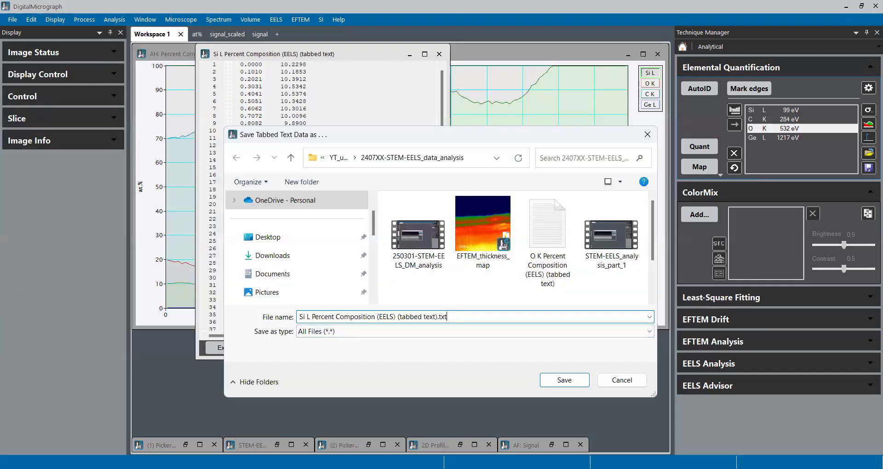
{"action": "left_click", "coordinate": [573, 381]}
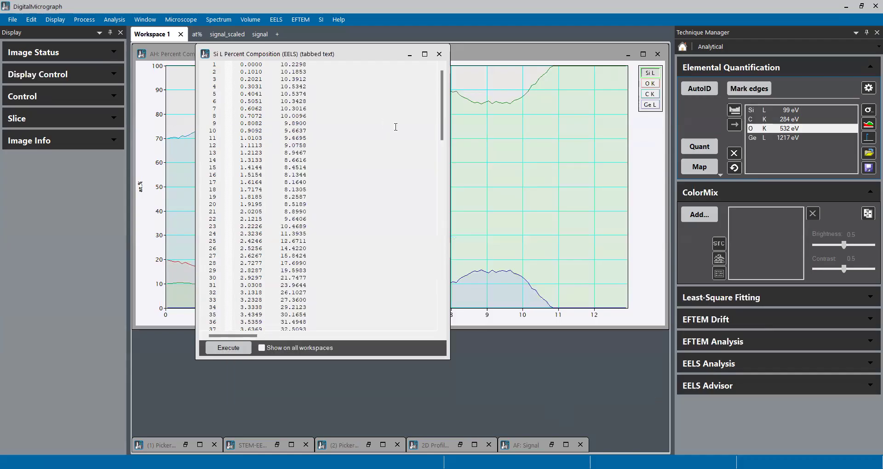
{"action": "left_click", "coordinate": [439, 54]}
Send the Ge L slice to the front and extract its raw data to "Ge L Percent Composition (EELS) (tabbed text).txt"
{"action": "left_click", "coordinate": [652, 105]}
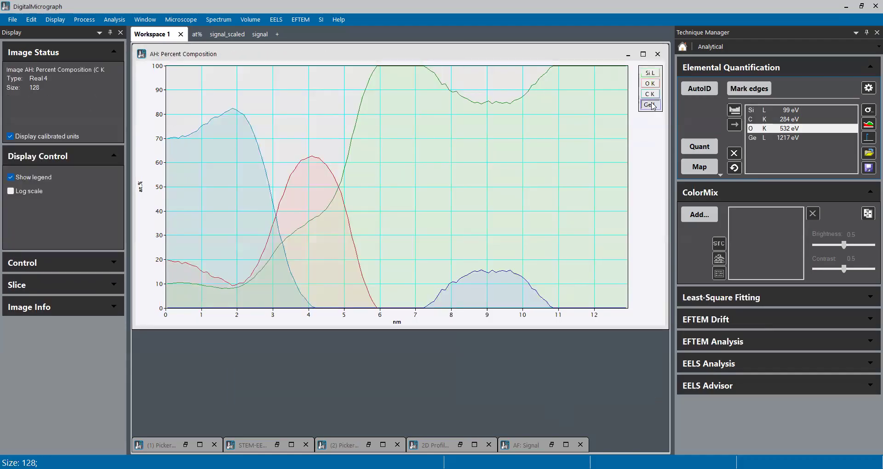
{"action": "right_click", "coordinate": [652, 104]}
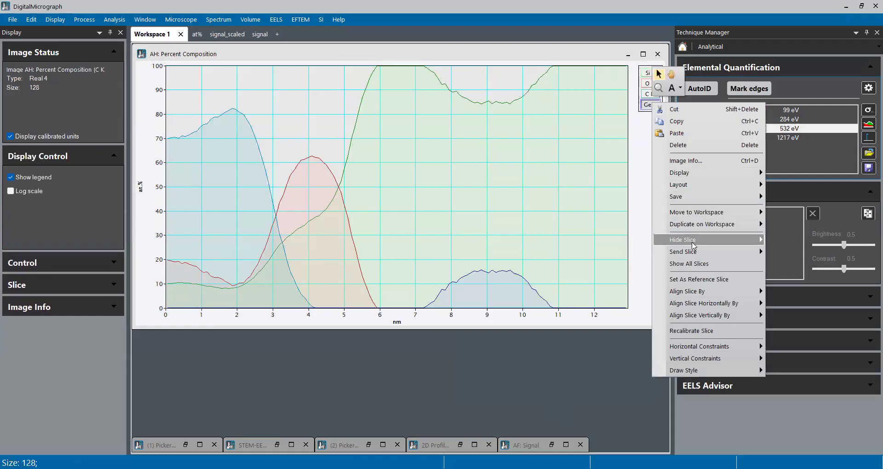
{"action": "mouse_move", "coordinate": [695, 246]}
{"action": "left_click", "coordinate": [800, 261]}
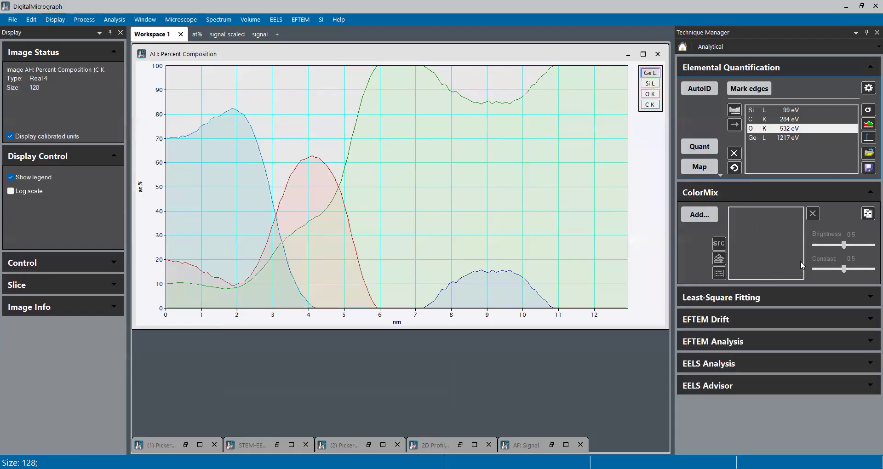
{"action": "left_click", "coordinate": [63, 20]}
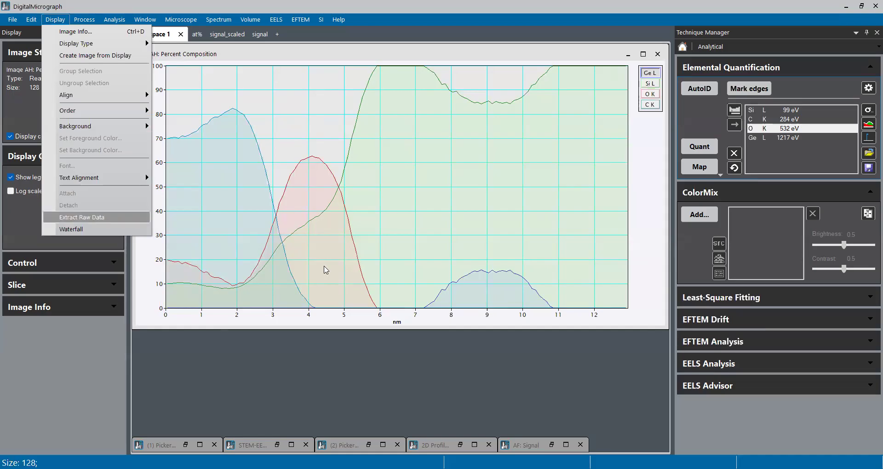
{"action": "key", "text": "Return"}
{"action": "key", "text": "End"}
{"action": "type", "text": ".txt"}
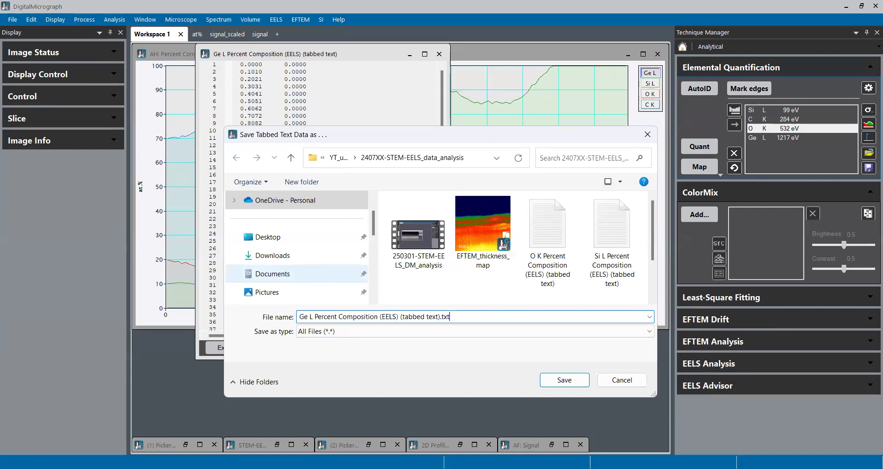
{"action": "key", "text": "Return"}
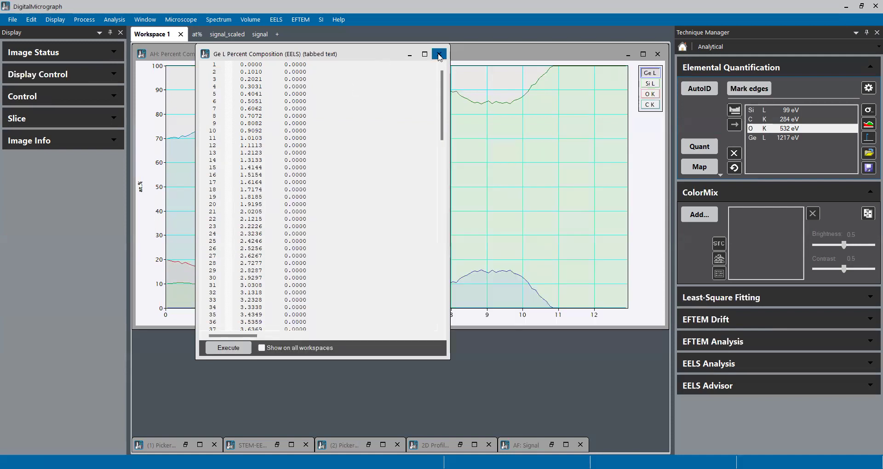
Send the C K slice to the front and extract its raw data to "C K Percent Composition (tabbed text).txt", closing the text window
{"action": "left_click", "coordinate": [659, 104]}
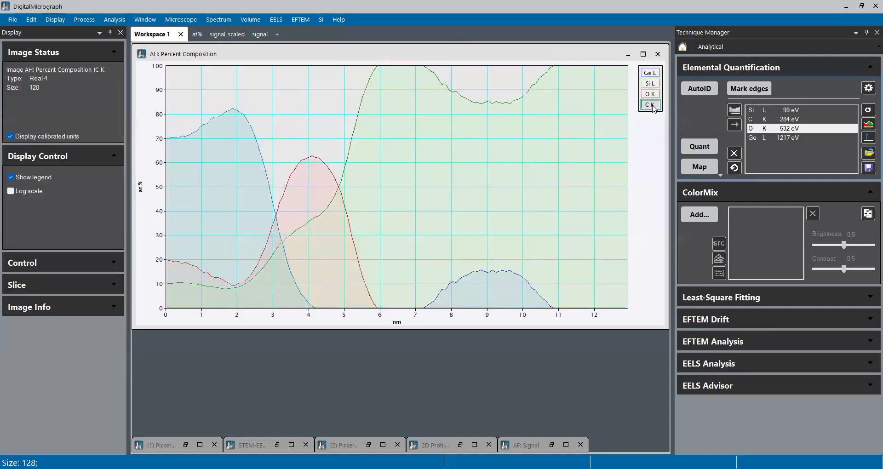
{"action": "right_click", "coordinate": [653, 109]}
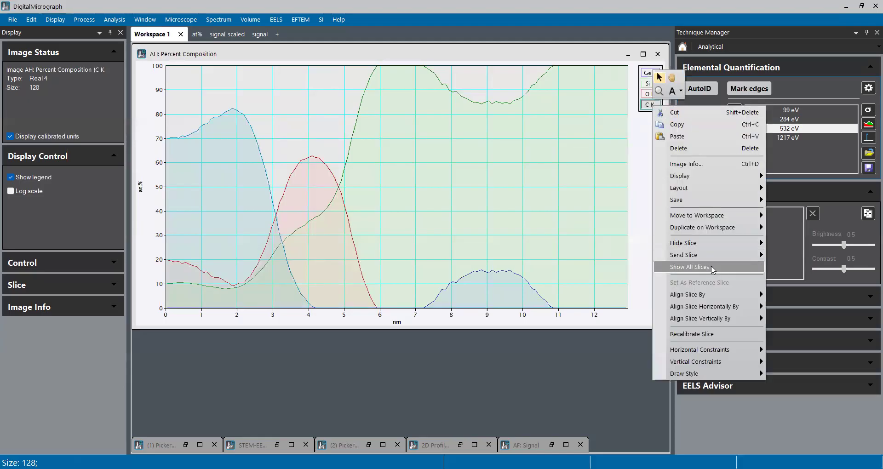
{"action": "mouse_move", "coordinate": [736, 255]}
{"action": "left_click", "coordinate": [798, 268]}
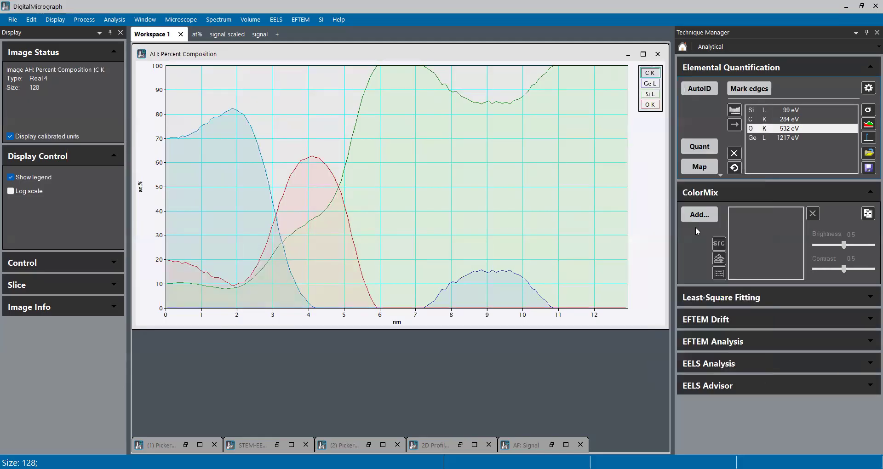
{"action": "left_click", "coordinate": [56, 20]}
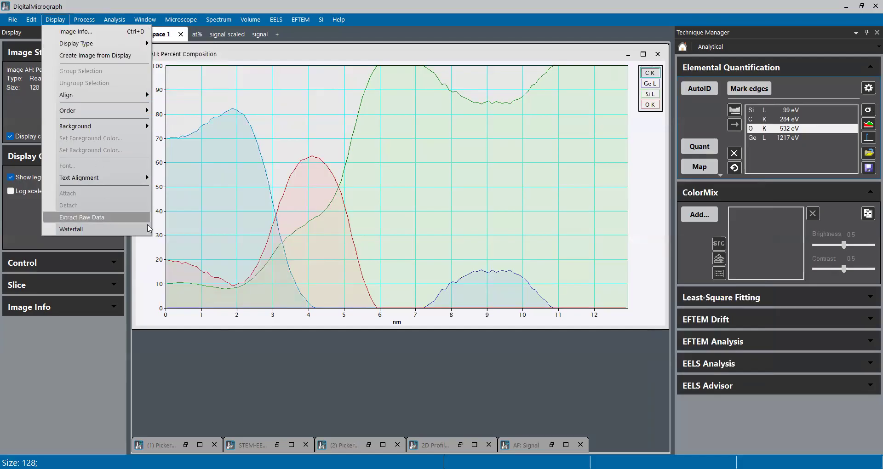
{"action": "key", "text": "Return"}
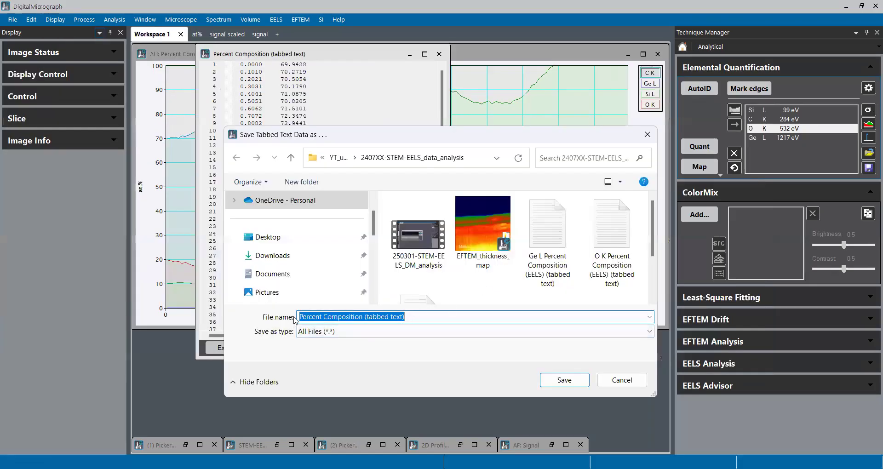
{"action": "left_click", "coordinate": [301, 318]}
{"action": "type", "text": "C K"}
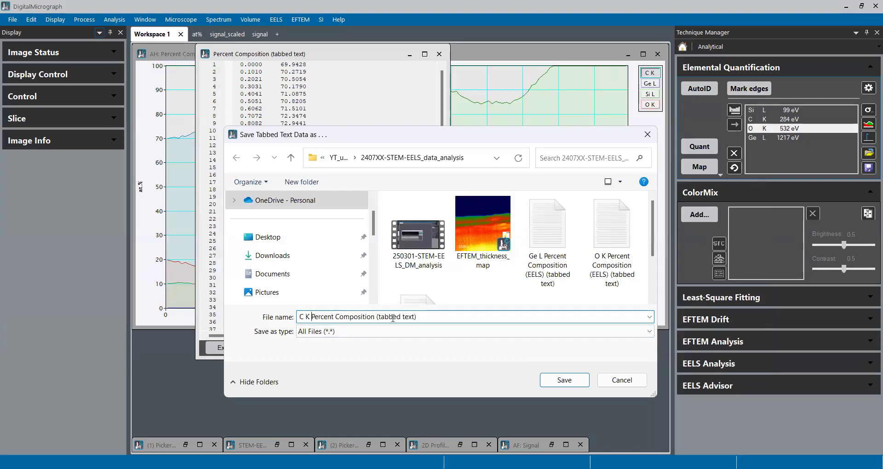
{"action": "left_click", "coordinate": [439, 316]}
{"action": "type", "text": ".txt"}
{"action": "left_click", "coordinate": [564, 380]}
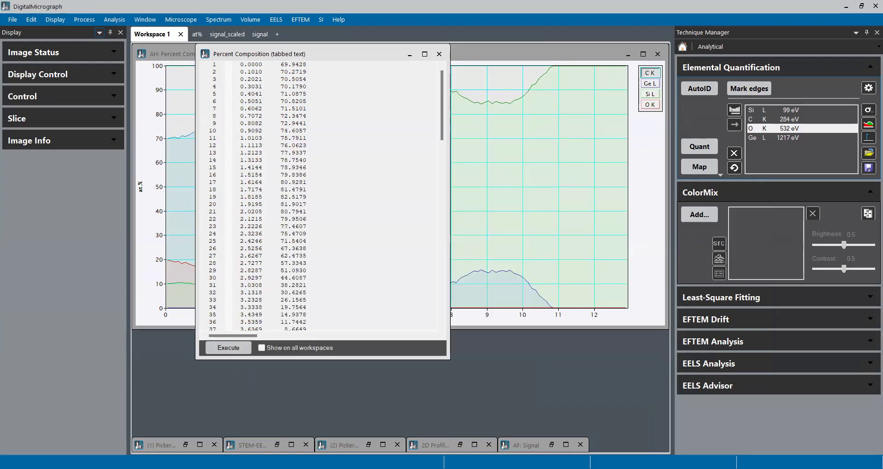
{"action": "left_click", "coordinate": [439, 54]}
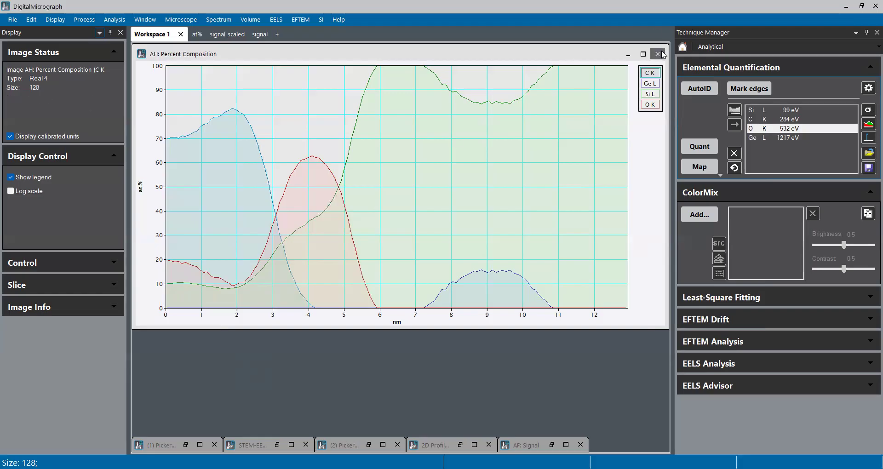
Restore the Signal profile and arrange it below the Percent Composition profile, keeping the 2D profile minimized
{"action": "left_click", "coordinate": [551, 444]}
{"action": "left_click", "coordinate": [460, 444]}
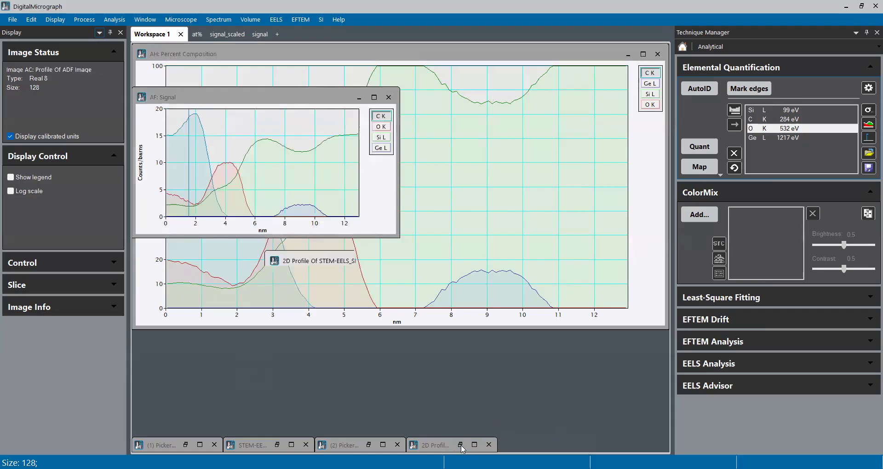
{"action": "left_click", "coordinate": [430, 261]}
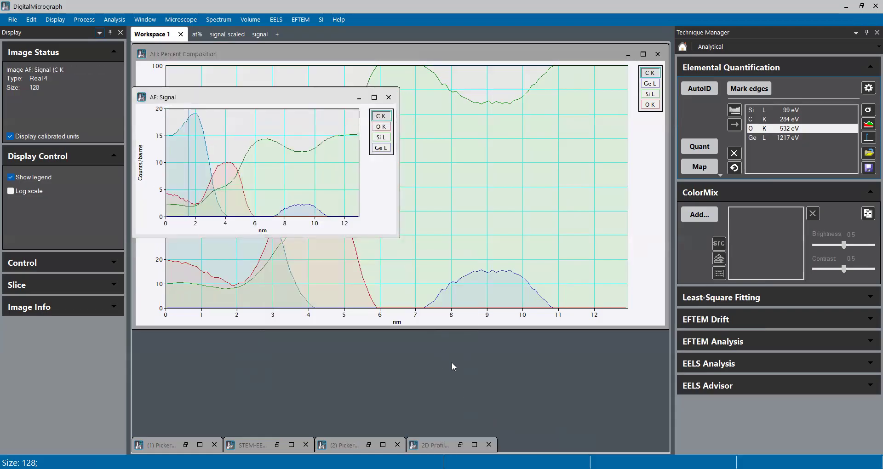
{"action": "key", "text": "F3"}
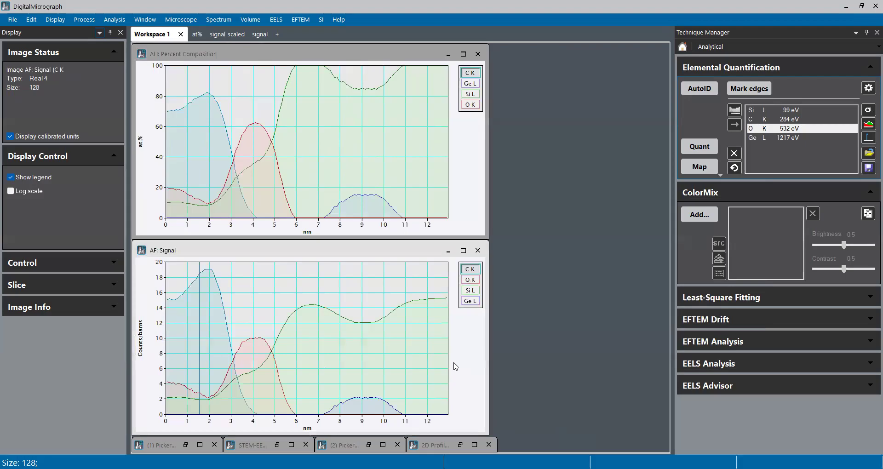